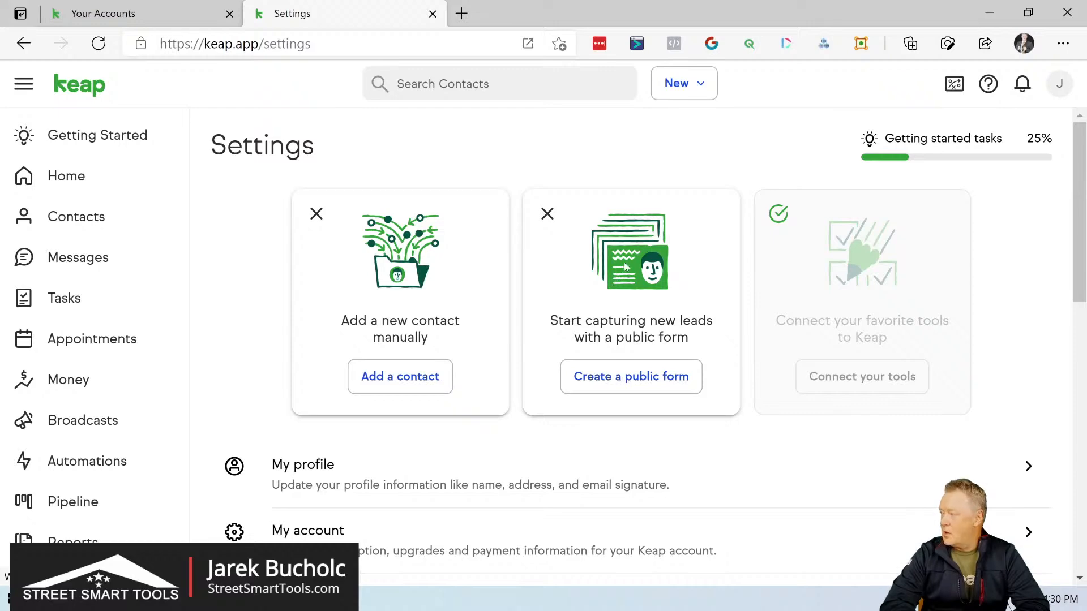
Step: Create a new public form from the Lead form template in the Forms settings
scroll(625, 316, "down", 3)
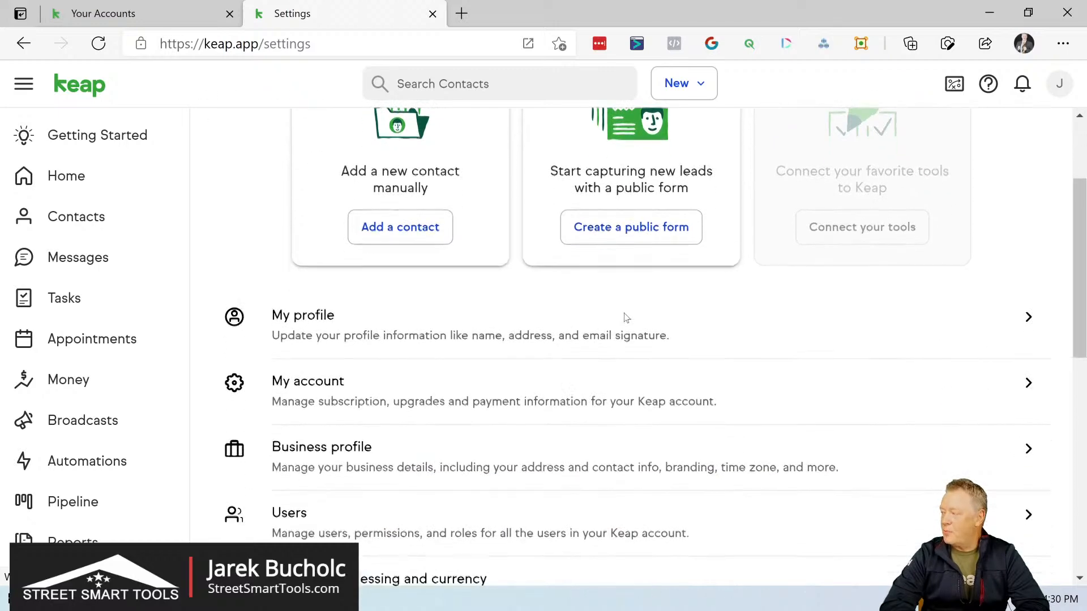
scroll(626, 318, "down", 1)
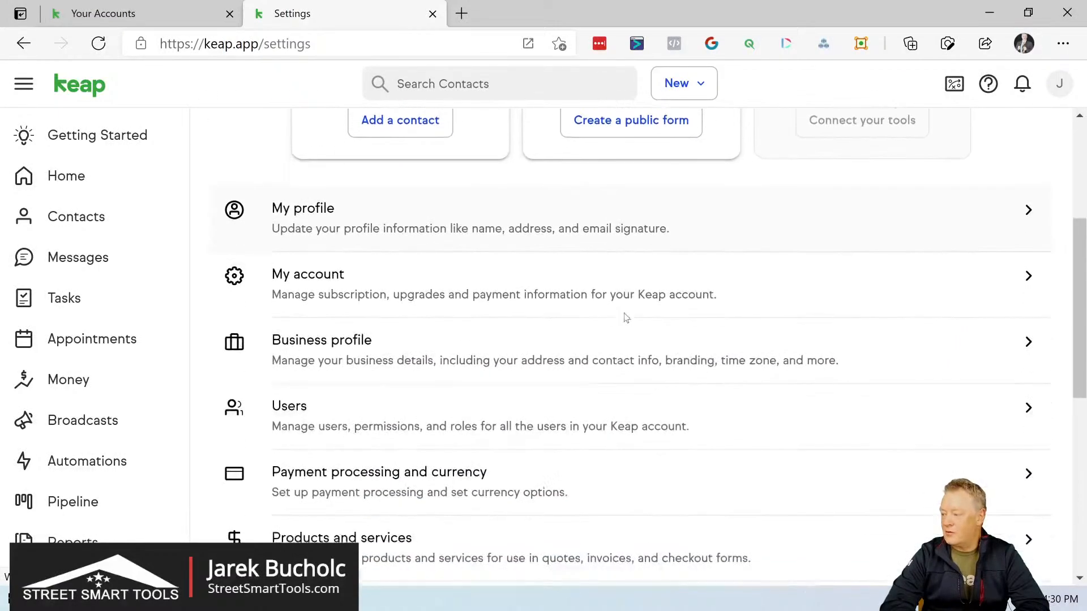
scroll(626, 318, "down", 4)
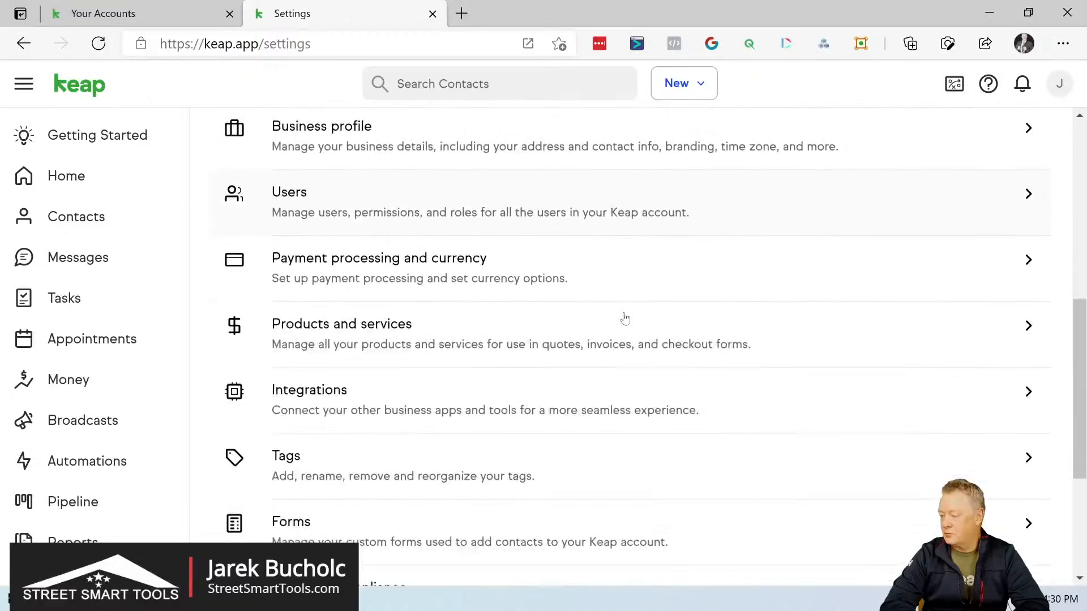
scroll(625, 317, "down", 1)
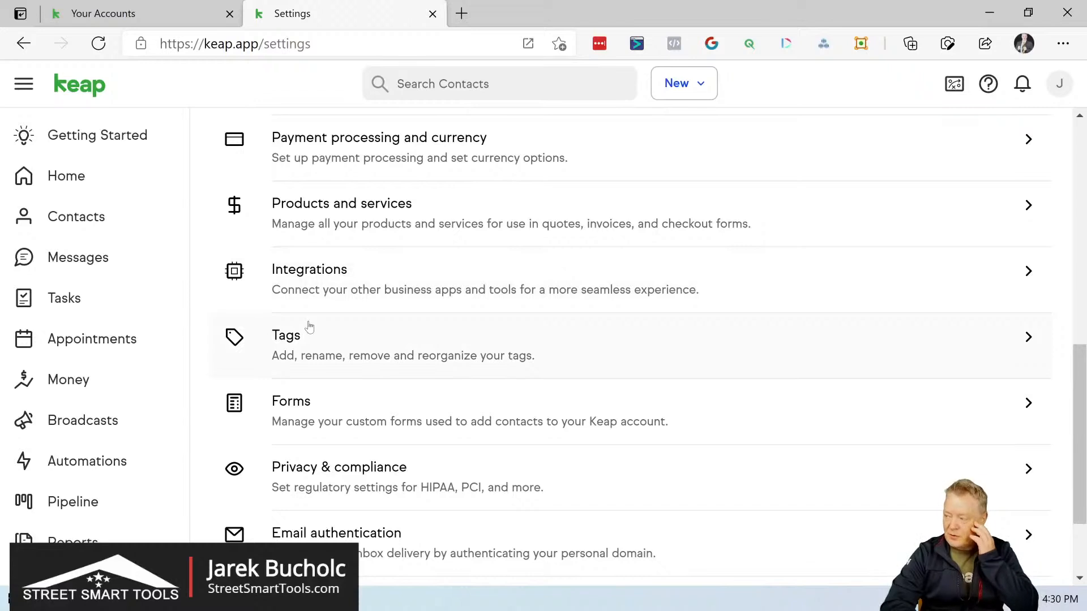
left_click(309, 416)
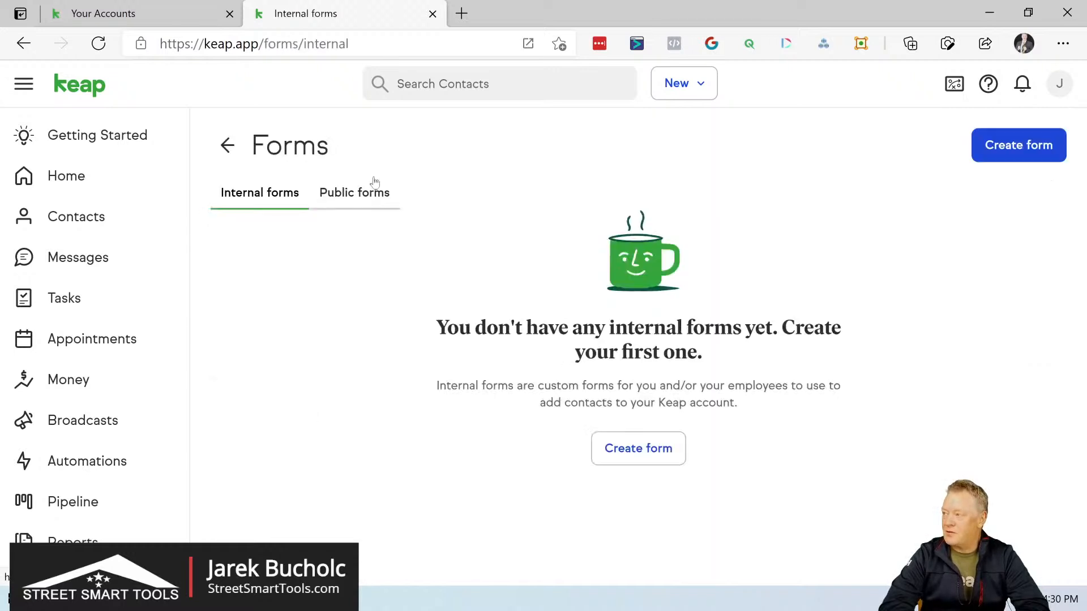
left_click(366, 194)
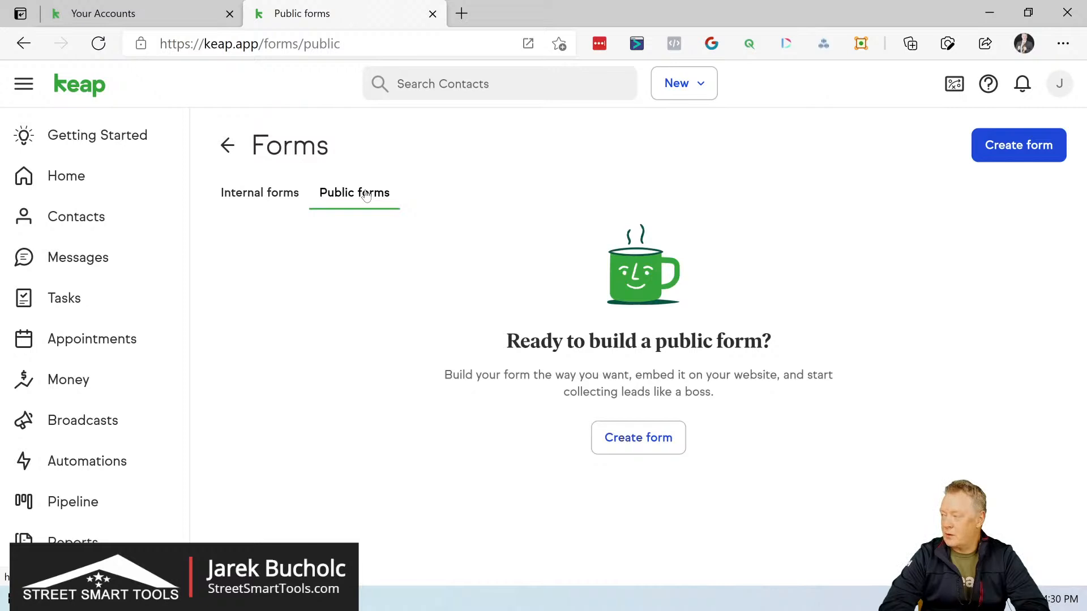
left_click(668, 441)
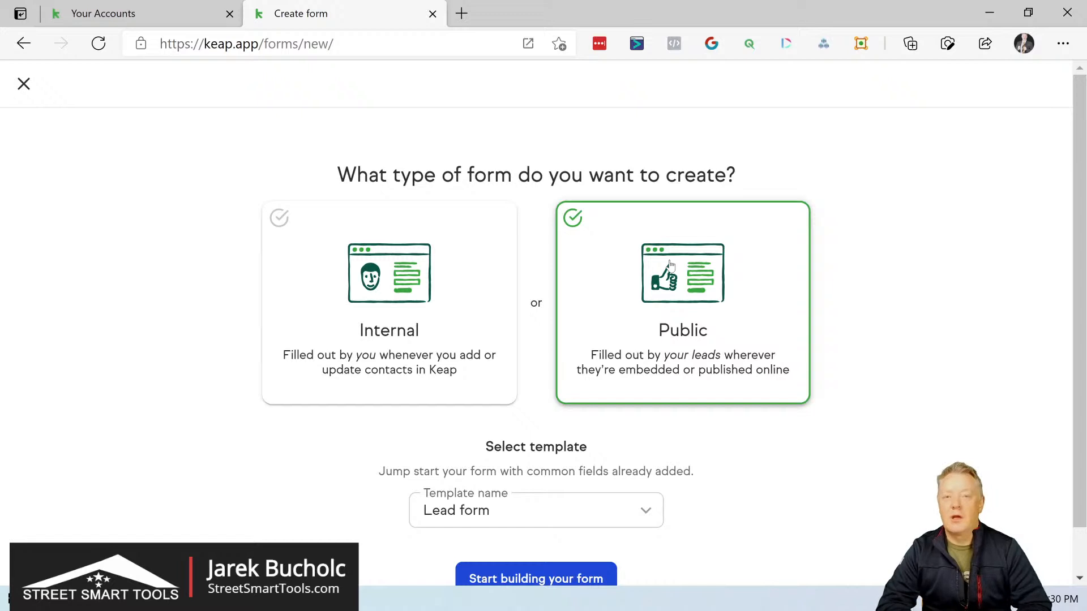
left_click(556, 583)
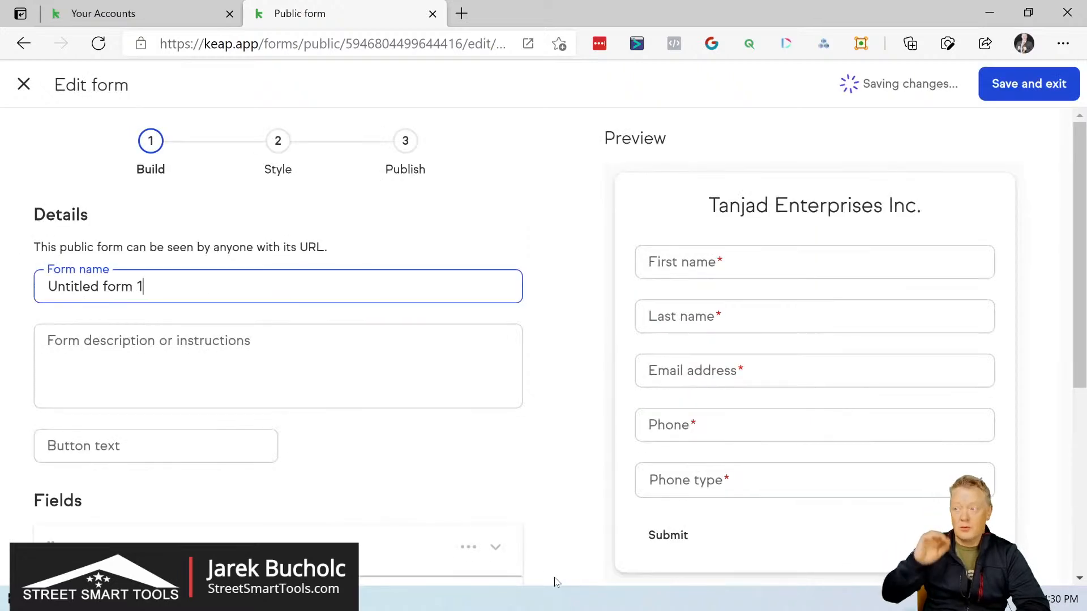
Step: Rename the form as "Buyer"
key("BackSpace")
key("BackSpace")
key("BackSpace")
key("BackSpace")
key("BackSpace")
key("BackSpace")
key("BackSpace")
key("BackSpace")
key("BackSpace")
key("BackSpace")
key("BackSpace")
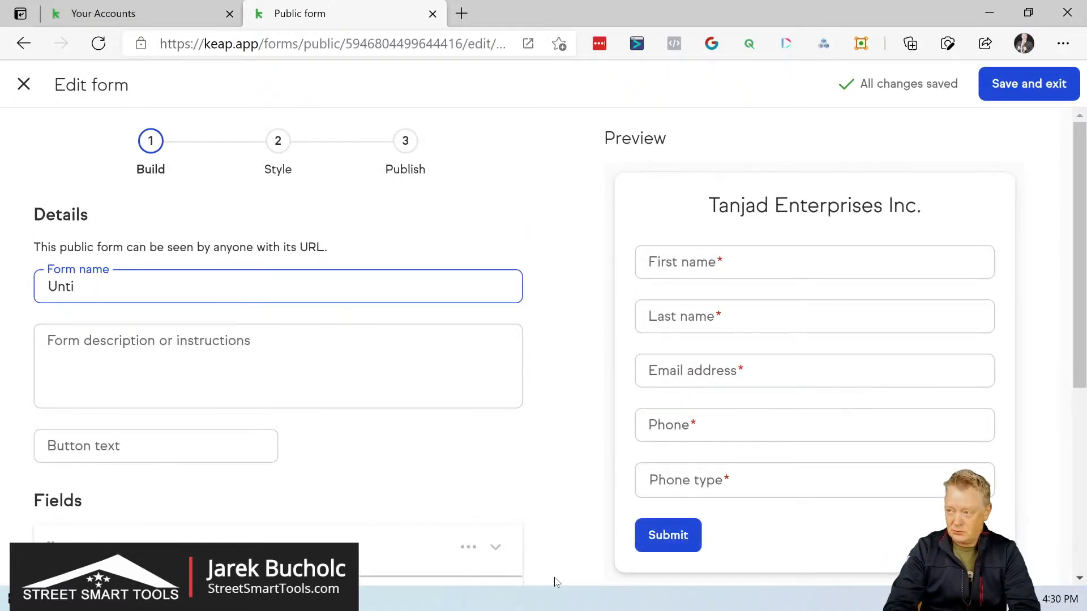
key("BackSpace")
key("BackSpace")
key("BackSpace")
key("BackSpace")
type("Bu")
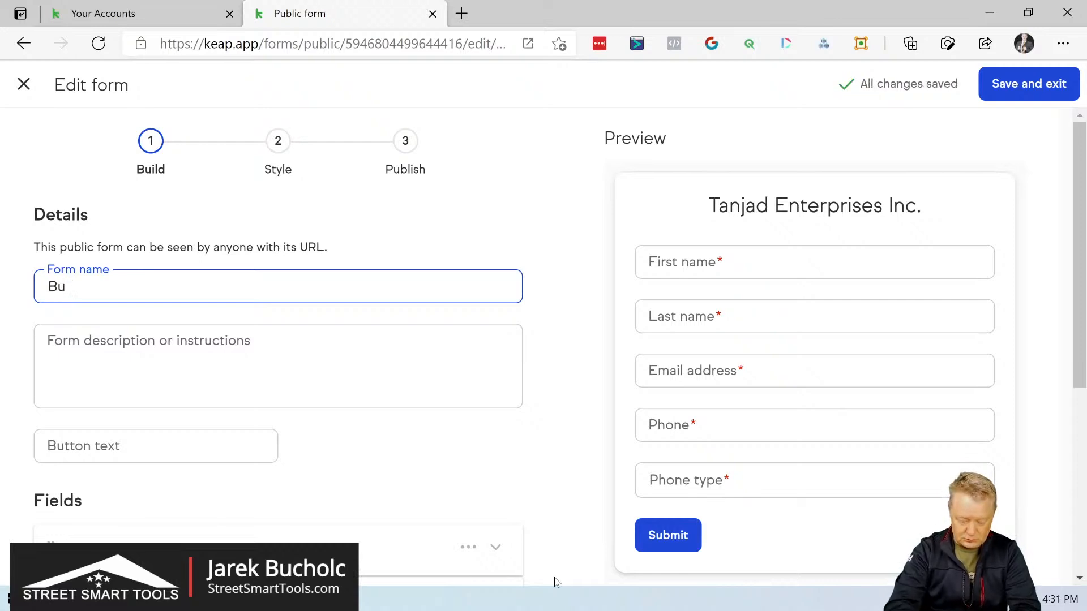
type("yer")
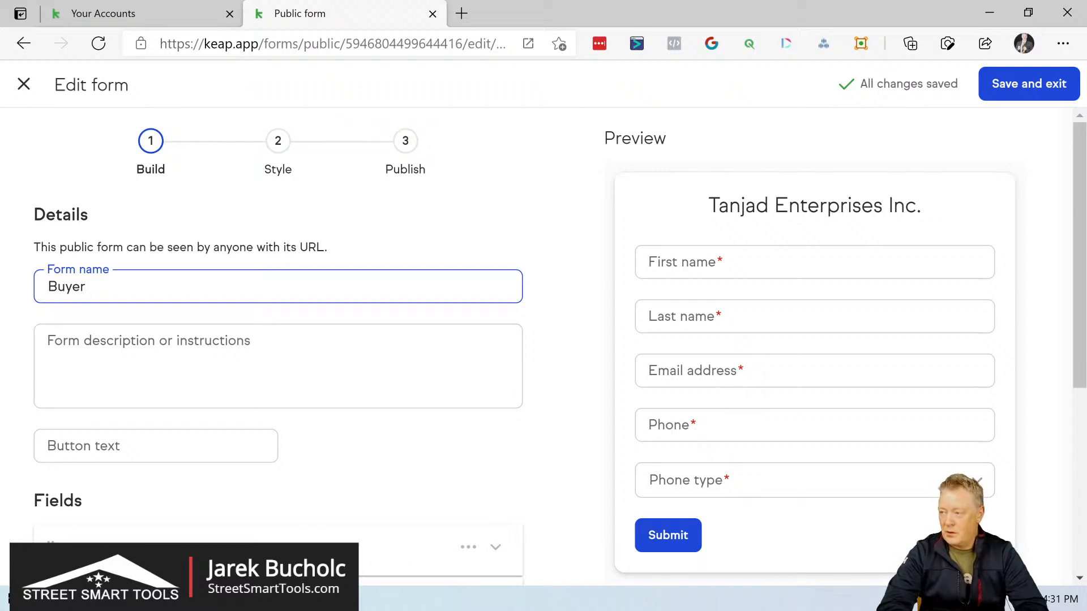
Step: Enter "House buyer form" as the form's description
key("Tab")
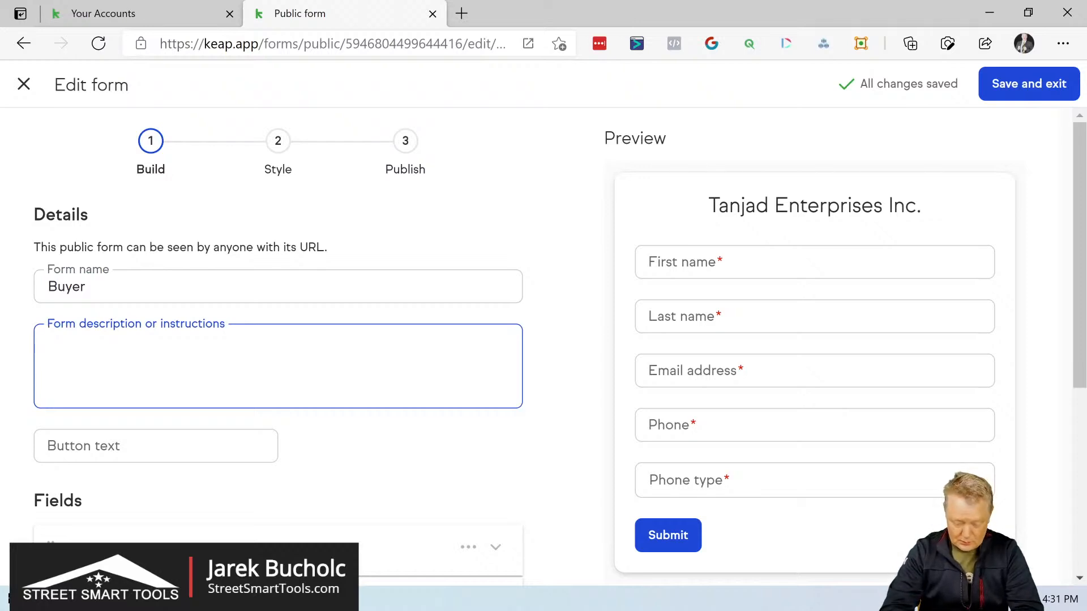
type("House ")
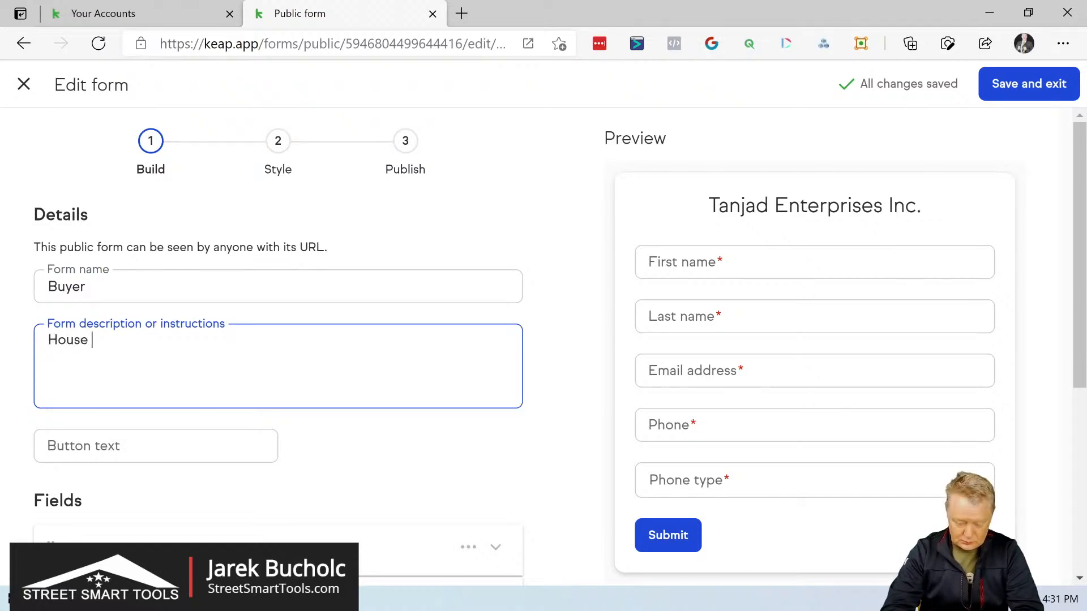
type("buyer")
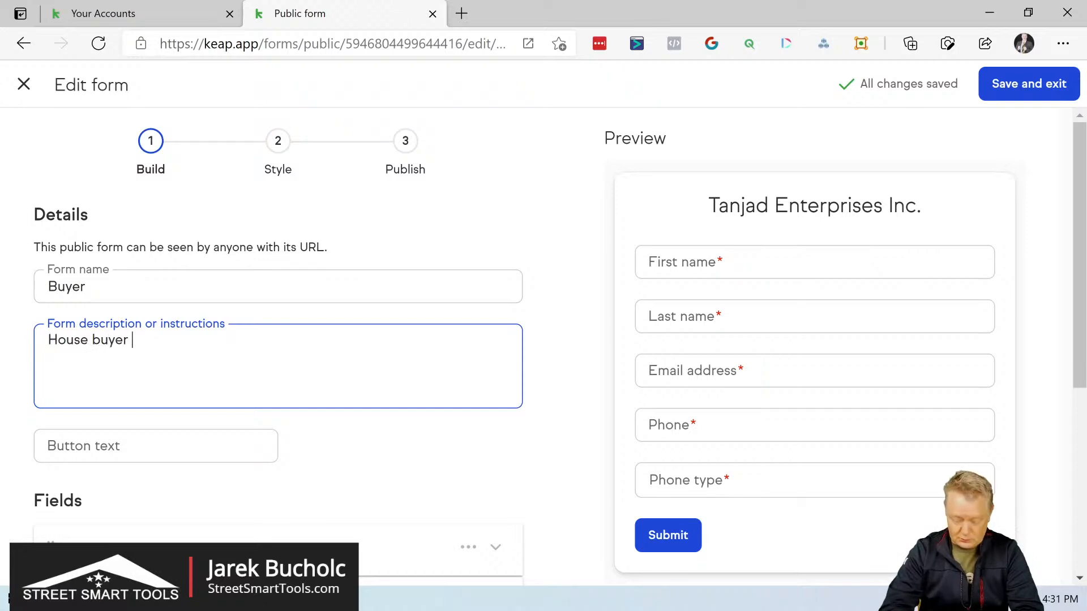
type(" form")
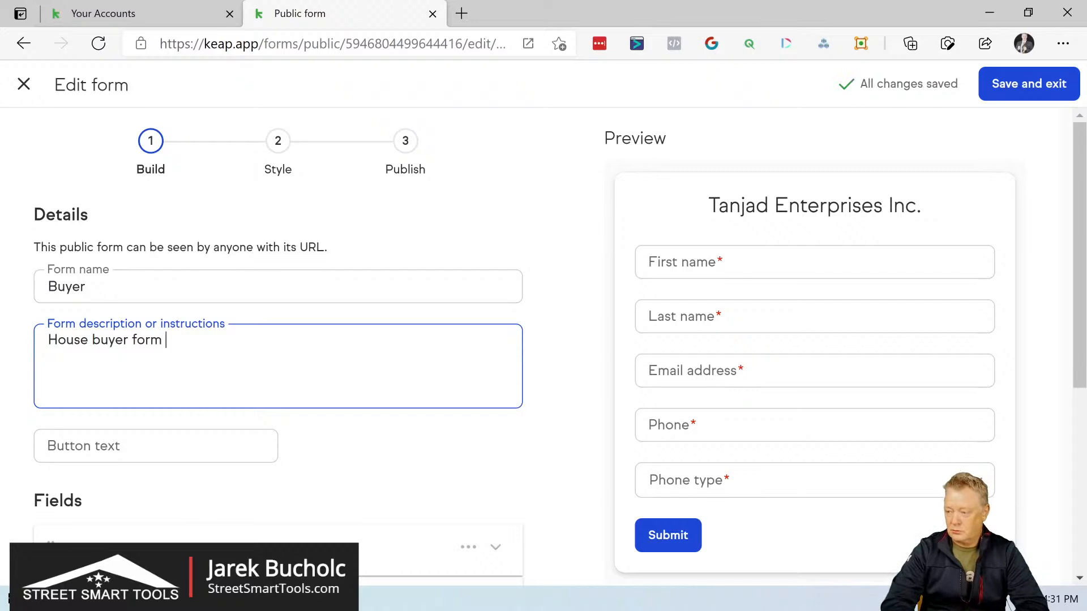
Step: Set the form's button text to "Start House Buying Process"
key("Tab")
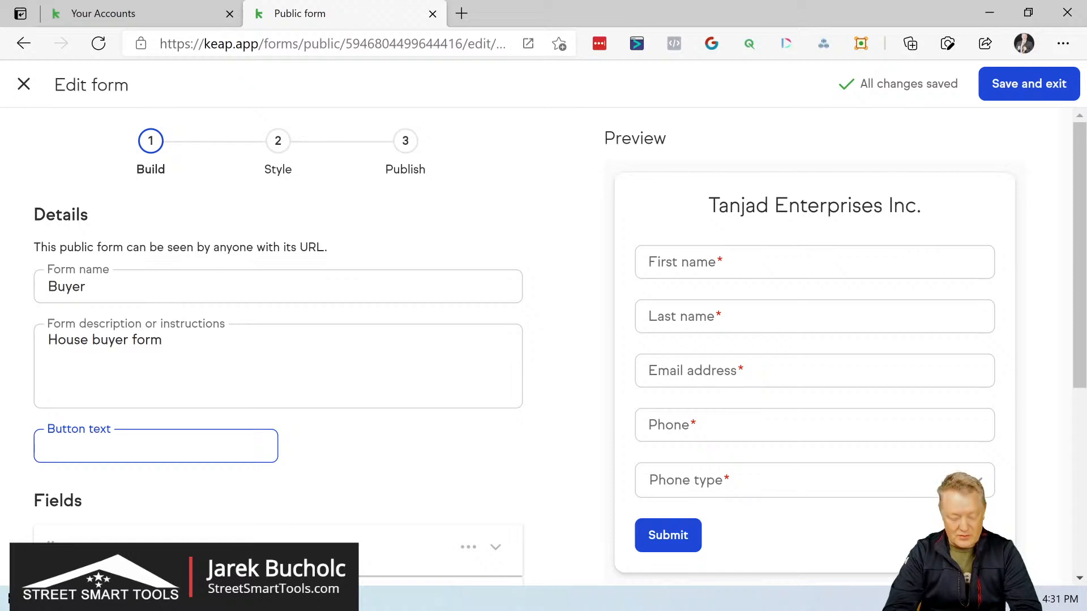
type("Start")
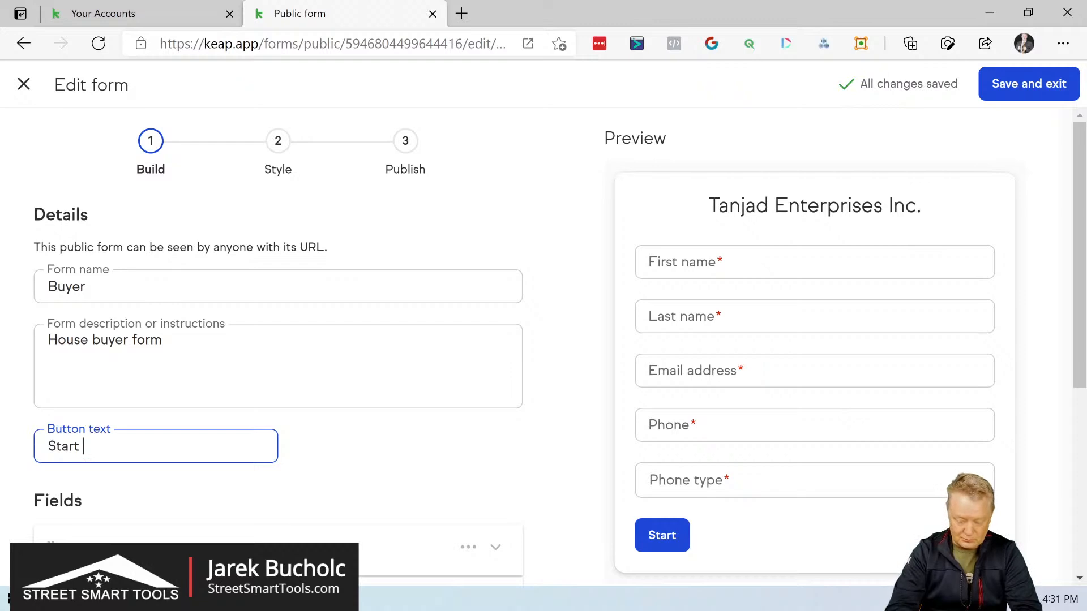
type(" House Buy")
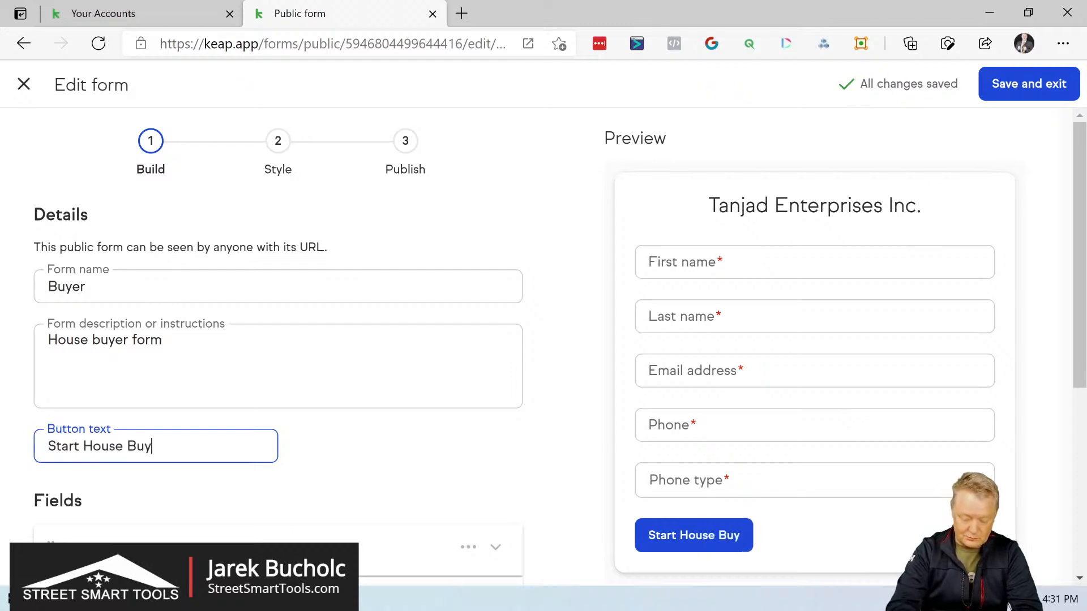
type("ing")
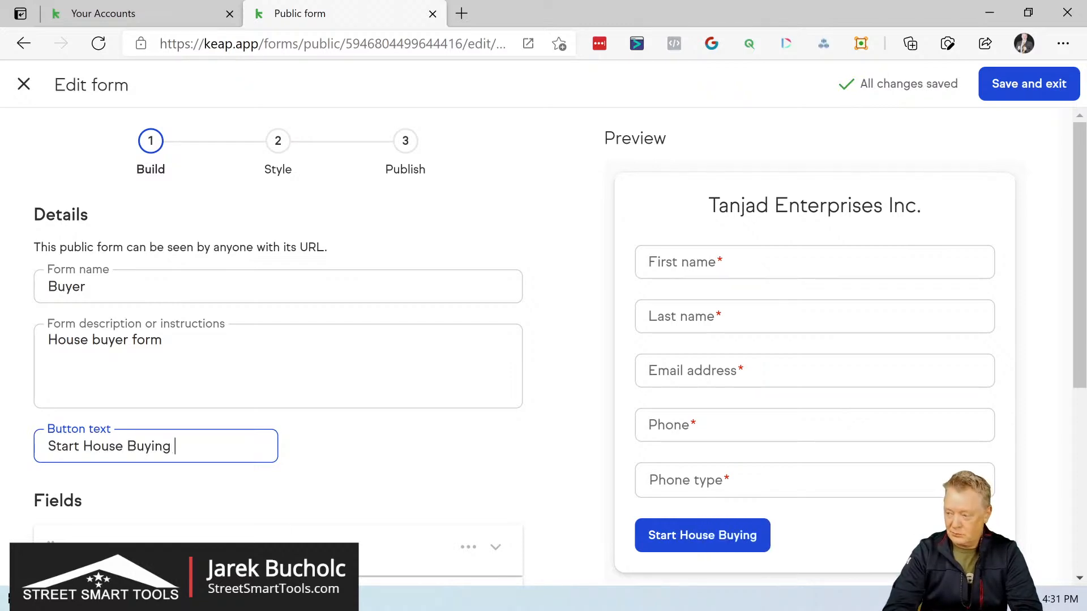
type(" Process")
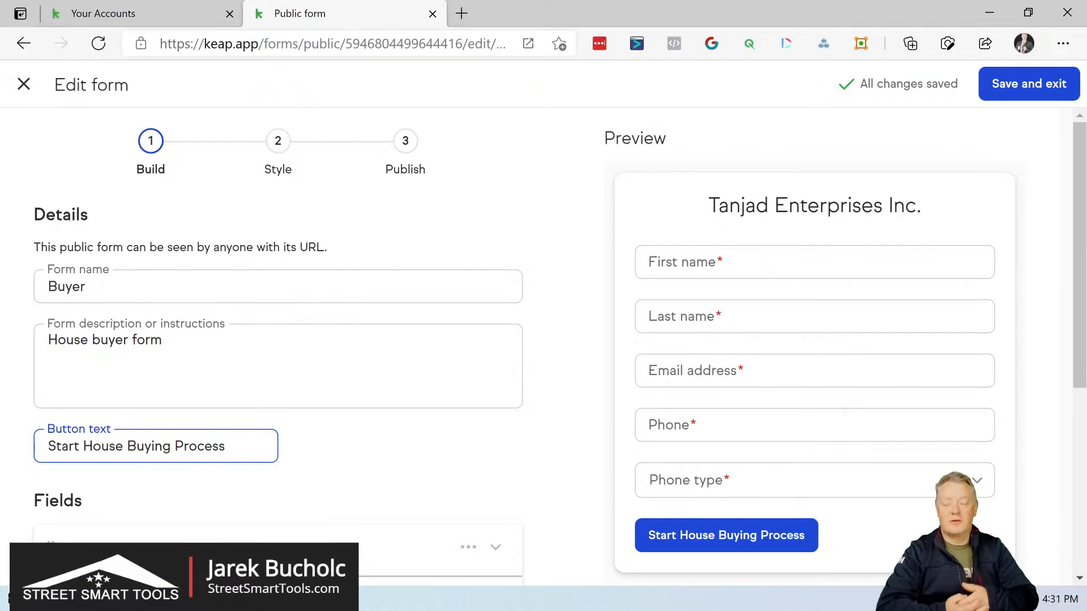
Step: Delete the Phone type field from the form's field list
scroll(278, 340, "down", 3)
scroll(278, 339, "down", 2)
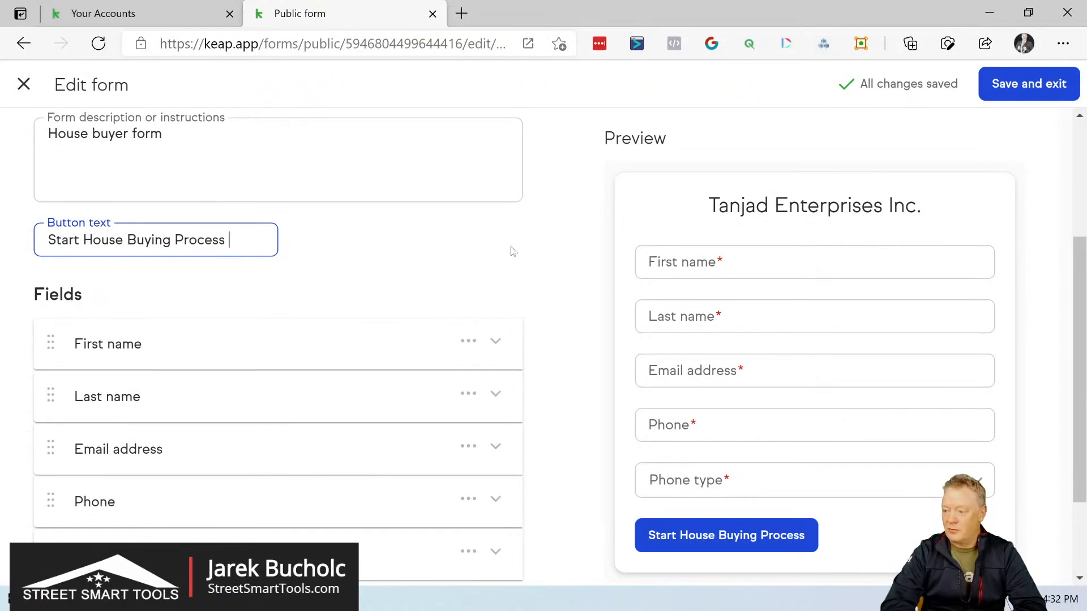
scroll(512, 251, "down", 3)
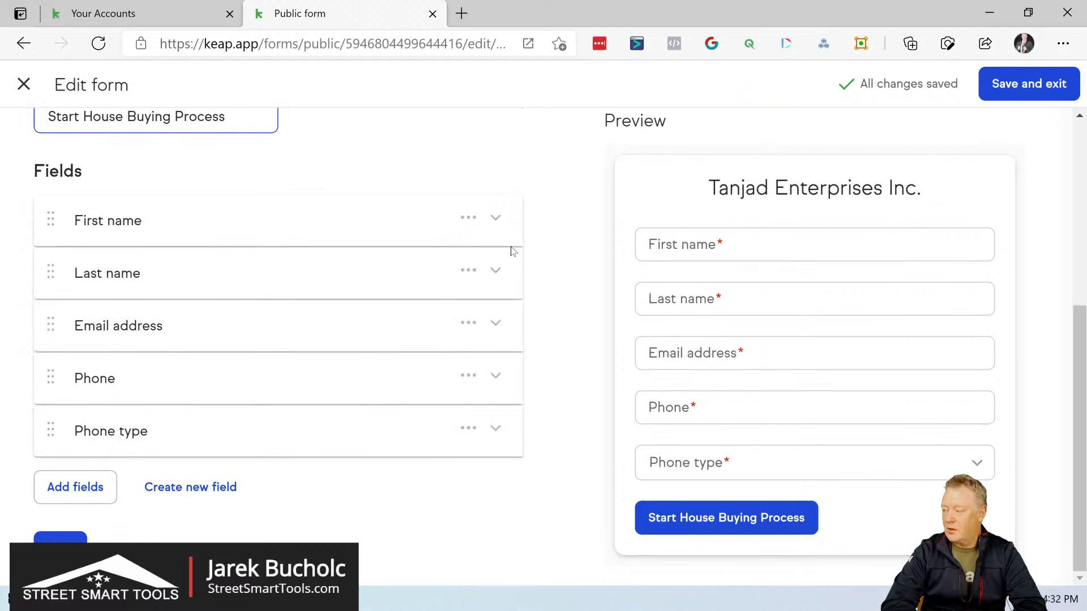
left_click(494, 430)
left_click(495, 432)
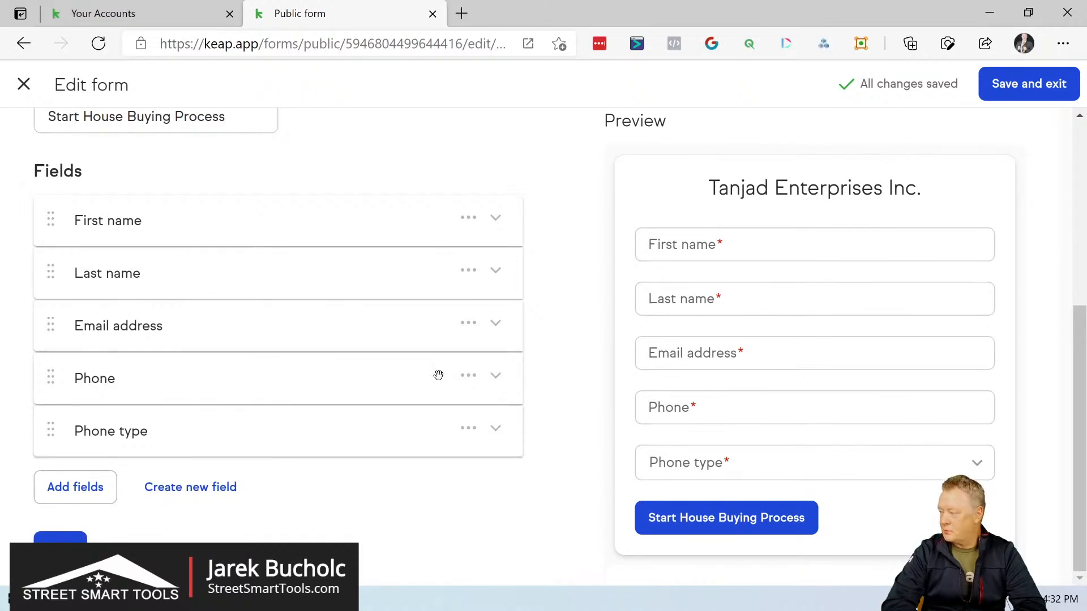
left_click(473, 375)
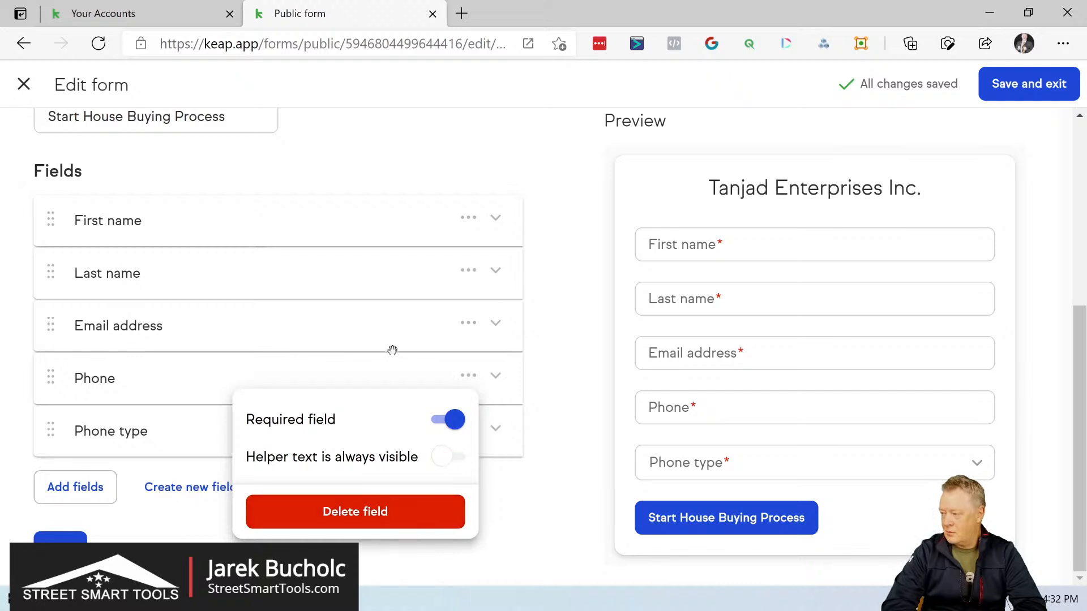
left_click(381, 364)
left_click(499, 433)
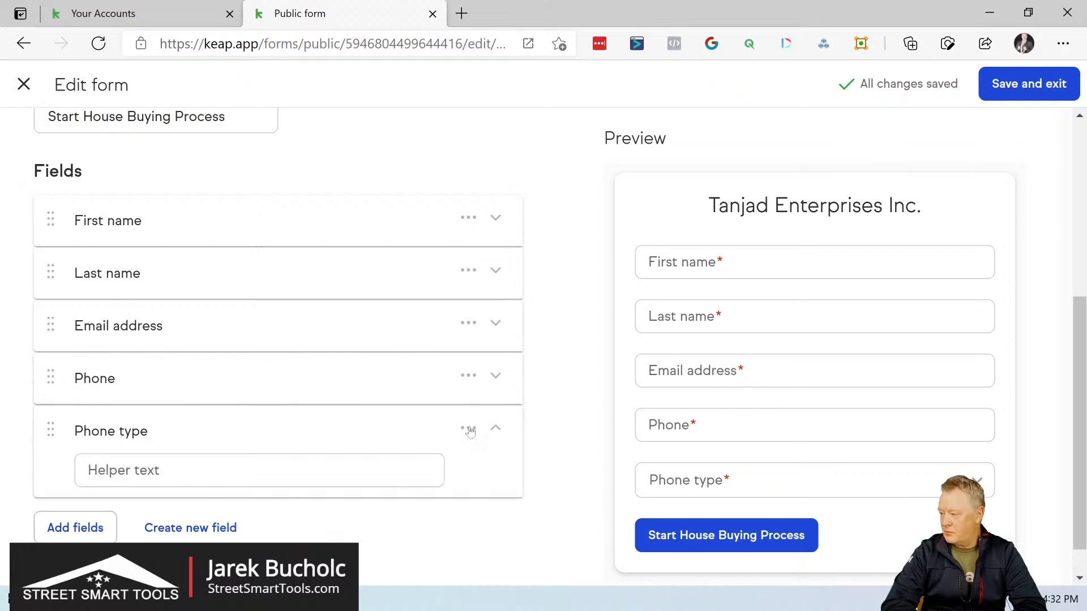
left_click(469, 433)
left_click(388, 397)
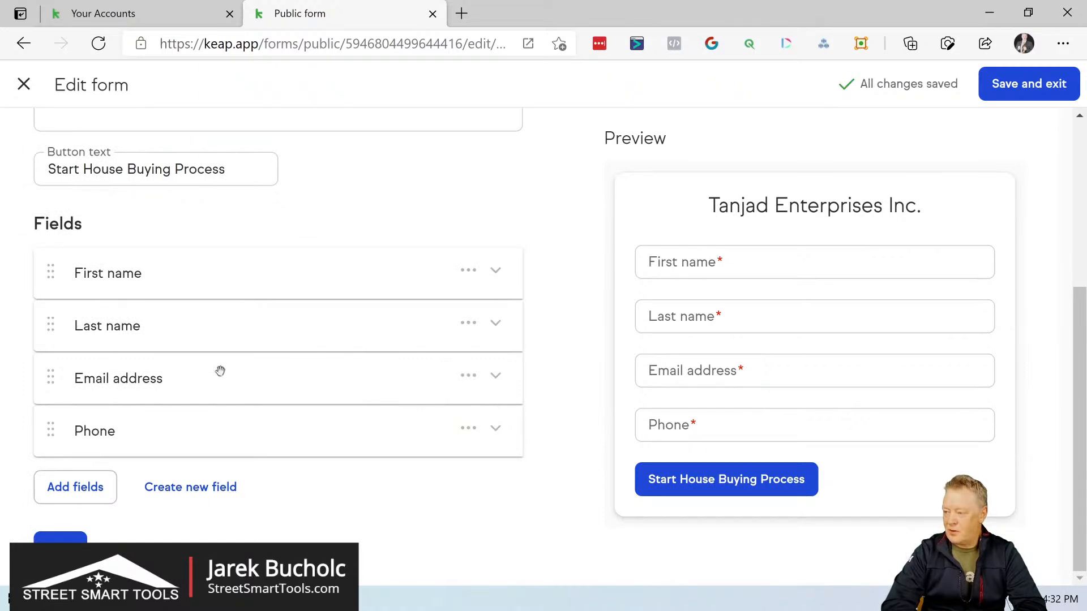
Step: Add the helper text "Your Cell Phone" to the Phone field
scroll(207, 461, "down", 1)
scroll(215, 490, "up", 1)
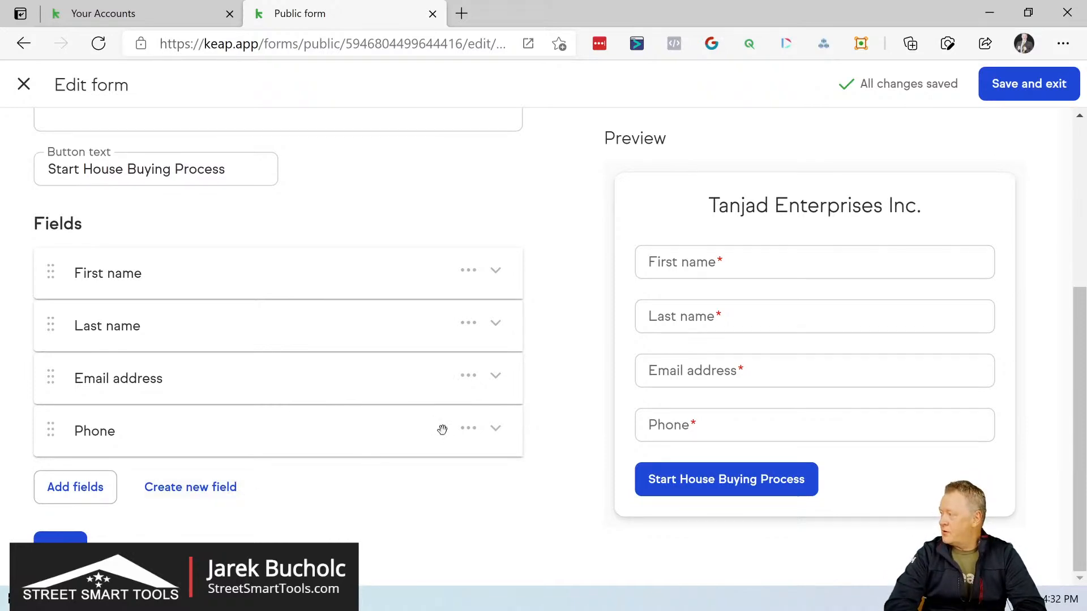
left_click(497, 431)
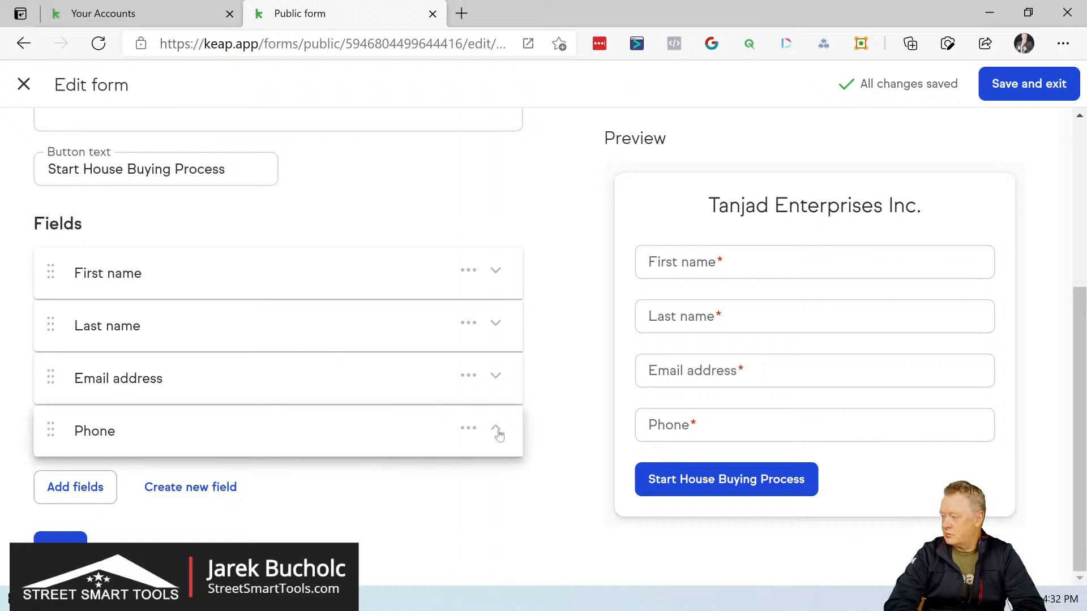
left_click(88, 428)
type("Your Cell Phone")
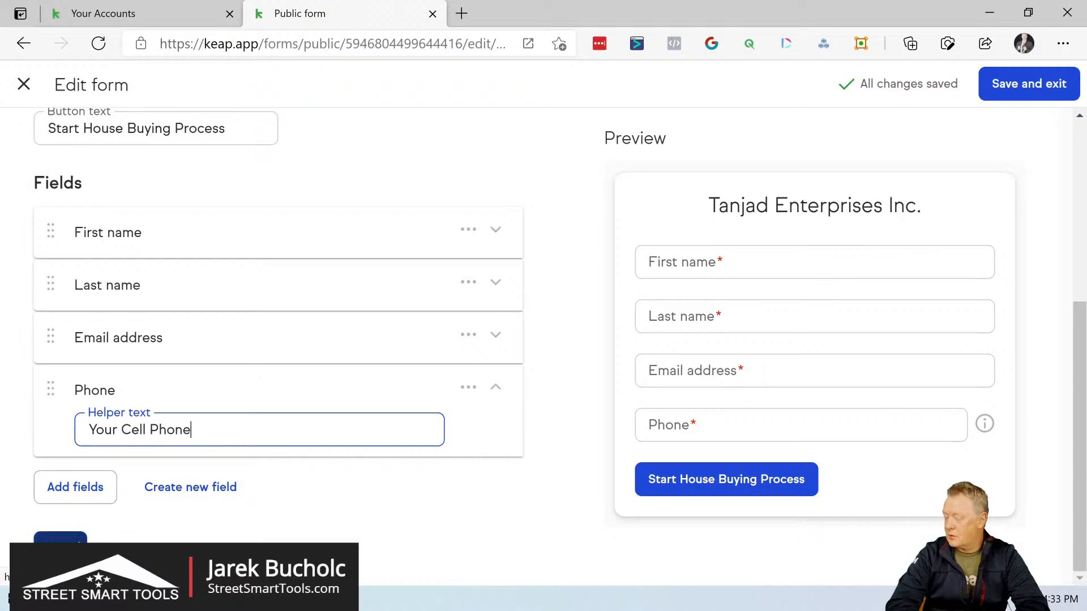
Step: Advance the form through the Style stage to the Publish stage, keeping the default colors and alignment
left_click(79, 543)
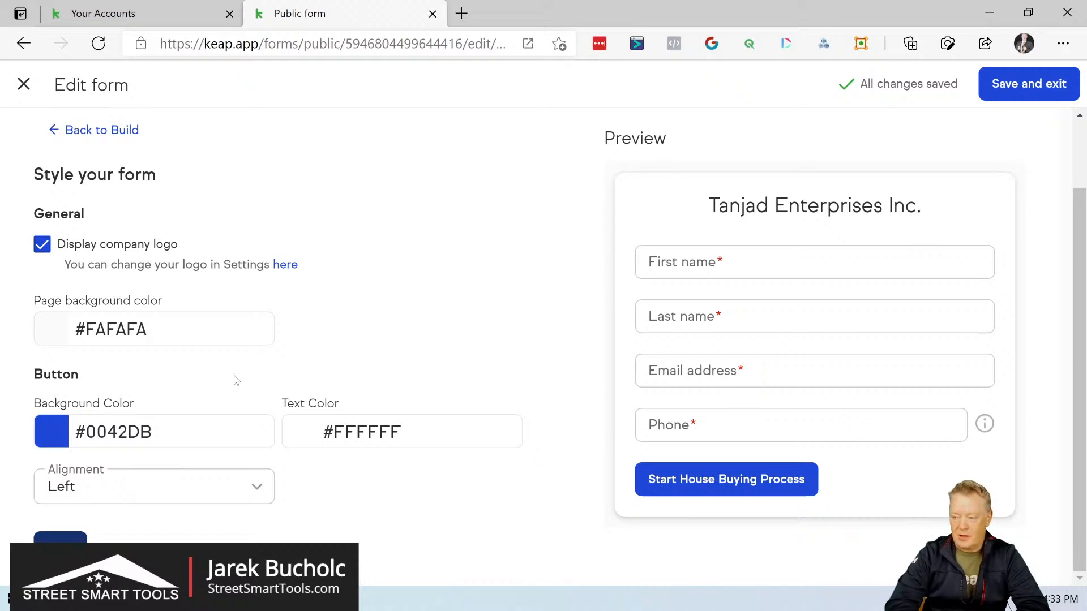
scroll(236, 379, "down", 1)
scroll(232, 396, "up", 1)
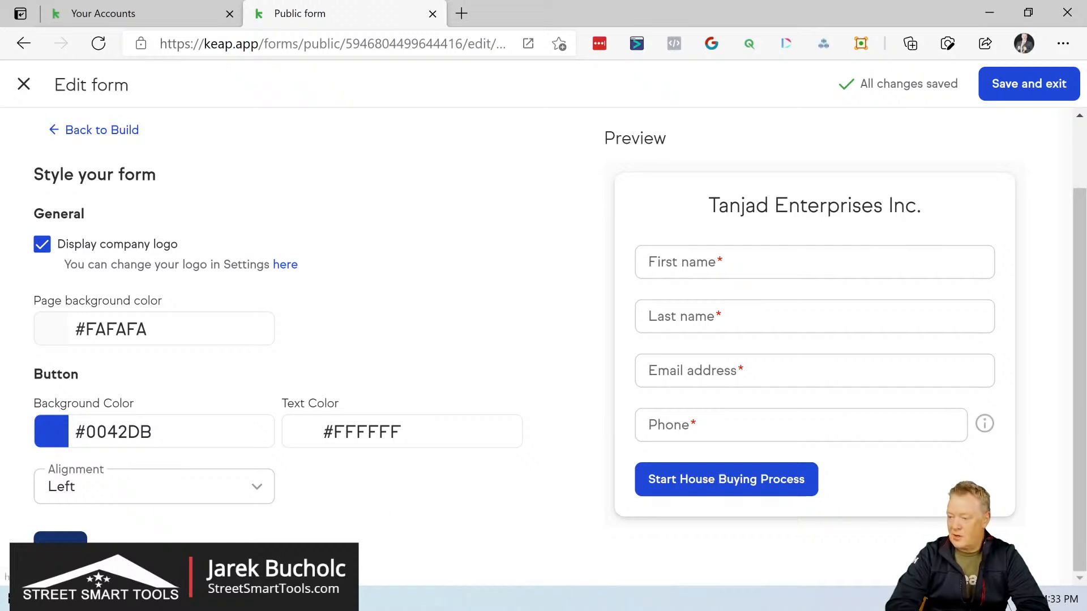
left_click(60, 549)
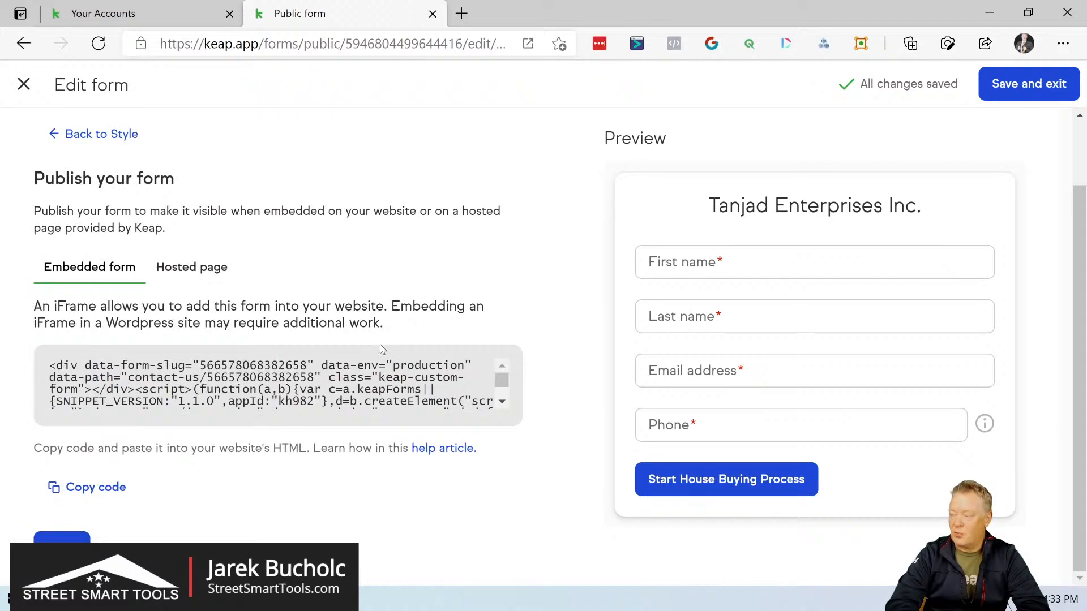
Step: Copy the form's hosted page link and open it in a new browser tab to check the live form
left_click(201, 271)
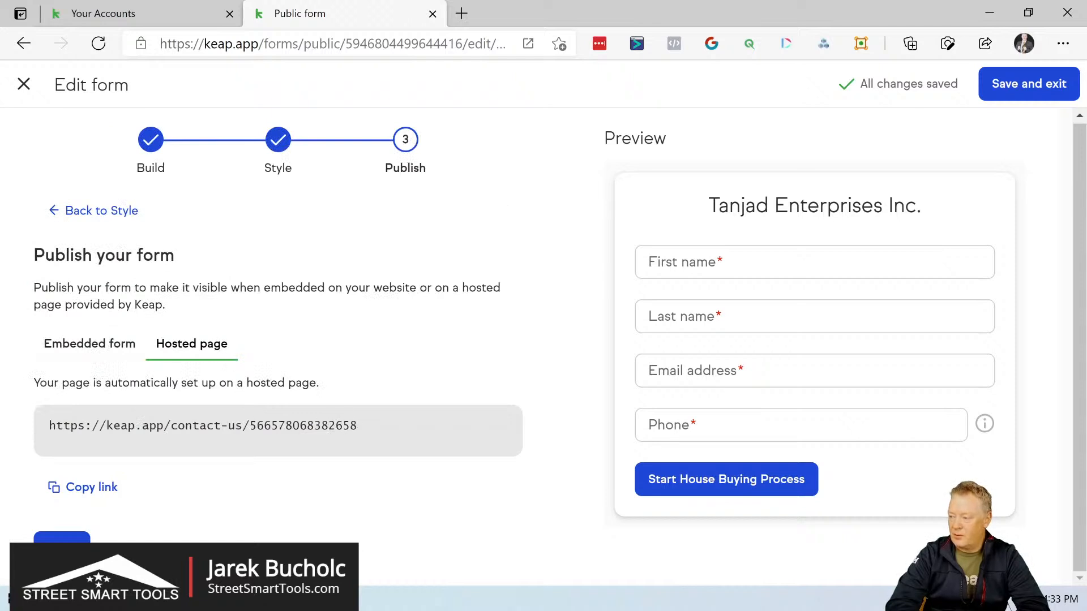
mouse_move(358, 427)
left_mouse_down()
mouse_move(49, 426)
mouse_move(358, 427)
left_mouse_up()
key("ctrl+c")
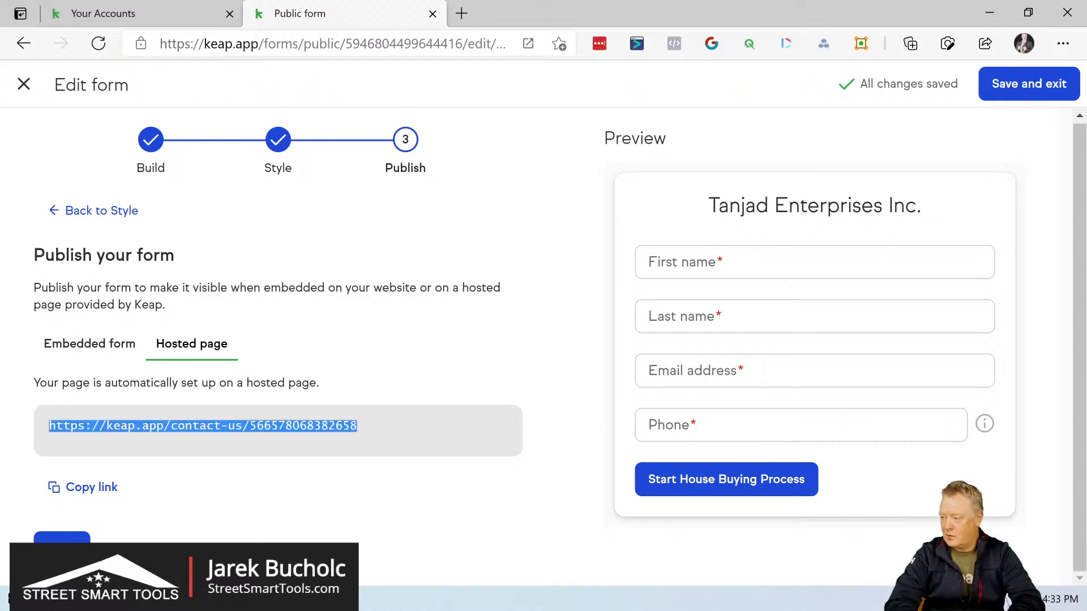
right_click(343, 425)
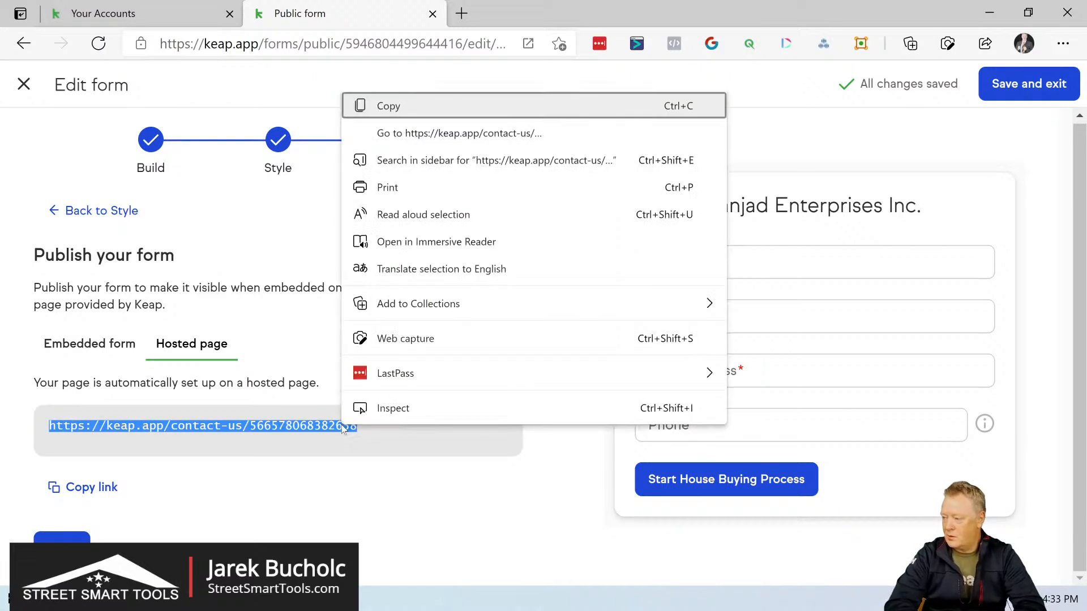
left_click(408, 106)
left_click(460, 13)
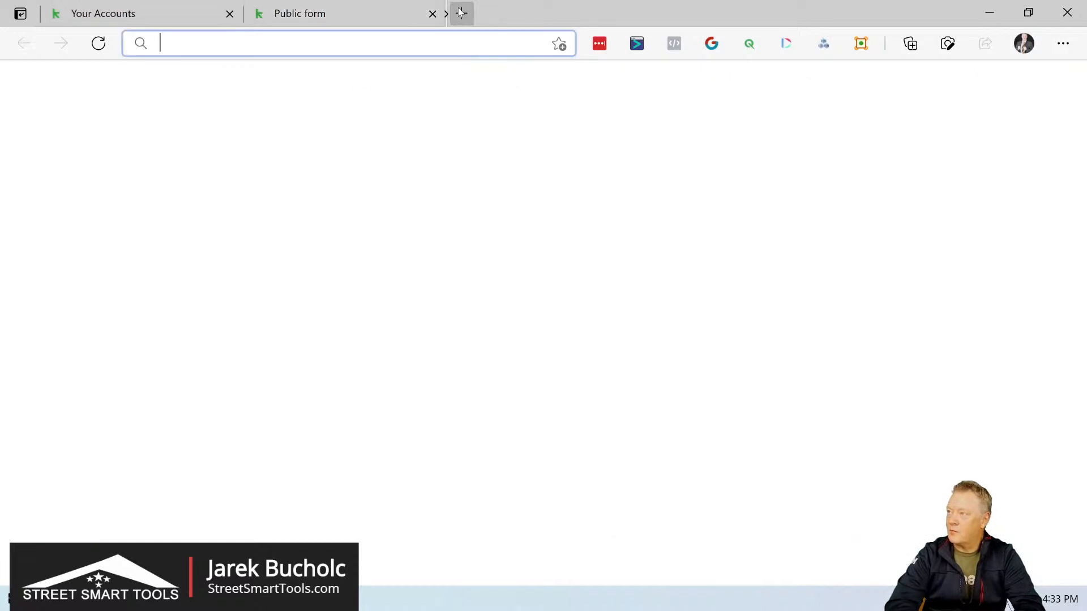
key("ctrl+v")
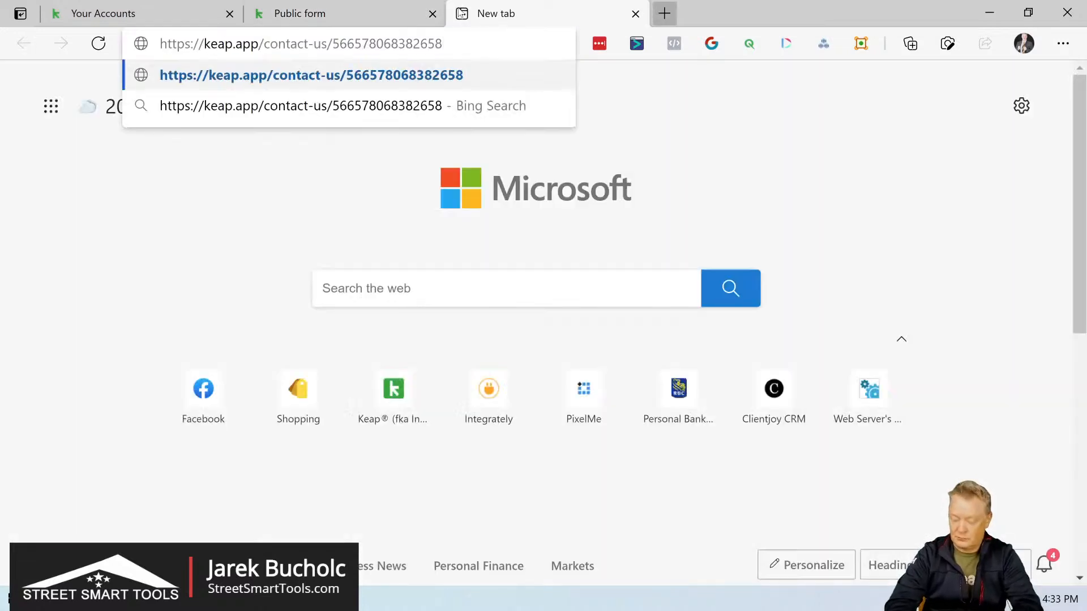
key("Return")
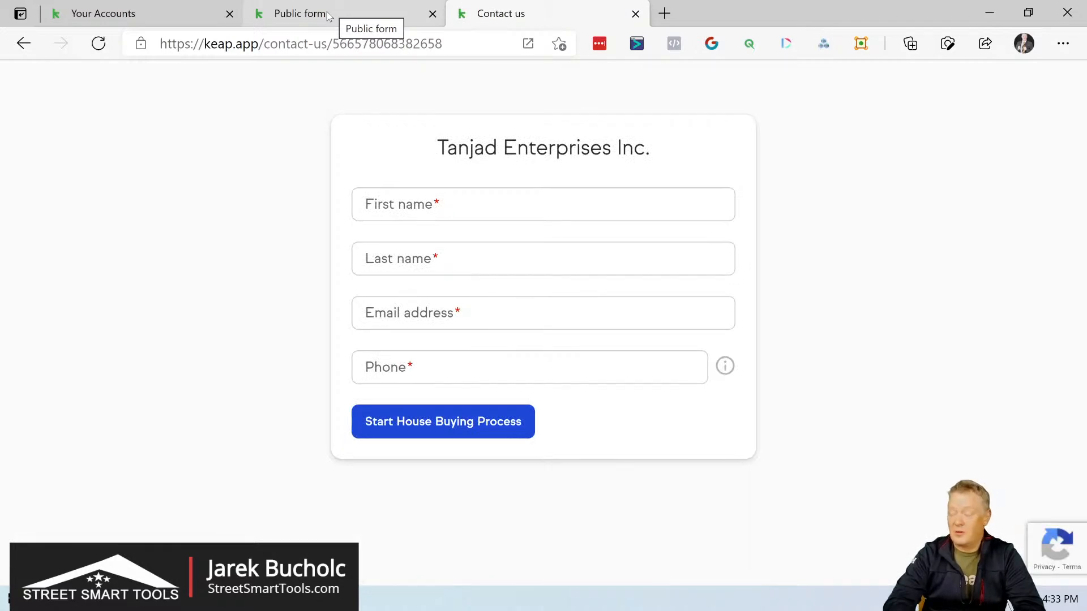
Step: Return to the form editor, then save and exit the form
left_click(329, 15)
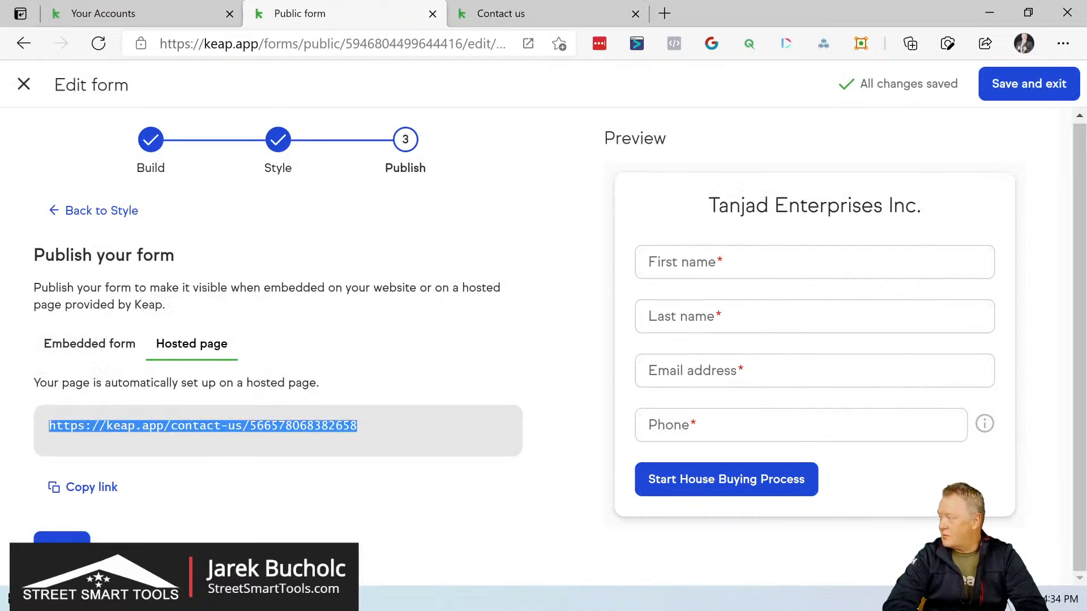
left_click(1020, 85)
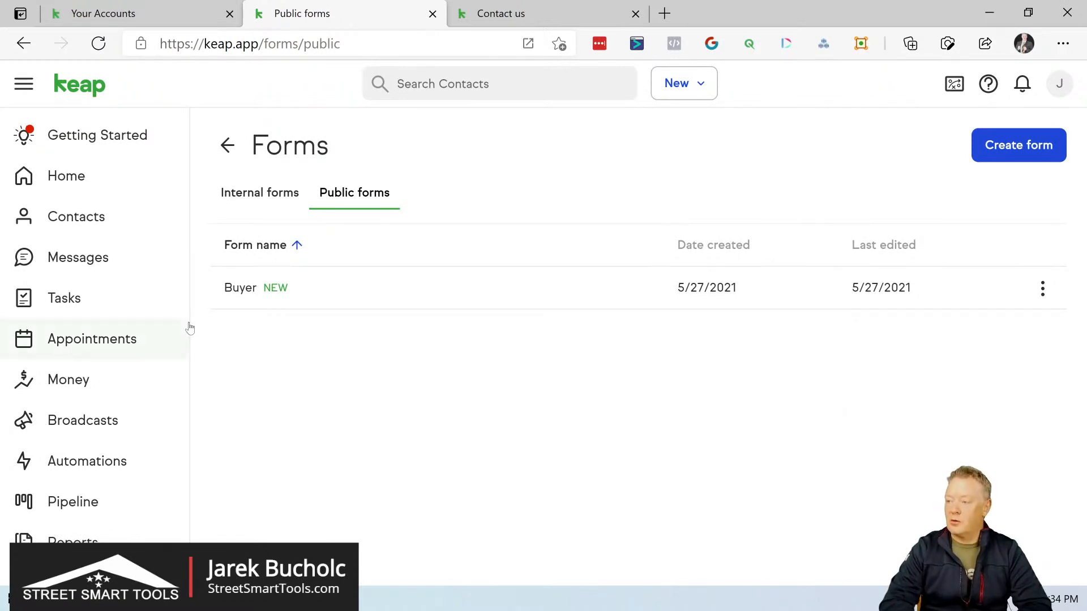
Step: Open the Tags management page in the account settings
left_click(1060, 86)
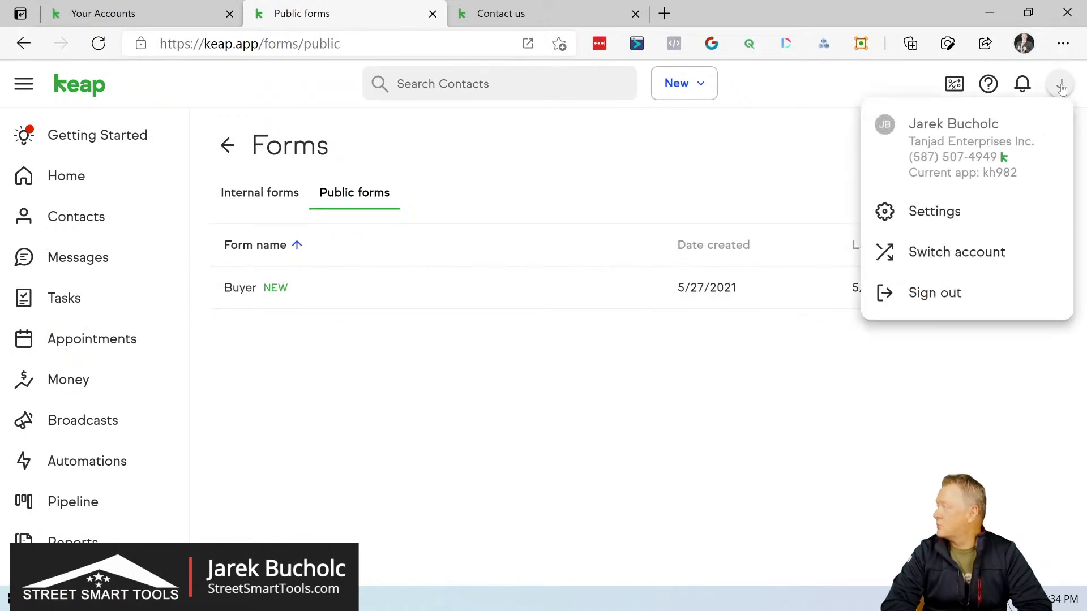
left_click(1004, 209)
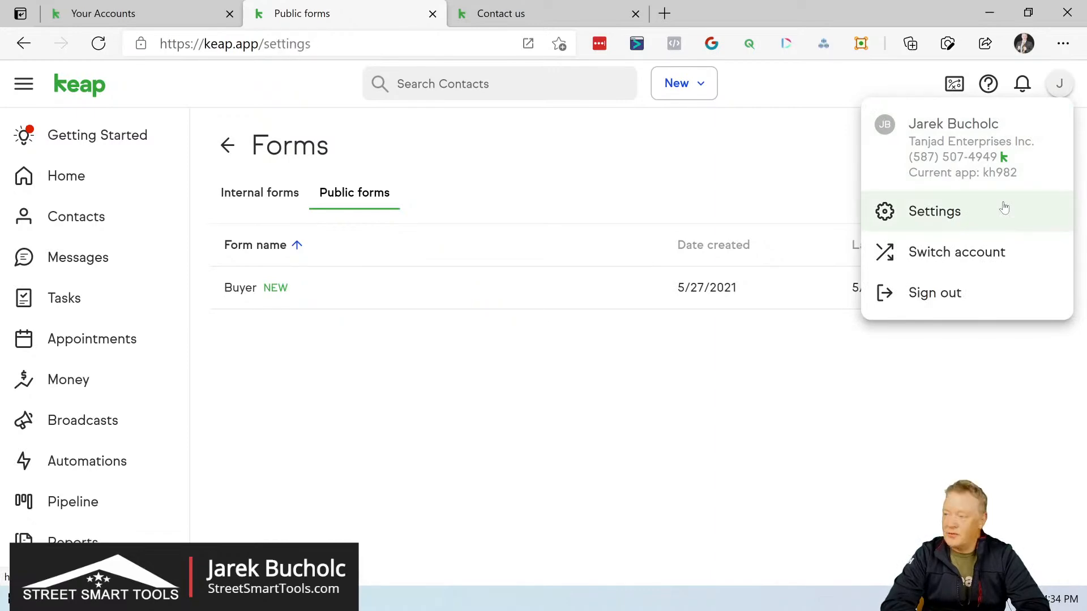
scroll(523, 476, "down", 10)
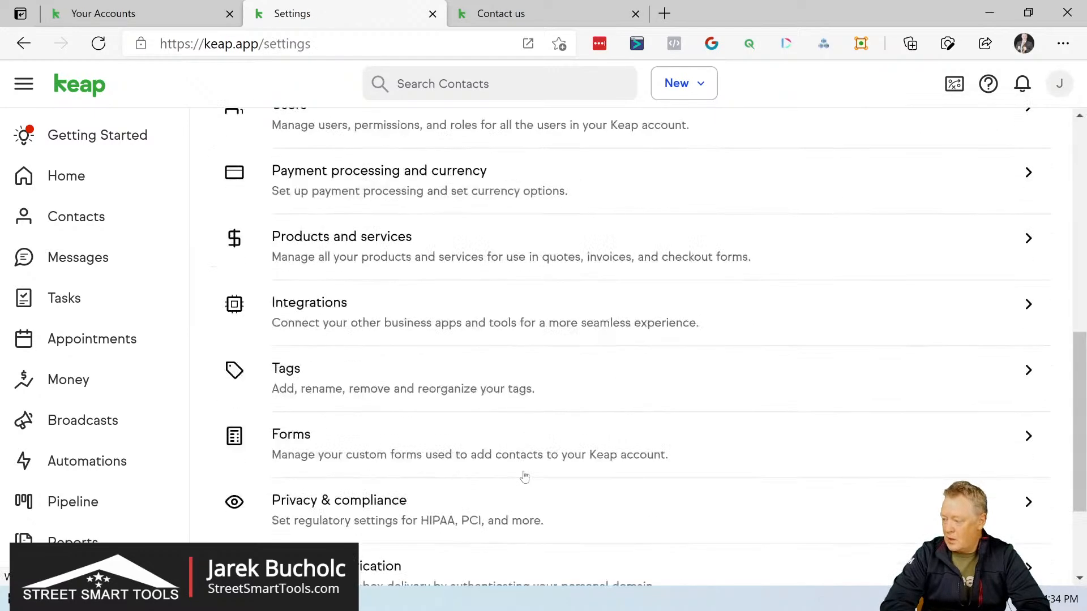
left_click(298, 213)
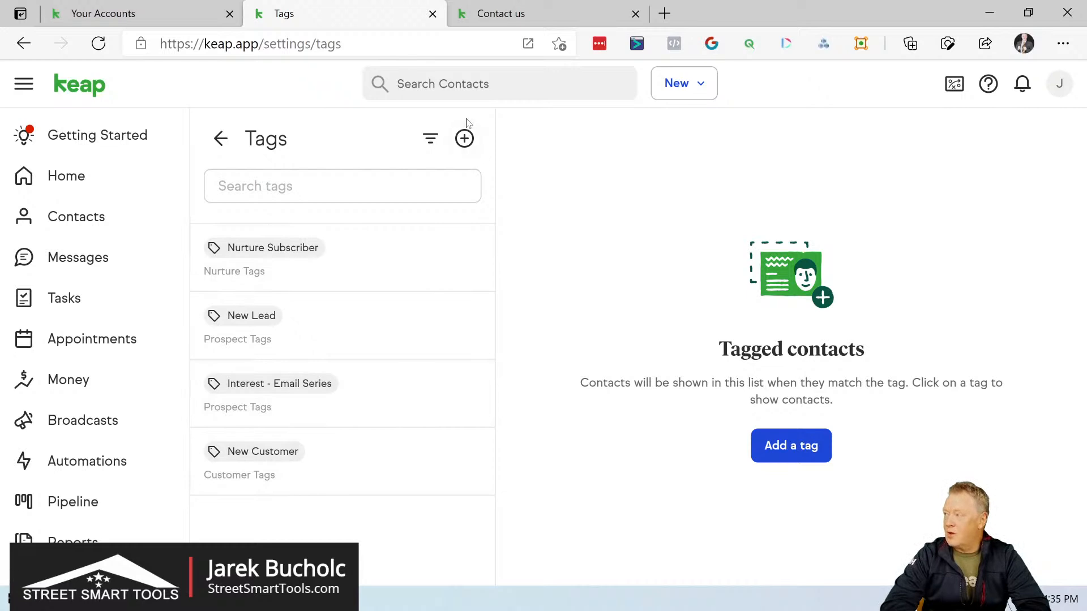
Step: Start a new tag and add a new tag category for it named "SST Buyers Pipeline"
left_click(464, 138)
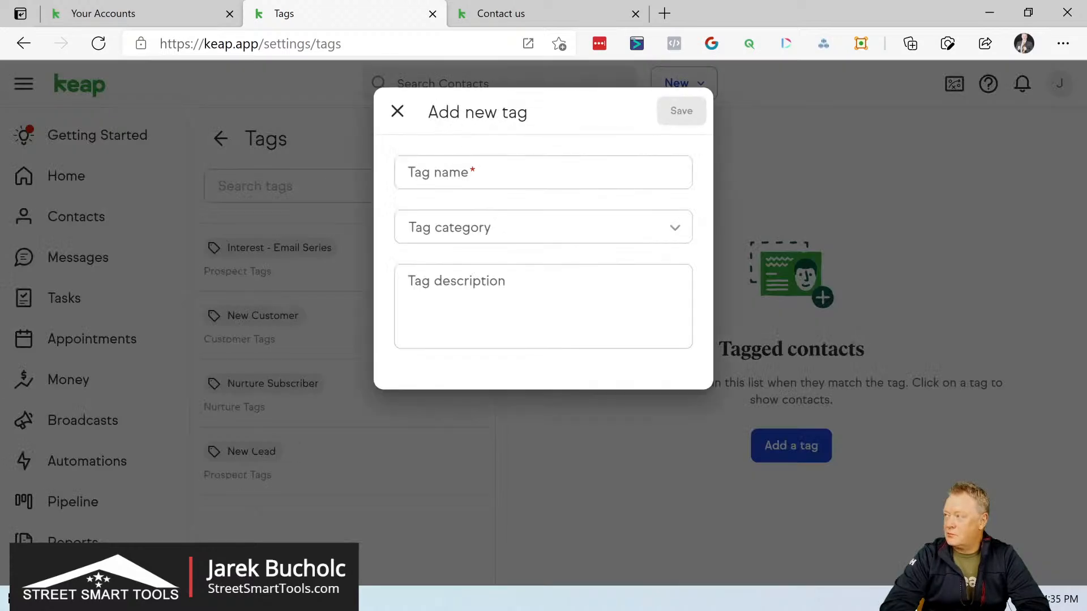
left_click(408, 226)
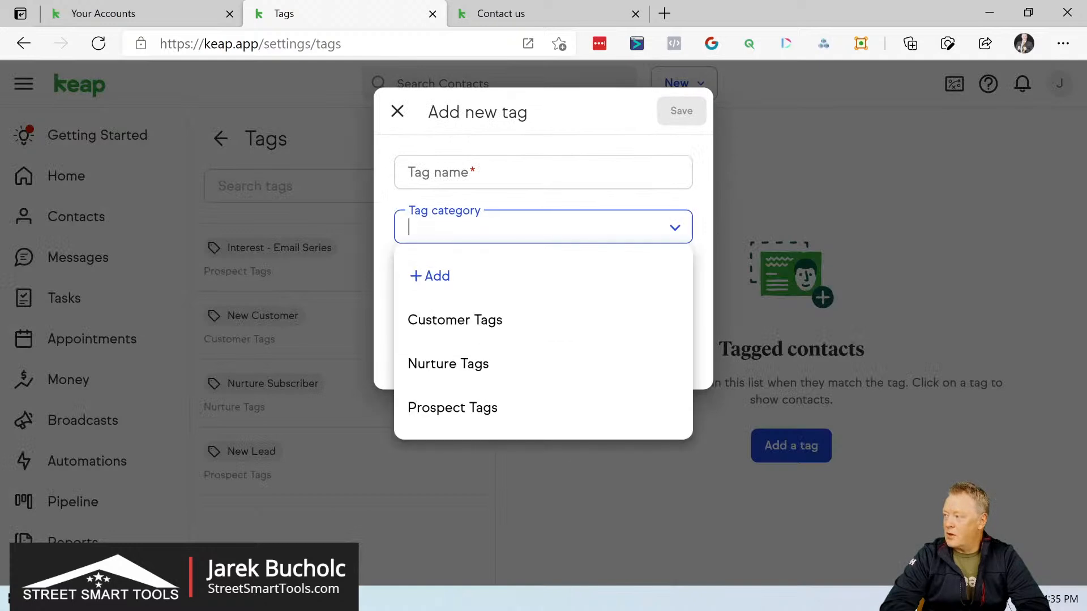
left_click(444, 281)
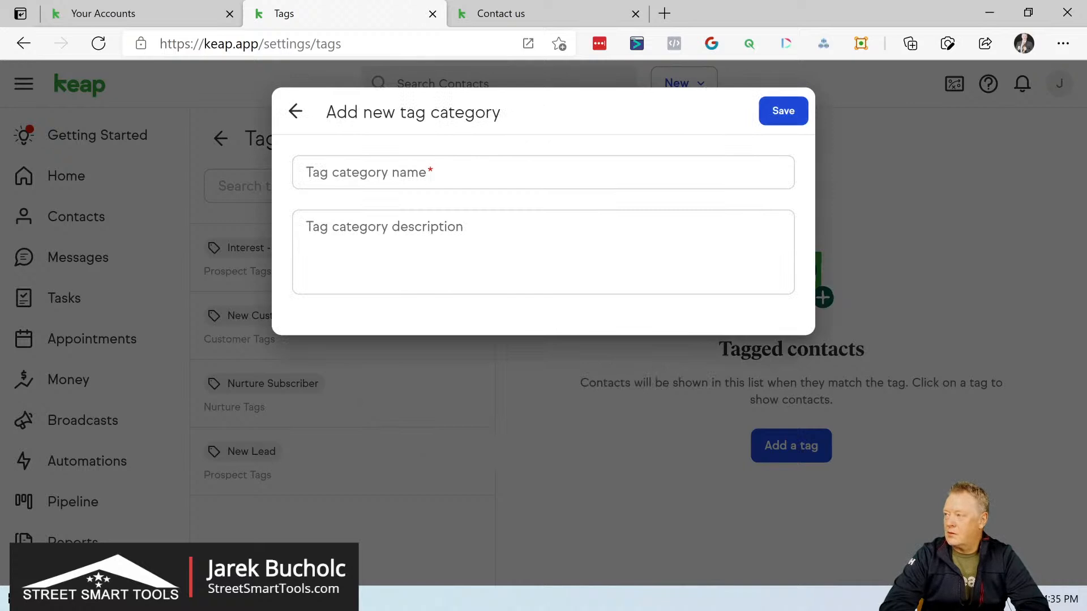
left_click(428, 170)
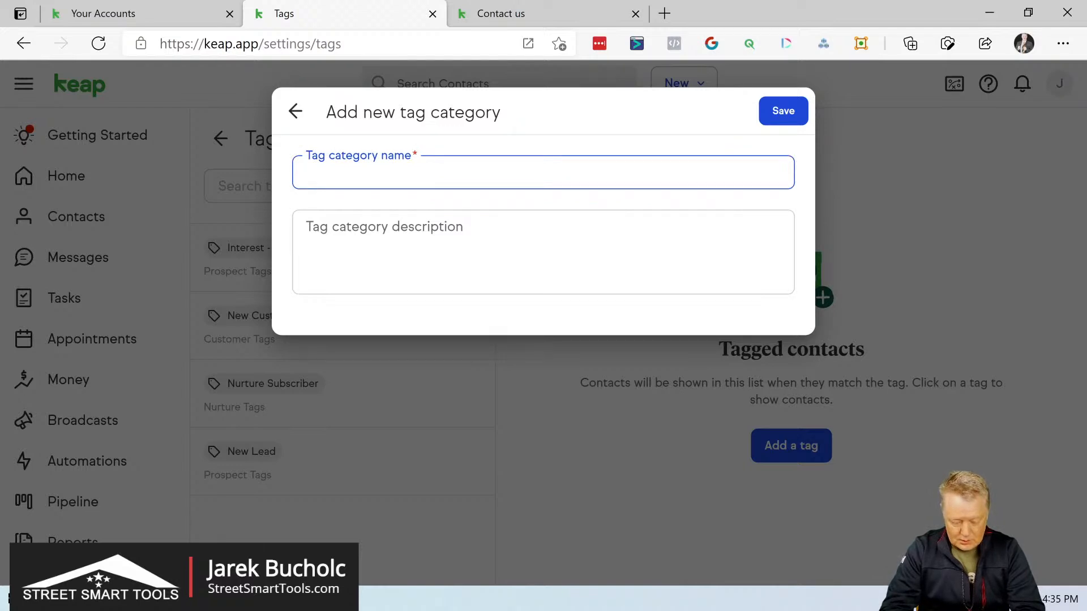
type("SST ")
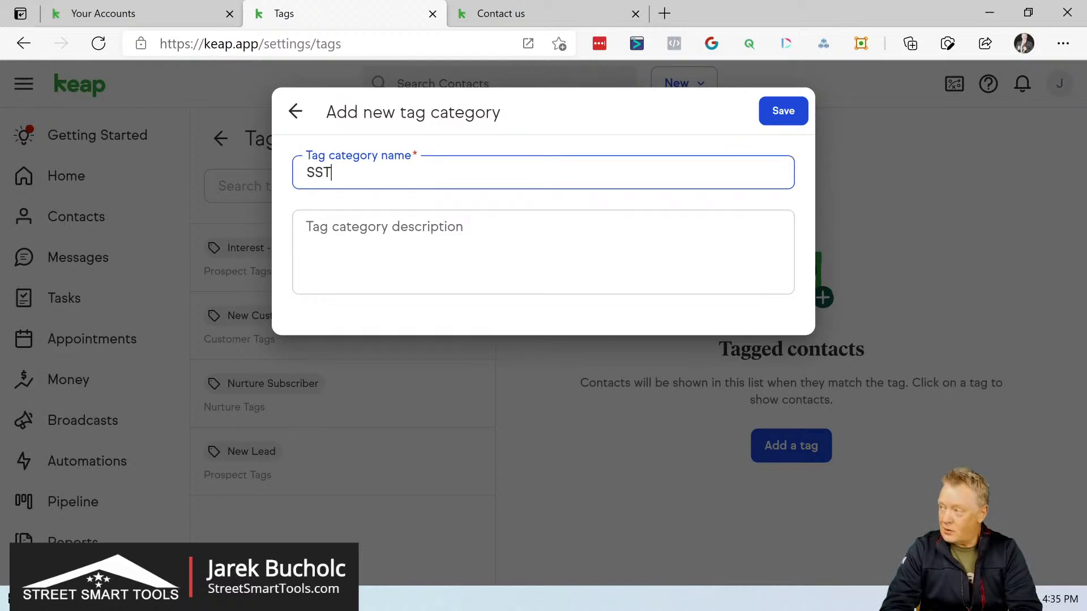
type("Buyers")
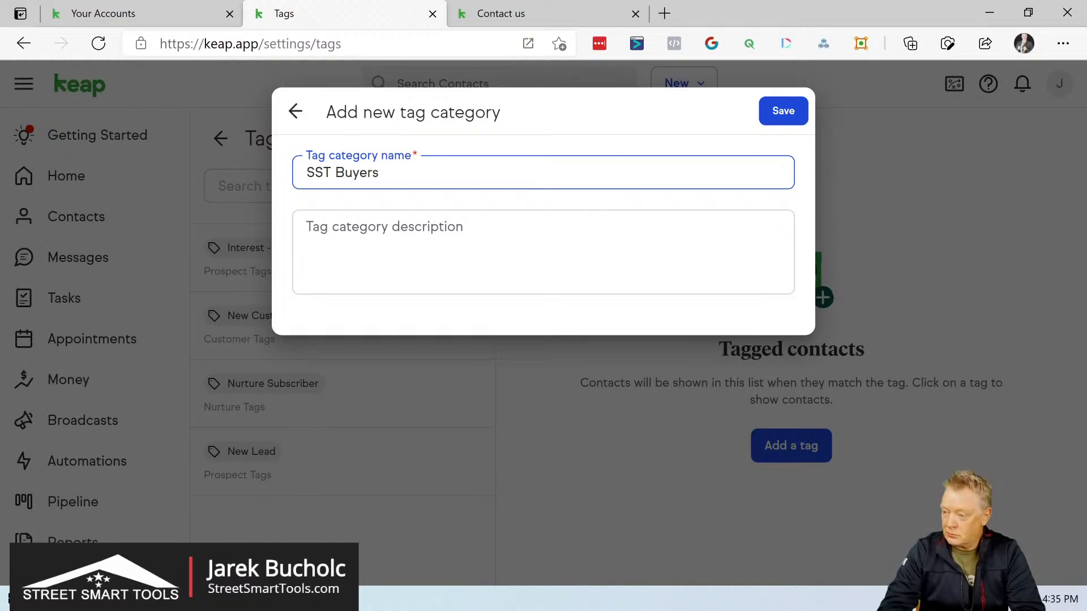
type(" Pip")
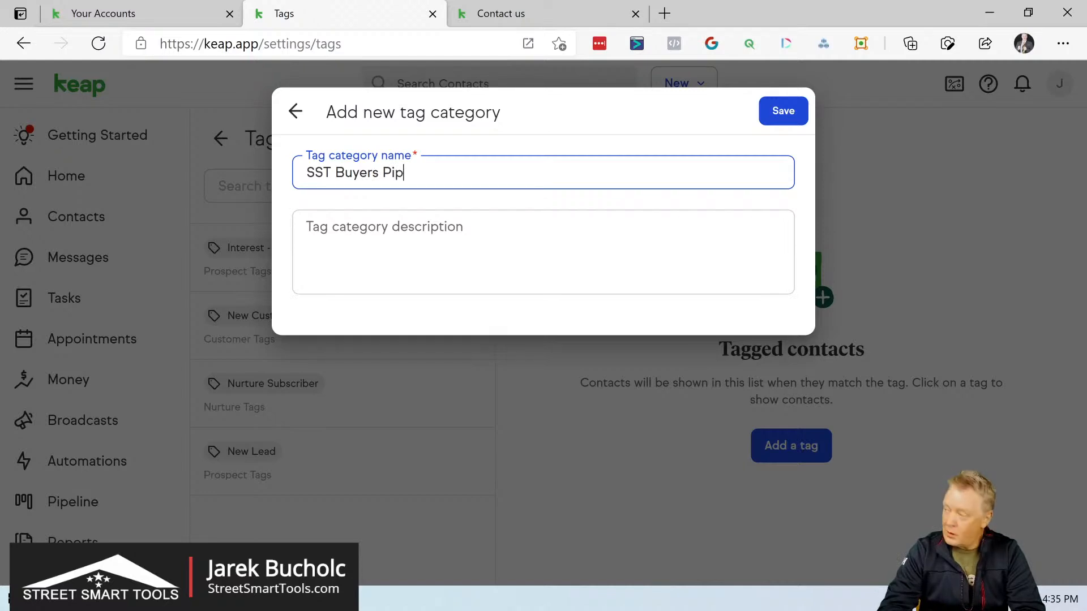
type("eline")
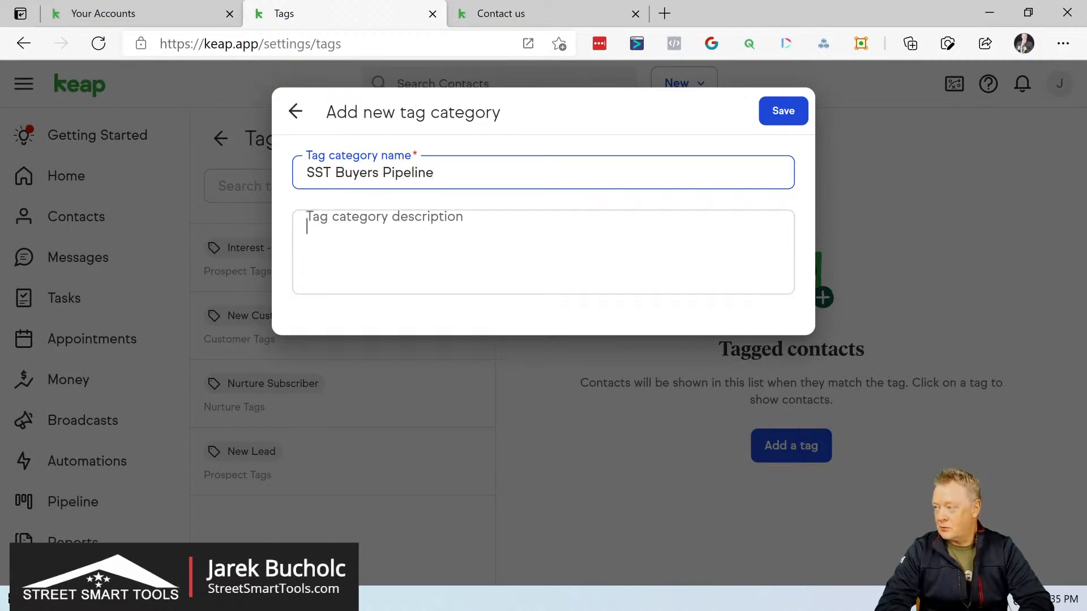
Step: Give the tag category the description "First pipeline operations" and save the category
key("Tab")
scroll(342, 238, "up", 1)
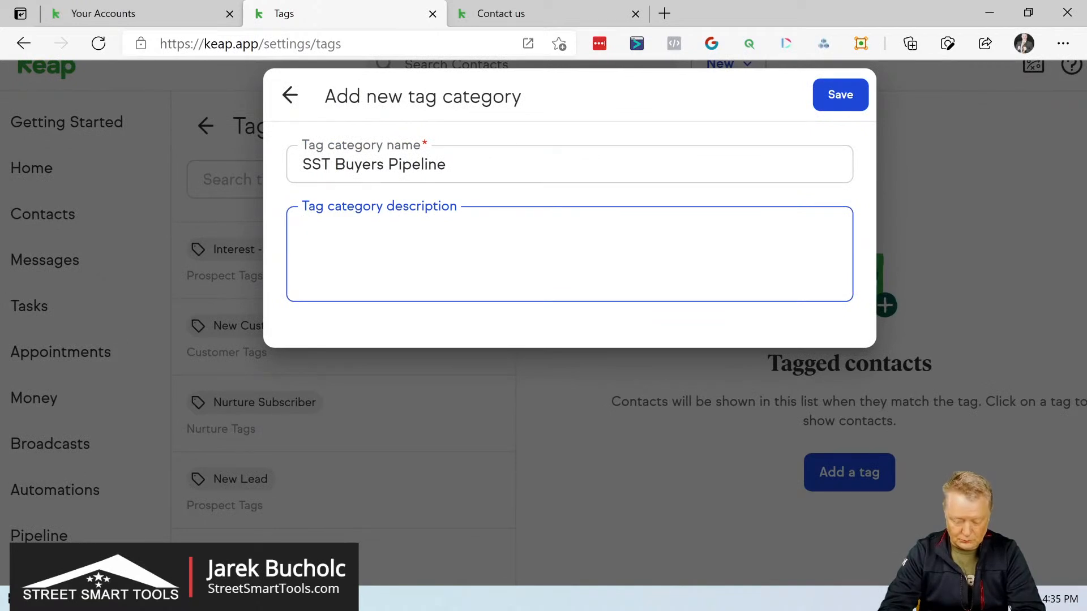
type("B")
key("BackSpace")
type("F")
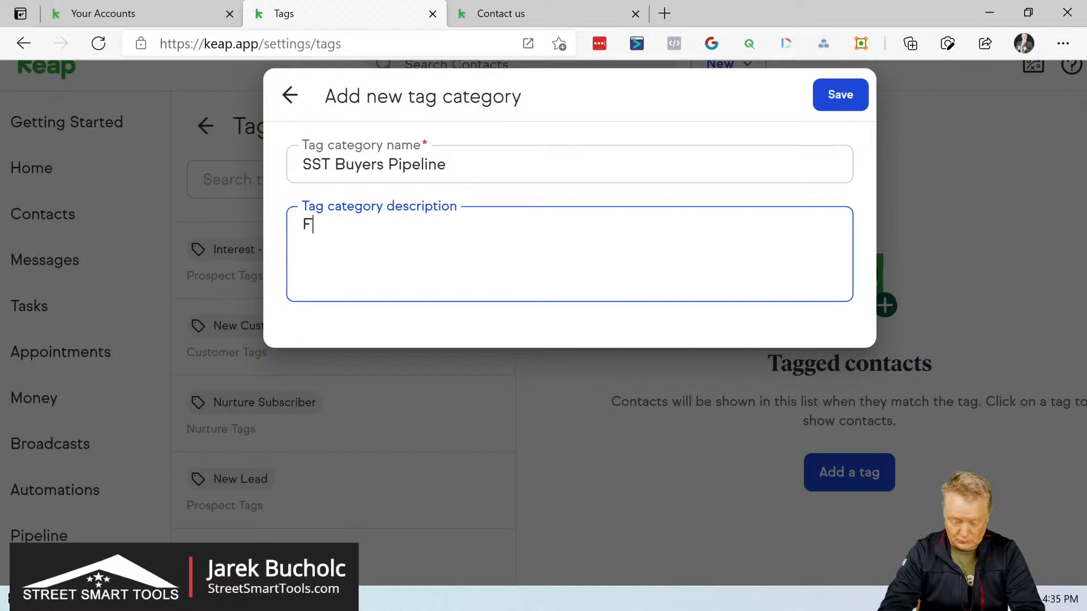
type("irst pi")
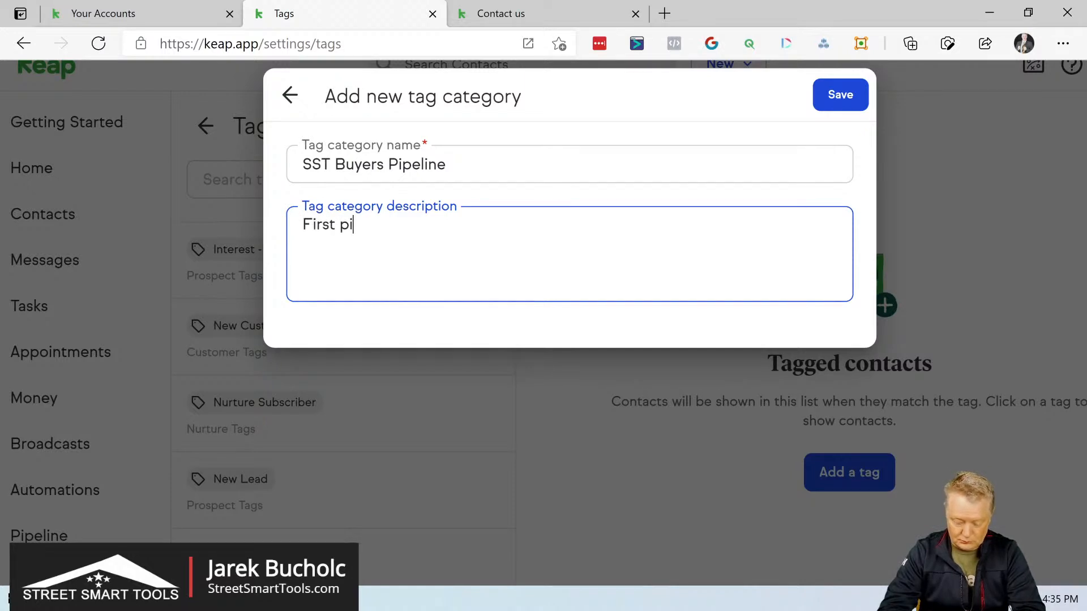
type("peli")
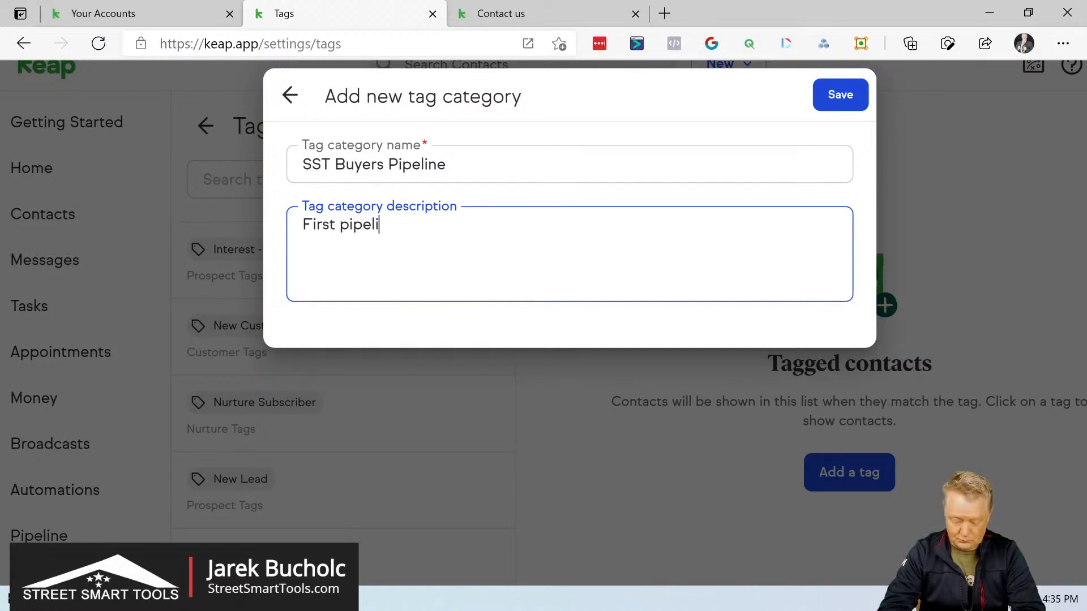
type("ne op")
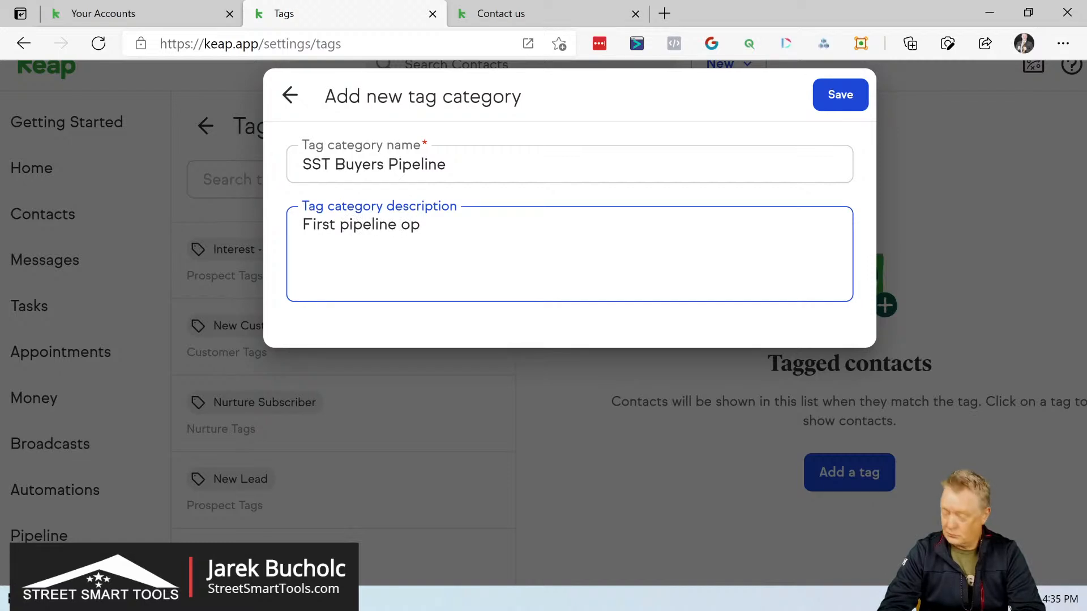
type("erations")
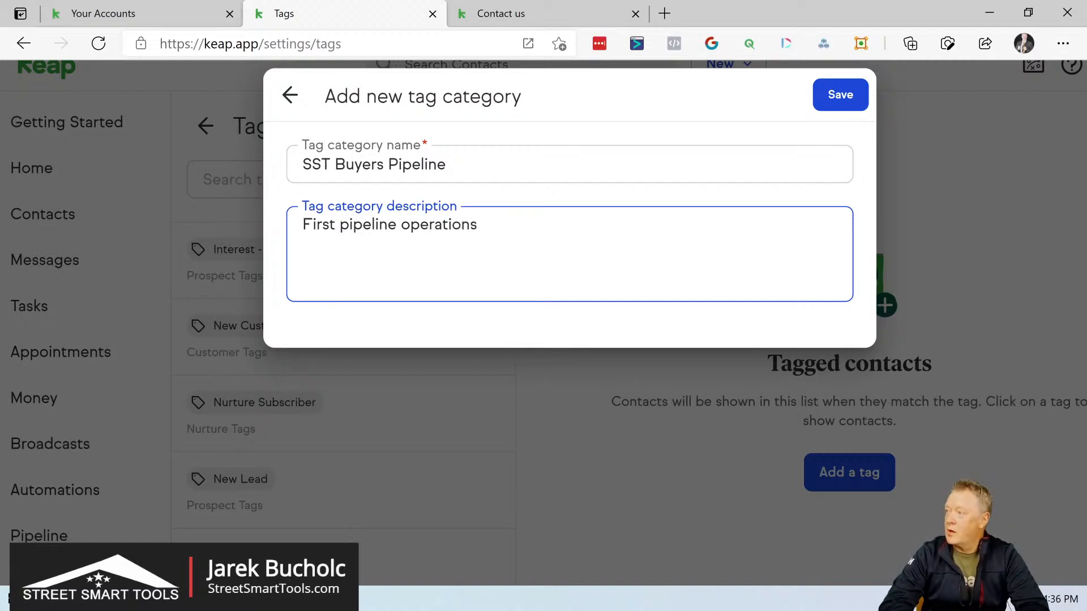
left_click(841, 94)
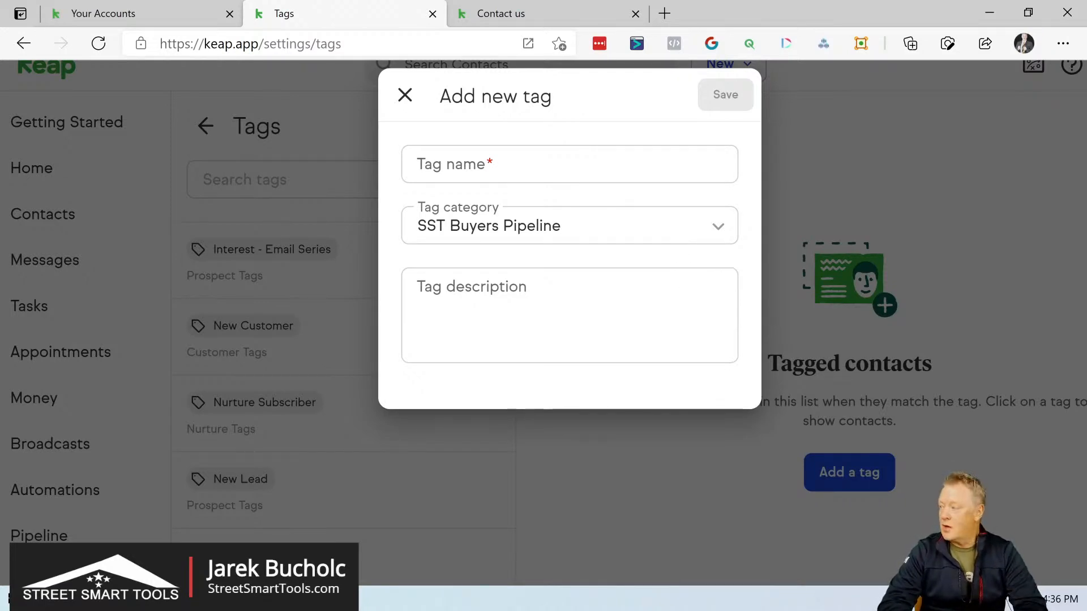
Step: Name the new tag "Buyers Pipeline New Lead Started"
left_click(510, 164)
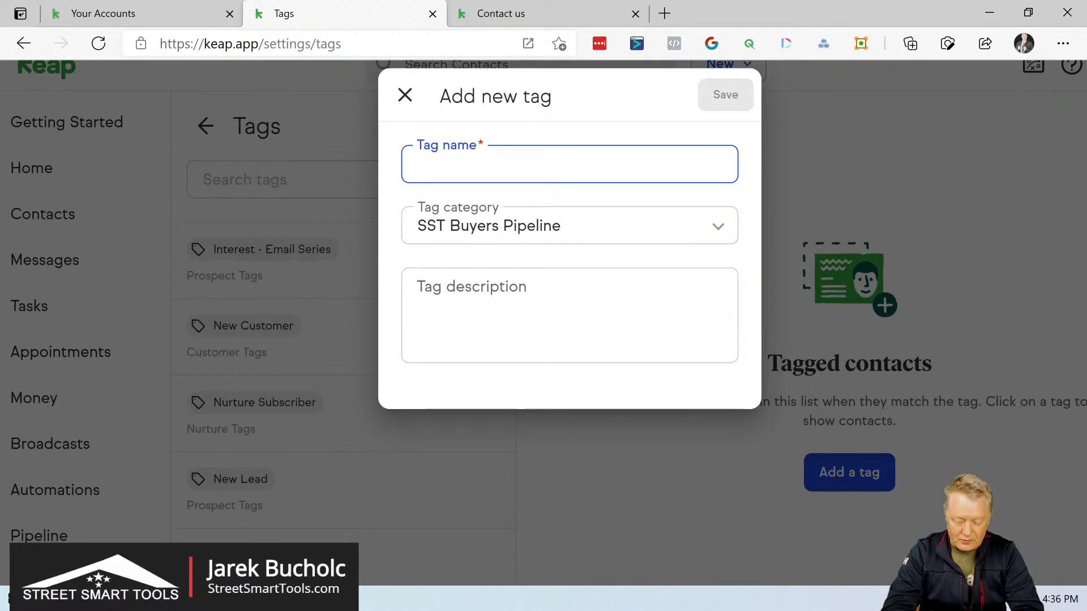
type("B")
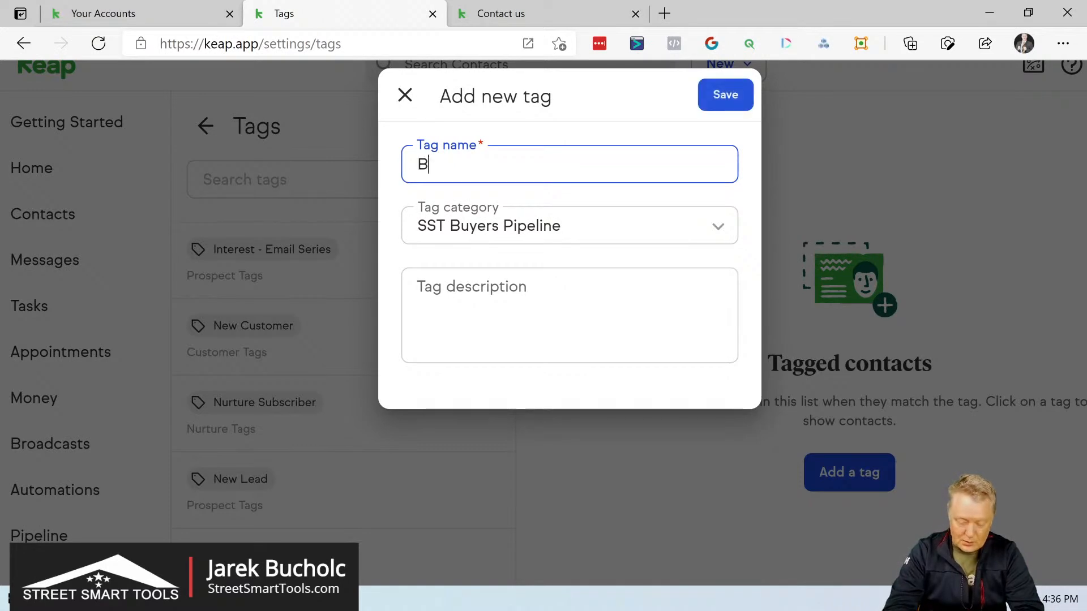
type("uyers")
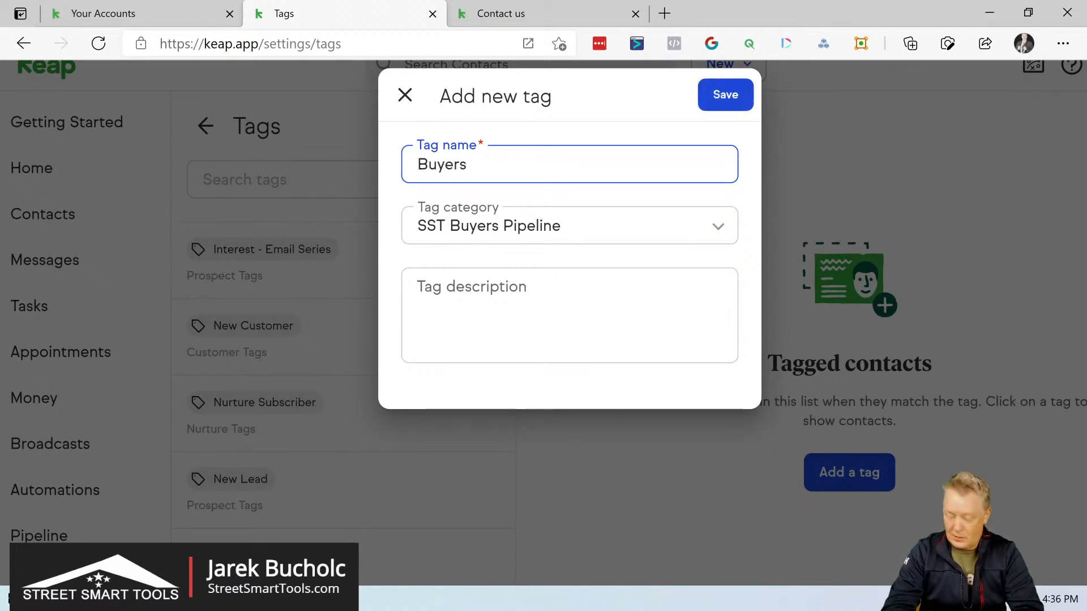
type(" Pipeline ")
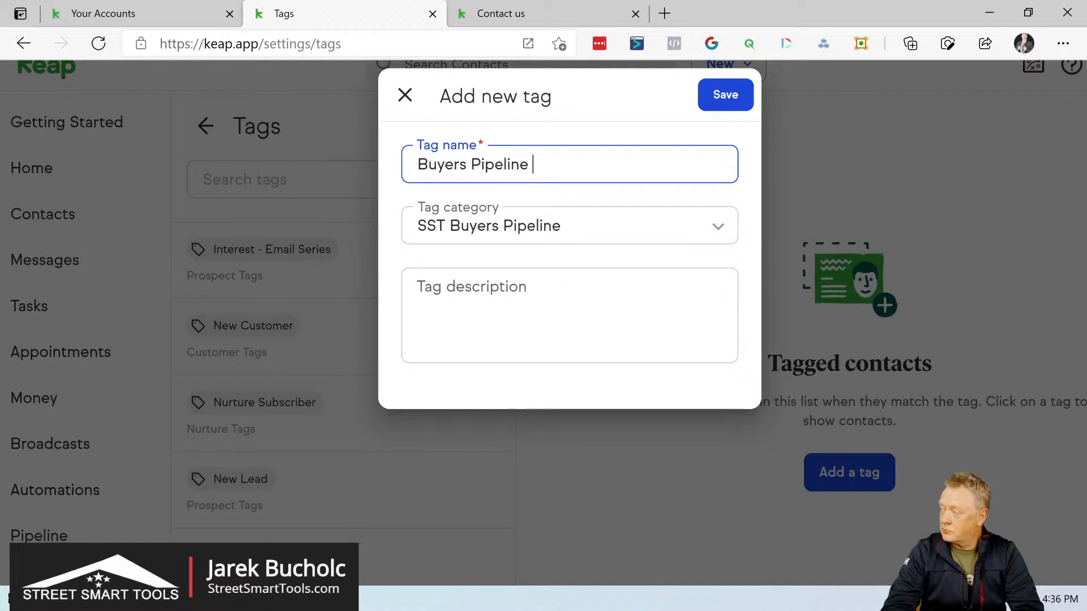
type("N")
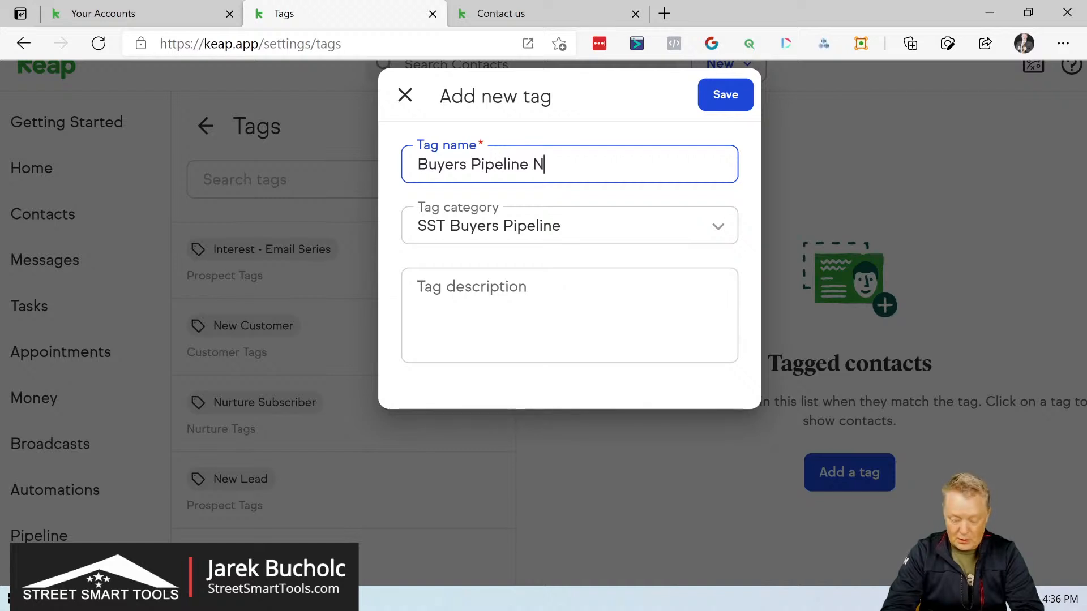
type("ew Le")
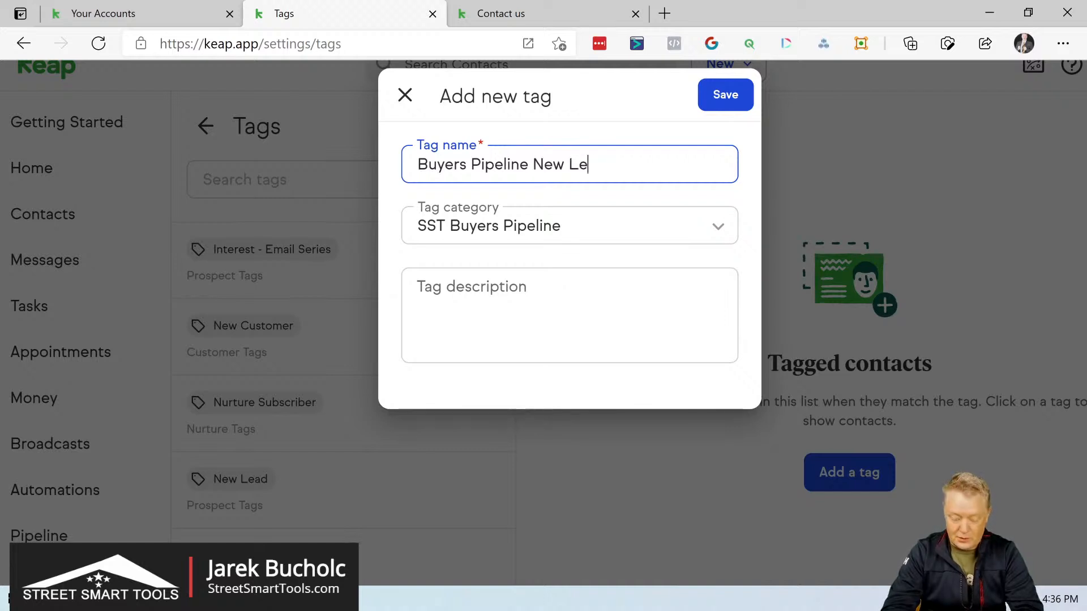
type("ad Sta")
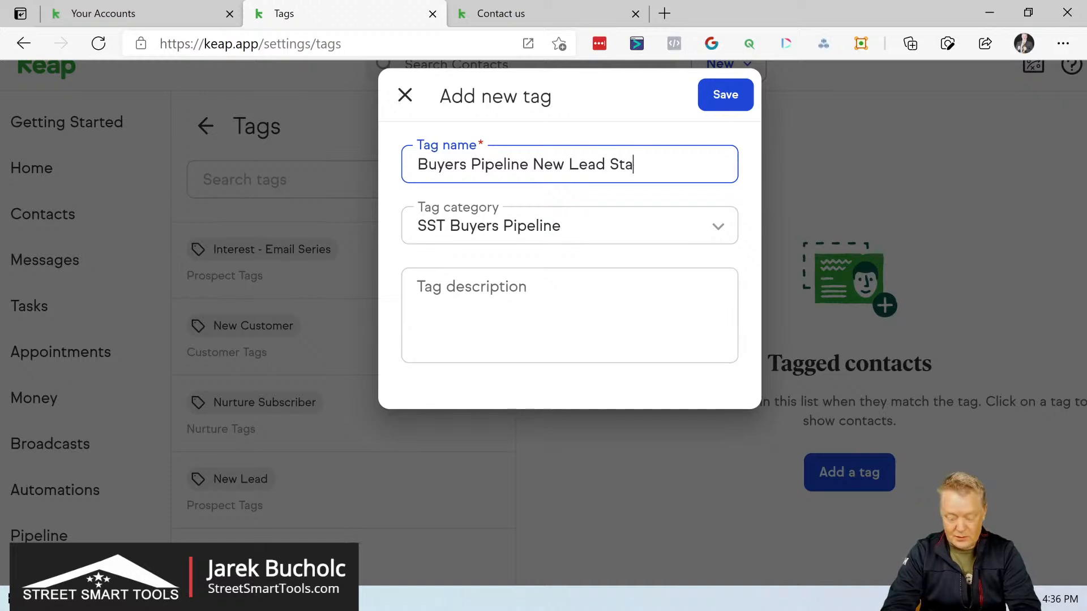
type("rted")
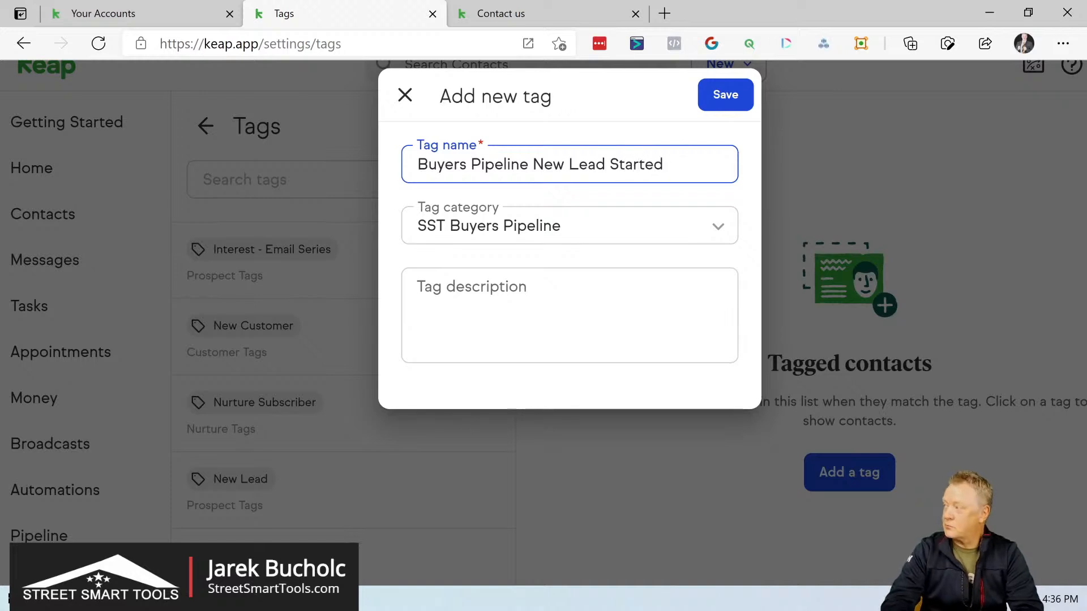
Step: Copy the full tag name for reuse and save the new tag in the SST Buyers Pipeline category
key("shift+Left")
key("shift+Left")
key("shift+Left")
key("shift+Left")
key("shift+Left")
key("shift+Left")
key("shift+Left")
key("shift+Left")
key("shift+Left")
key("shift+Left")
key("shift+Left")
key("shift+Left")
key("shift+Left")
key("shift+Left")
key("shift+Left")
key("shift+Left")
key("shift+Left")
key("shift+Left")
key("shift+Left")
key("shift+Left")
key("shift+Left")
key("ctrl+c")
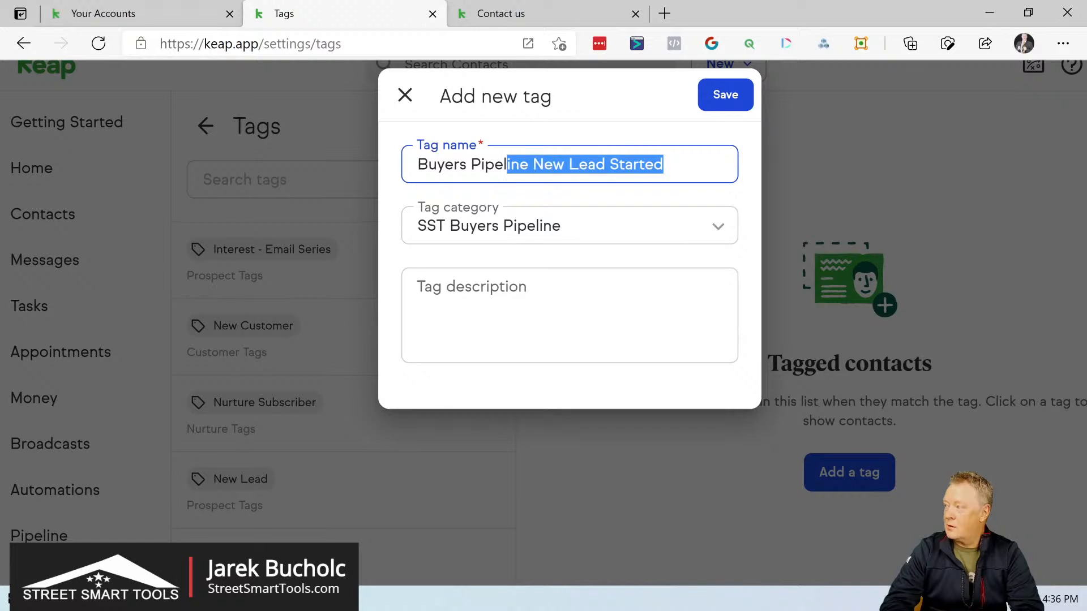
right_click(437, 165)
left_click(479, 143)
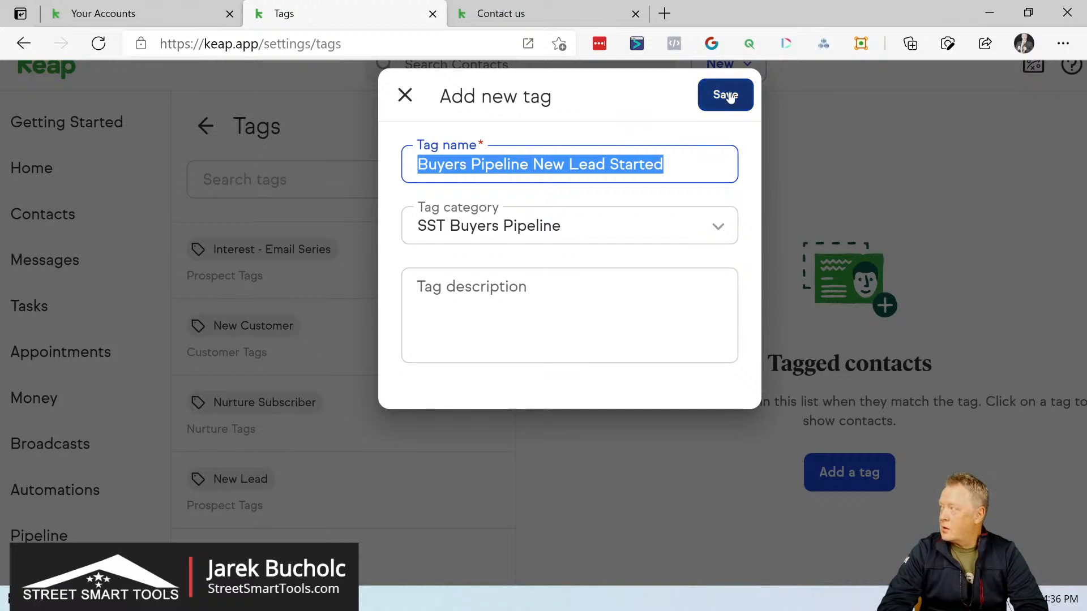
left_click(729, 96)
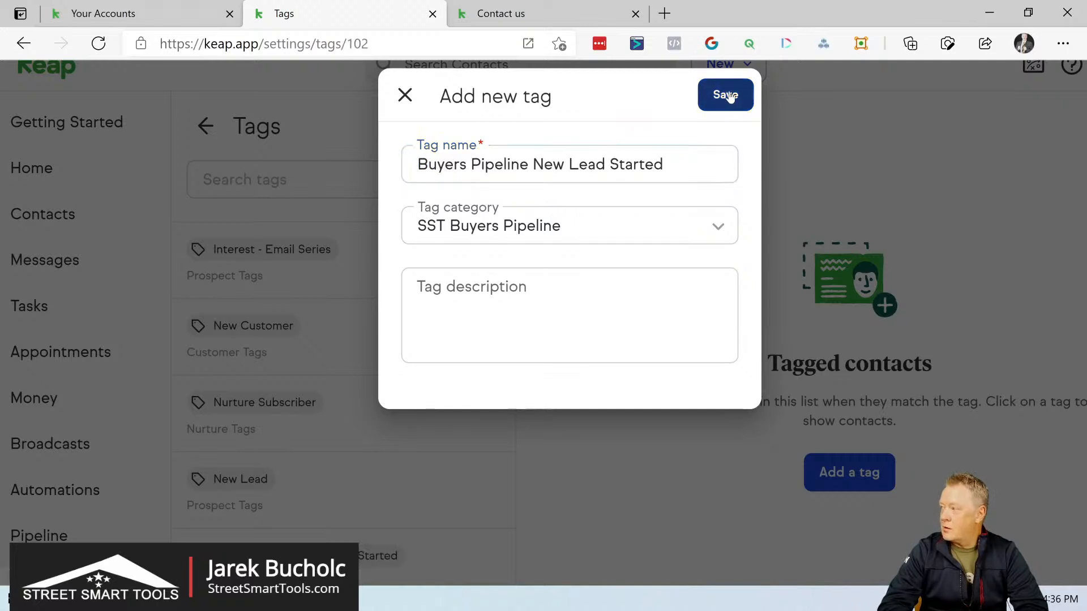
left_click(726, 95)
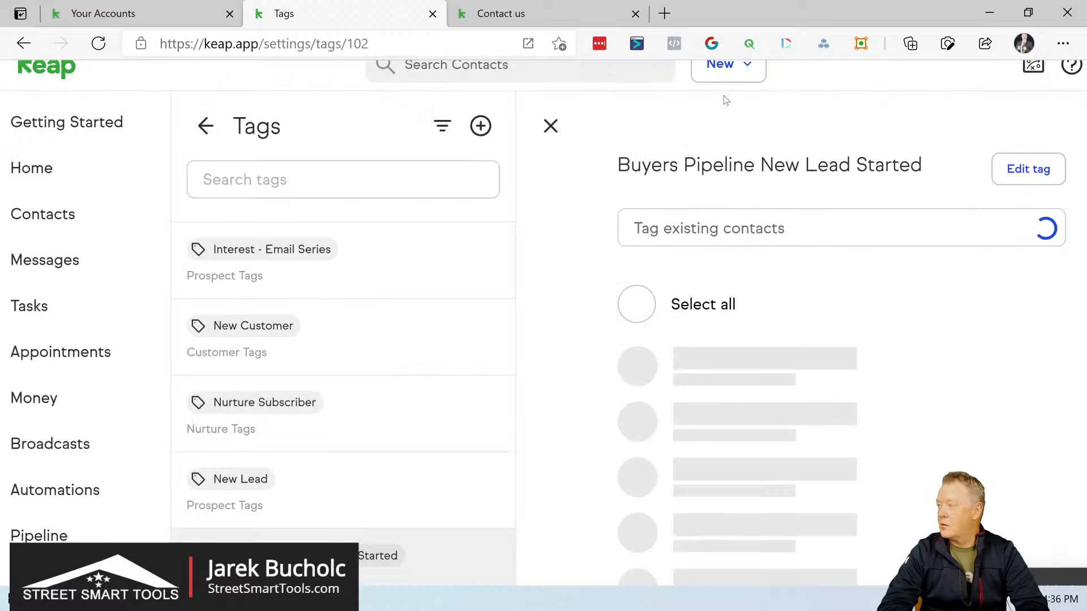
Step: Start another new tag and assign it to the SST Buyers Pipeline category
left_click(481, 126)
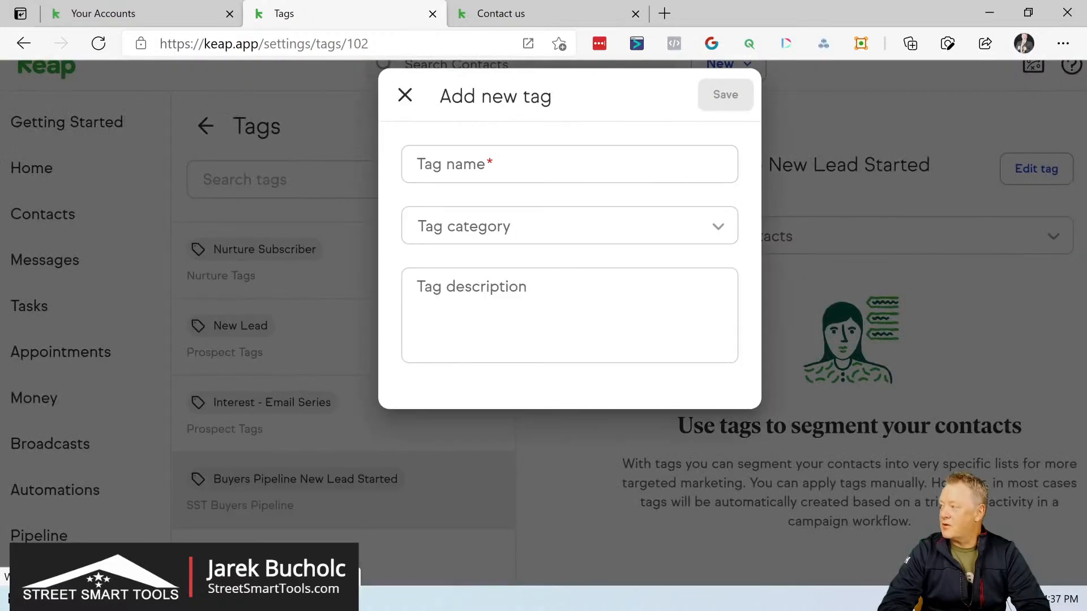
left_click(512, 228)
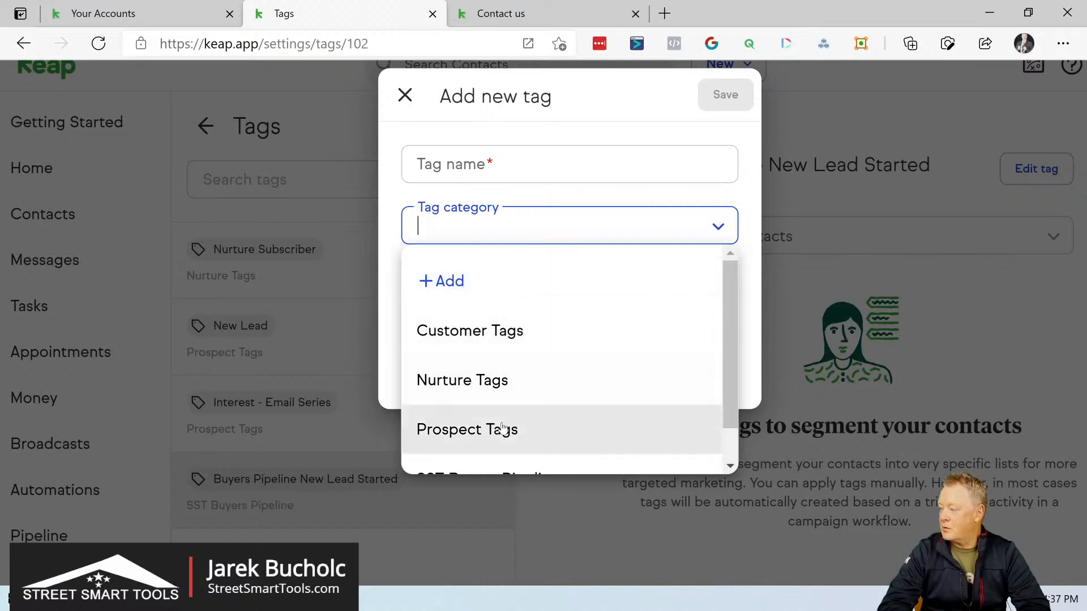
scroll(503, 430, "down", 1)
left_click(494, 441)
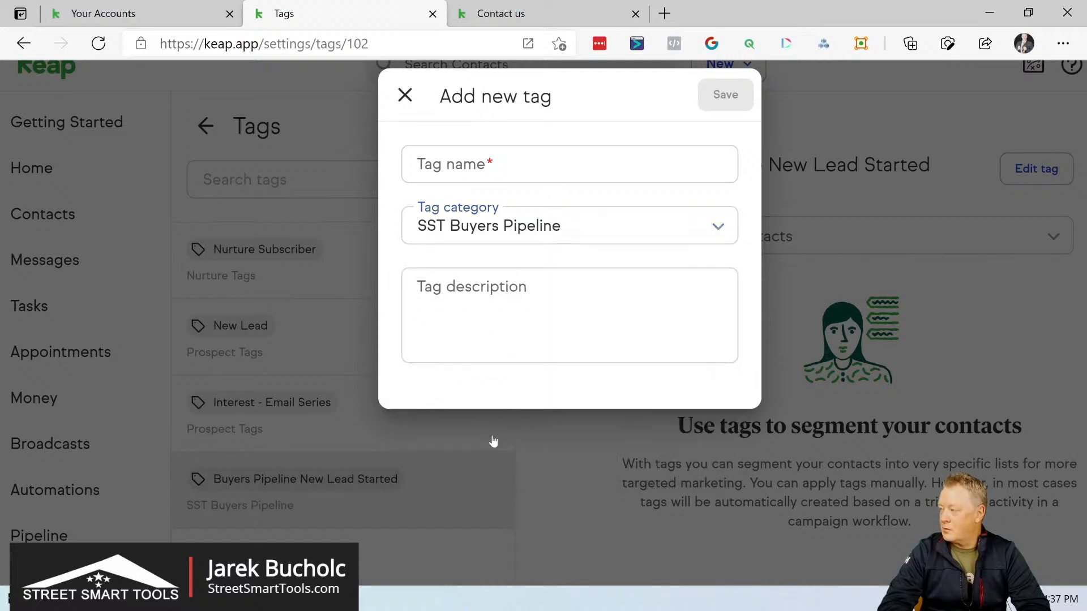
Step: Name the tag "Buyers Pipeline New Lead Out", reusing the copied name with its last word replaced, and save it
left_click(503, 181)
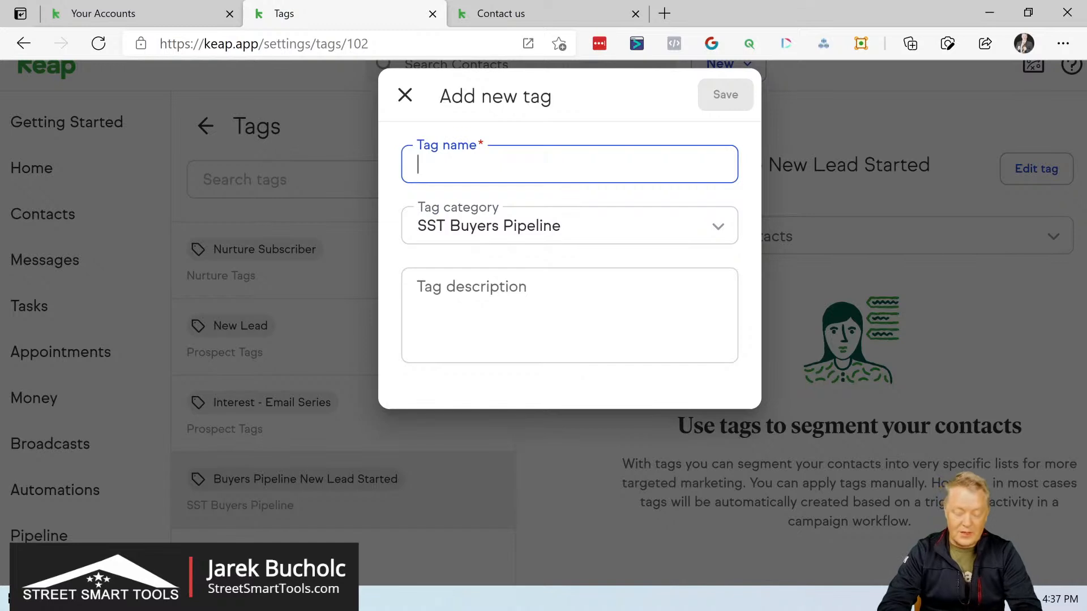
key("ctrl+v")
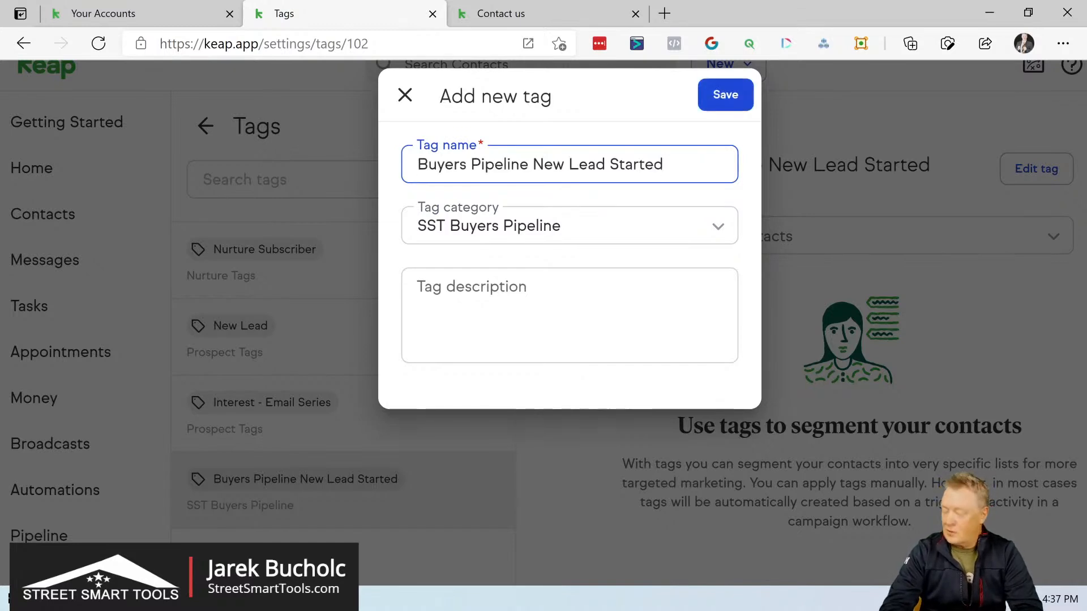
key("BackSpace")
key("BackSpace")
key("BackSpace")
key("BackSpace")
key("BackSpace")
key("BackSpace")
key("BackSpace")
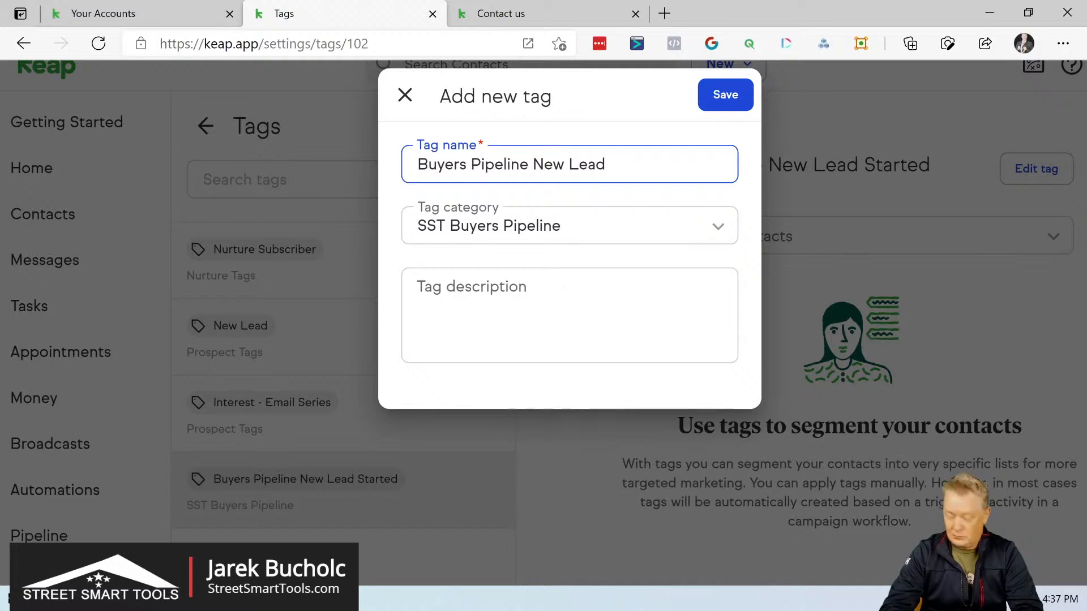
type("Out")
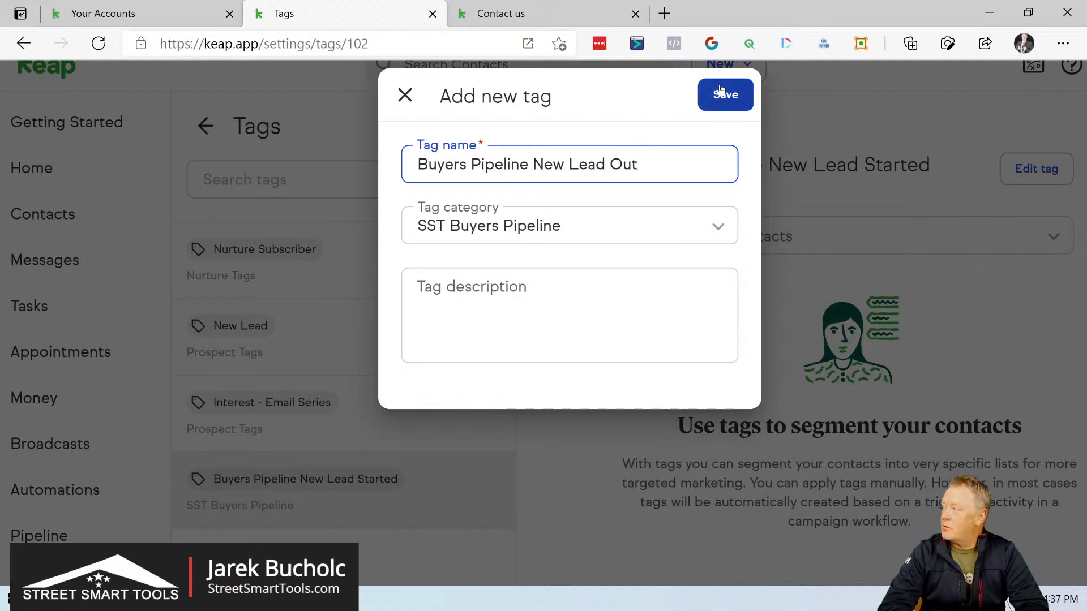
left_click(734, 95)
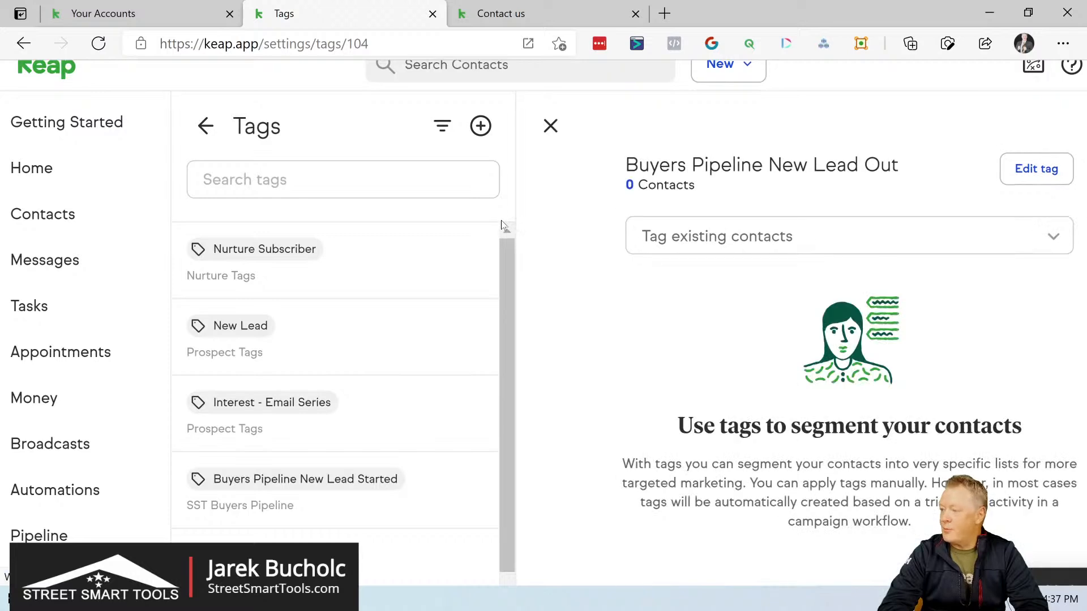
Step: Rename the "Buyers Pipeline New Lead Started" tag to "Buyers Pipeline New Lead In" and save the change
scroll(378, 505, "down", 2)
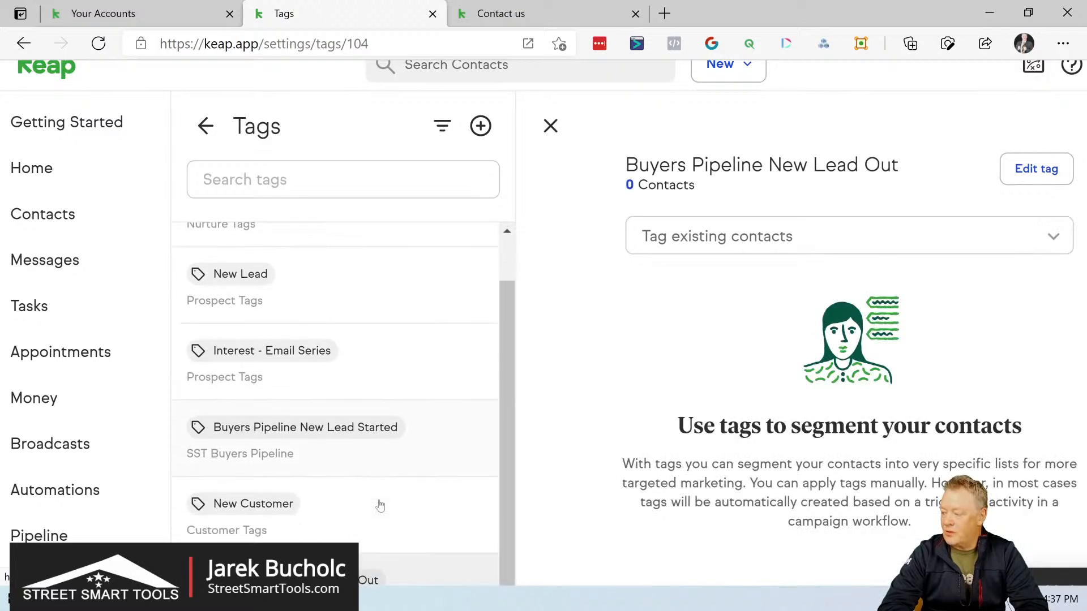
scroll(378, 504, "down", 2)
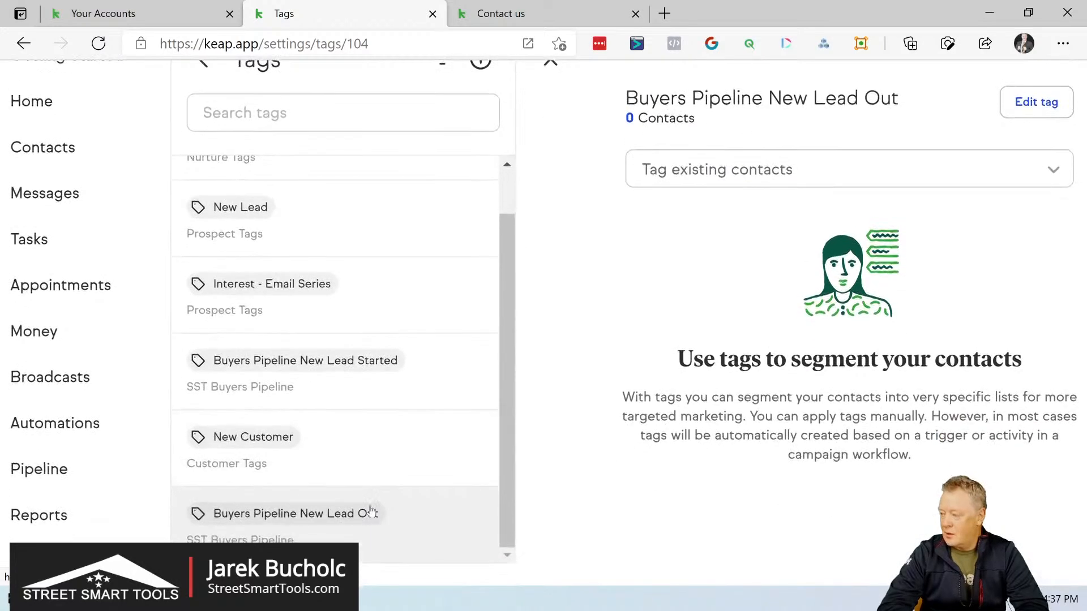
scroll(347, 423, "up", 1)
left_click(362, 392)
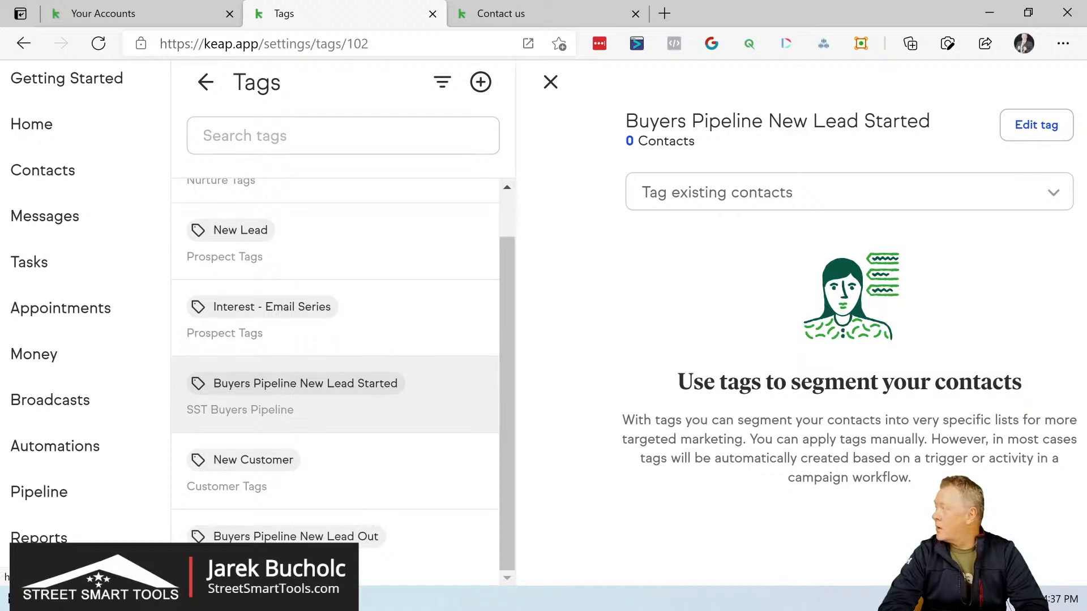
left_click(1047, 129)
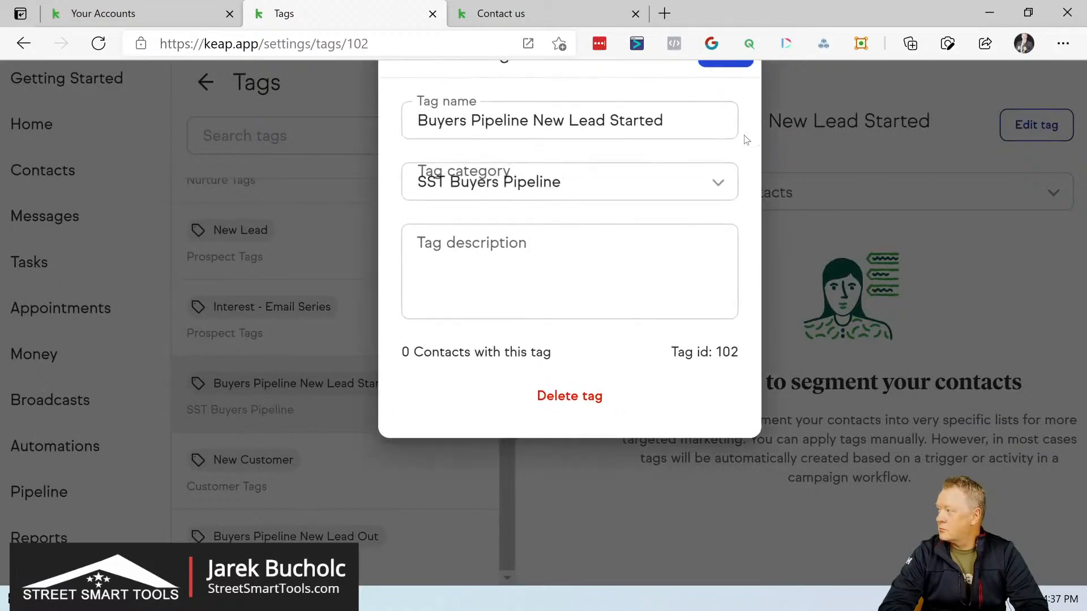
left_click(655, 120)
key("End")
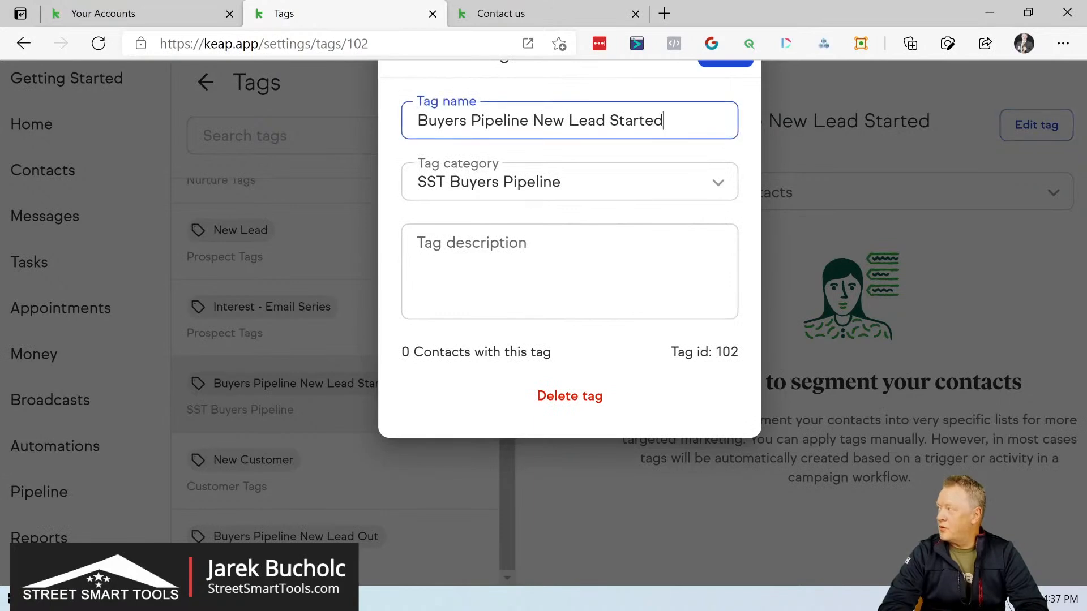
key("BackSpace")
key("BackSpace")
key("BackSpace")
key("BackSpace")
key("BackSpace")
key("BackSpace")
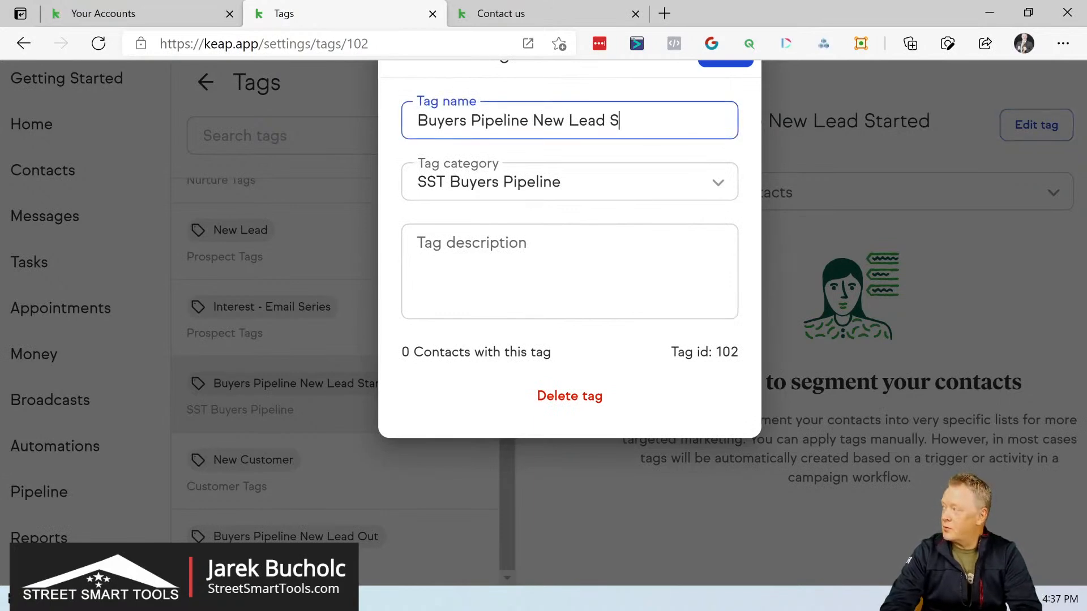
key("BackSpace")
type("In")
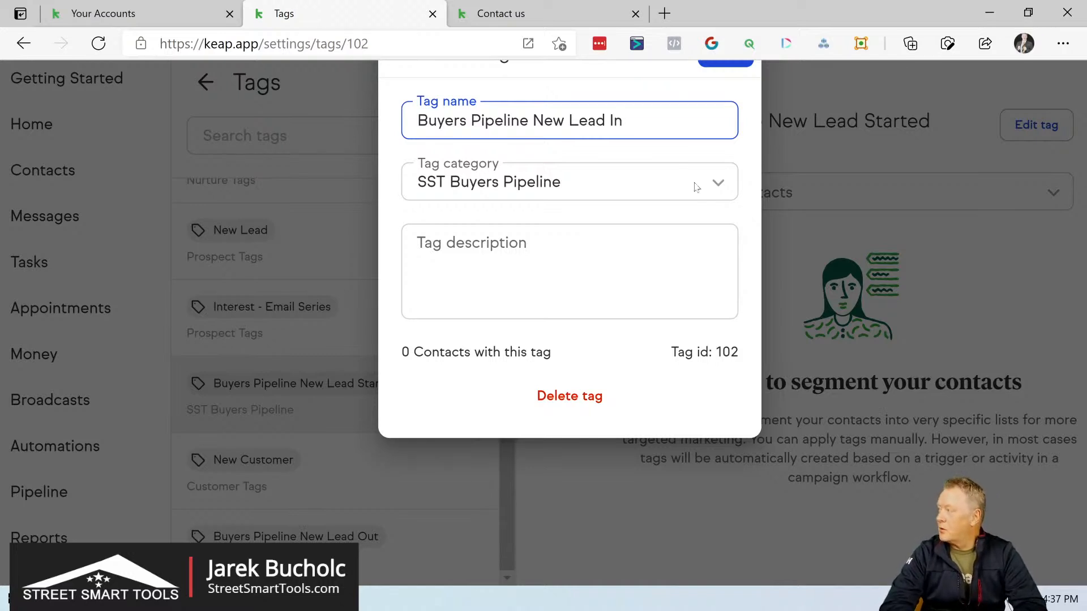
scroll(727, 113, "up", 1)
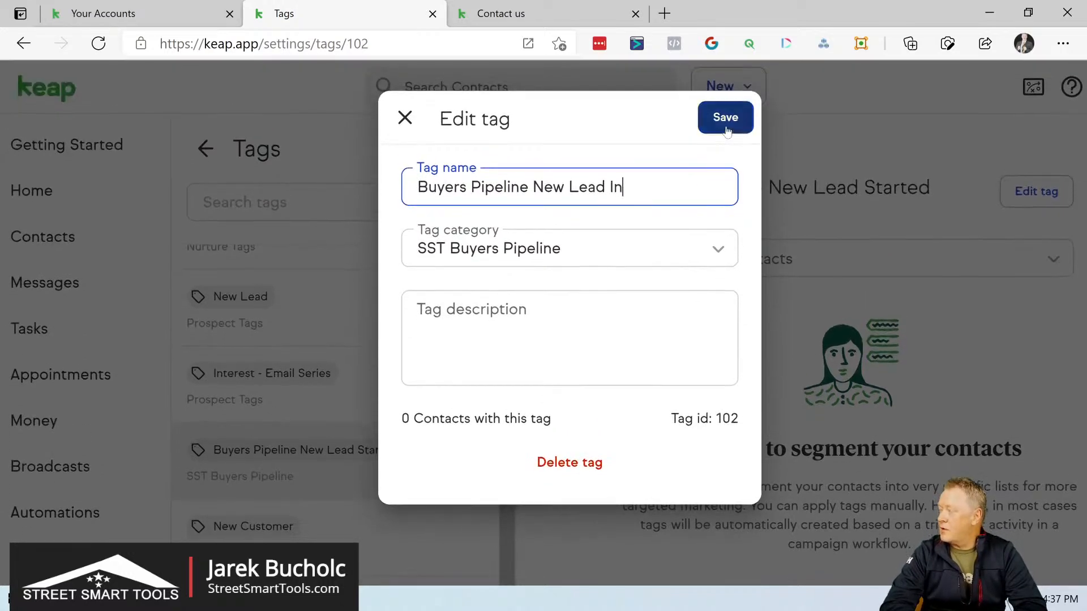
left_click(726, 120)
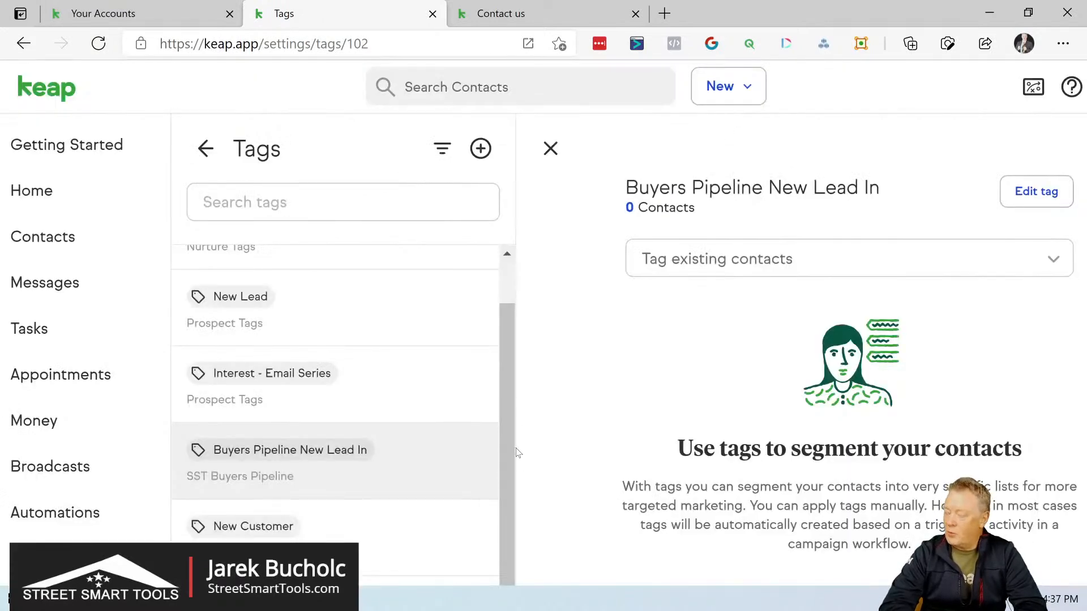
Step: Review the easy and advanced automation lists and open the Buyers pipeline board
scroll(506, 423, "up", 1)
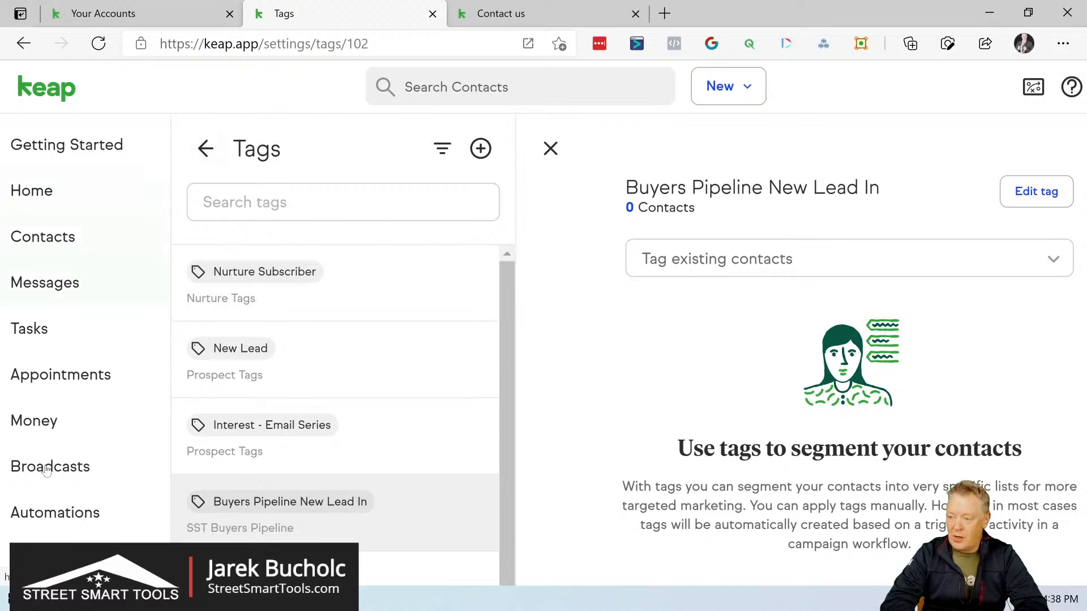
left_click(54, 516)
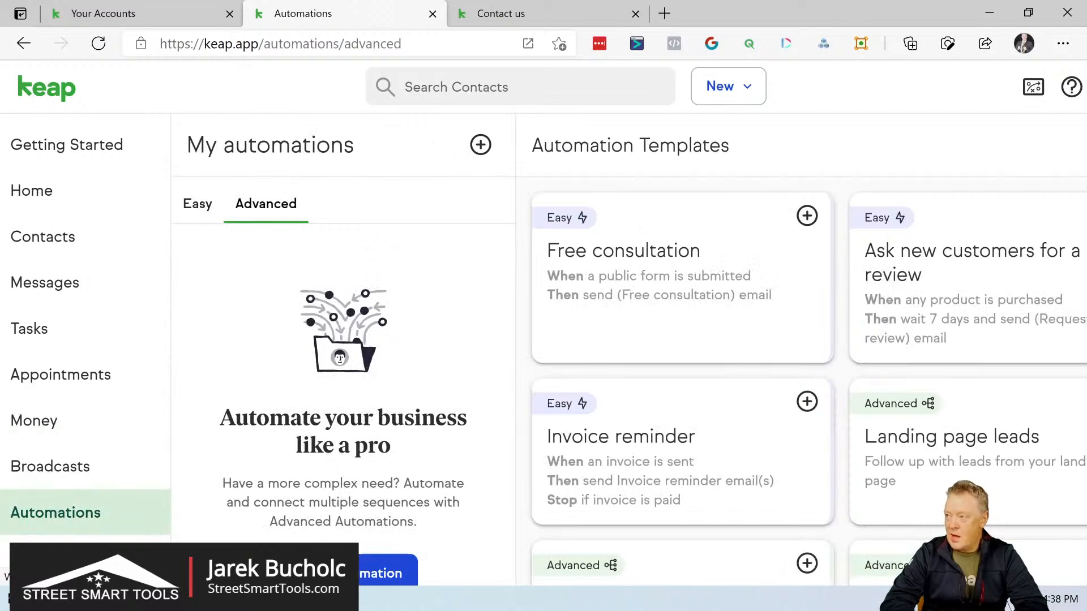
scroll(55, 510, "down", 1)
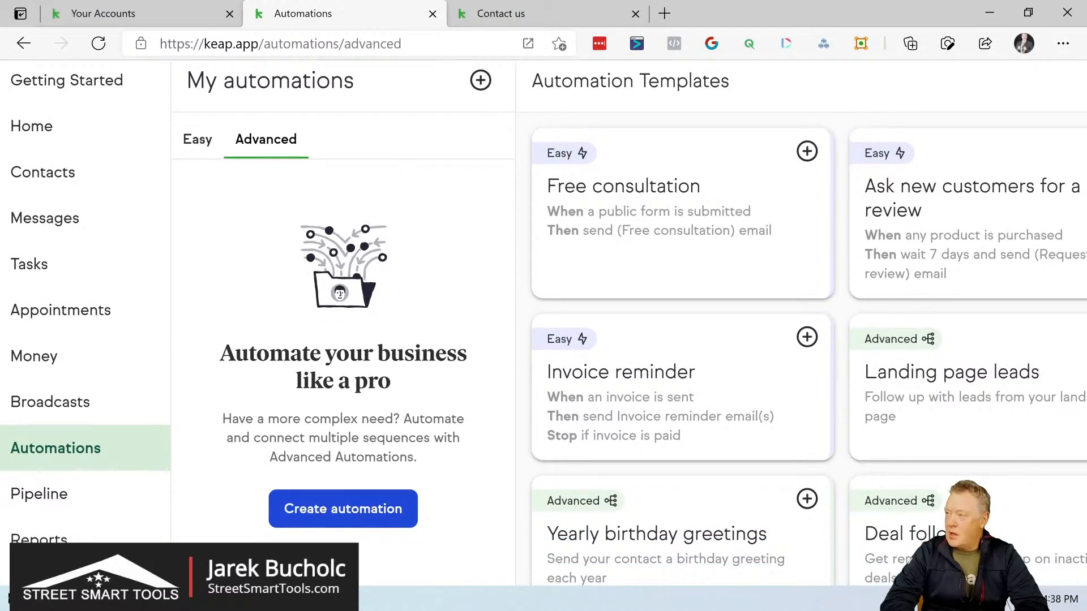
left_click(196, 139)
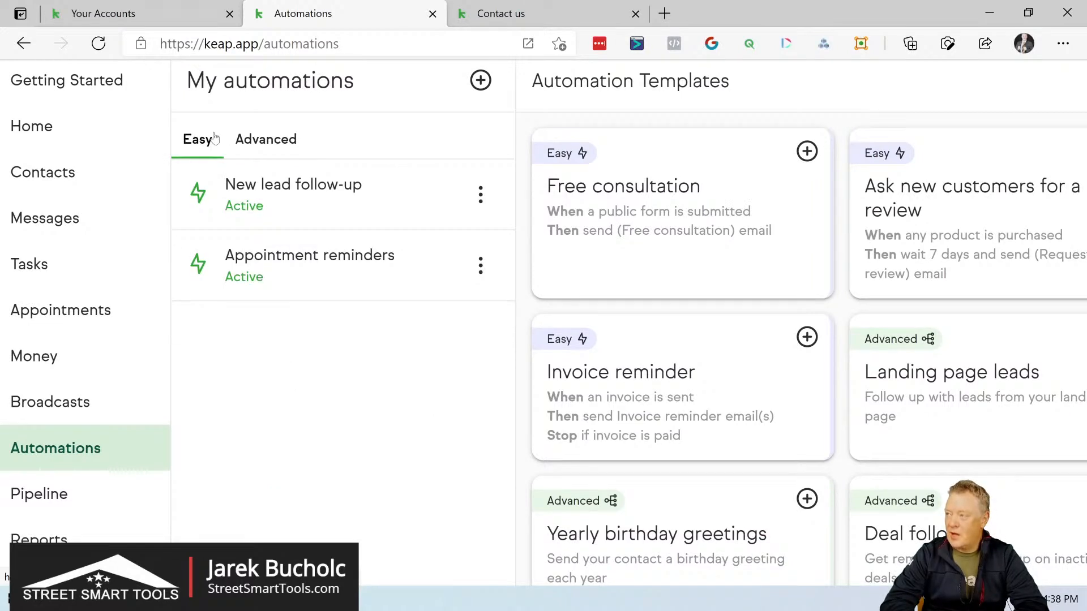
left_click(266, 140)
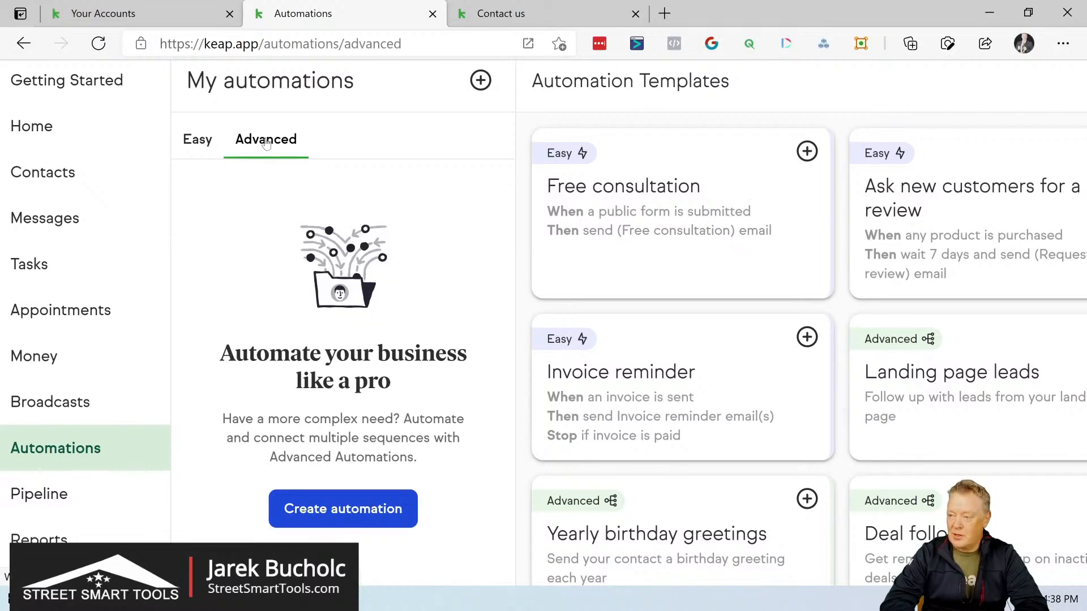
left_click(51, 497)
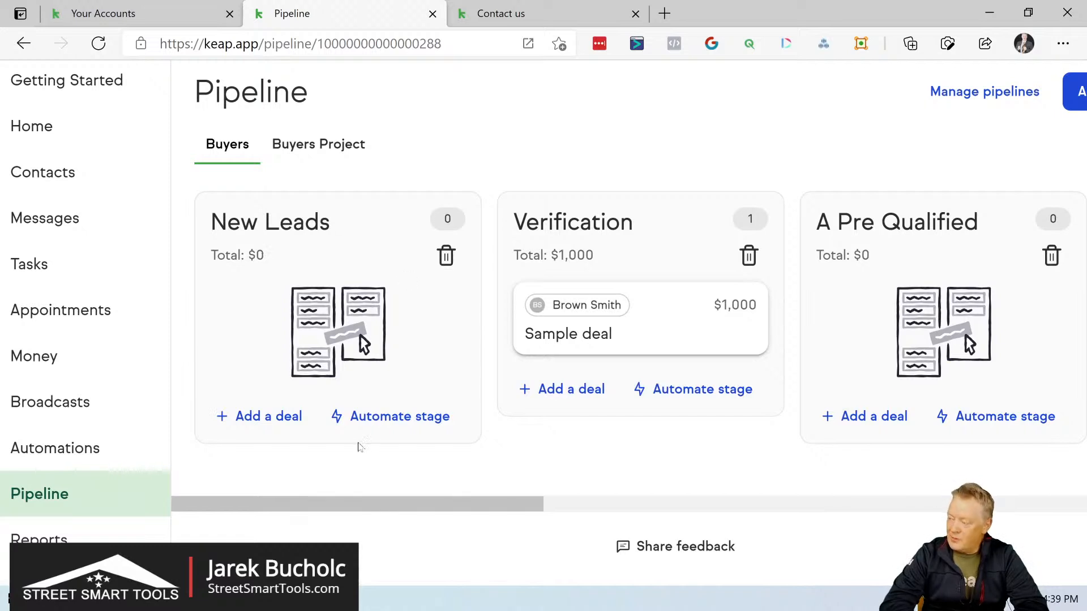
left_click(396, 421)
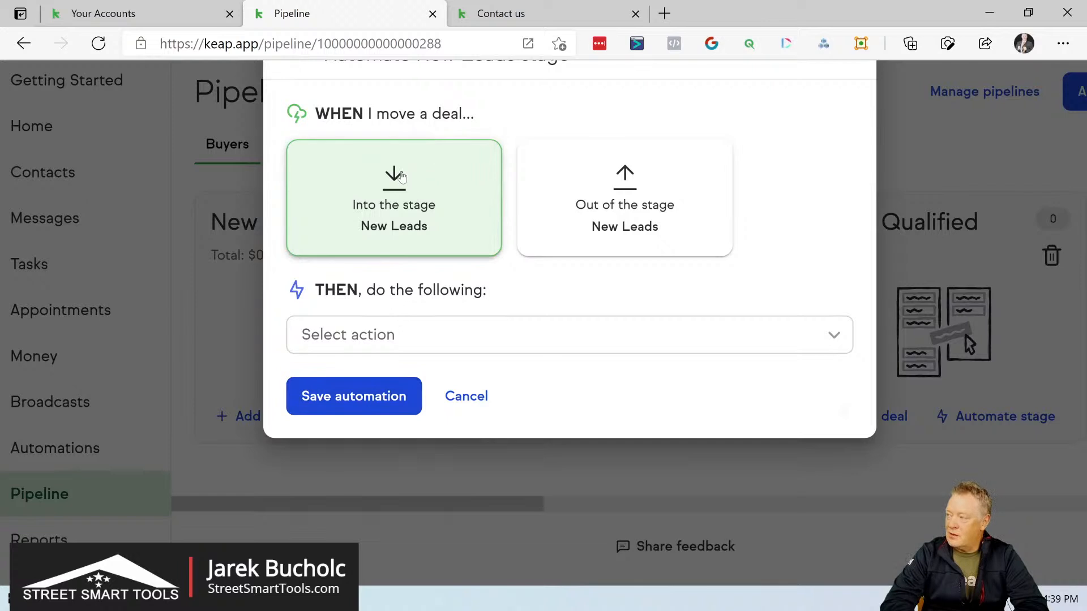
left_click(405, 343)
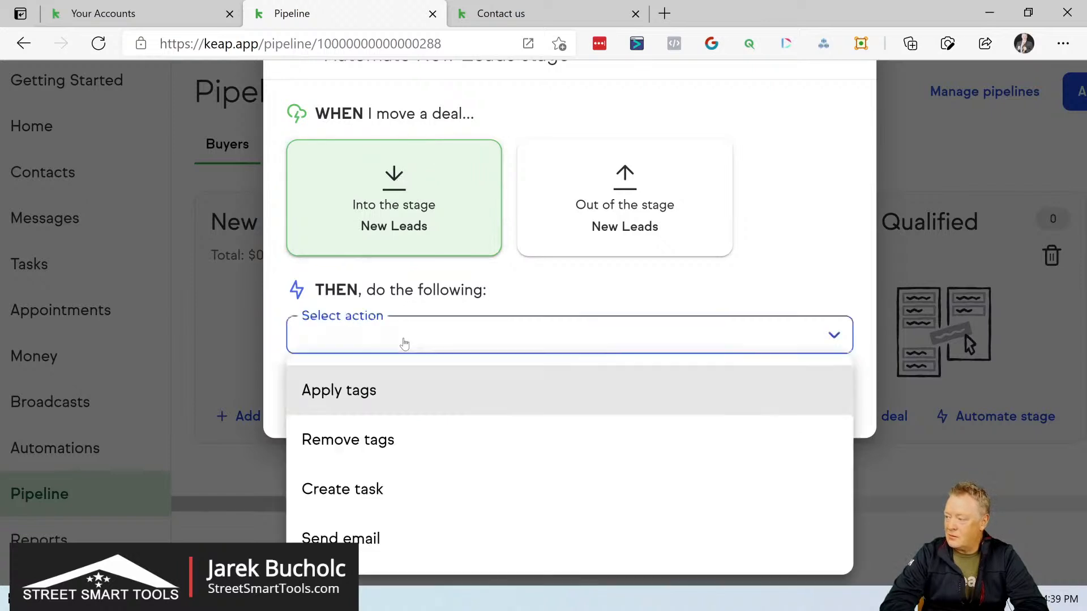
left_click(352, 398)
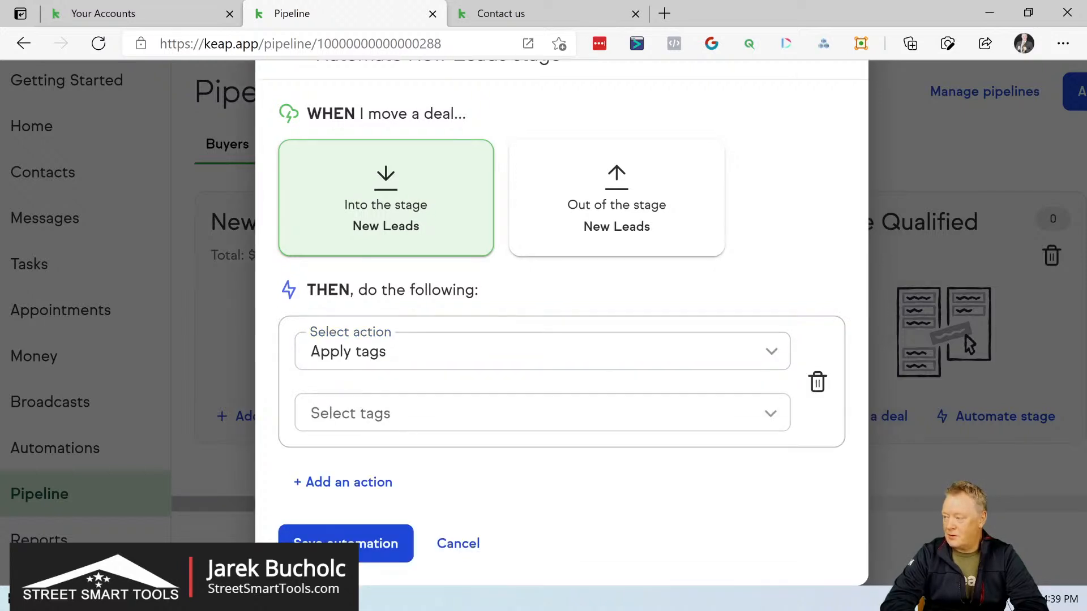
left_click(352, 403)
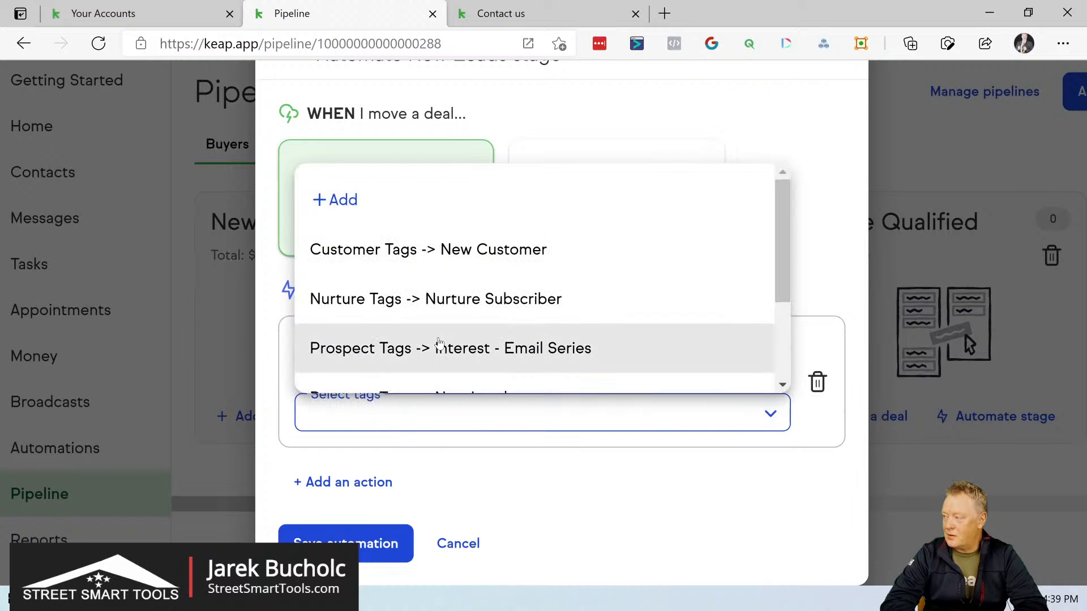
scroll(439, 343, "down", 2)
scroll(439, 343, "down", 1)
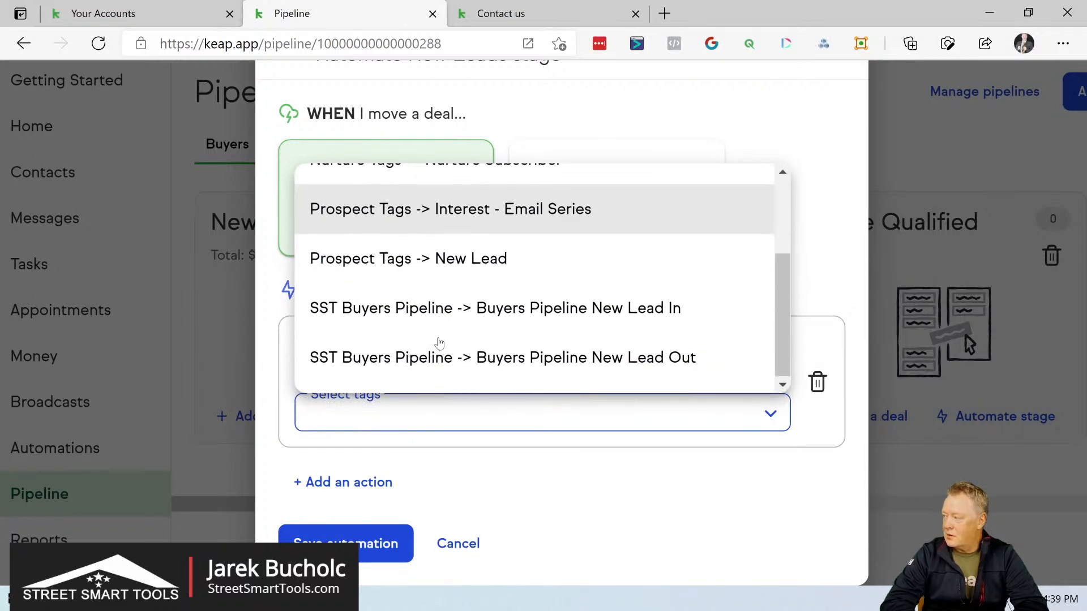
left_click(461, 318)
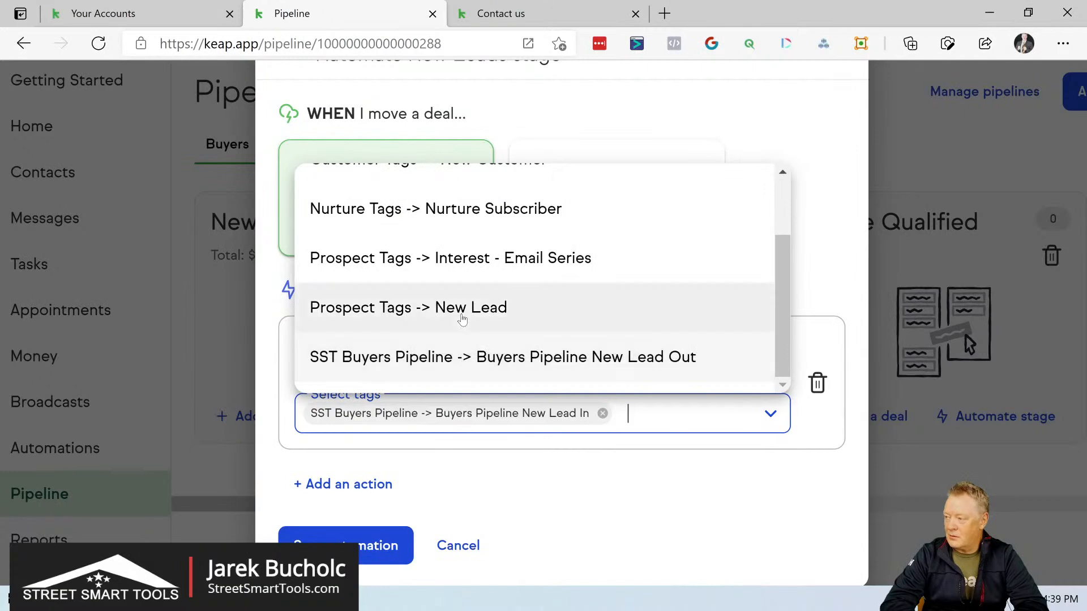
left_click(535, 503)
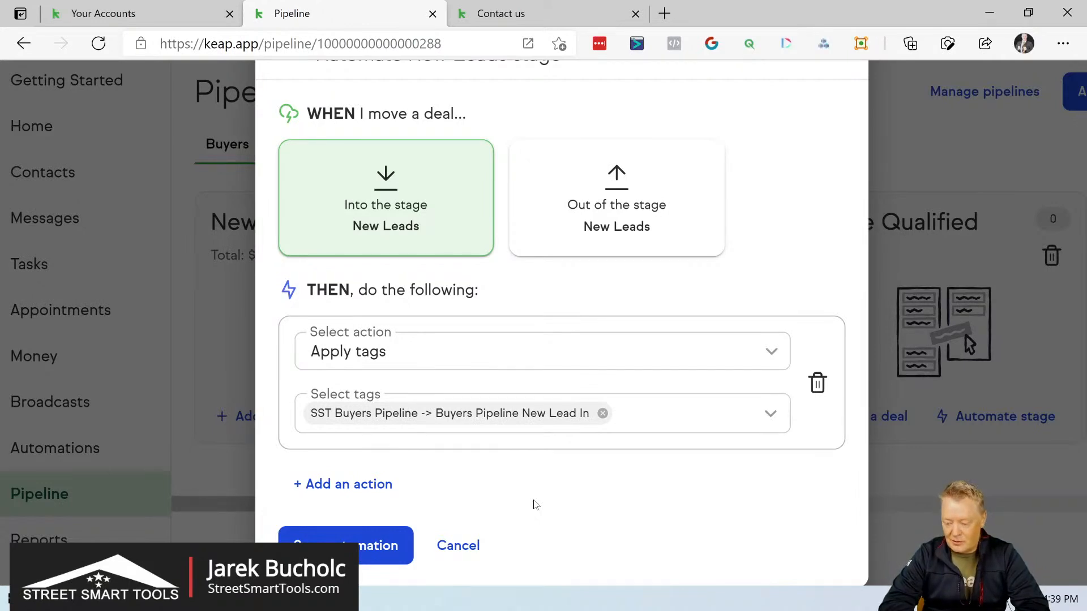
left_click(463, 548)
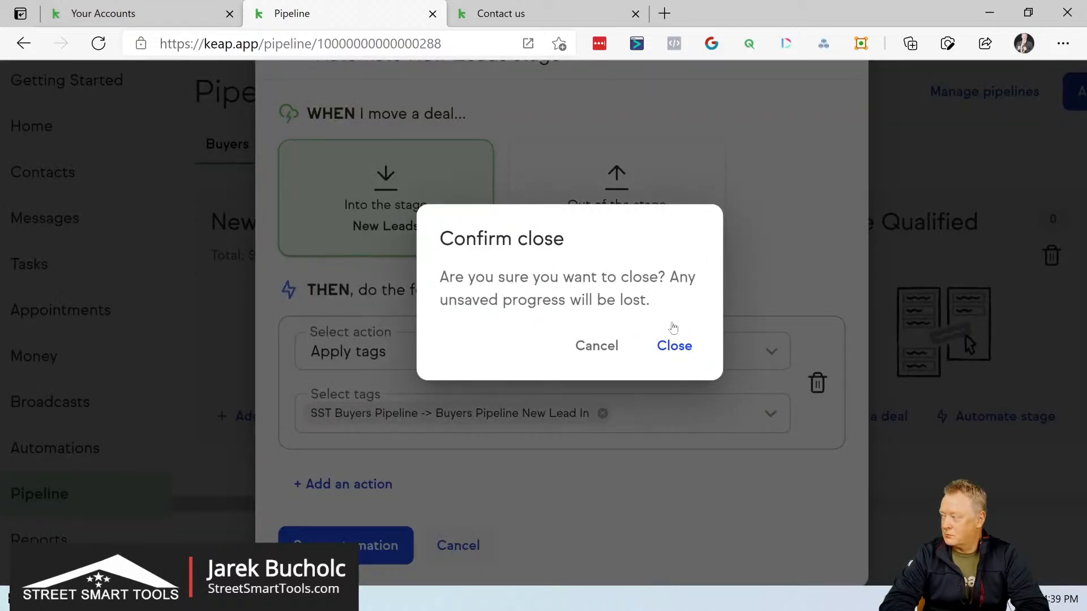
left_click(675, 347)
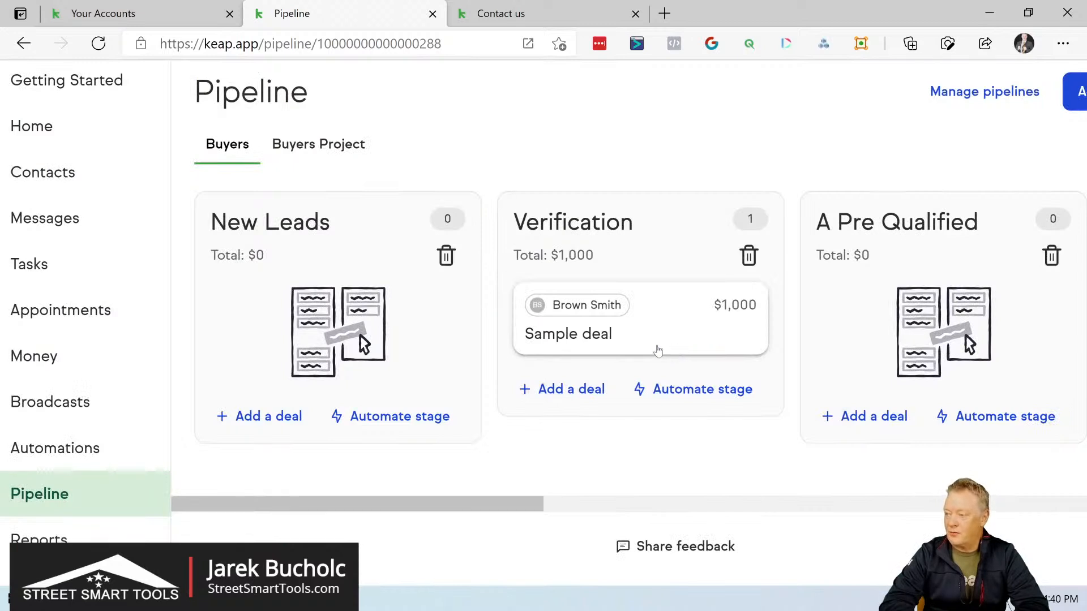
Step: Create an advanced automation and add a new category called "Buyers" to the campaign
left_click(92, 448)
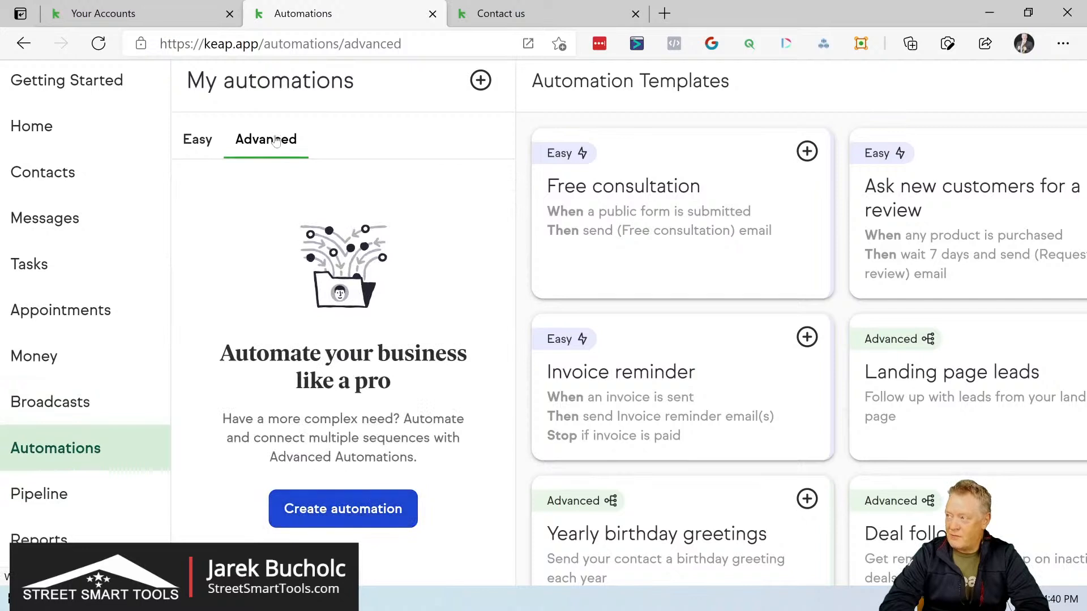
left_click(360, 509)
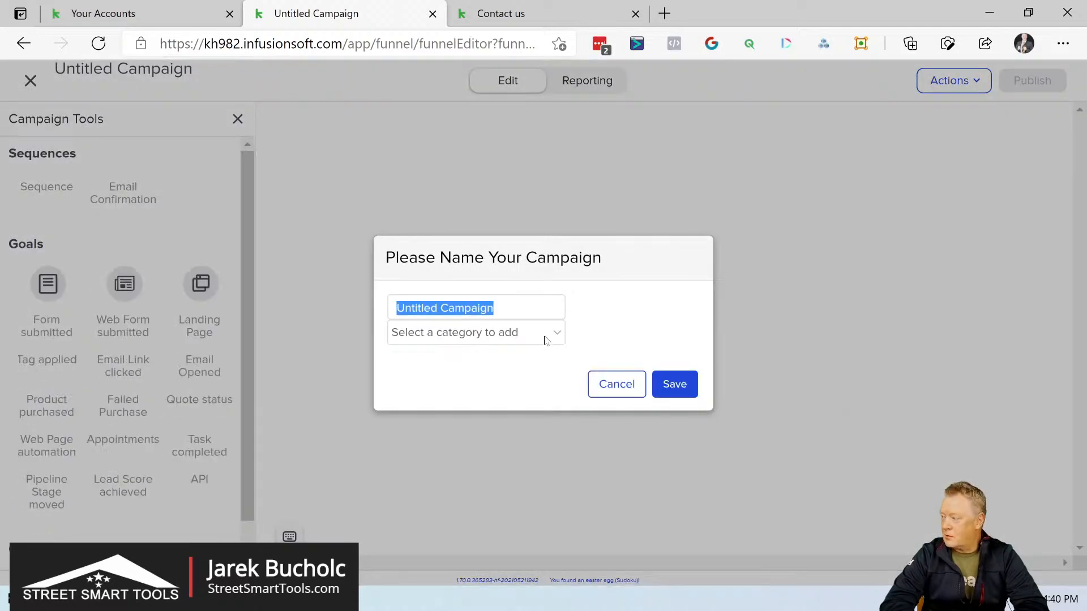
left_click(568, 342)
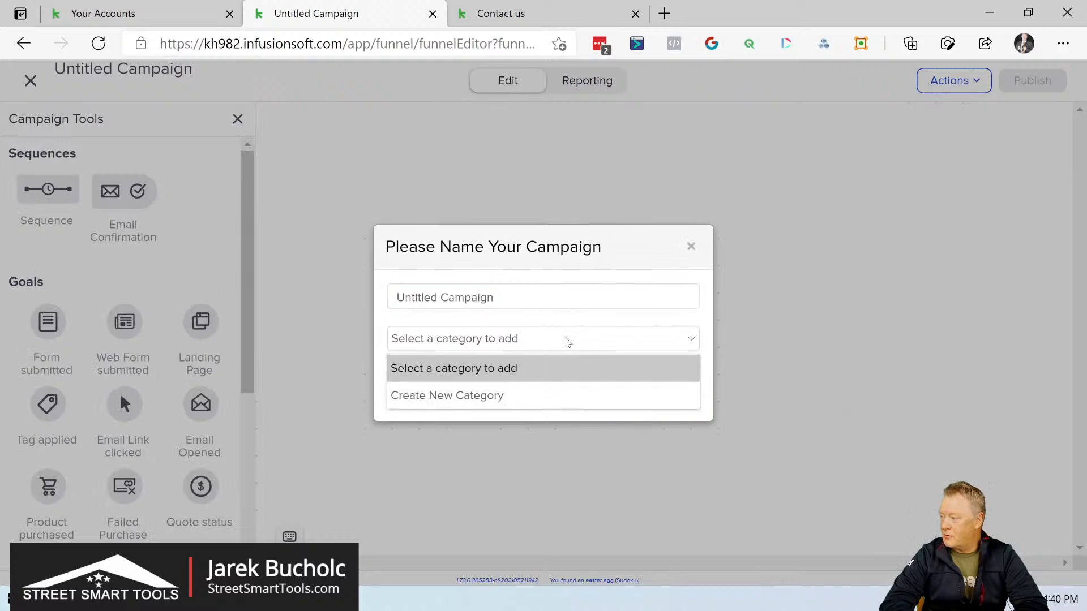
left_click(515, 402)
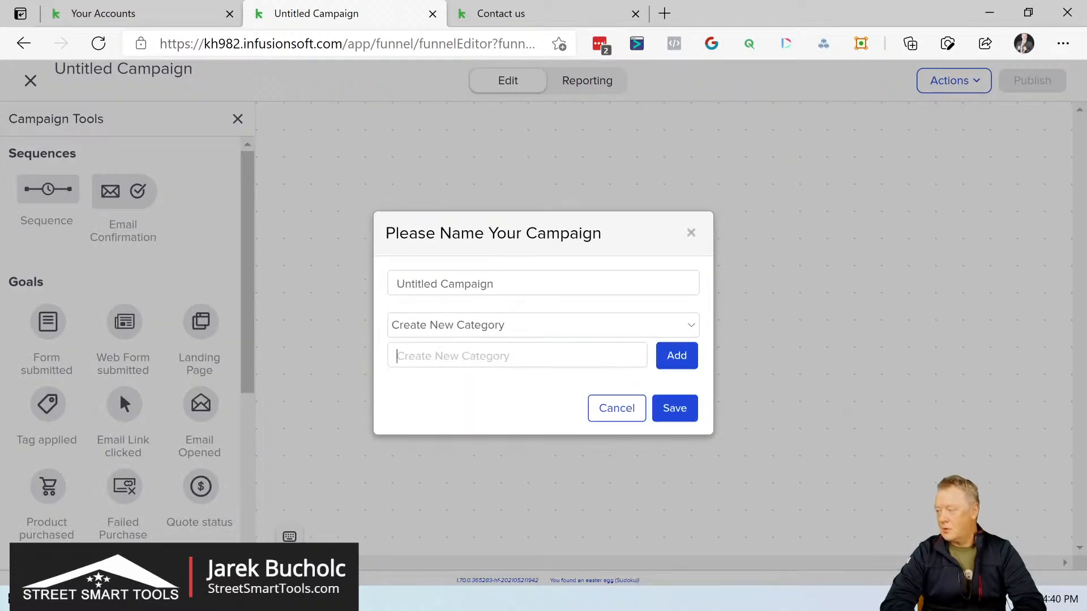
type("Buyers")
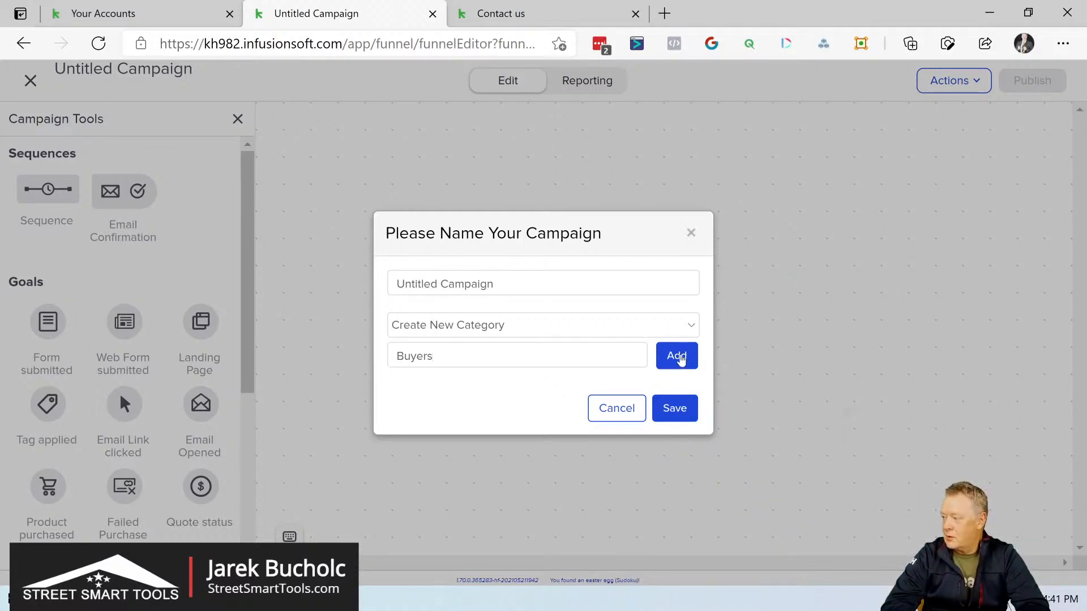
left_click(679, 357)
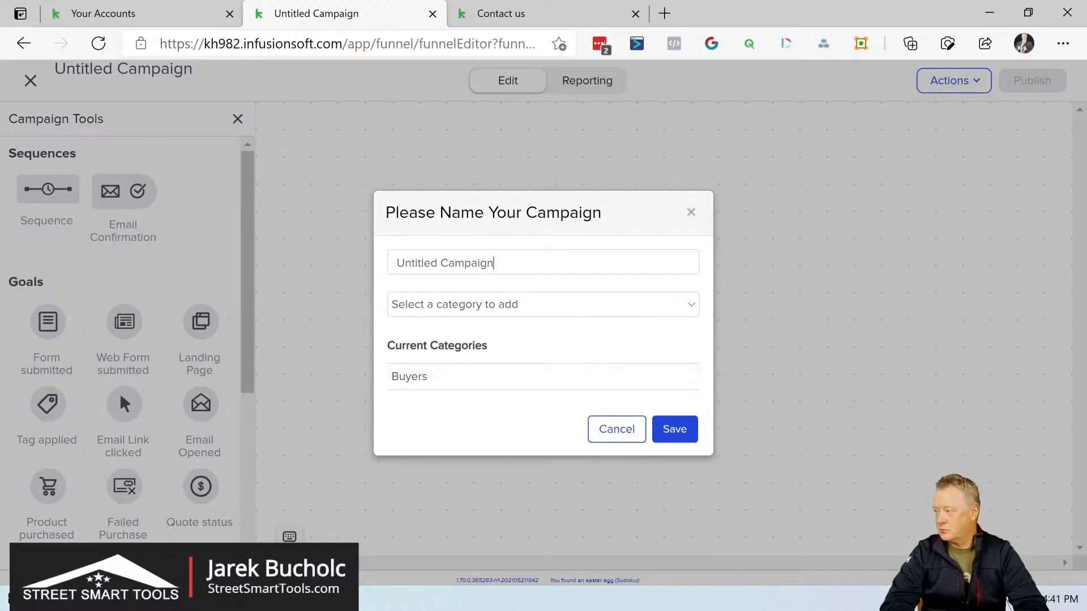
Step: Name the new campaign "SST Buyers Pipeline 01" and save it
left_click_drag(493, 263, 353, 266)
type("Bu")
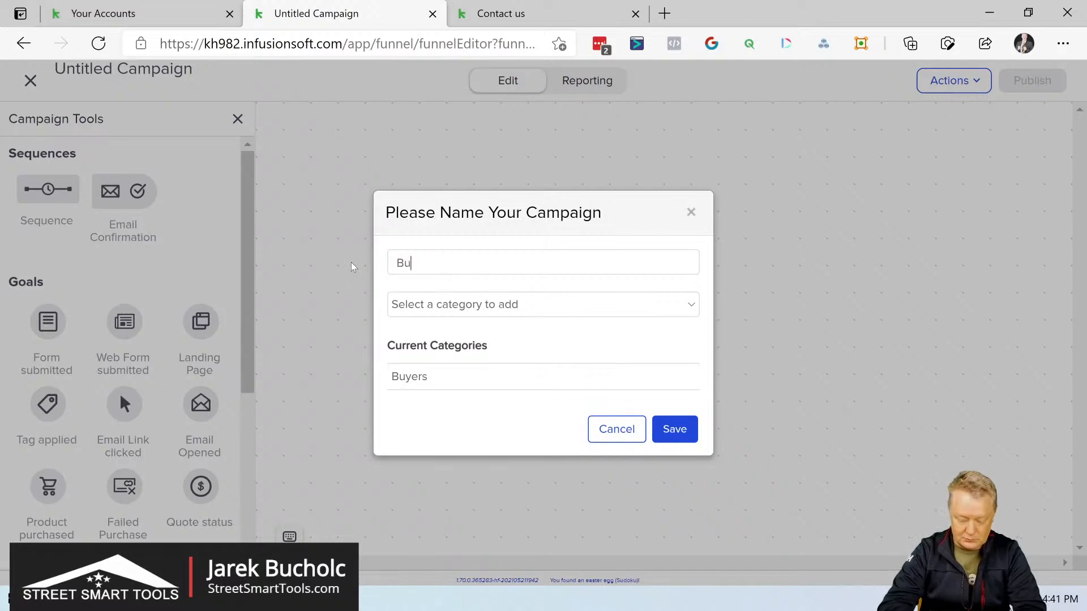
type("yer s")
key("BackSpace")
type("s")
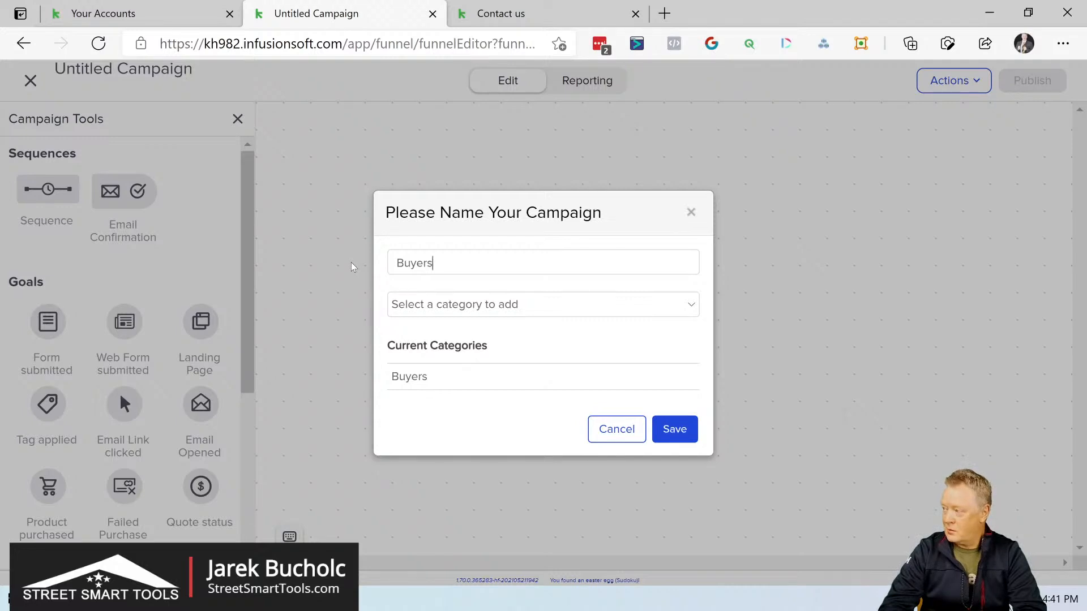
type(" Pipel")
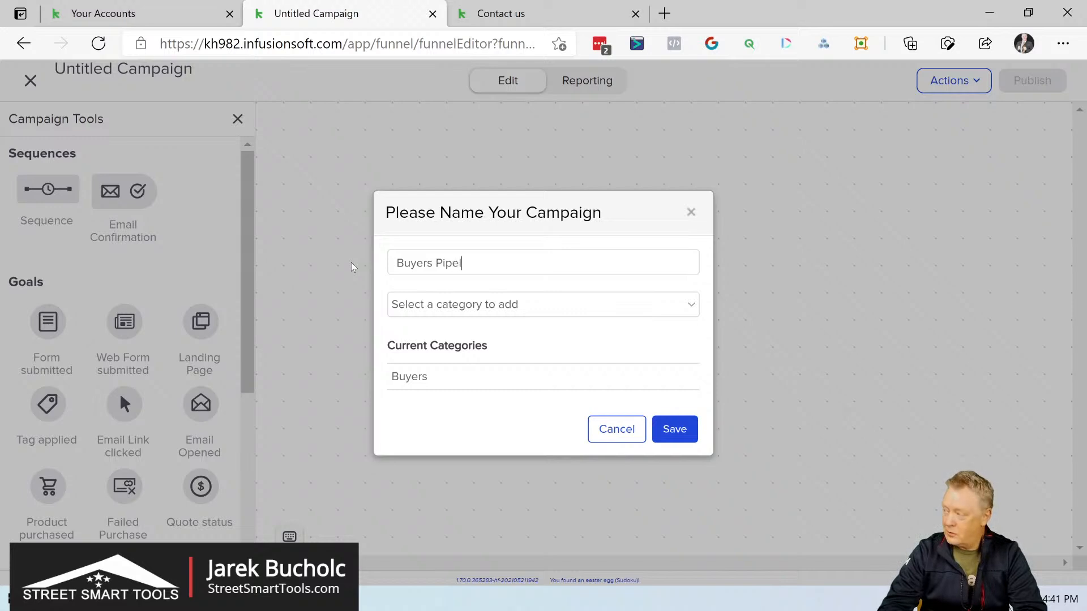
type("ine")
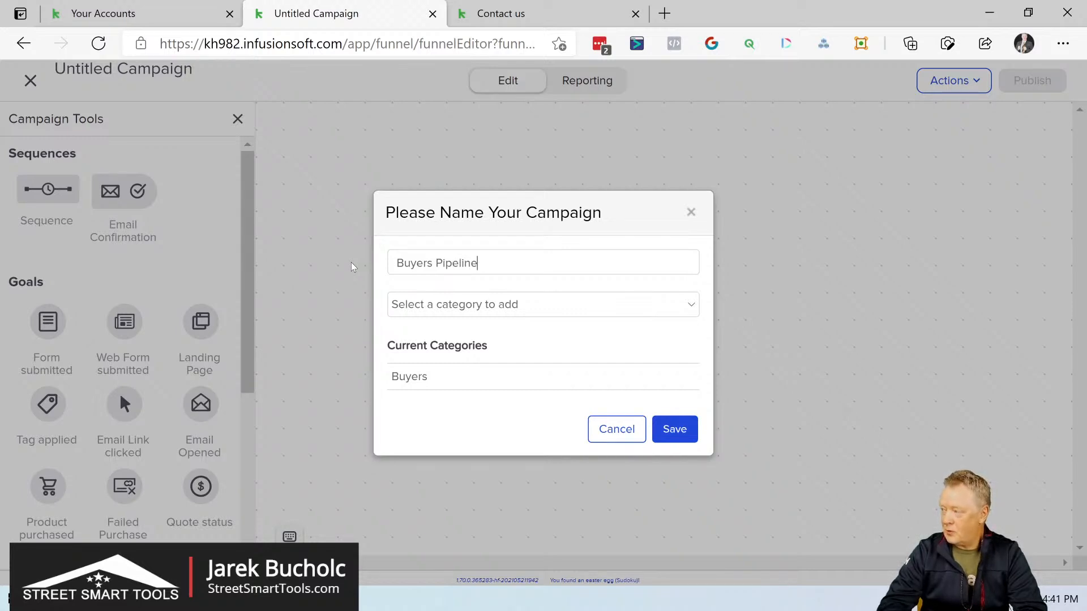
key("Home")
type("SST")
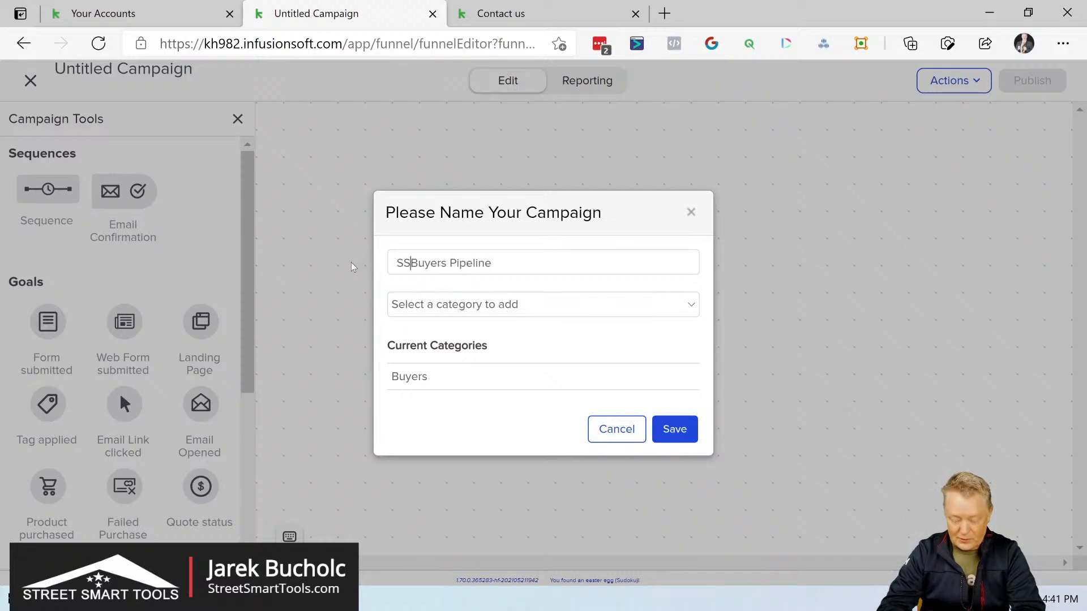
key("Right")
key("Right")
key("Right")
key("Right")
key("Right")
key("Right")
key("Right")
key("Right")
key("Right")
key("Right")
key("Right")
key("Right")
key("Right")
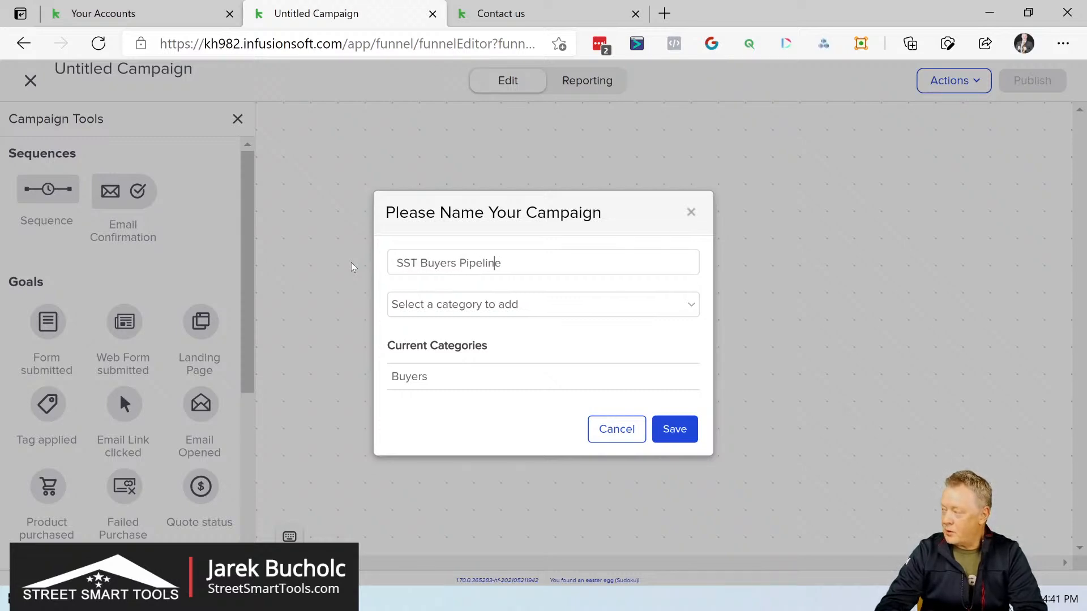
type("01")
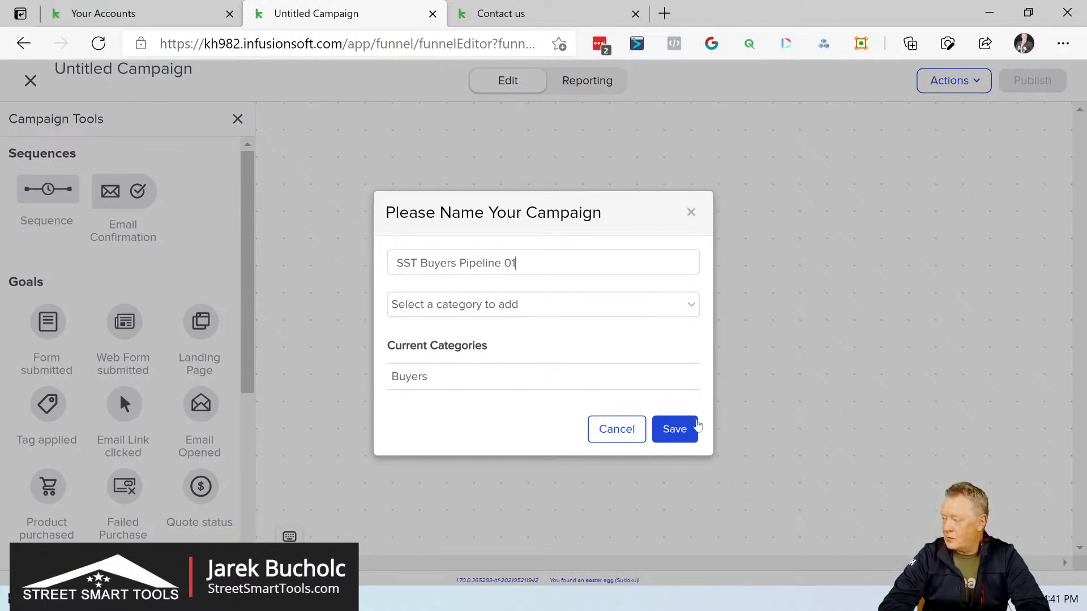
left_click(691, 429)
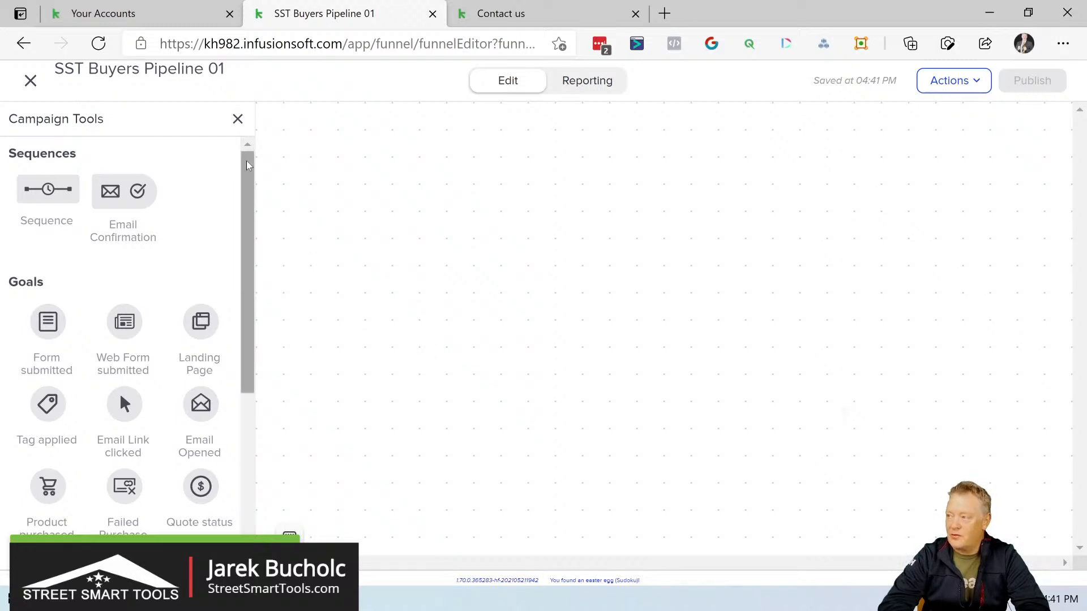
Step: Add a Form submitted goal to the upper part of the empty campaign canvas
mouse_move(251, 154)
left_mouse_down()
mouse_move(251, 176)
mouse_move(251, 153)
left_mouse_up()
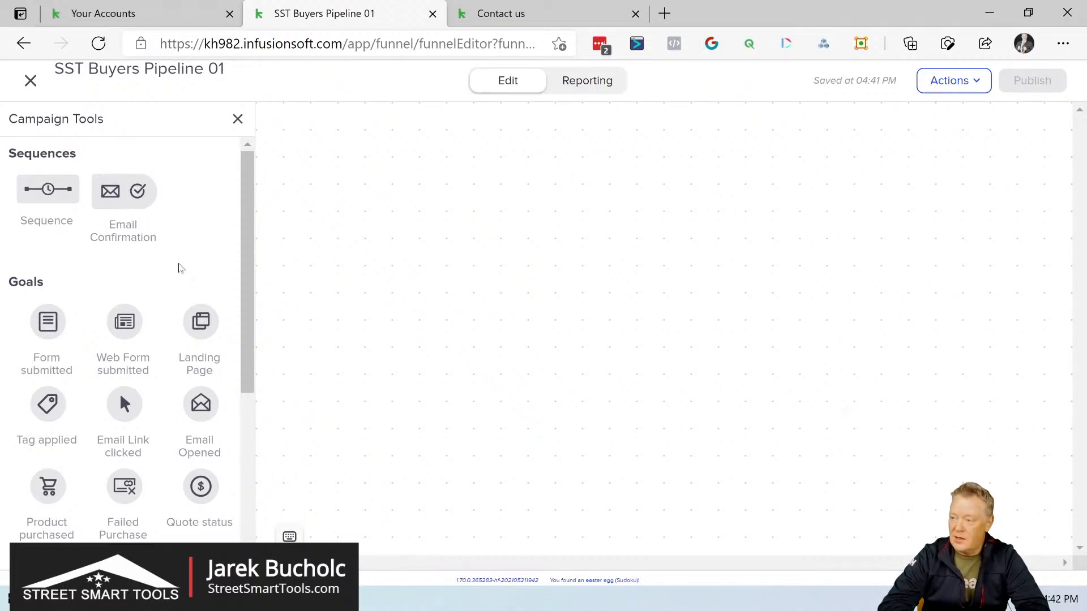
scroll(187, 250, "down", 1)
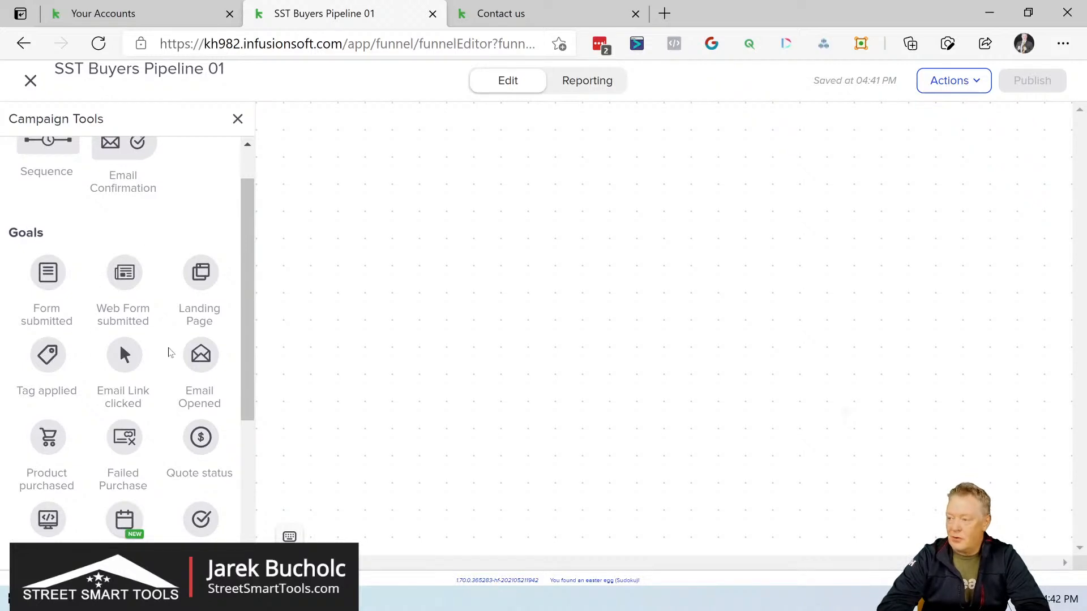
scroll(206, 355, "down", 2)
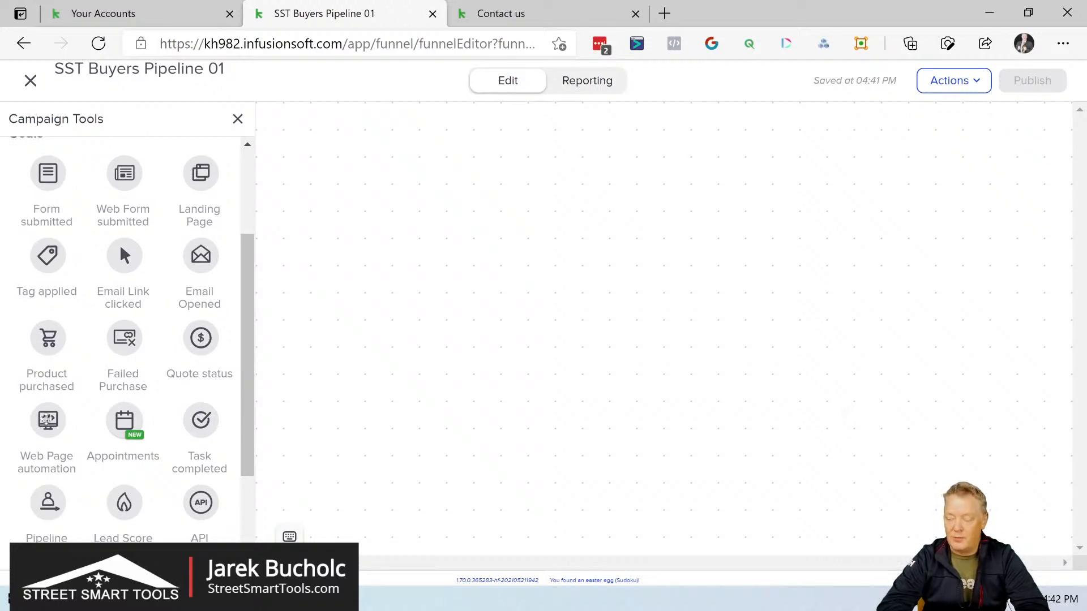
scroll(120, 424, "down", 3)
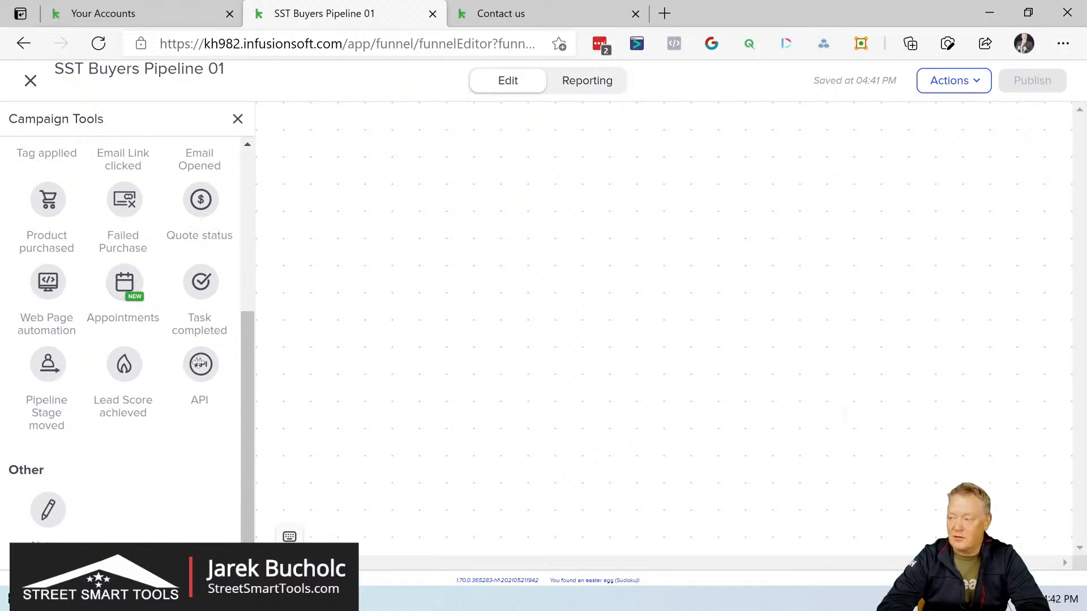
left_click_drag(247, 371, 260, 177)
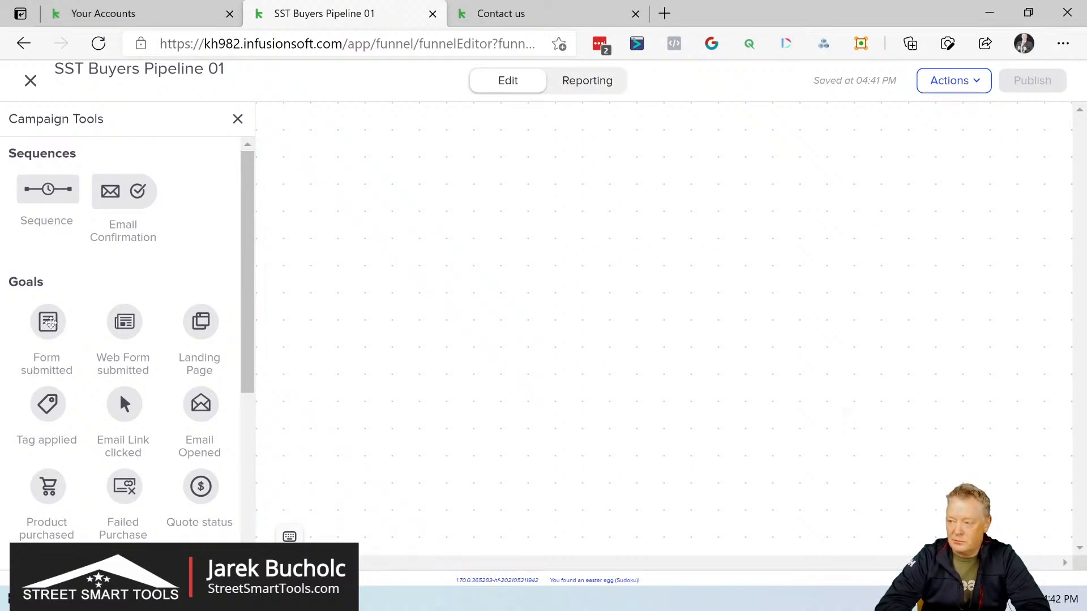
left_click_drag(47, 324, 362, 215)
Step: Configure the Form submitted goal to complete on the "Buyer" public form and save the configuration
right_click(363, 215)
left_click(440, 238)
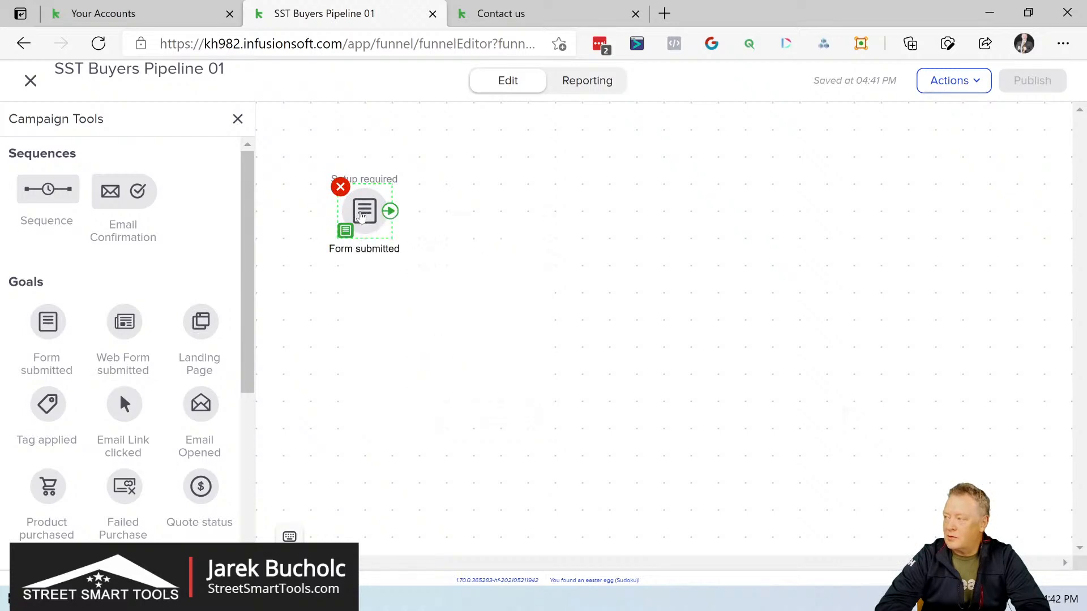
left_click(552, 312)
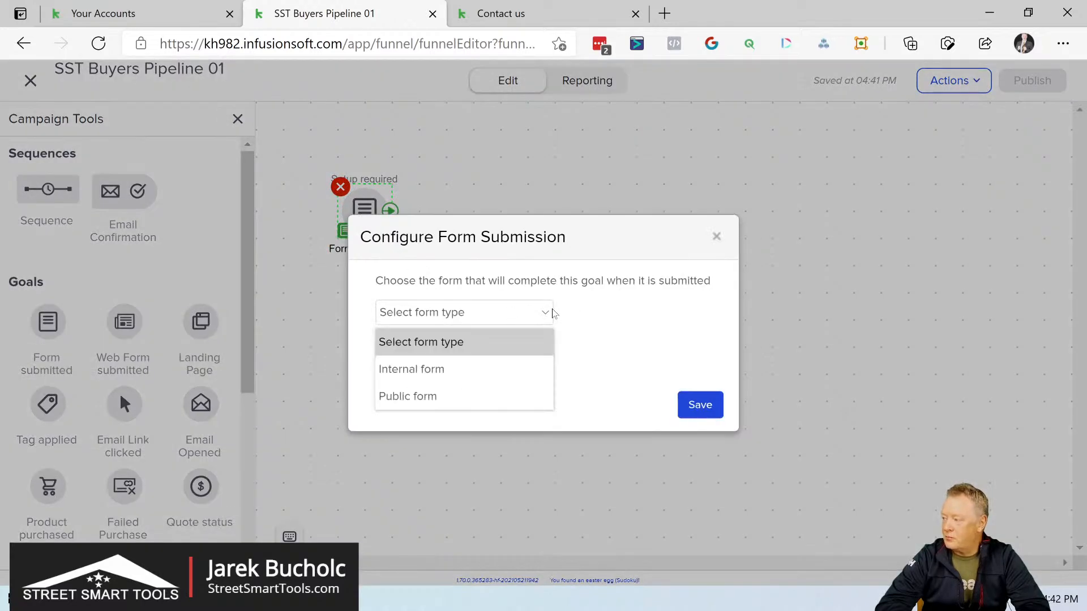
left_click(446, 398)
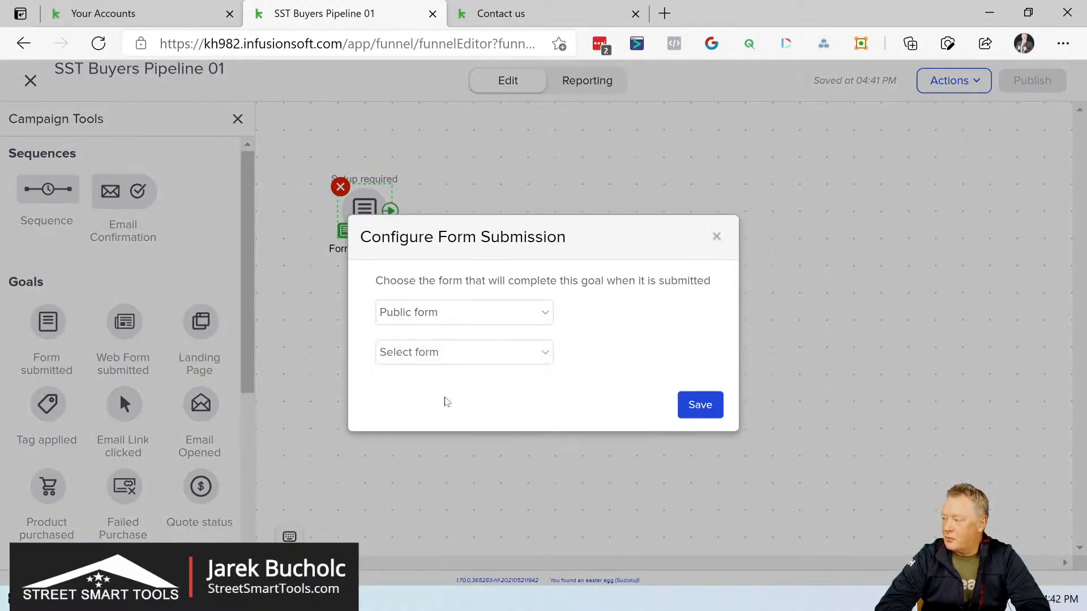
left_click(531, 353)
left_click(452, 409)
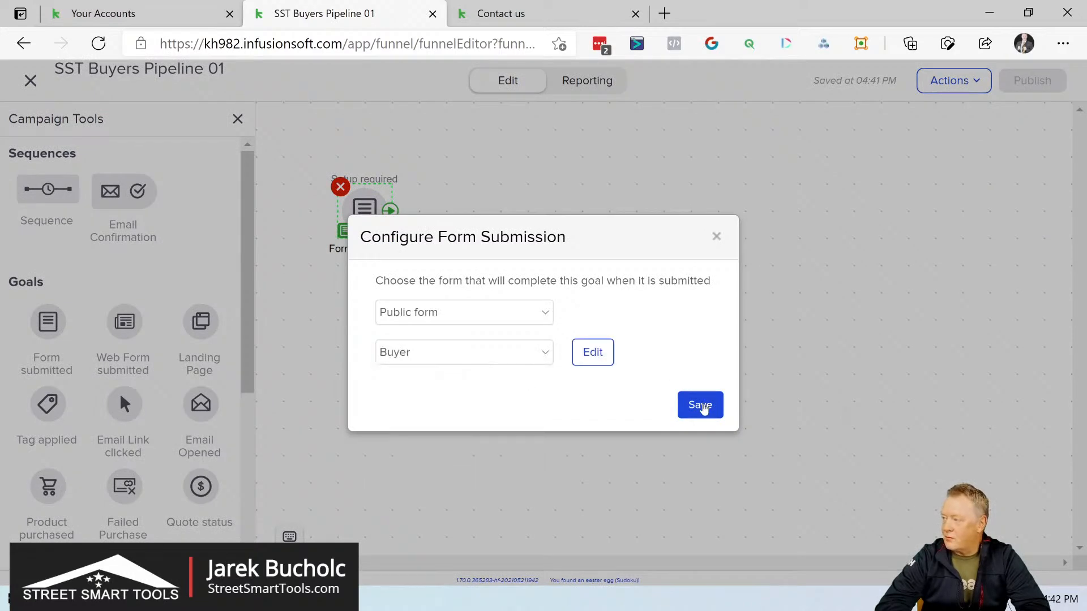
left_click(702, 406)
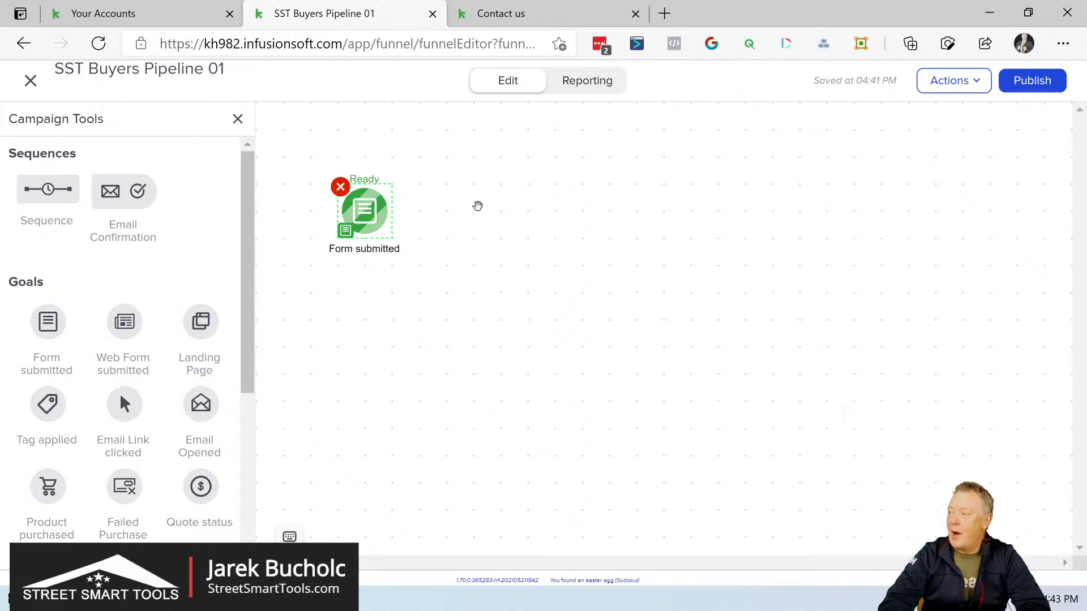
Step: Add an Email Confirmation after the Form submitted goal and open its Email Confirmation Request sequence
left_click_drag(125, 192, 472, 207)
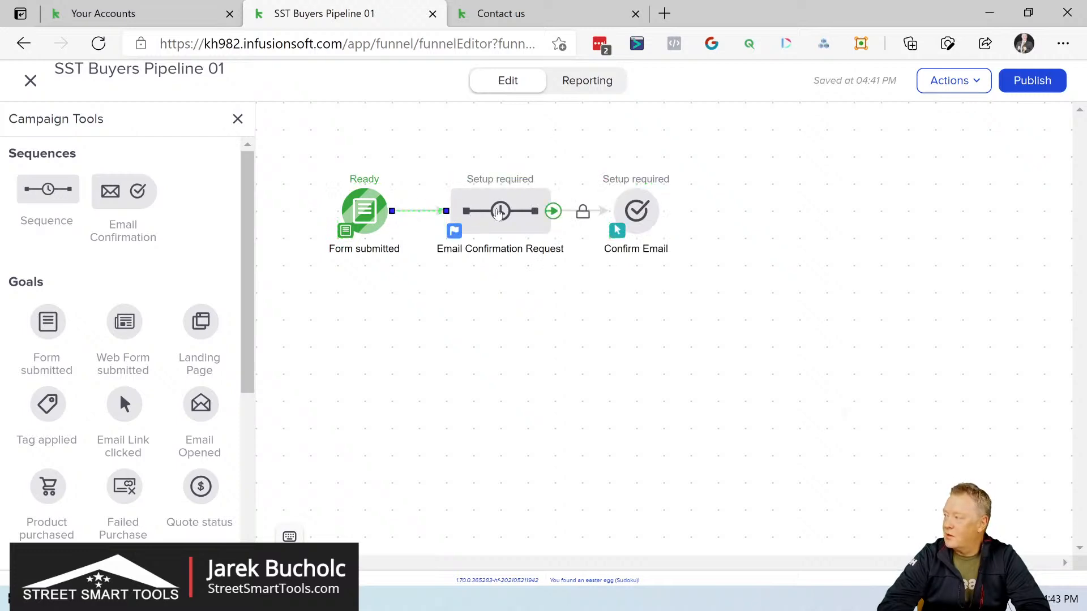
double_click(498, 211)
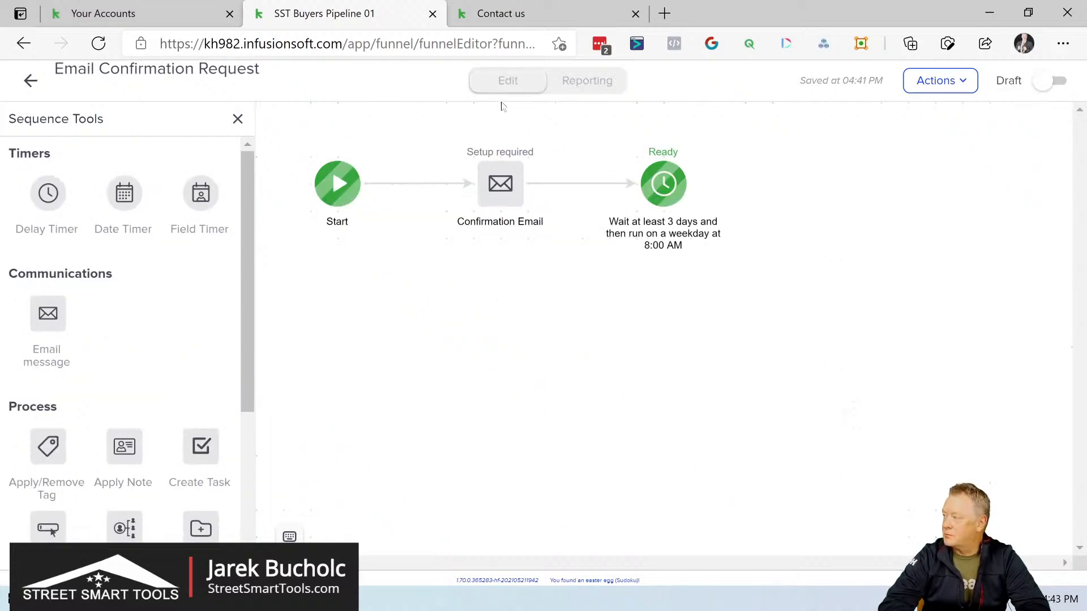
Step: Open the Confirmation Email and set its subject to "Please Verify Your email", preceded by the contact's First Name merge field
double_click(497, 182)
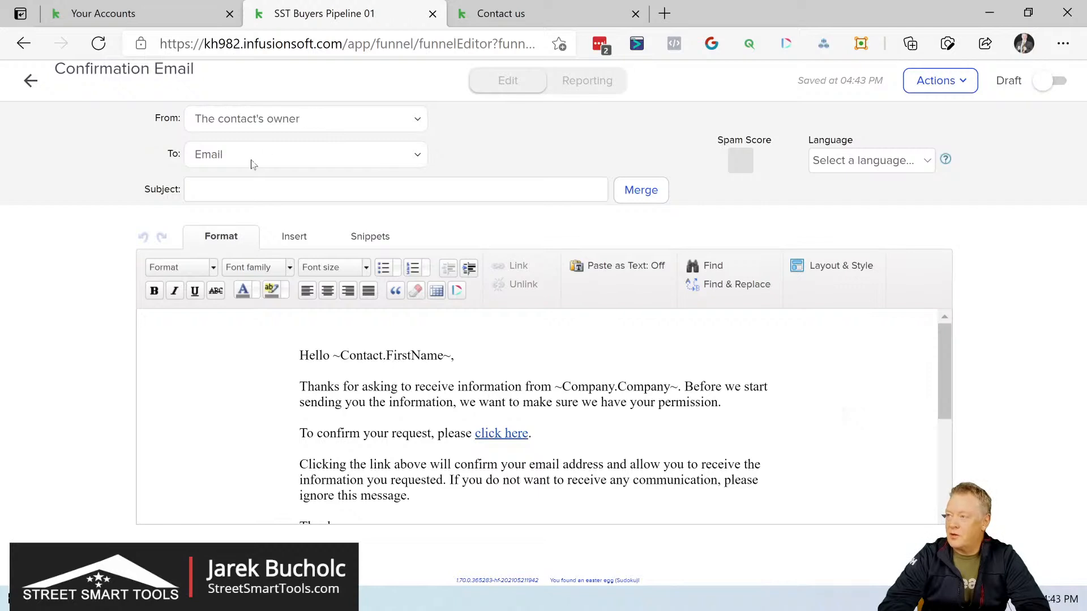
left_click(193, 190)
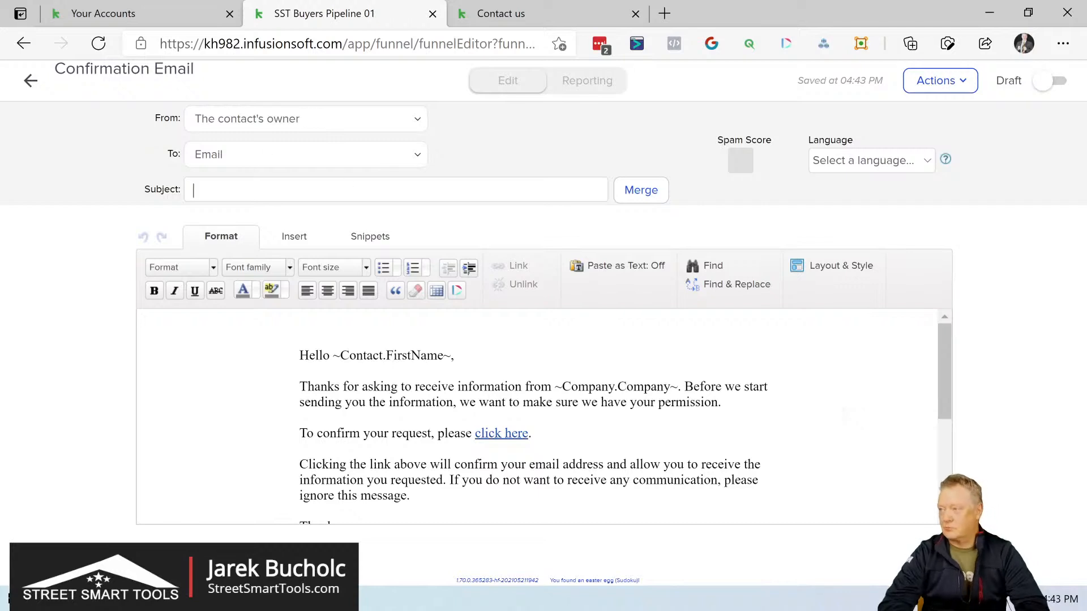
type("lease Verify")
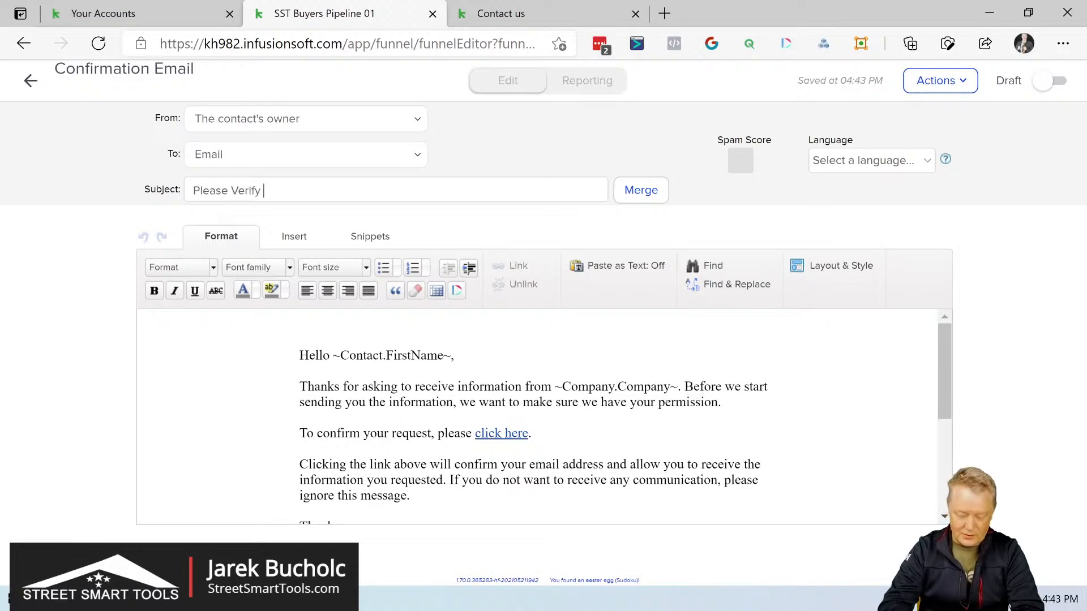
type(" Your email")
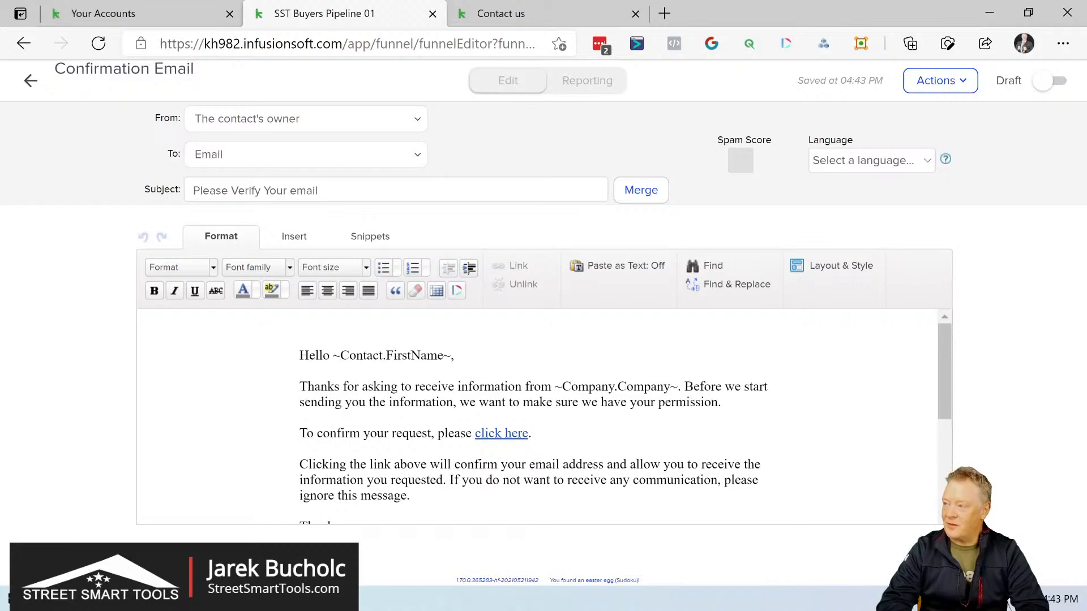
key("Home")
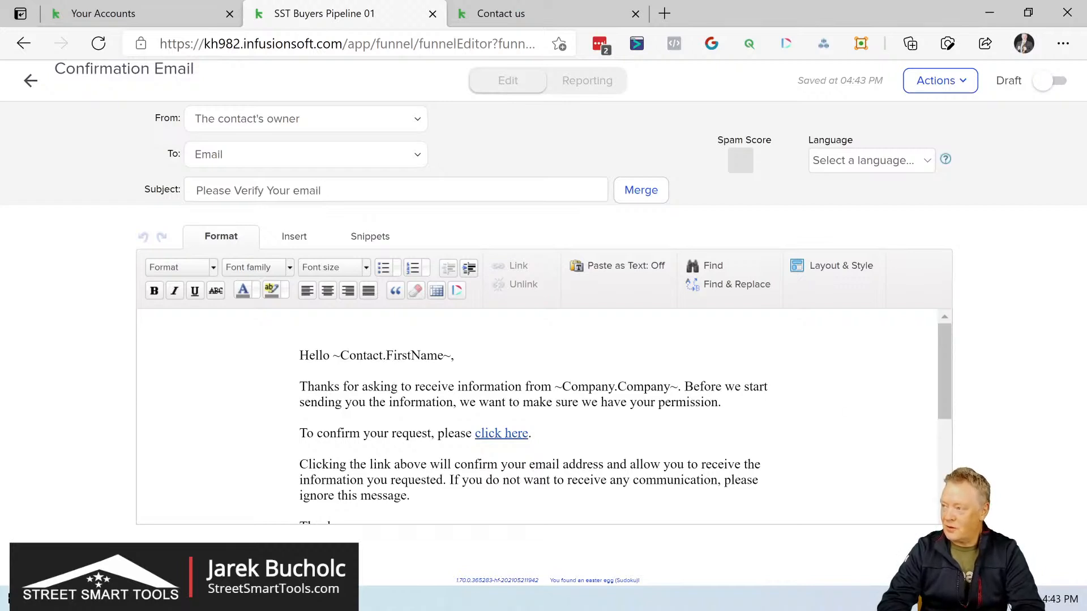
left_click(661, 189)
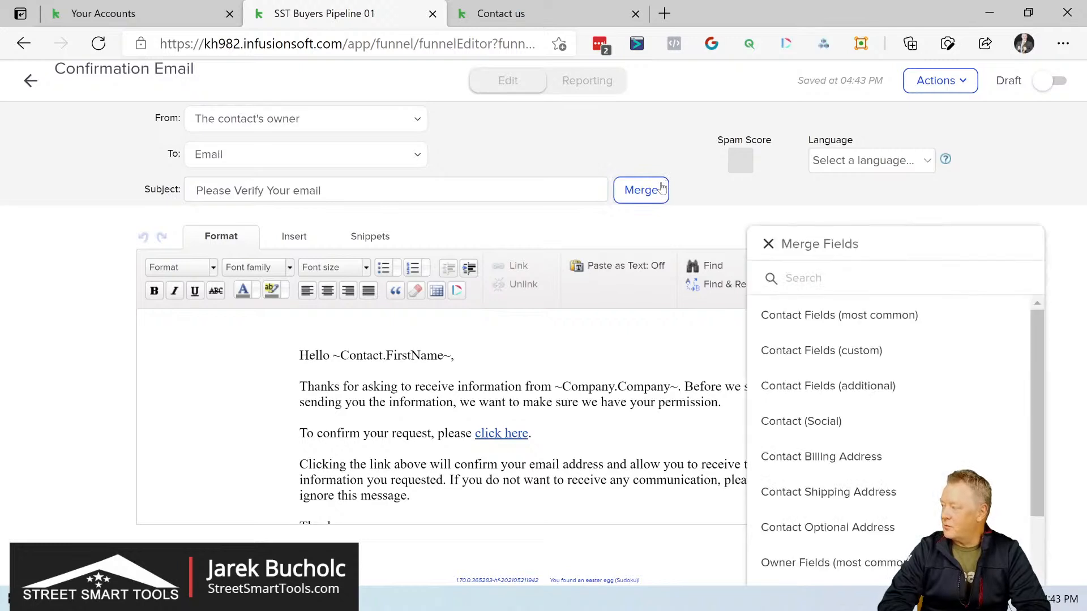
left_click(814, 319)
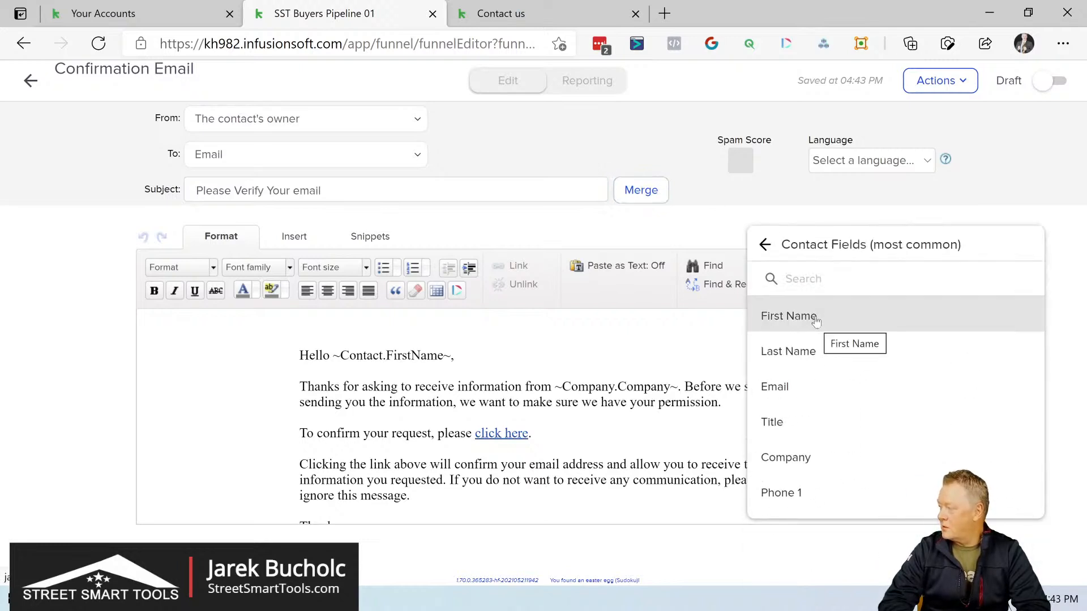
left_click(815, 318)
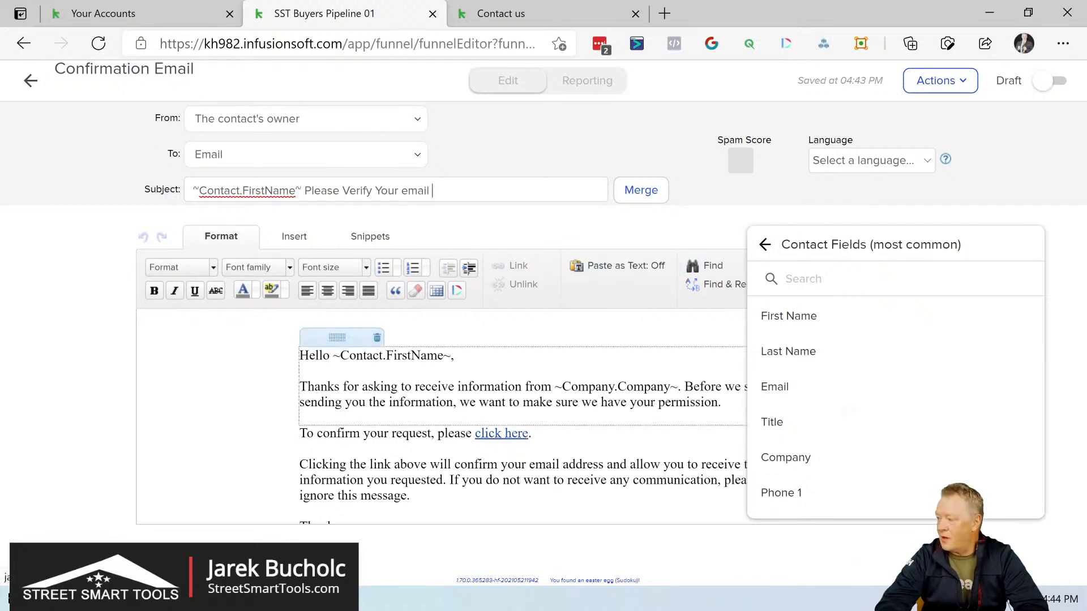
Step: Review the confirmation email's body down to the footer, mark the email as Ready and return to its sequence
scroll(692, 394, "down", 4)
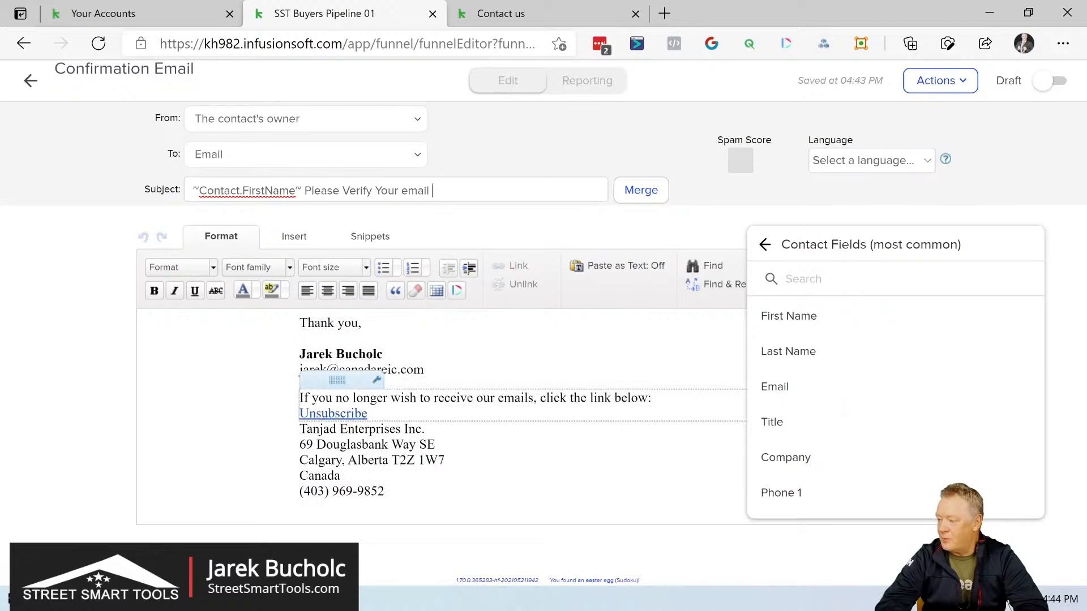
scroll(520, 413, "up", 4)
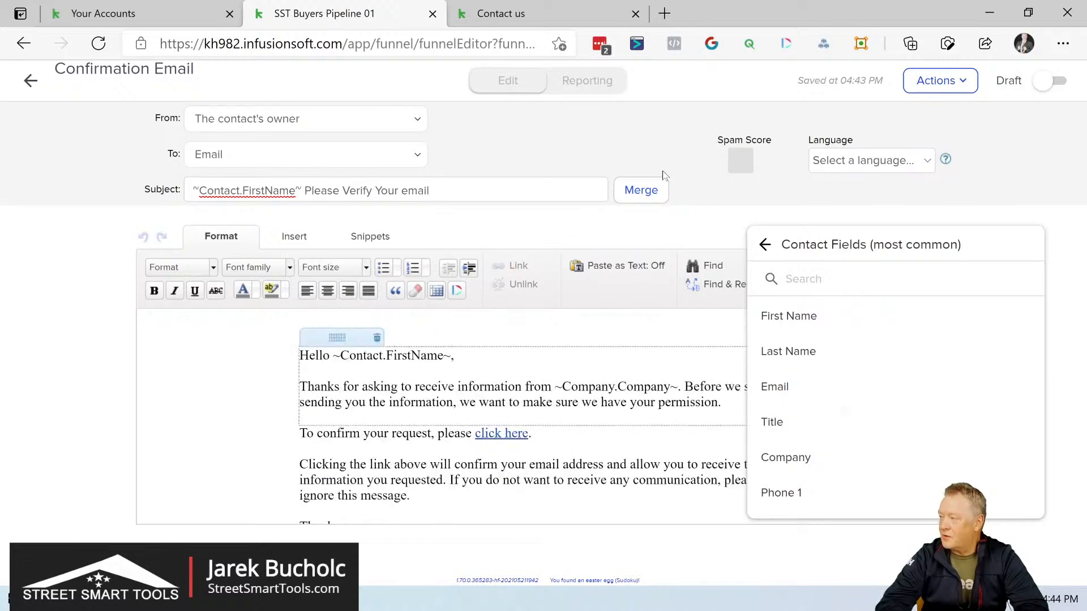
left_click(1056, 83)
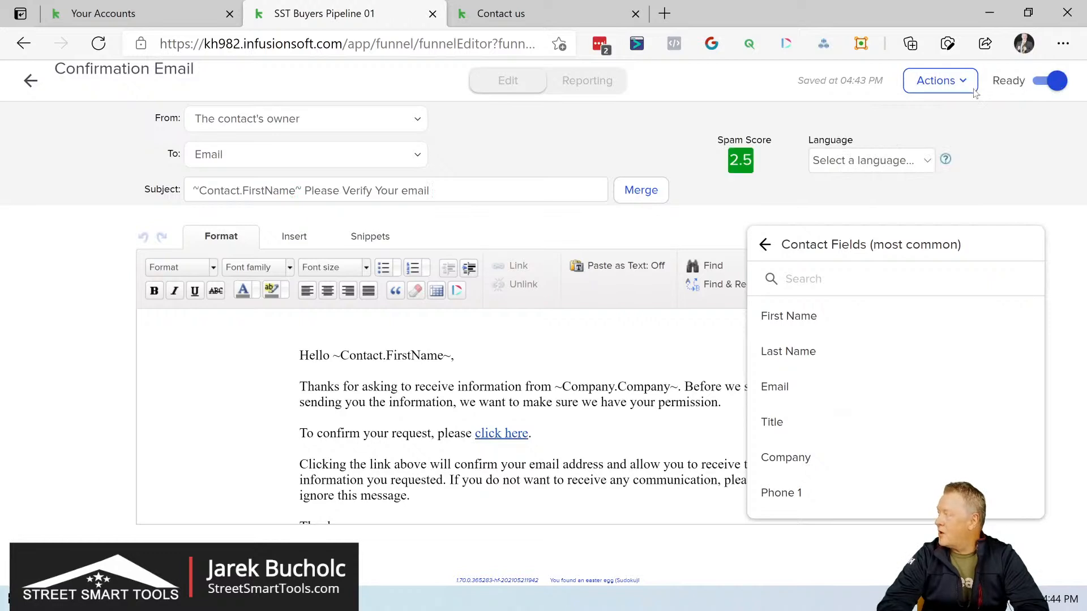
left_click(26, 84)
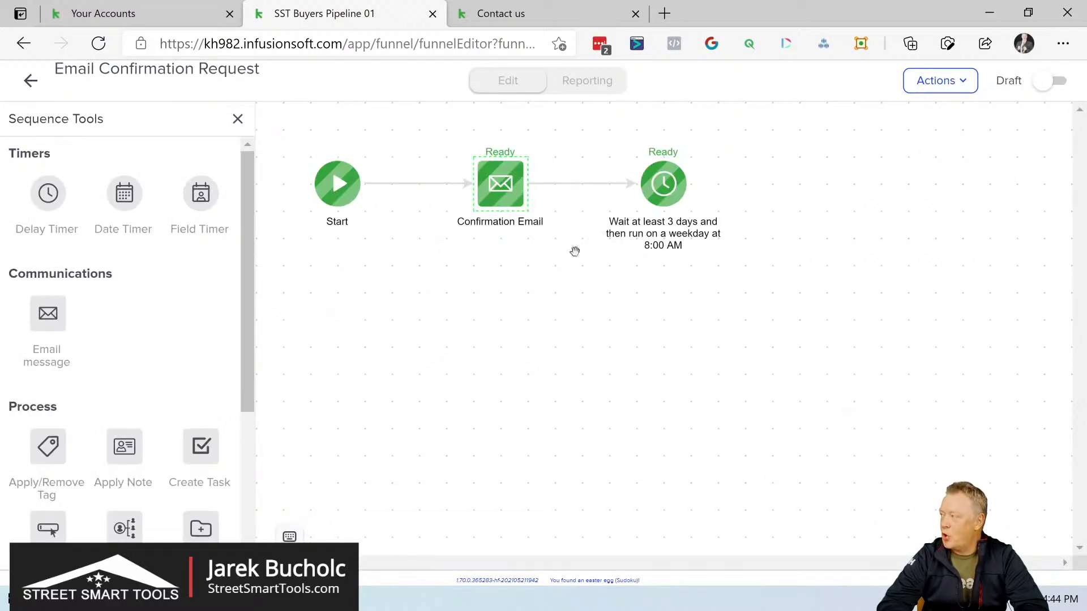
Step: Move the 3-day timer farther from the Confirmation Email, mark the sequence as Ready and return to the campaign
left_click_drag(689, 183, 748, 185)
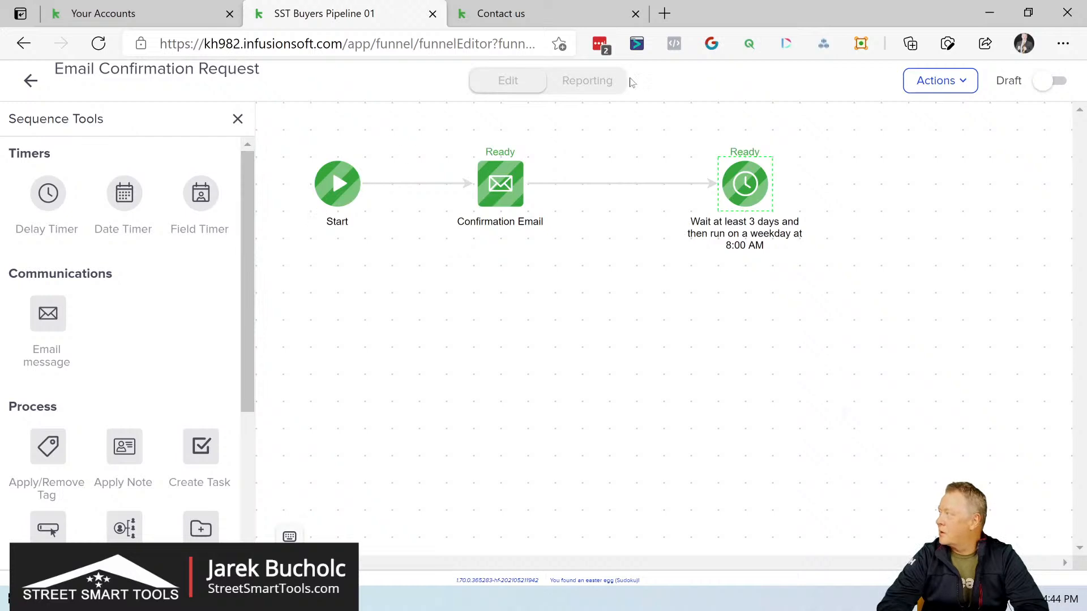
left_click(1059, 82)
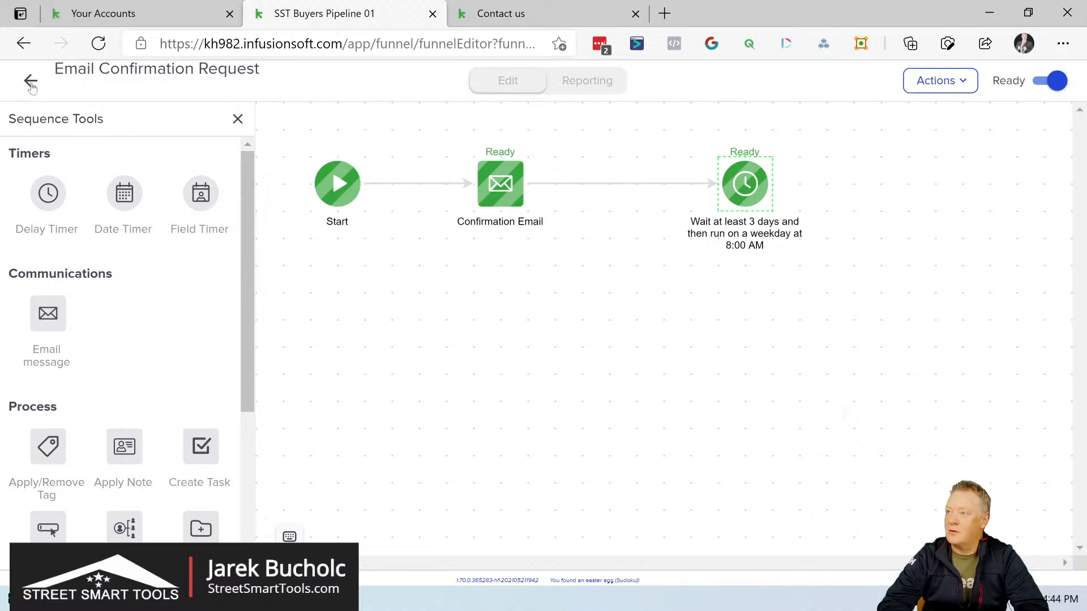
left_click(31, 83)
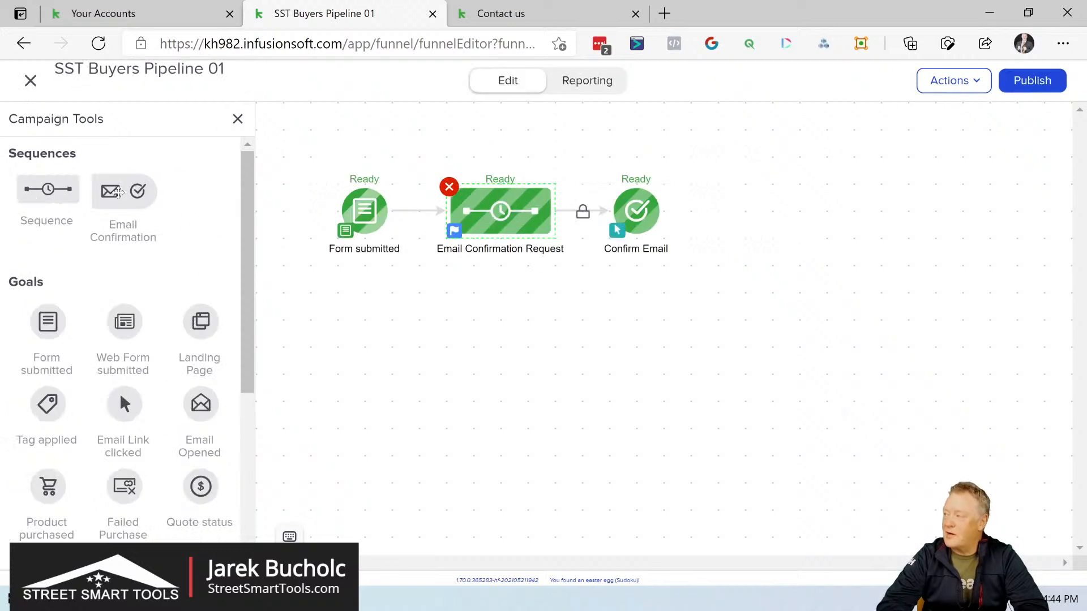
Step: Add a second Email Confirmation below the first, connect it from the first Email Confirmation Request sequence, and space out the elements
left_click_drag(119, 193, 553, 306)
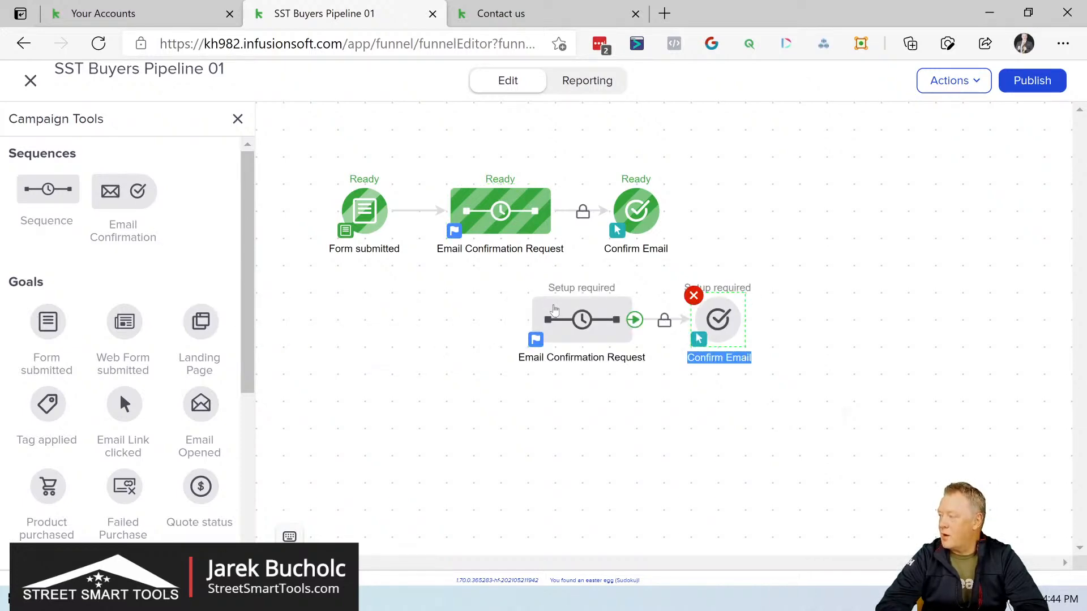
left_click_drag(553, 210, 551, 343)
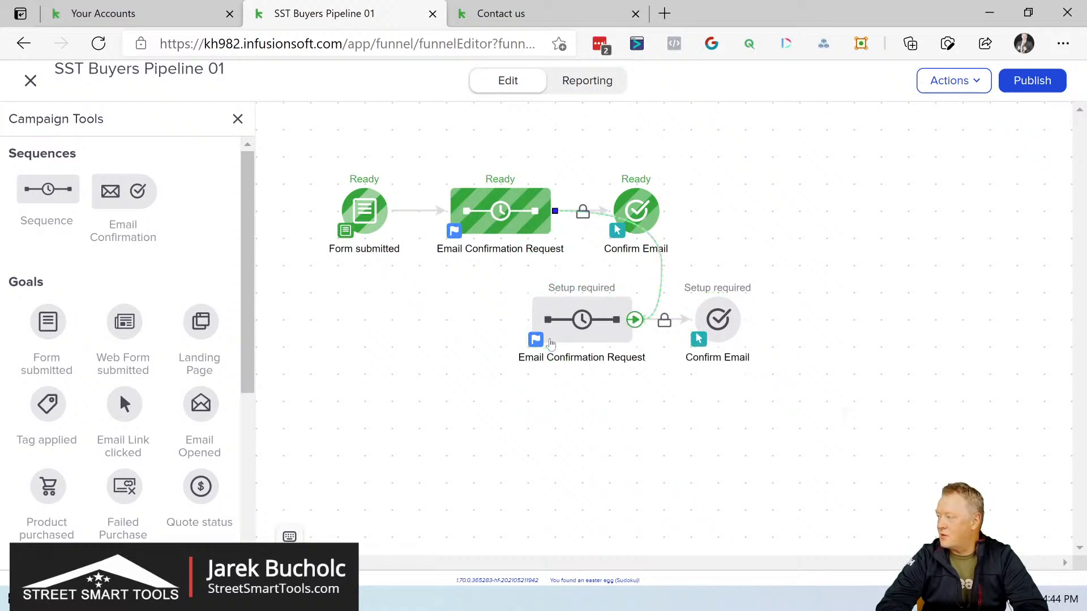
left_click_drag(642, 209, 752, 201)
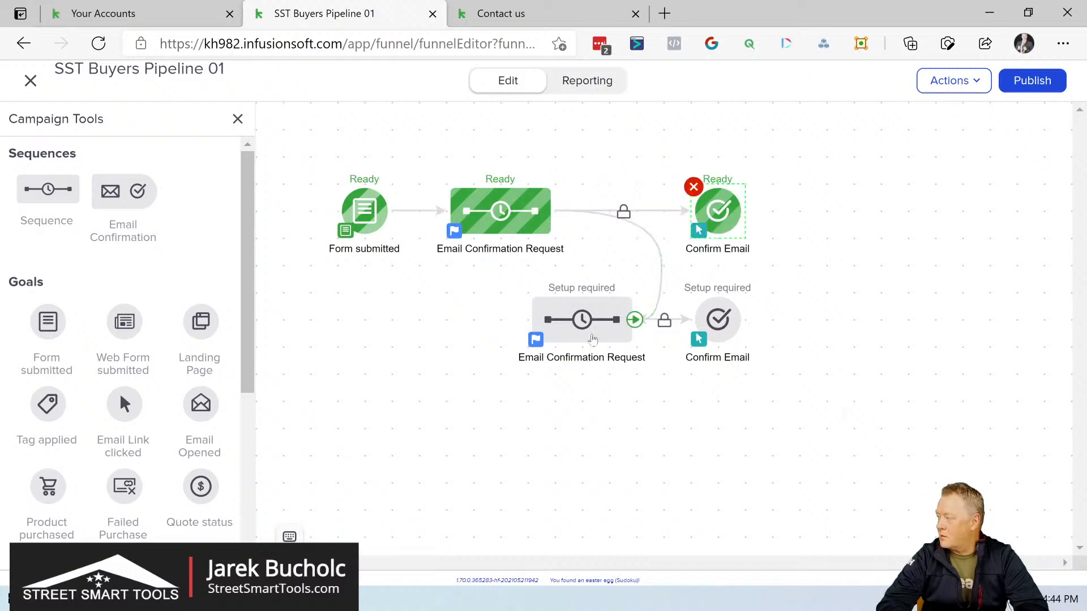
left_click_drag(718, 320, 798, 320)
left_click_drag(586, 320, 691, 309)
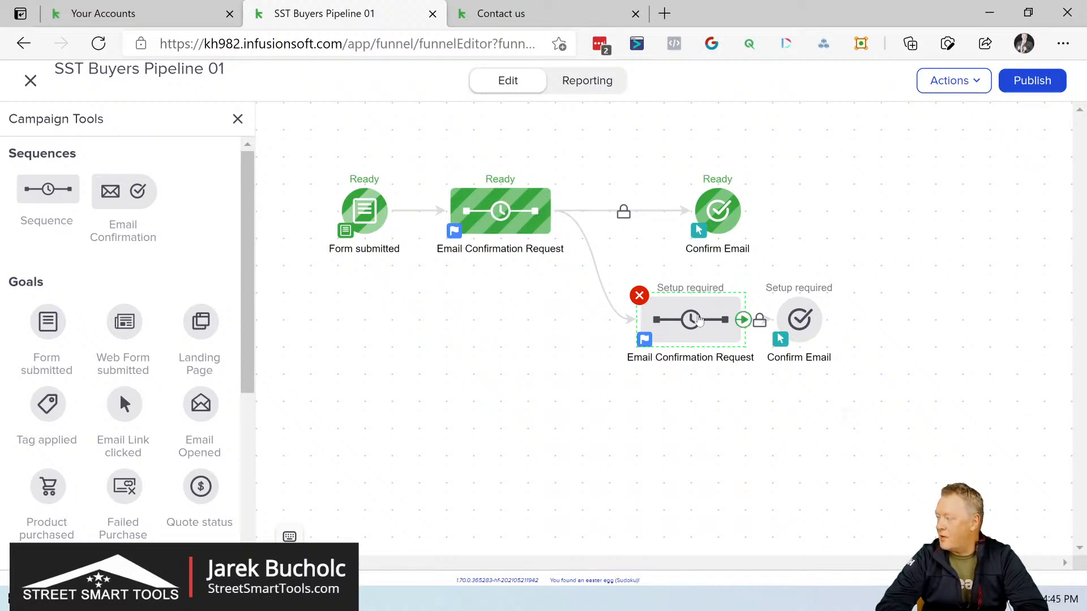
Step: In the second Email Confirmation Request, set the Confirmation Email's subject to "Friendly Reminder" followed by the contact's First Name merge field
left_click(700, 321)
left_click(758, 341)
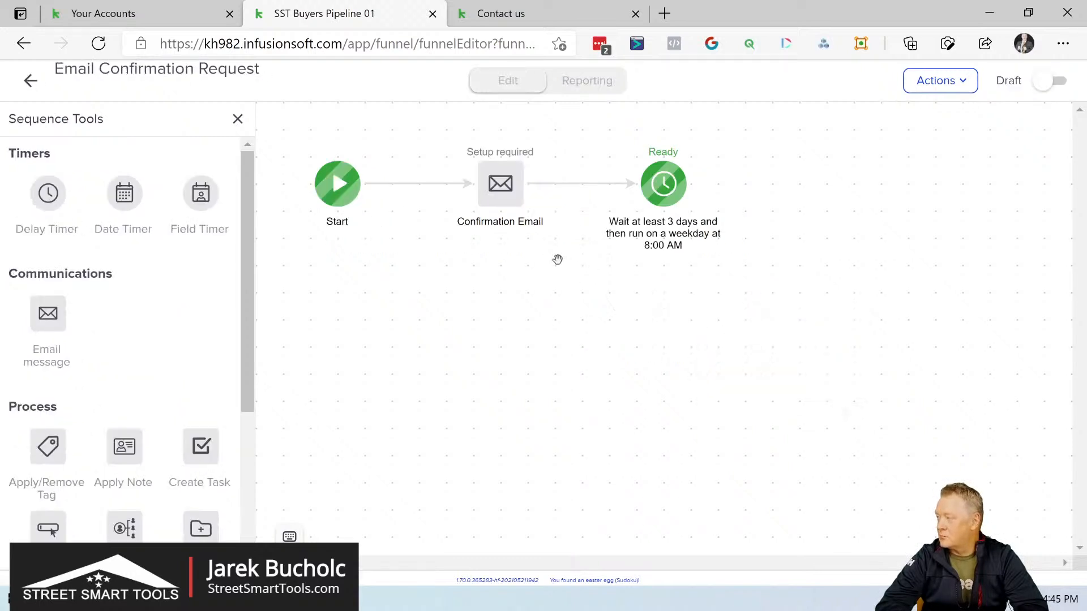
double_click(502, 176)
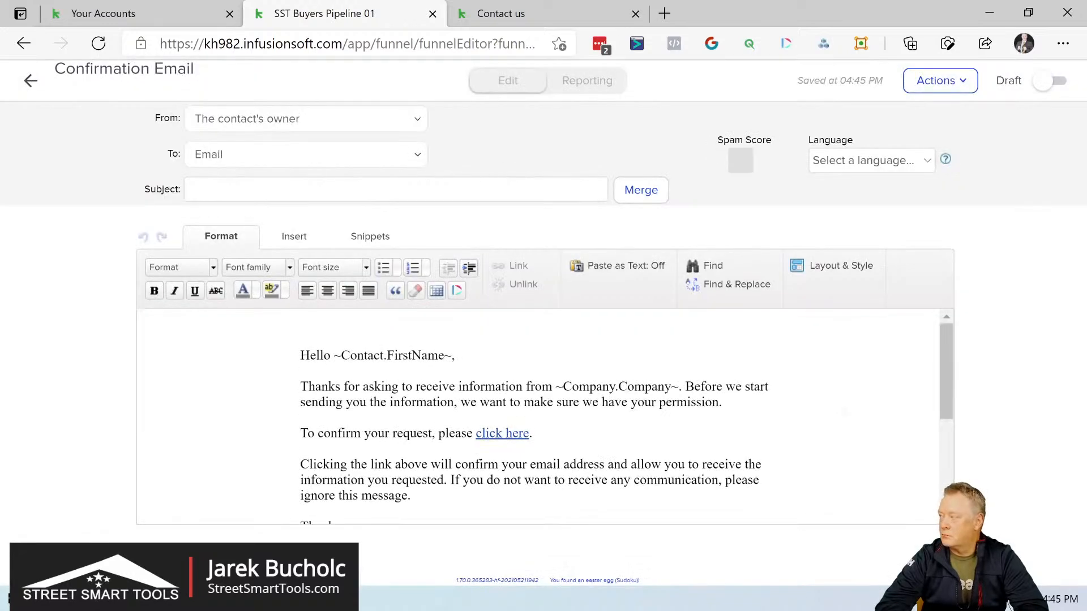
type("Freindly")
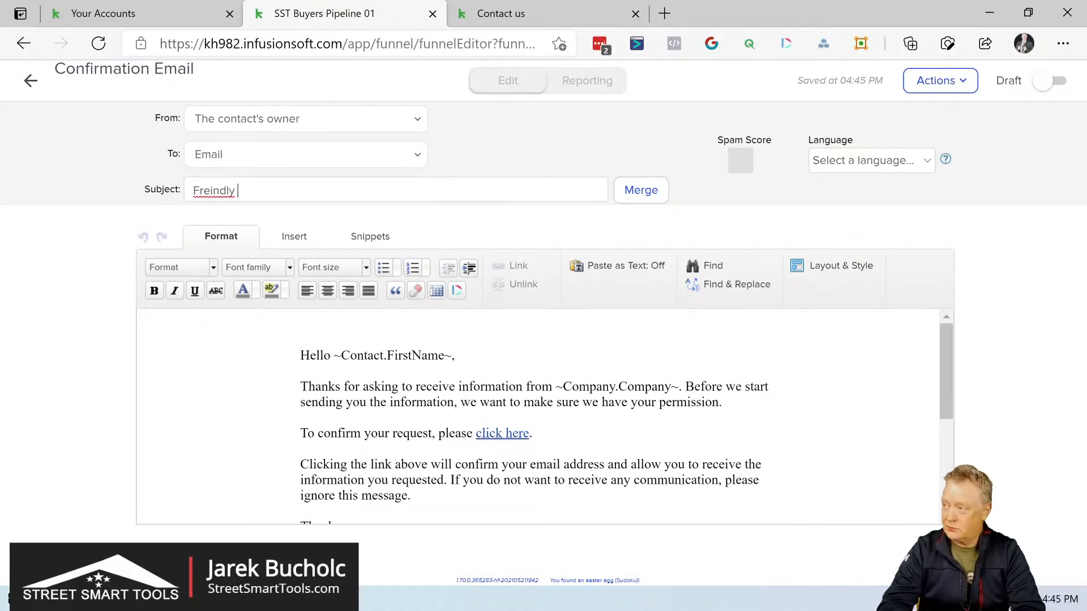
key("BackSpace")
key("BackSpace")
key("BackSpace")
key("BackSpace")
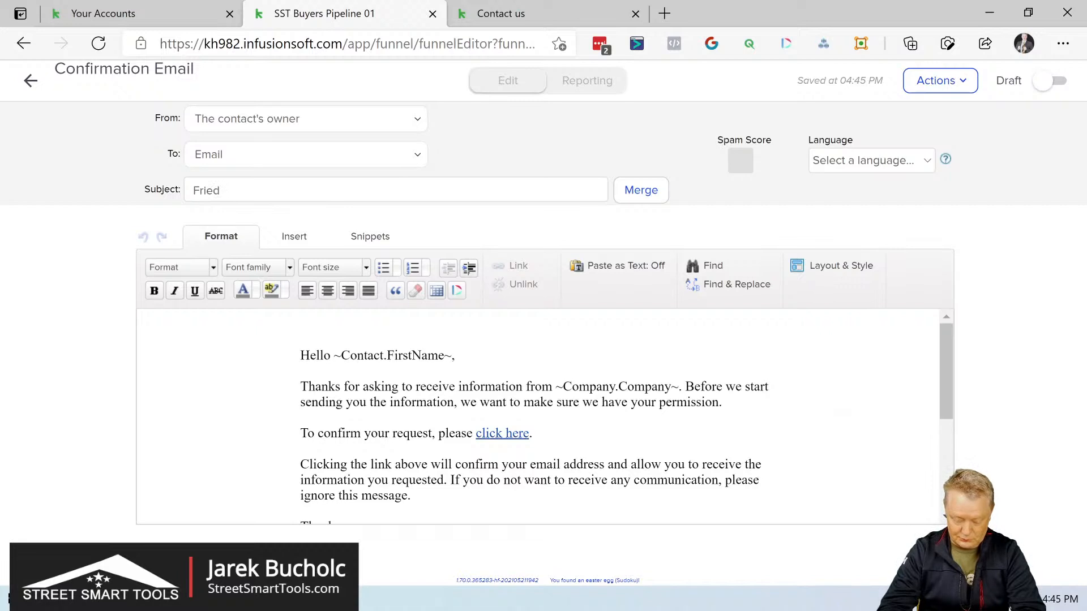
type("ndl")
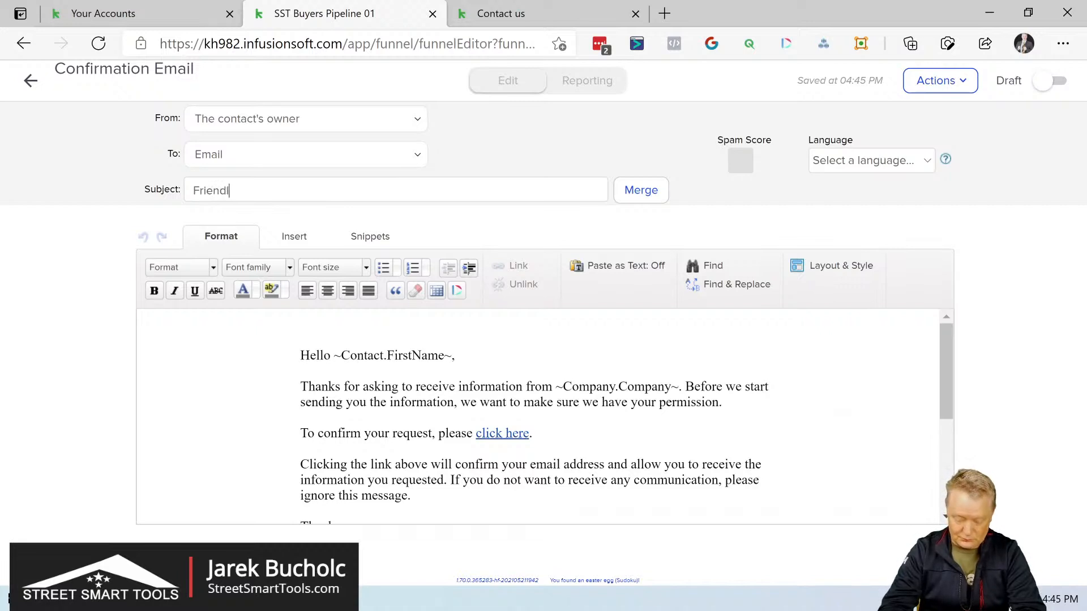
type("y Reminder")
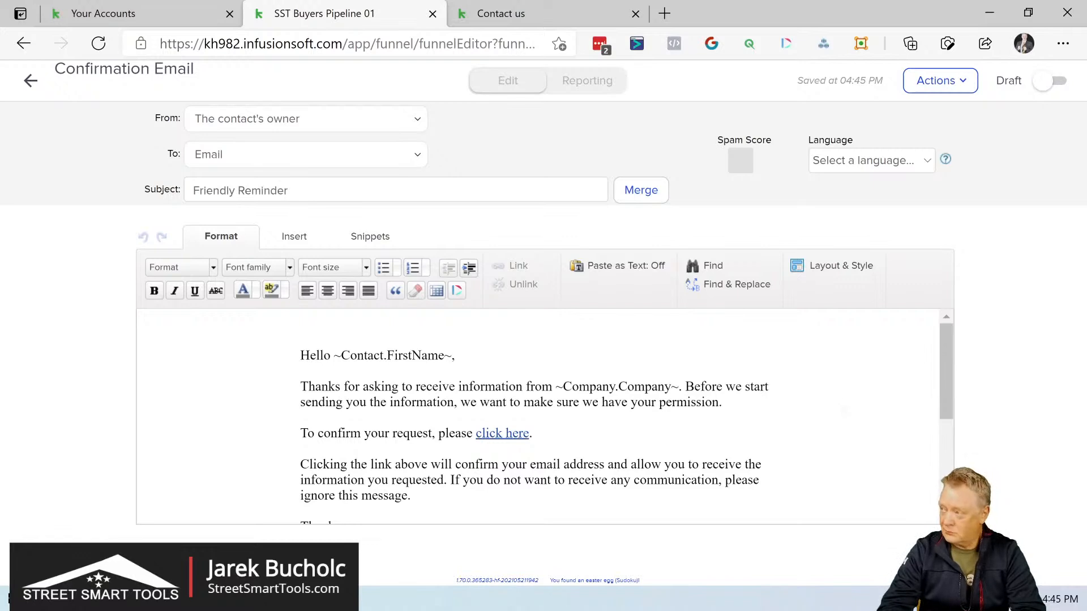
left_click(641, 190)
left_click(782, 315)
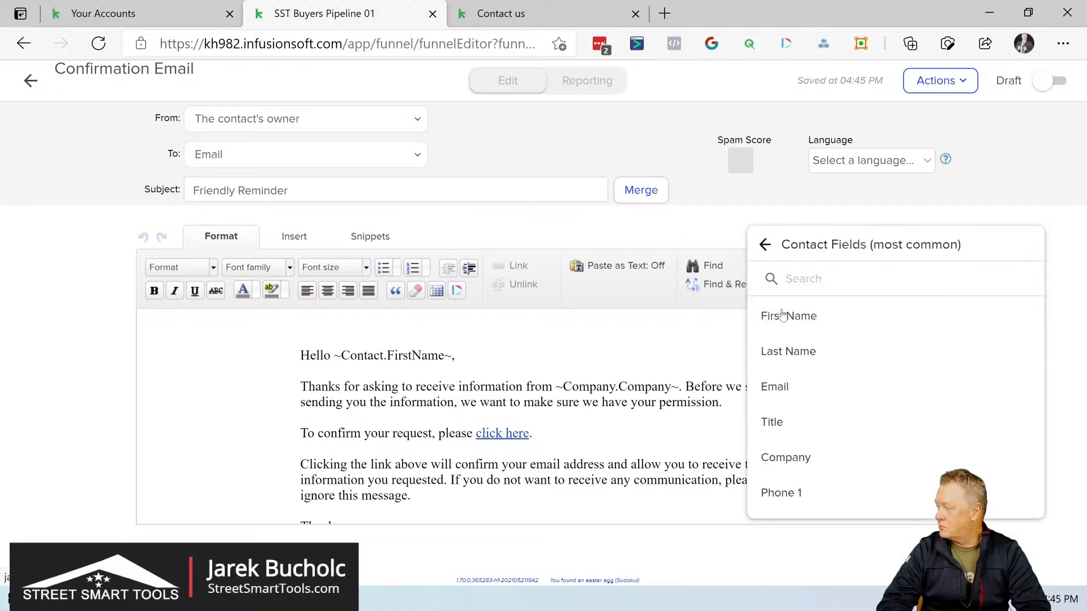
left_click(782, 316)
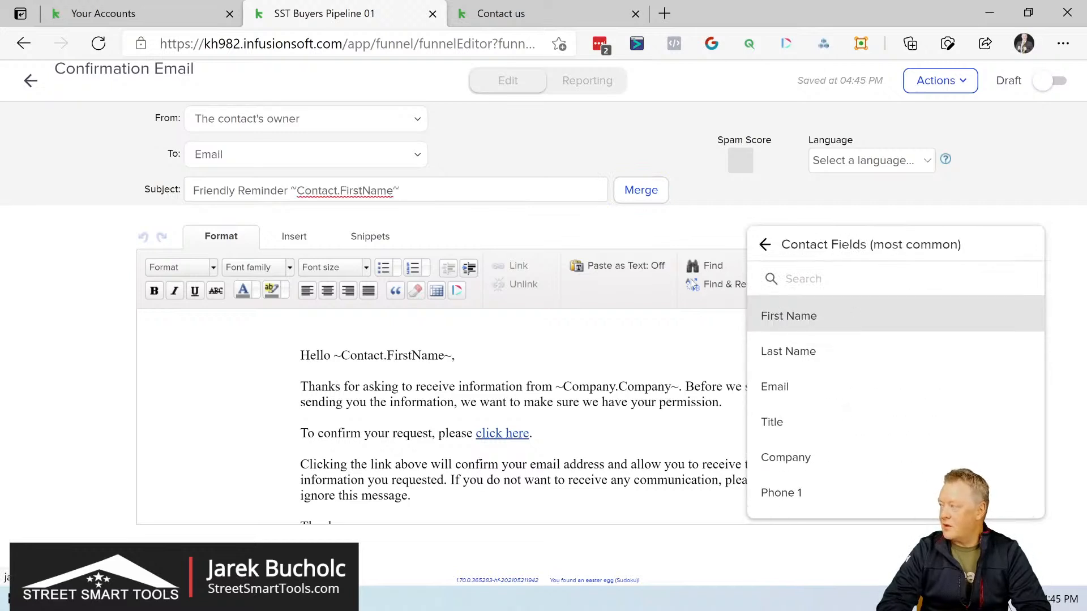
Step: Mark the reminder email and the second Email Confirmation Request sequence as Ready, and return to the campaign
left_click(1063, 80)
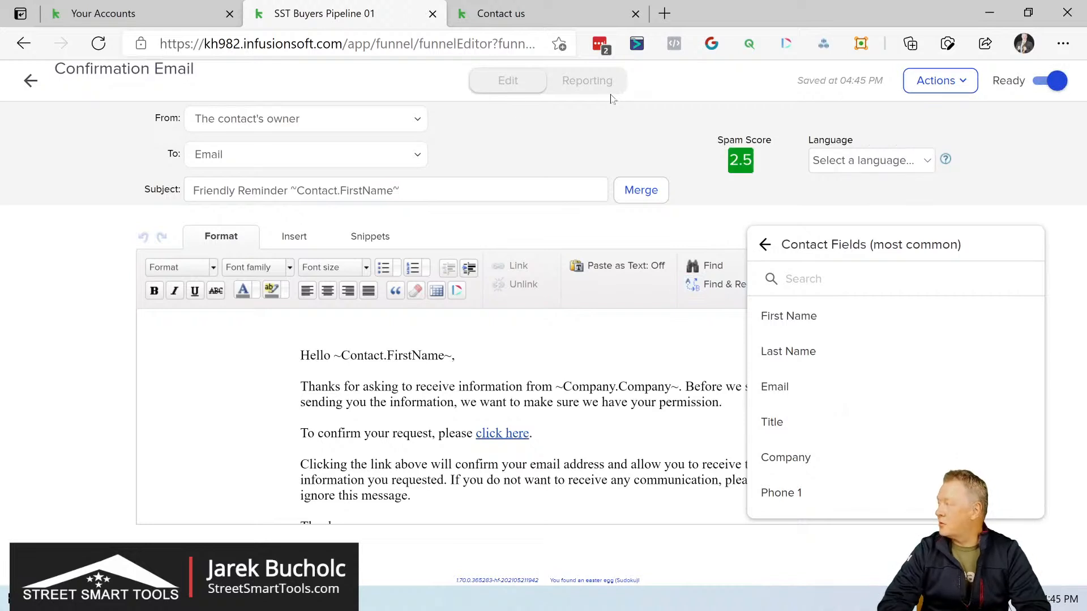
left_click(32, 81)
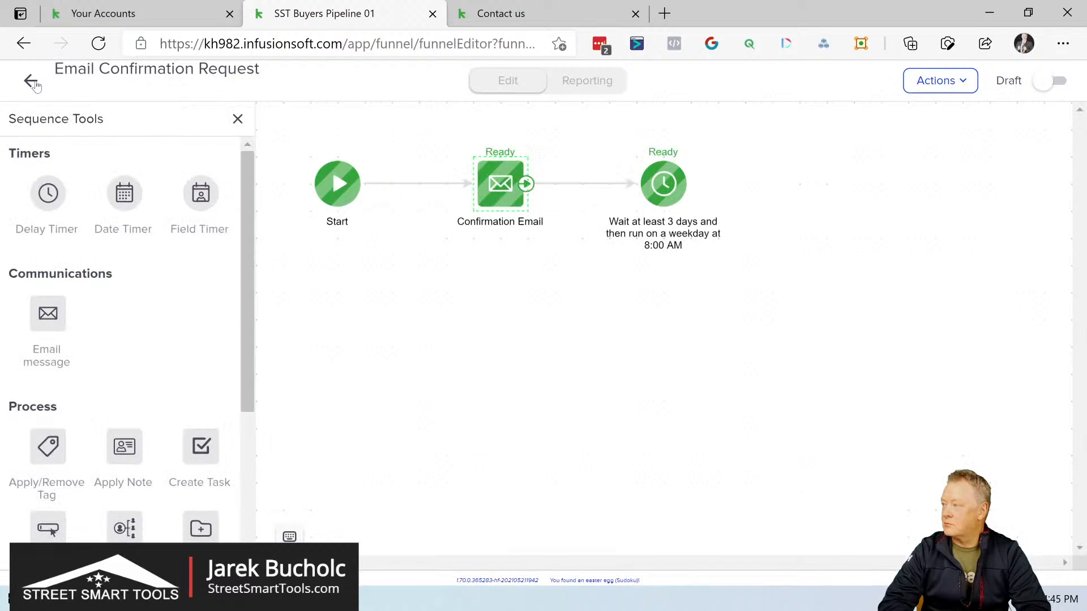
left_click(1059, 82)
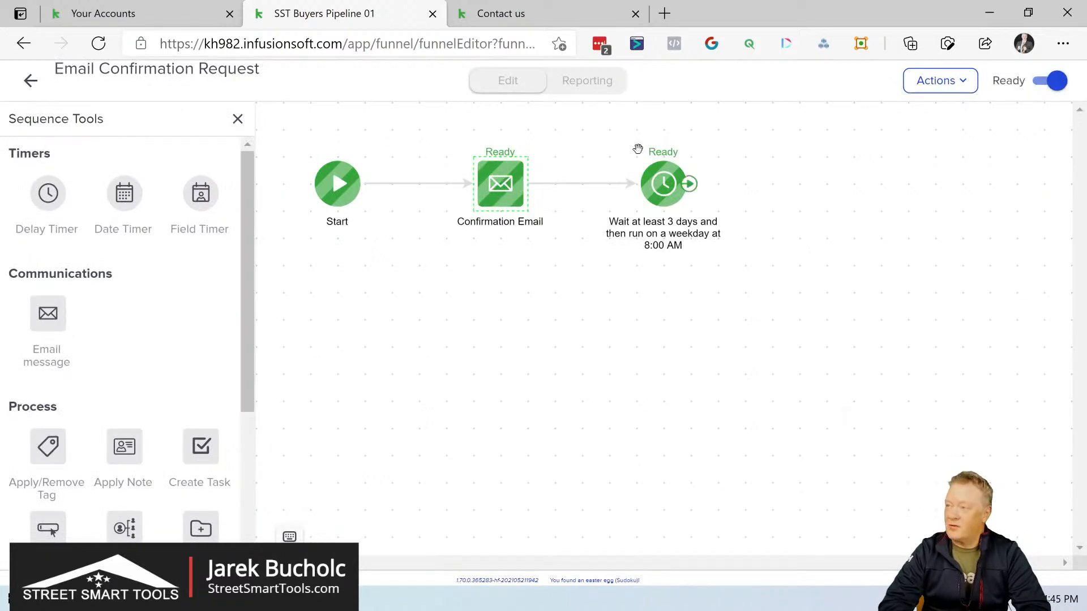
left_click(30, 83)
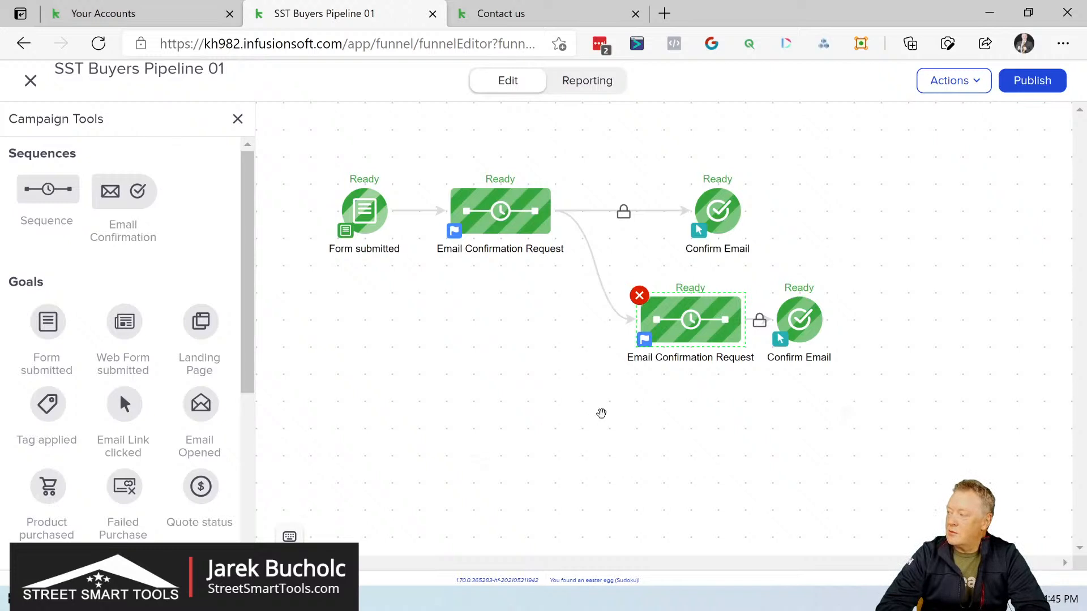
Step: Lower the Form submitted goal, and add a new sequence after the two Confirm Email goals with both goals connected to it
left_click(365, 205)
left_click_drag(365, 205, 353, 277)
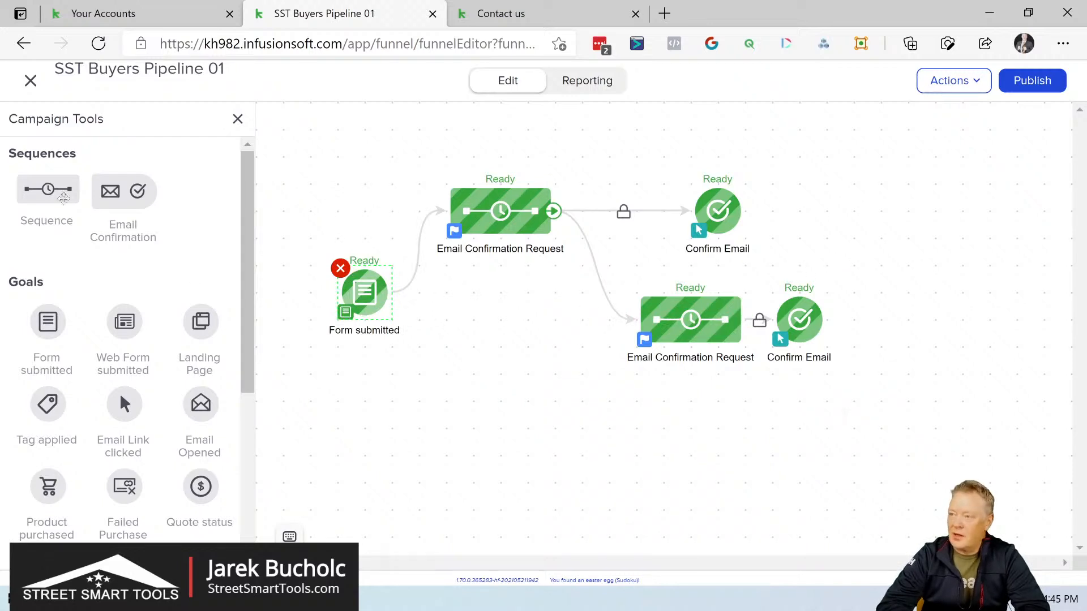
left_click_drag(37, 189, 878, 220)
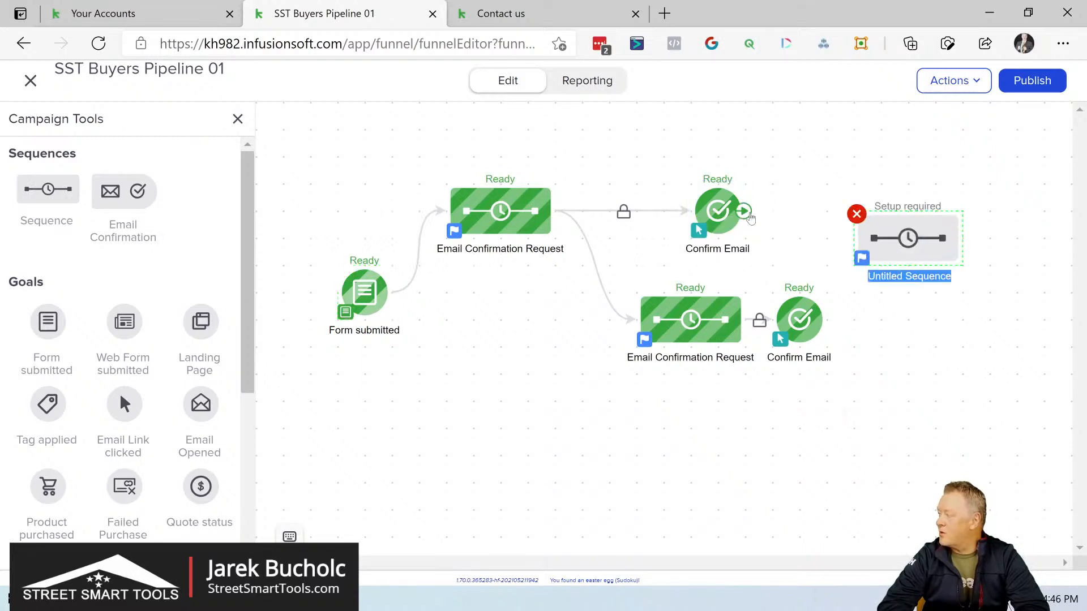
left_click_drag(743, 210, 894, 238)
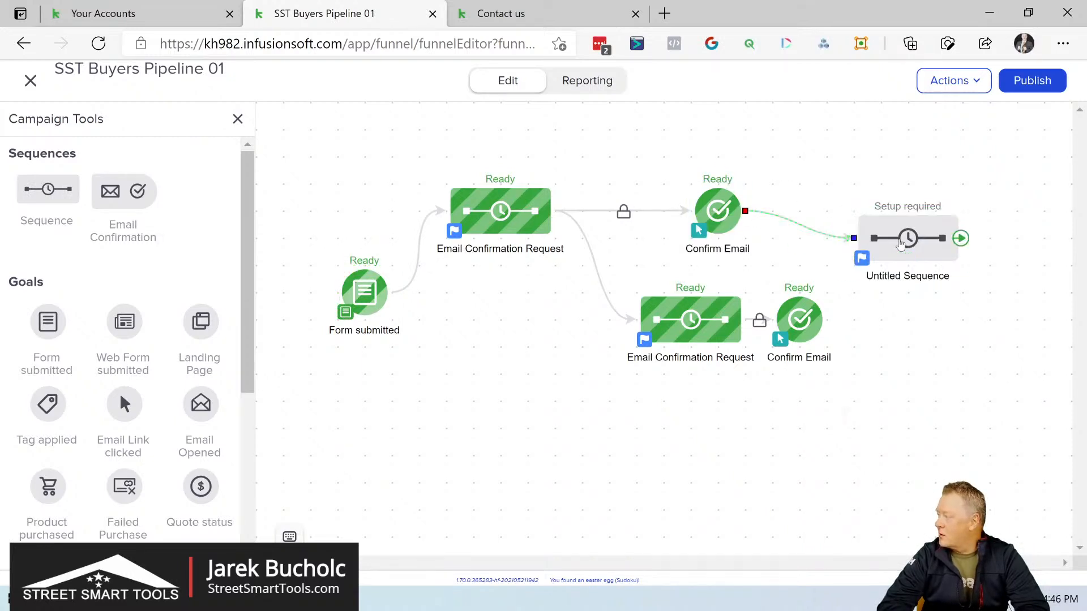
left_click_drag(824, 326, 923, 238)
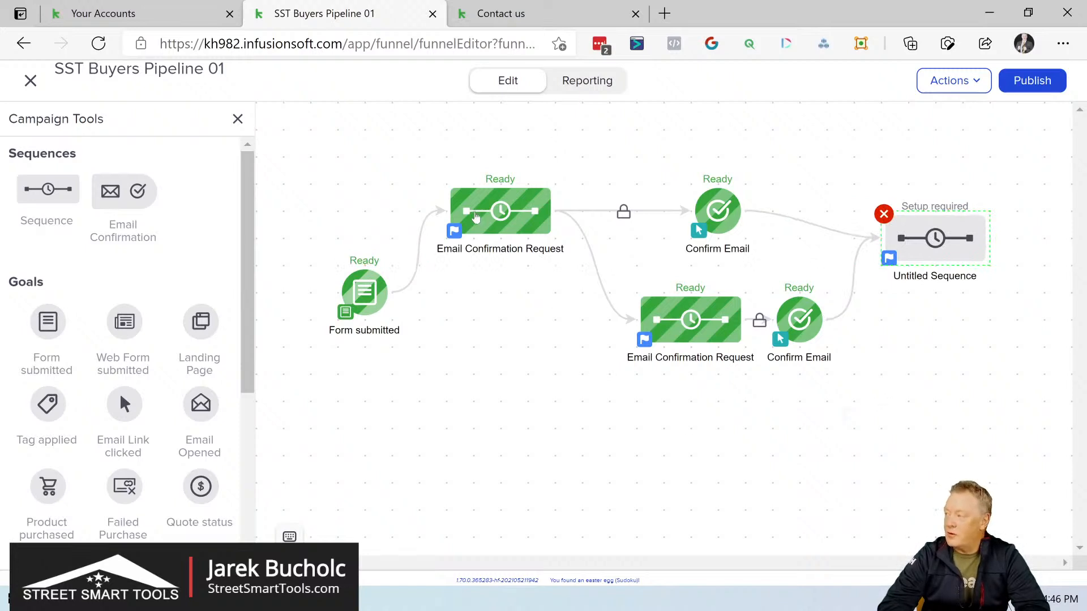
Step: Move the untitled sequence below the second Confirm Email goal and connect the Form submitted goal directly to it
mouse_move(935, 238)
left_click_drag(935, 238, 946, 410)
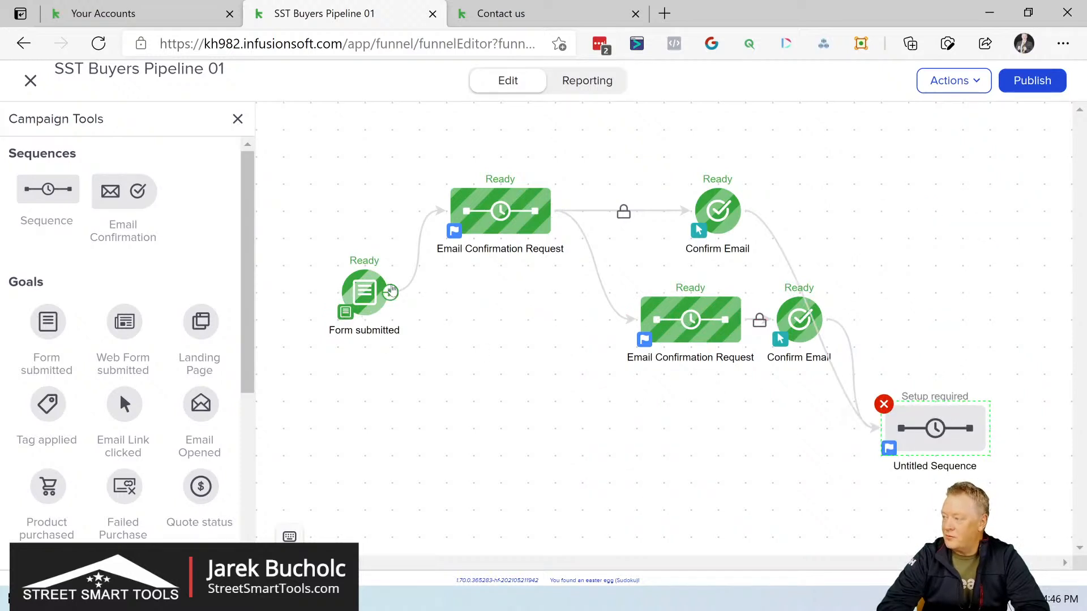
left_click_drag(390, 293, 914, 438)
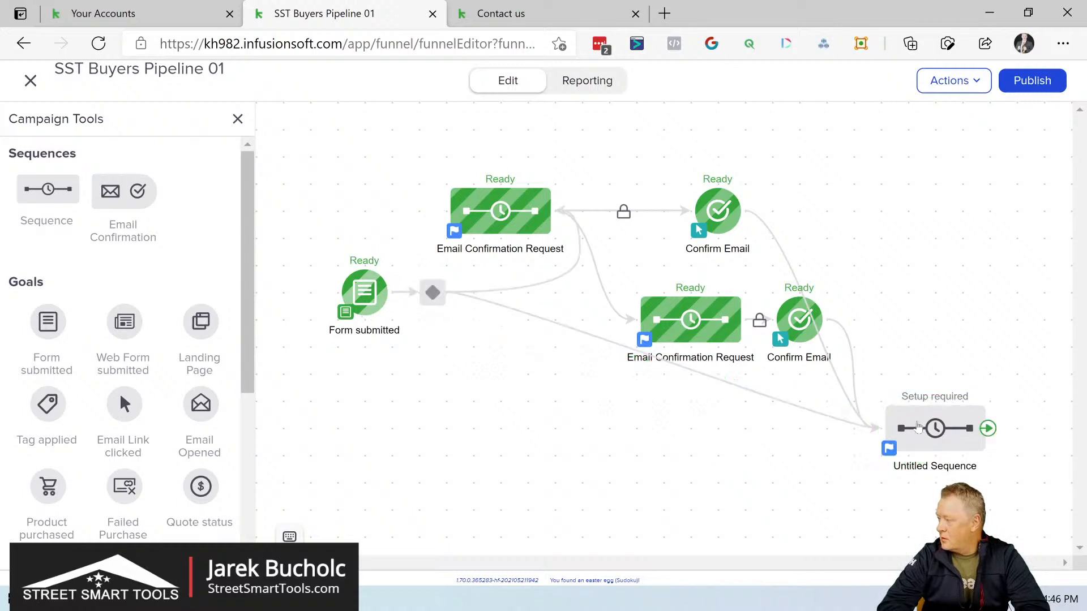
Step: Examine the decision diamond's rules for both sequences after the Form submitted goal, and return to the campaign
left_click(433, 298)
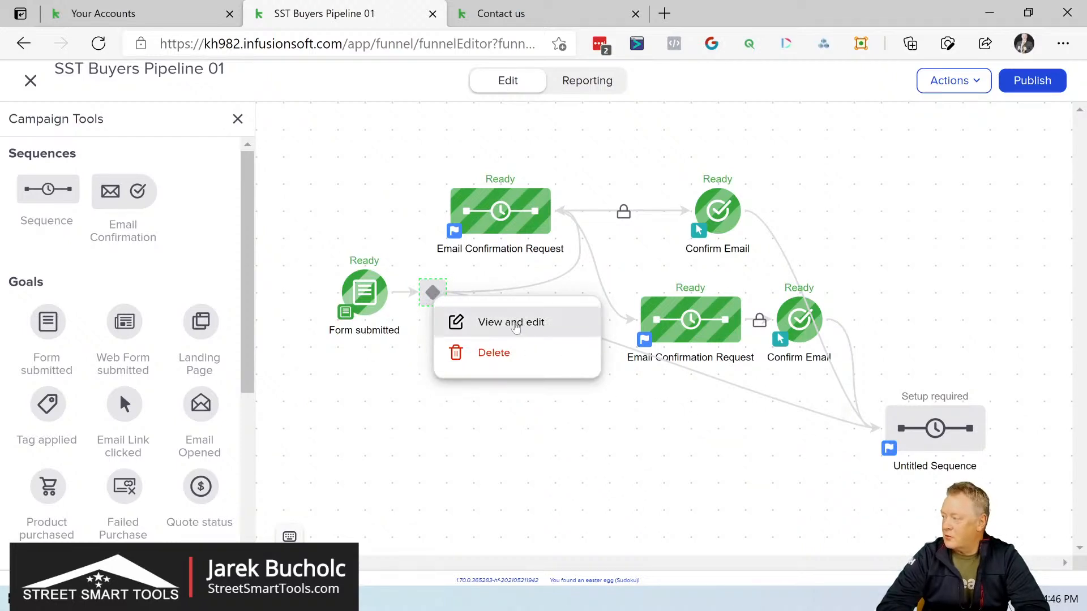
left_click(513, 323)
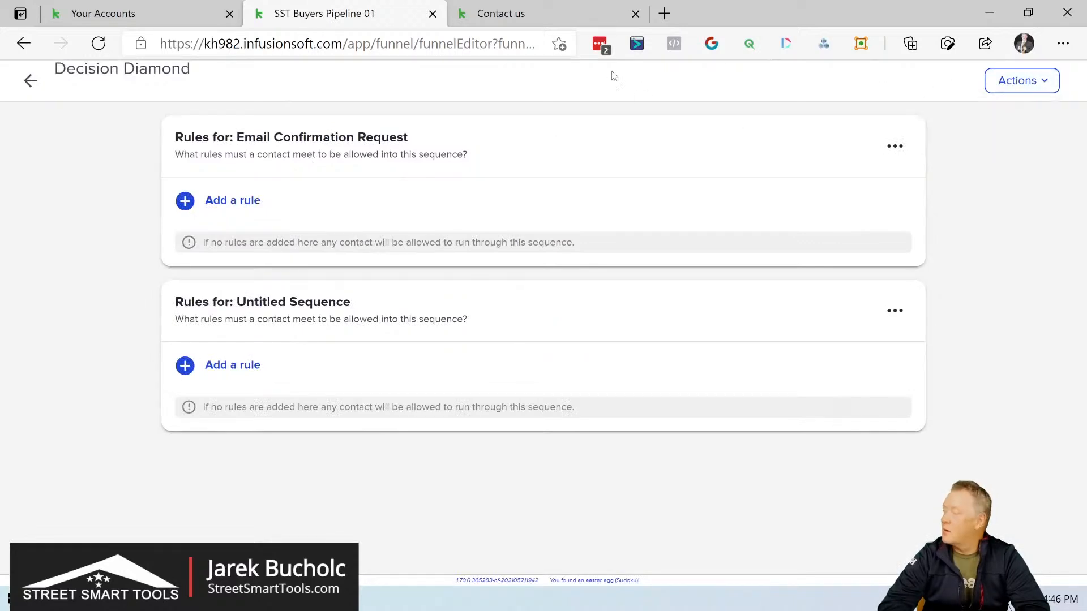
left_click(29, 82)
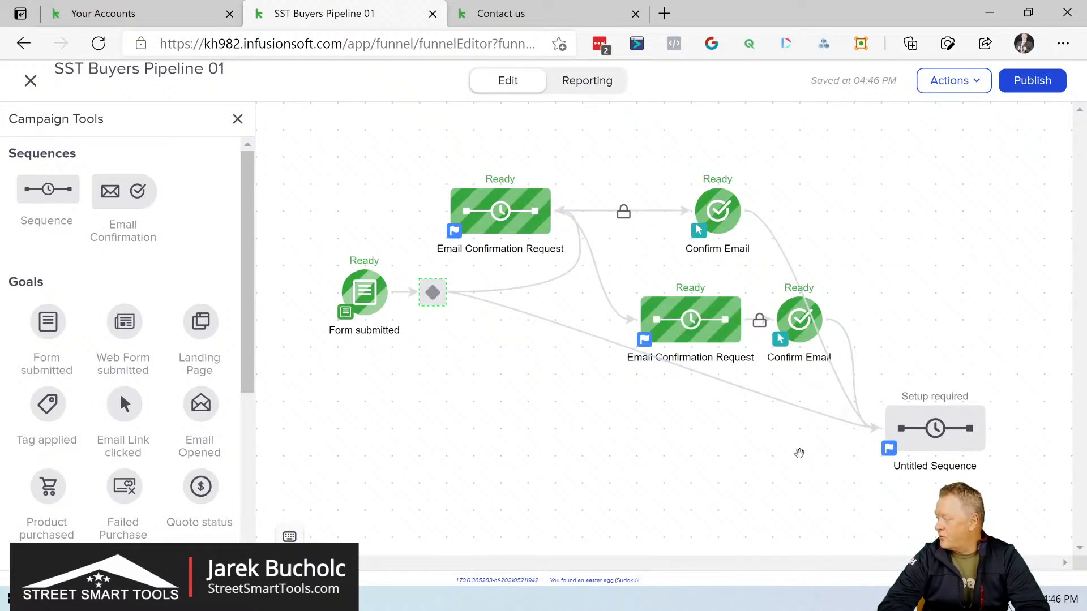
Step: Rename the untitled sequence "Welcome" and open it for editing
left_click(939, 465)
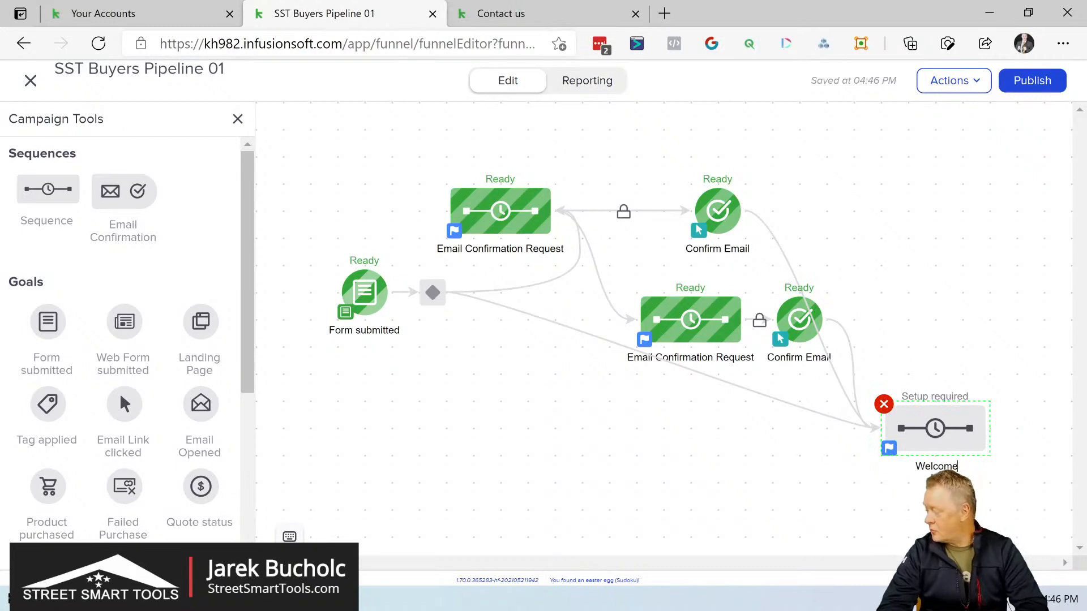
key("Return")
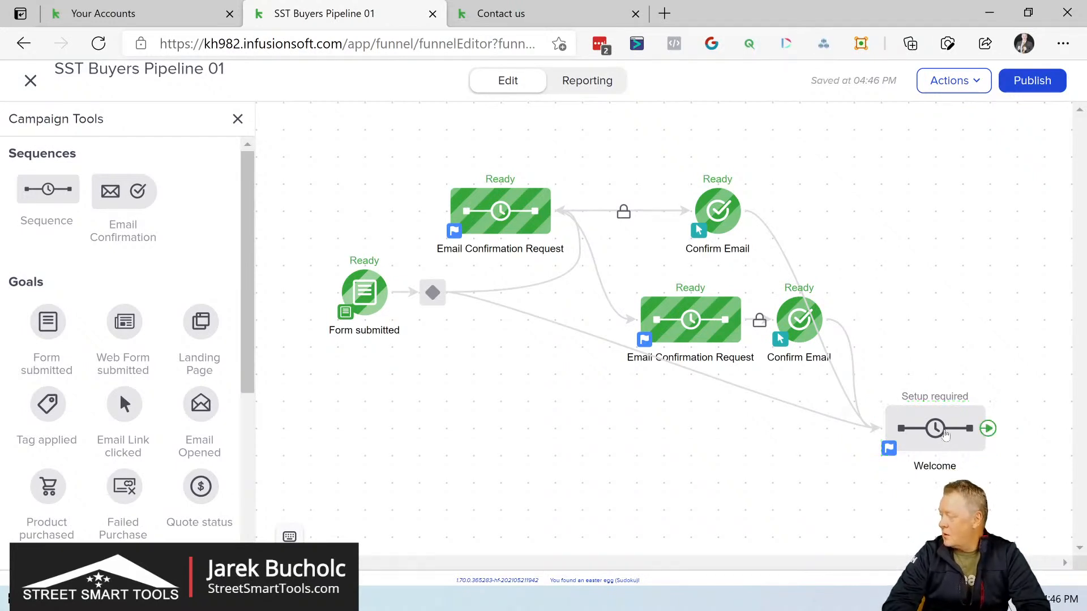
left_click(940, 437)
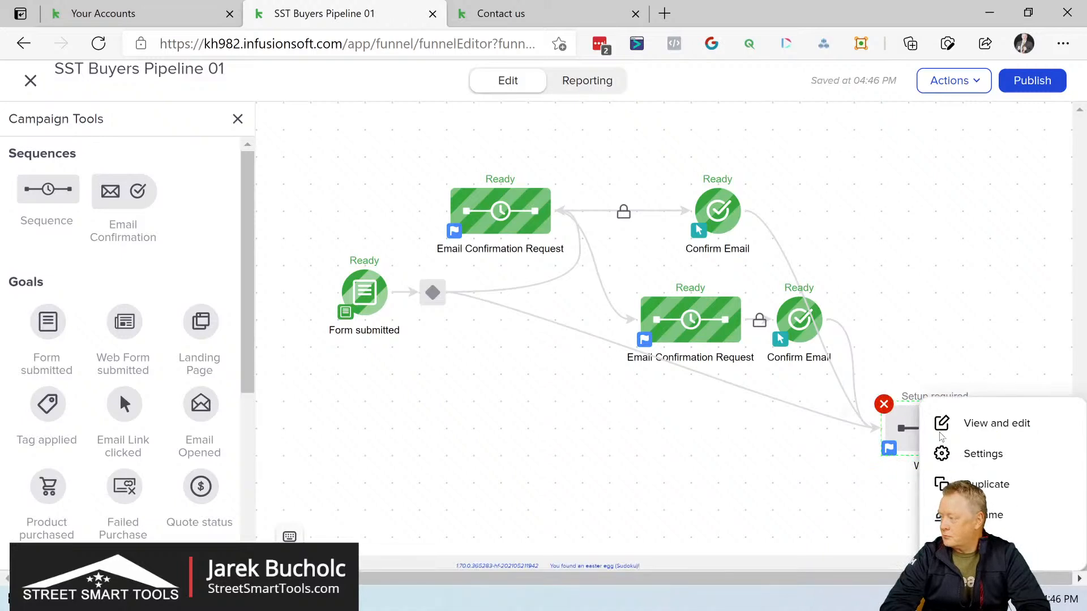
left_click(940, 431)
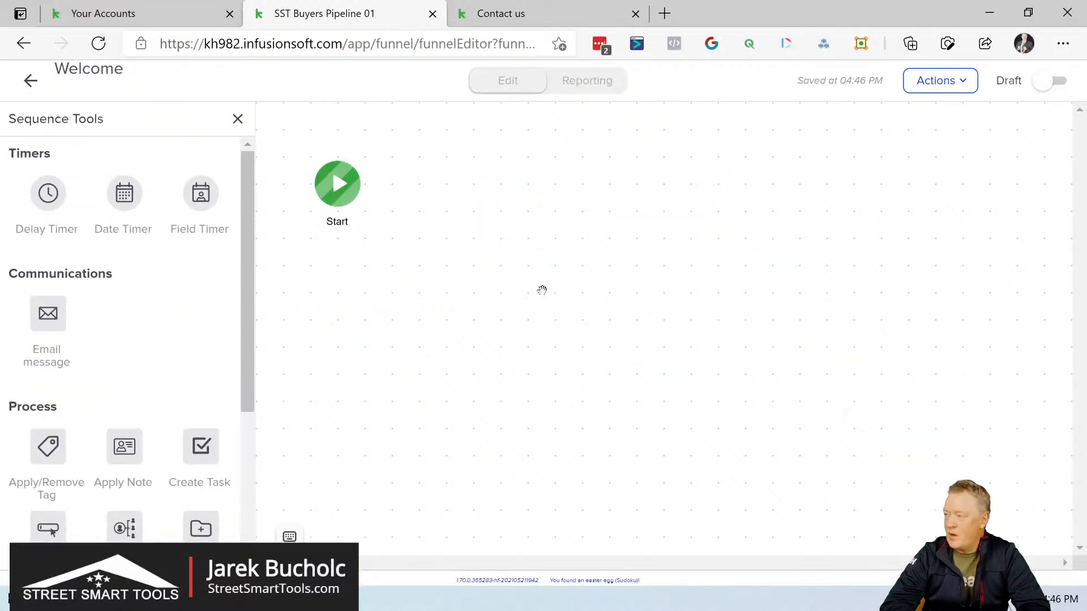
Step: Add an Apply/Remove Tag action after Start in the Welcome sequence, set to apply the SST Buyers Pipeline tag "Buyers Pipeline New Lead In"
mouse_move(365, 193)
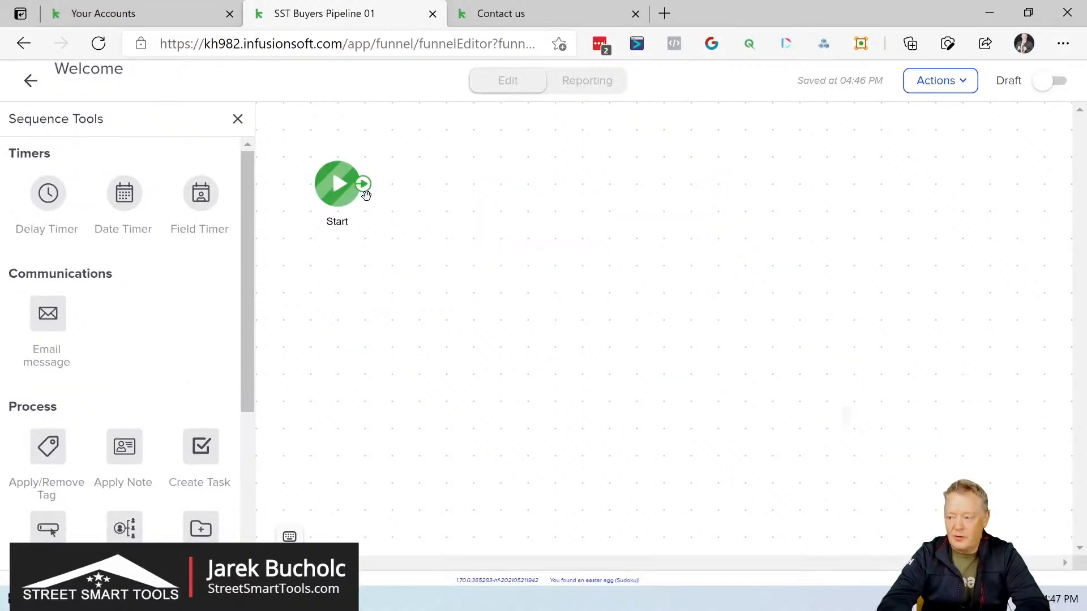
left_click_drag(45, 441, 446, 183)
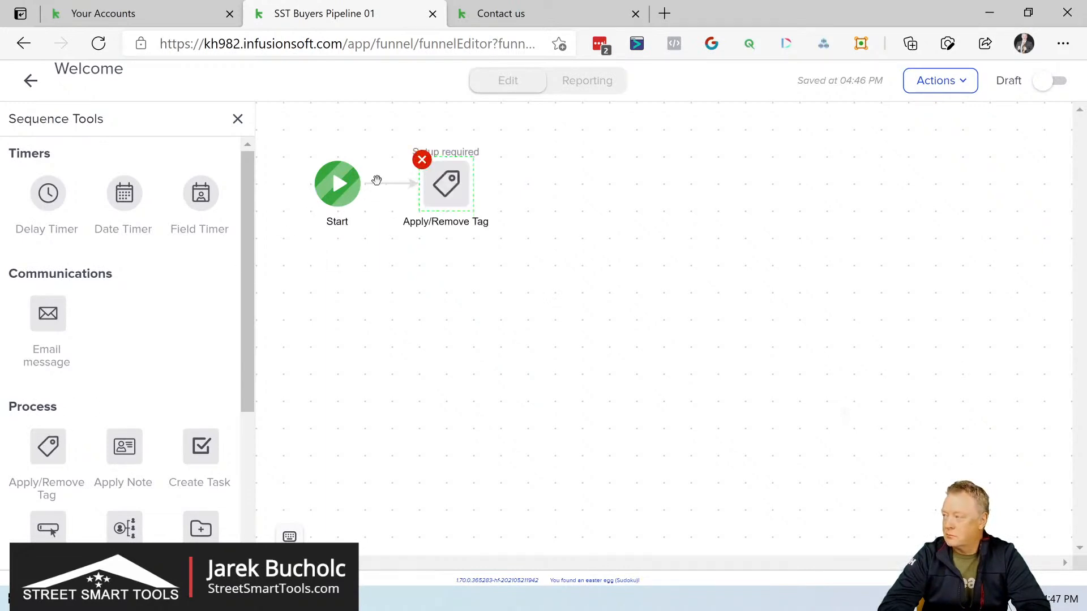
left_click(451, 189)
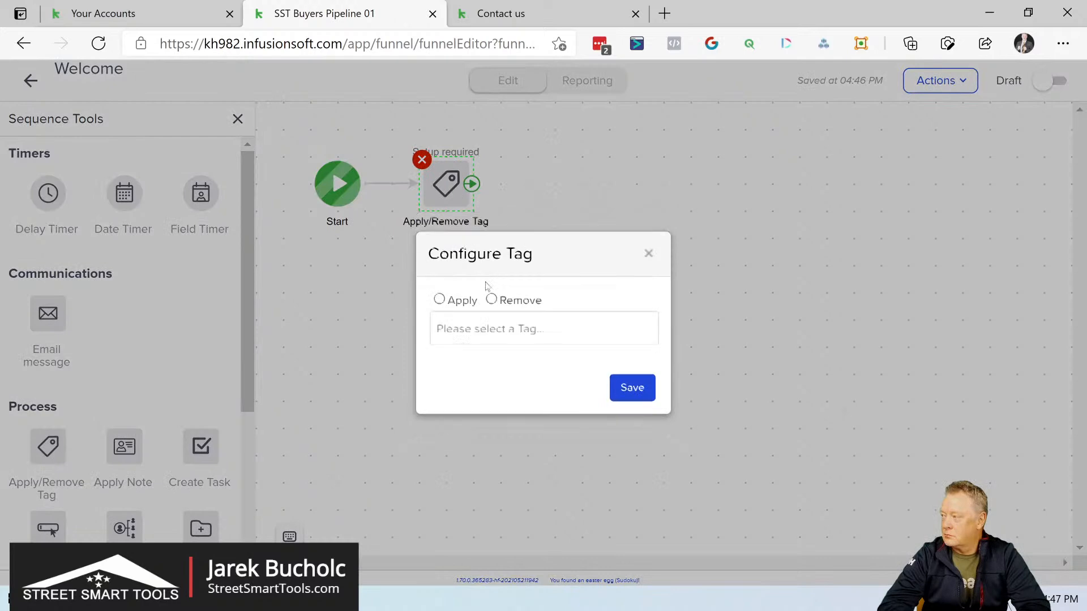
left_click(440, 299)
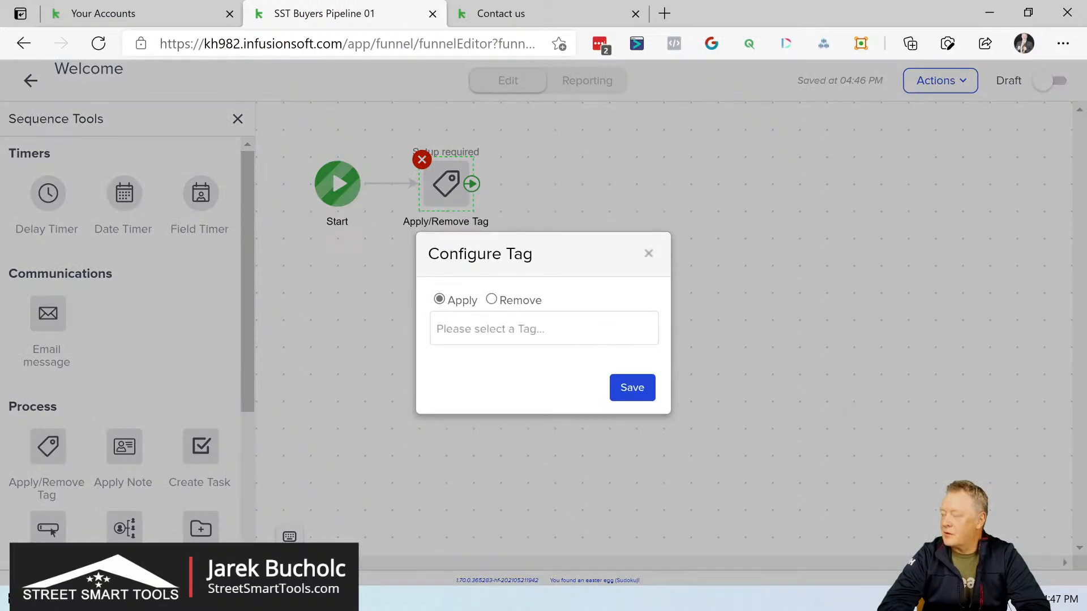
left_click(469, 324)
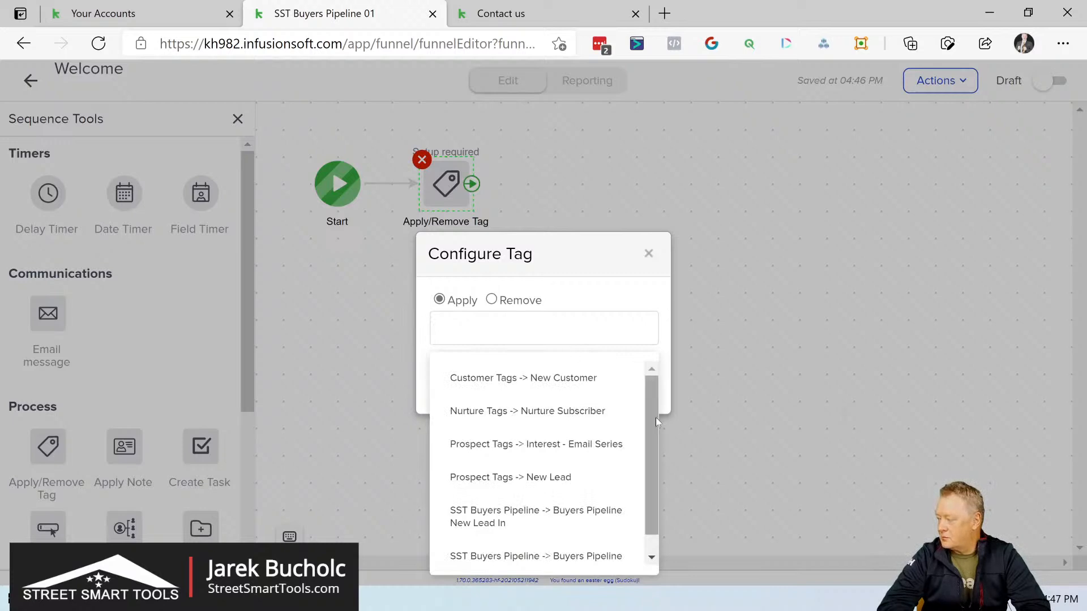
scroll(651, 412, "down", 1)
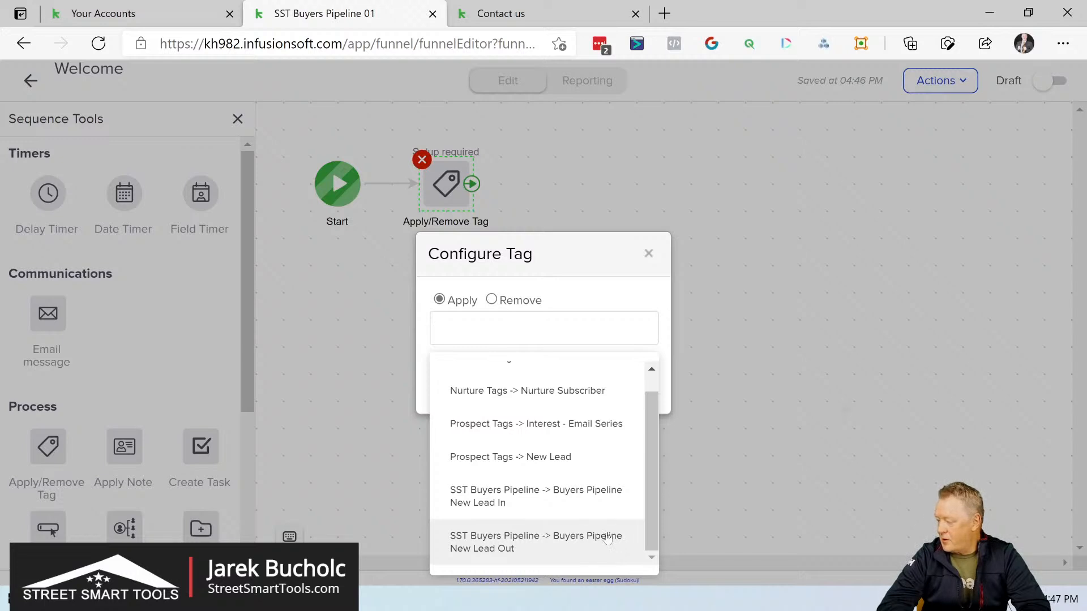
left_click(589, 494)
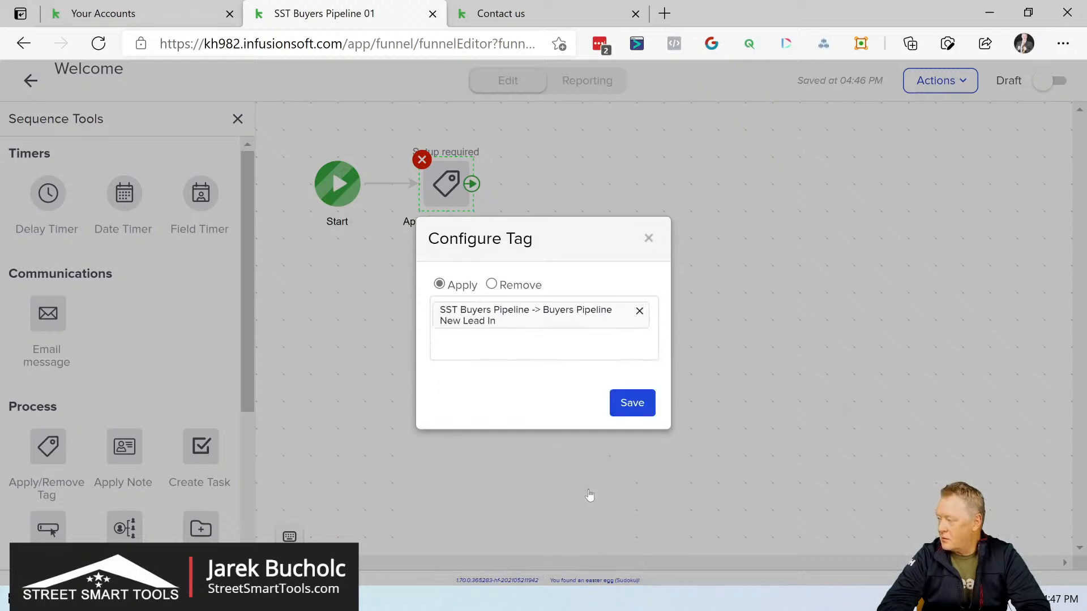
left_click(634, 404)
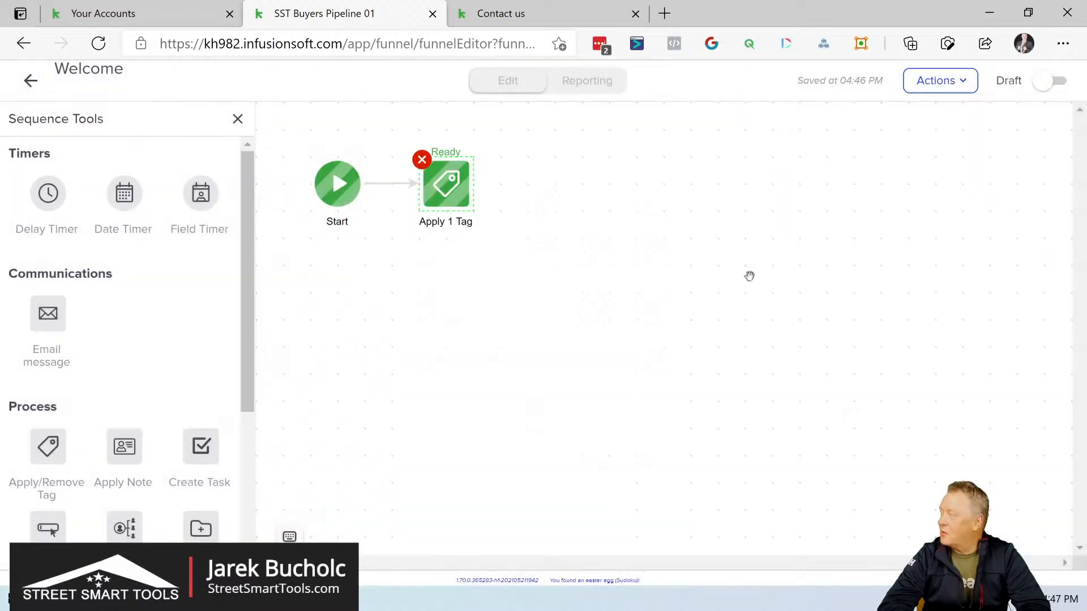
Step: Mark the Welcome sequence as Ready, return to the campaign, and move the sequence up beside the two Confirm Email goals
left_click(1059, 83)
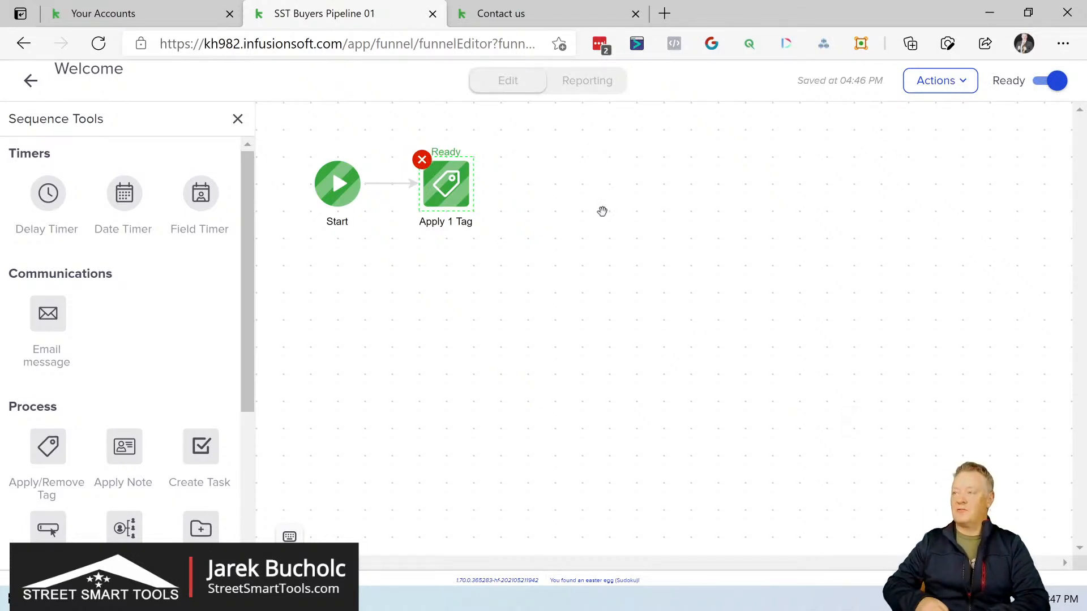
left_click(31, 81)
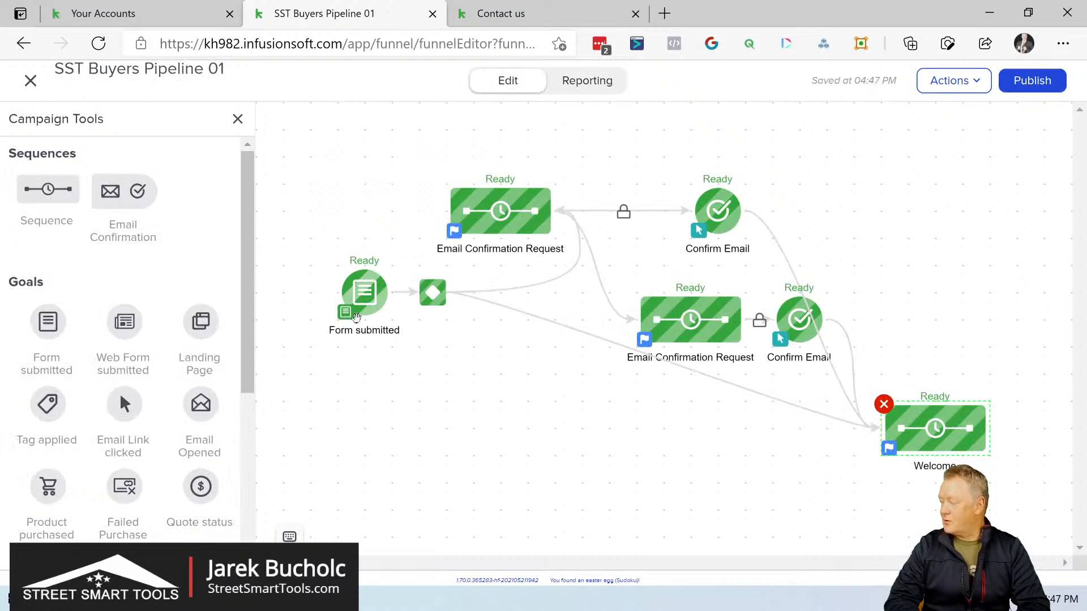
left_click_drag(923, 428, 954, 249)
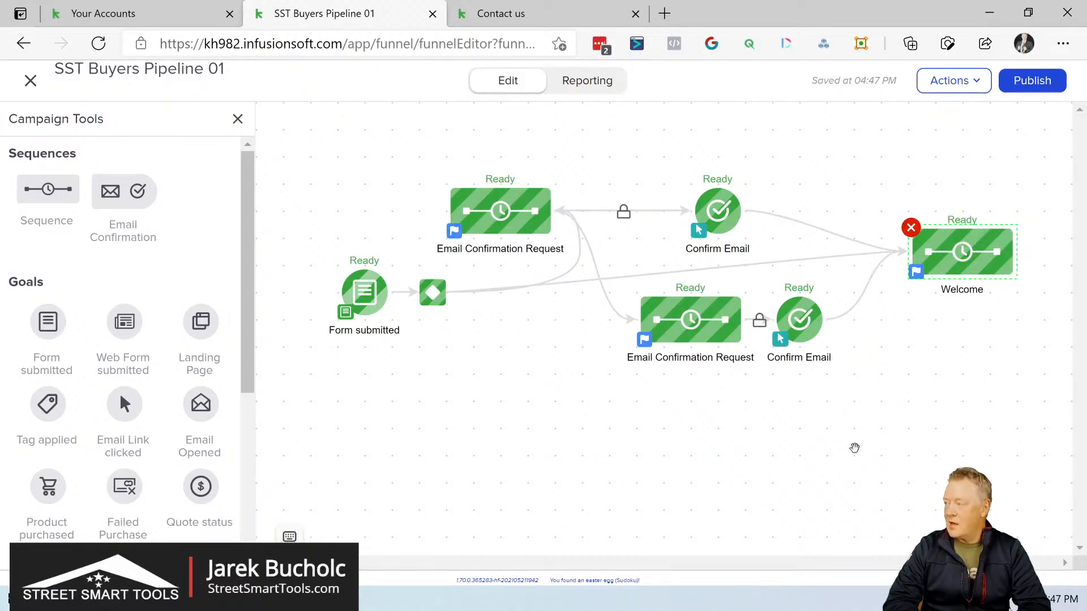
Step: Add a Pipeline Stage moved goal to the empty area below the Form submitted goal
left_click_drag(658, 439, 658, 397)
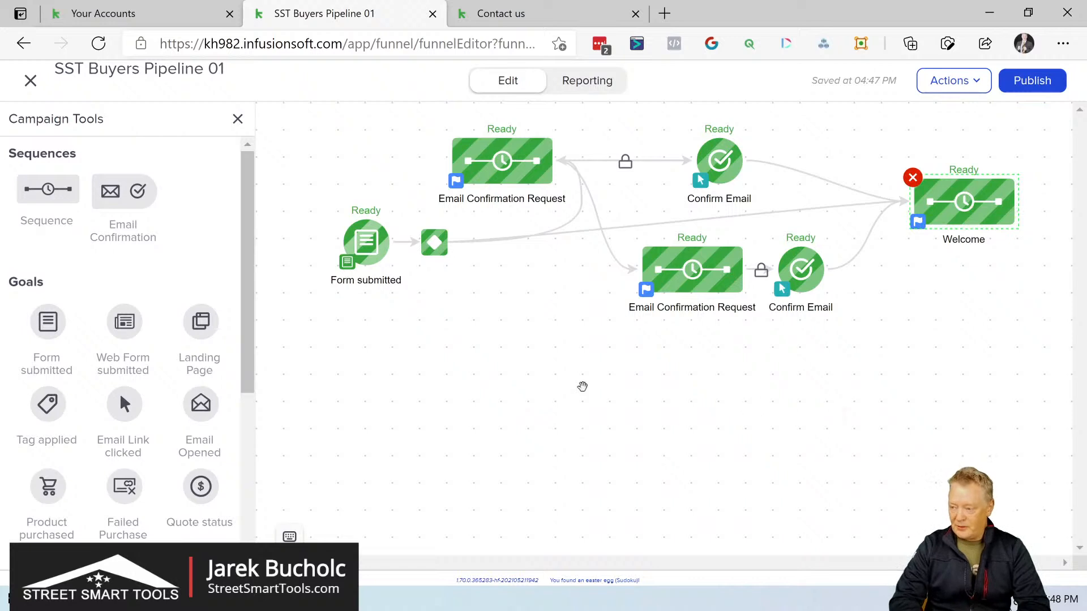
left_click_drag(252, 236, 261, 402)
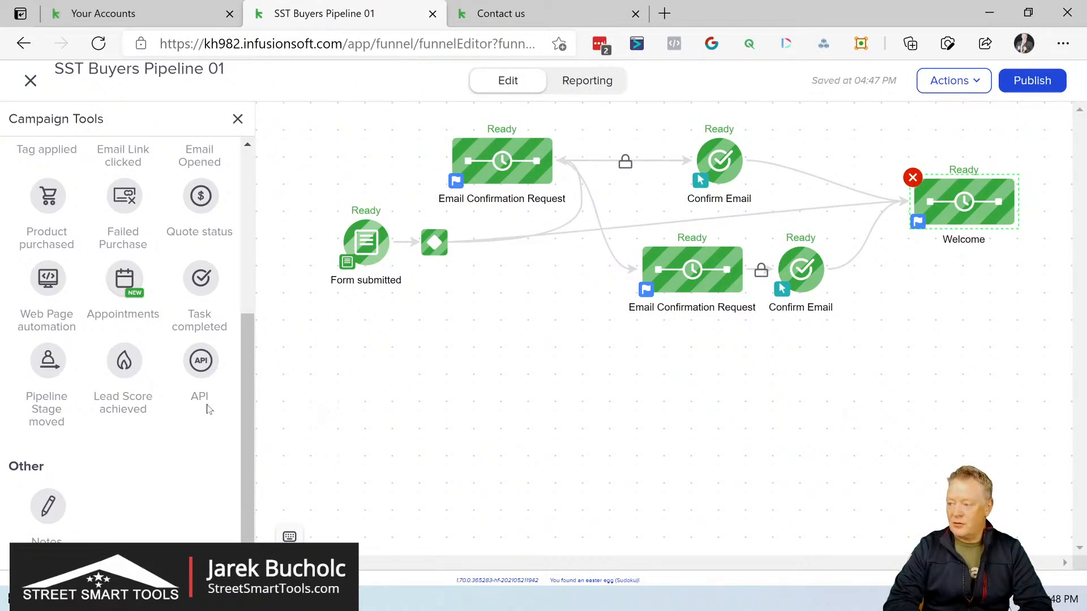
left_click_drag(41, 360, 384, 371)
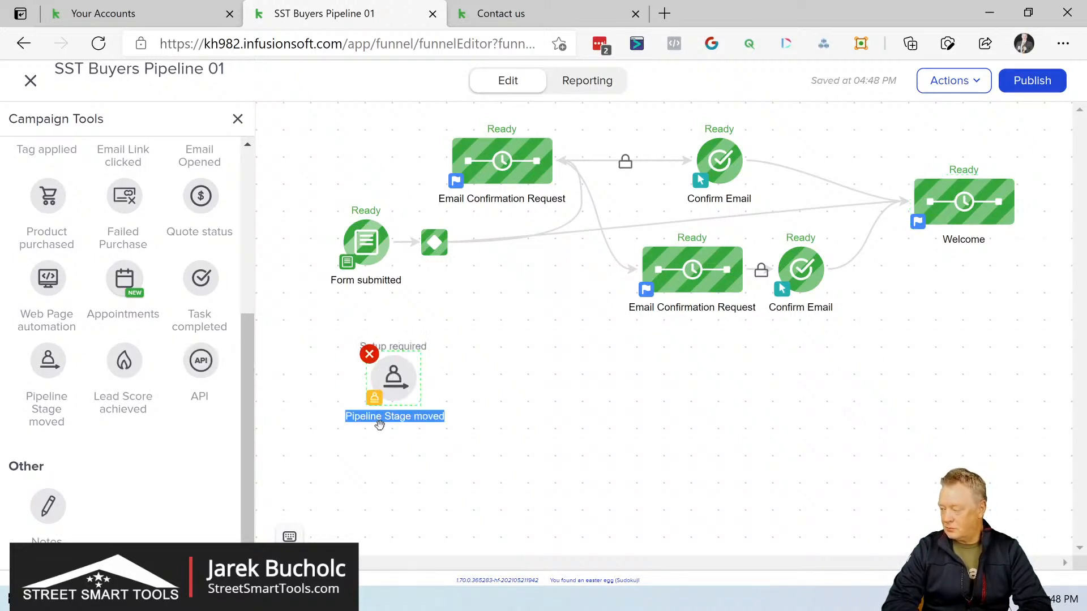
left_click(380, 425)
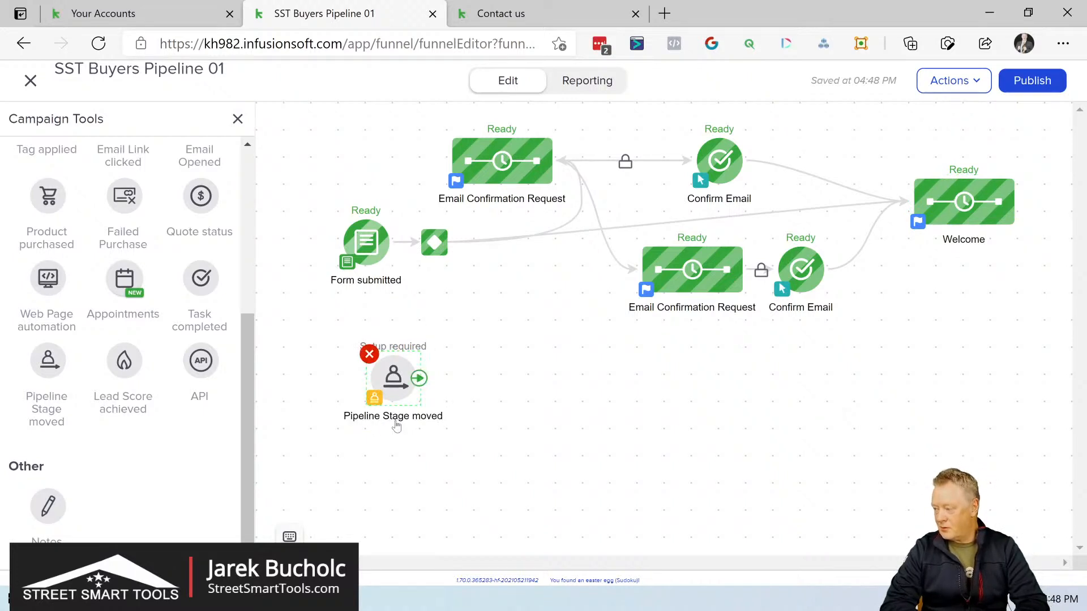
left_click(395, 420)
key("BackSpace")
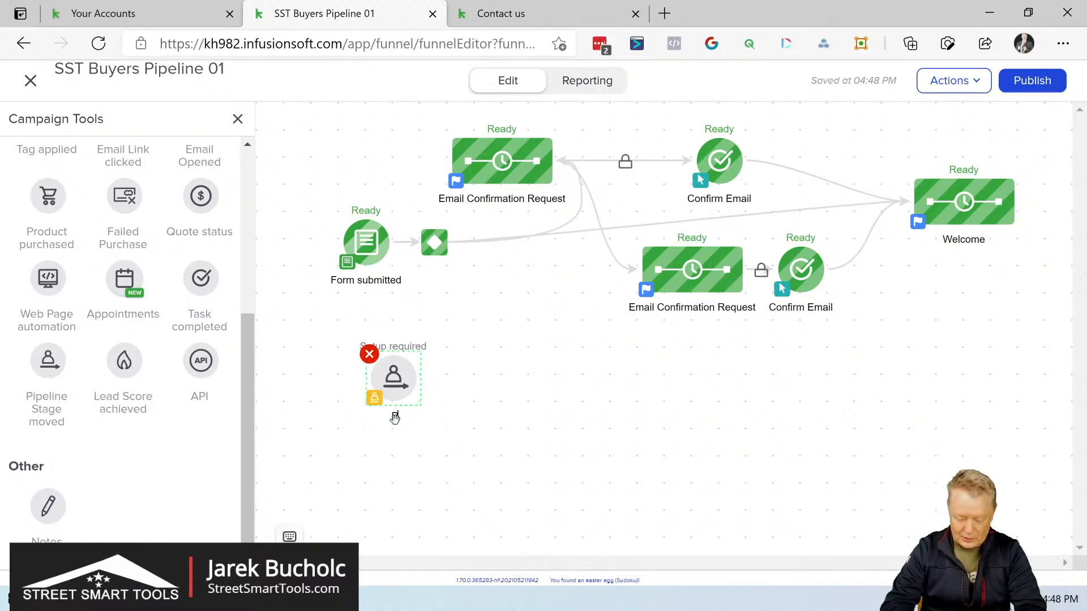
left_click(425, 399)
key("BackSpace")
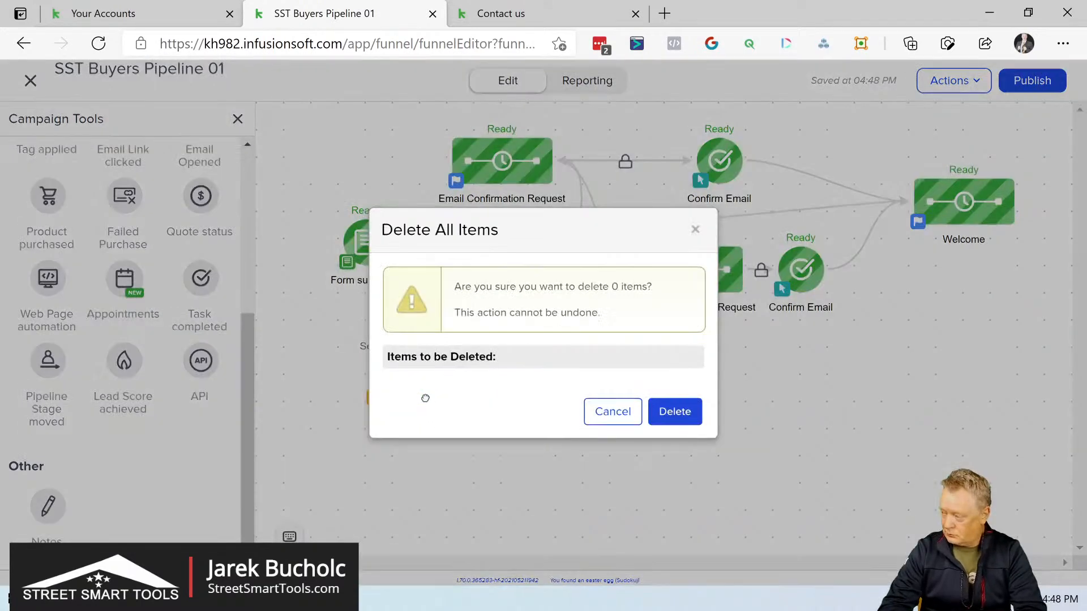
left_click(608, 414)
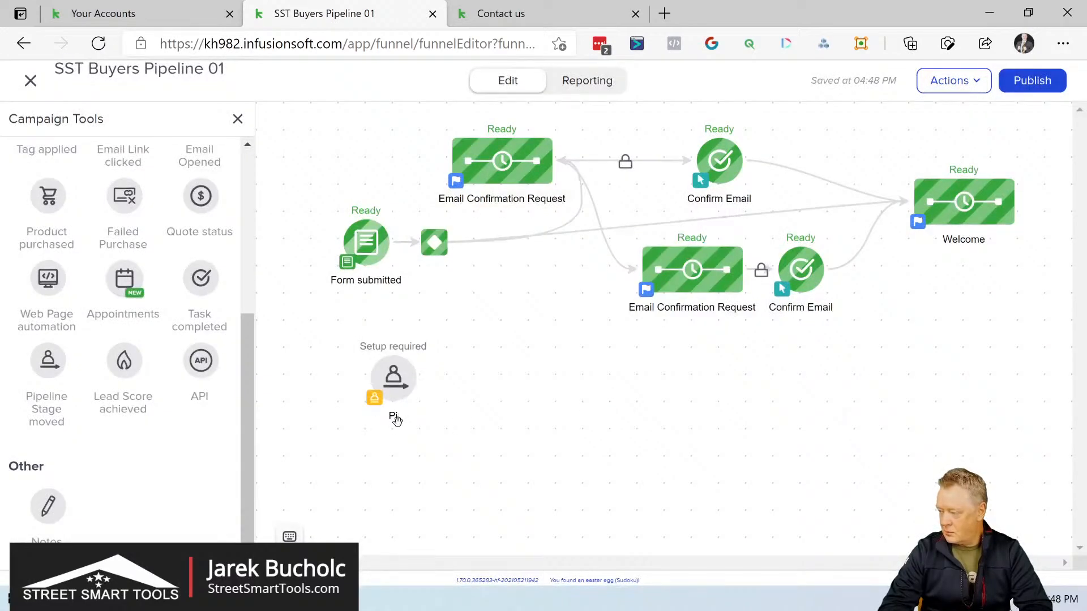
Step: Configure the Pipeline Stage moved goal to trigger when moving into the New Leads stage of the Buyers pipeline
right_click(400, 379)
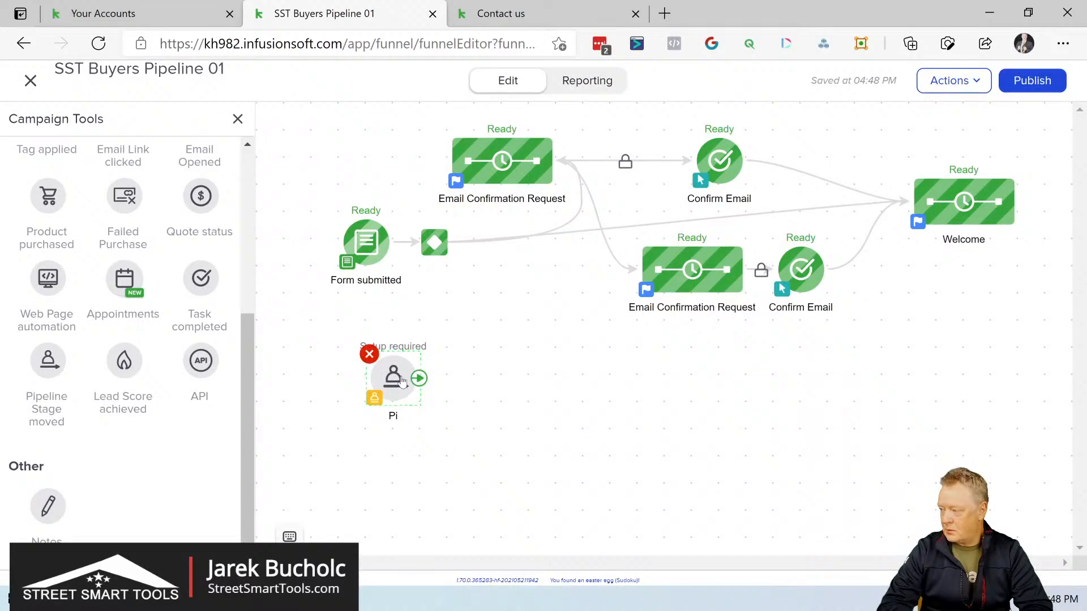
left_click(450, 403)
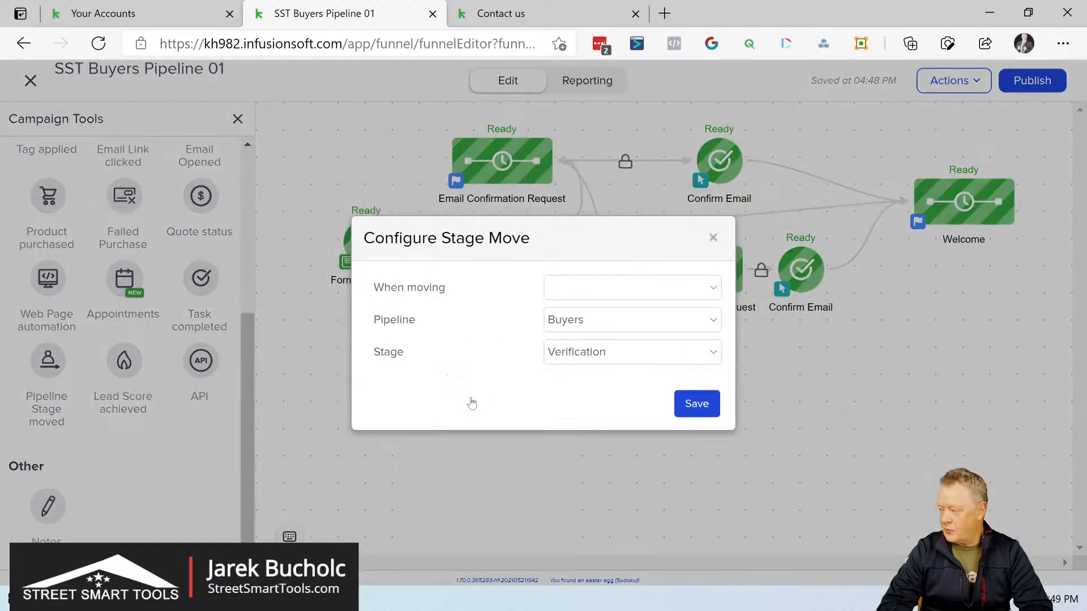
left_click(715, 289)
left_click(633, 325)
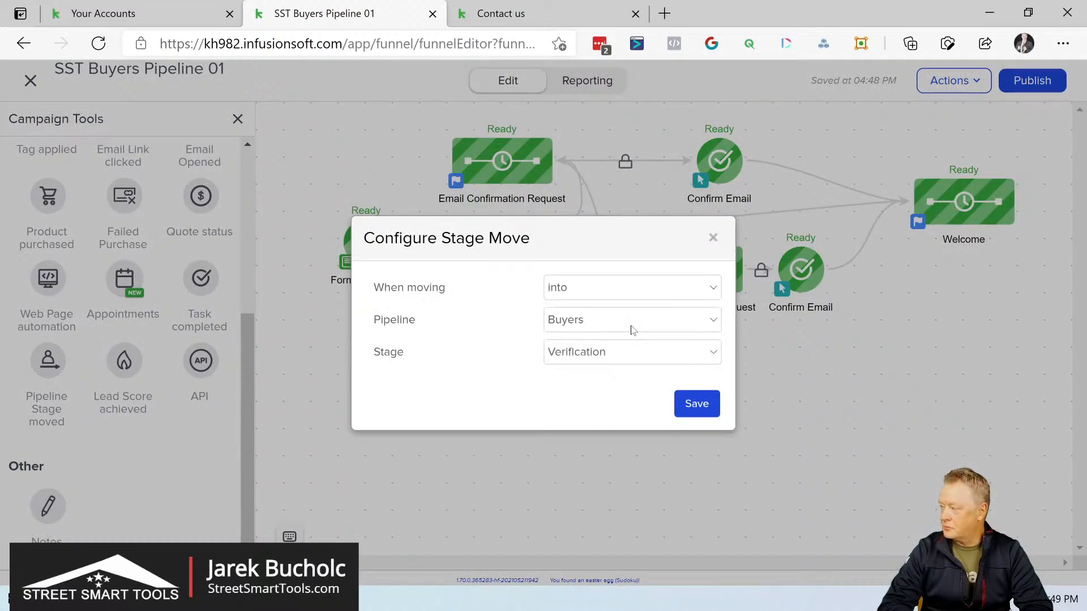
left_click(628, 355)
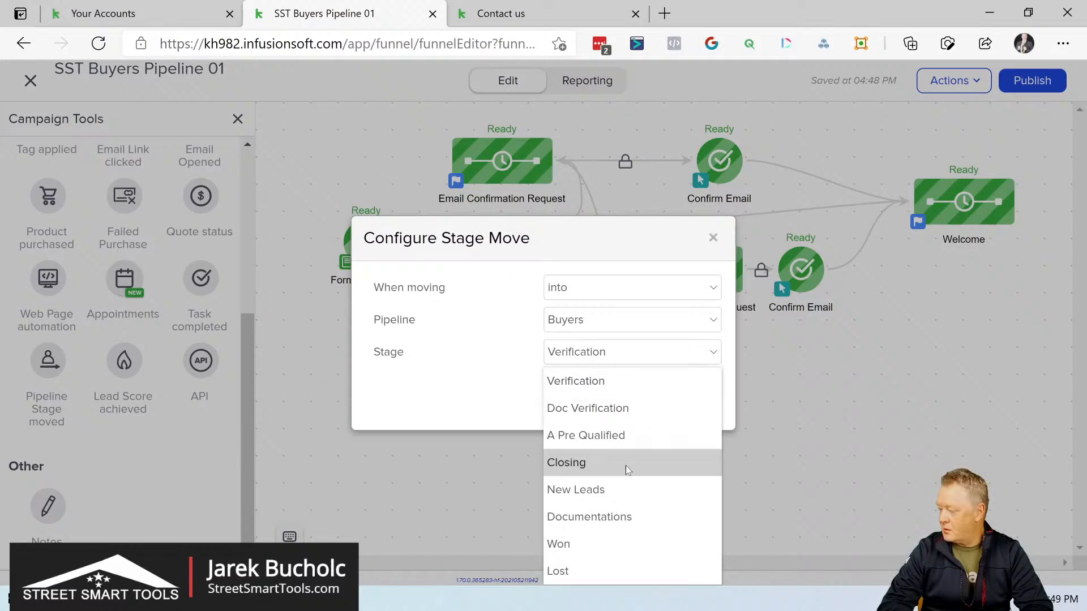
left_click(613, 492)
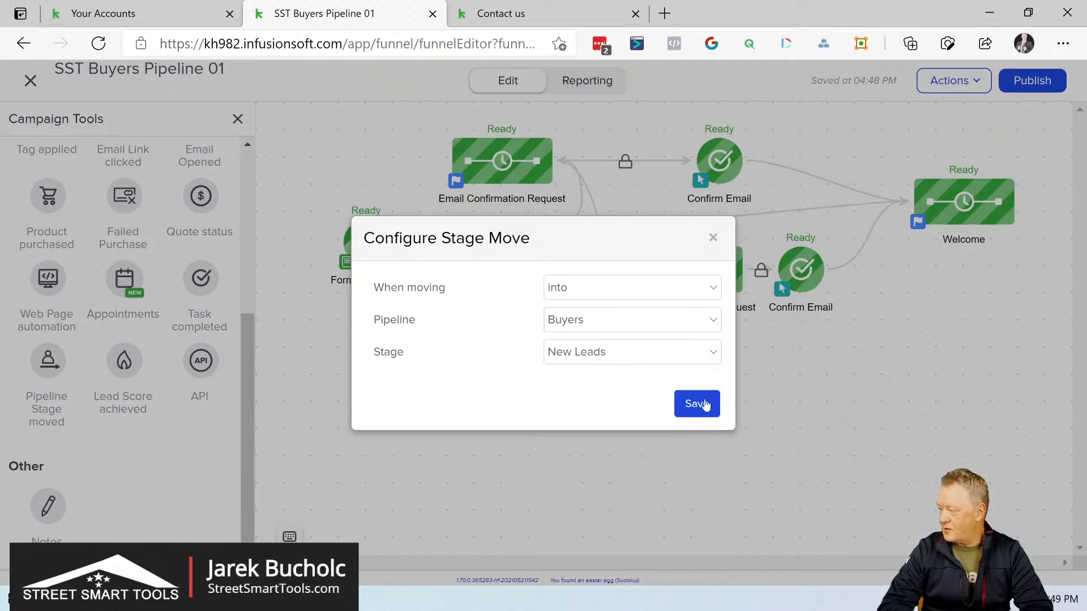
left_click(701, 405)
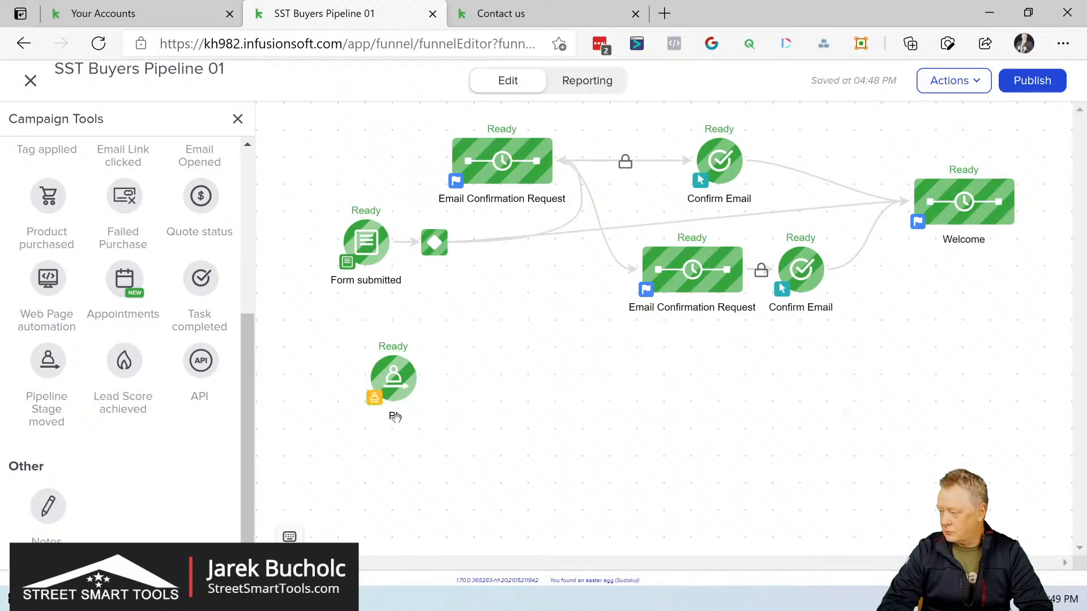
Step: Rename the Pipeline Stage moved goal below the Form submitted goal as "Into Pipeline New Lead" on two lines
double_click(394, 418)
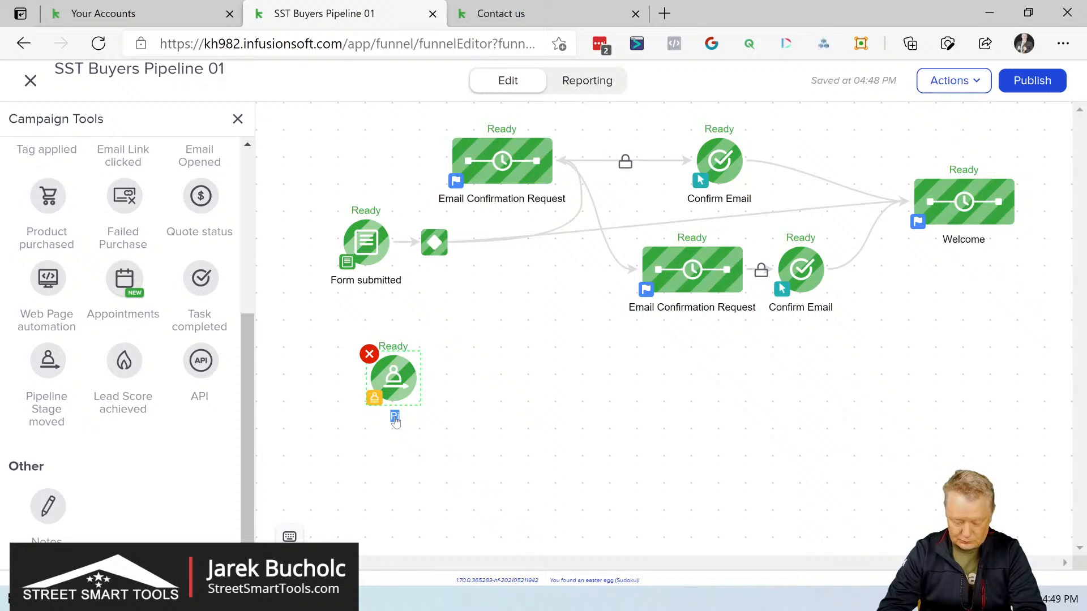
key("BackSpace")
type("Into Pipeline ")
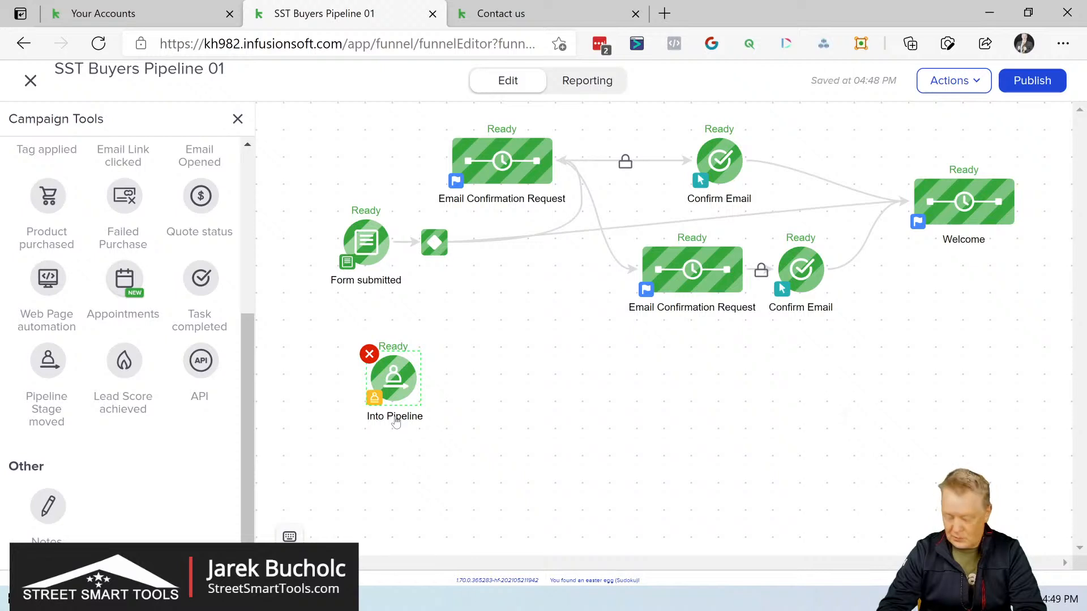
type("New Lead")
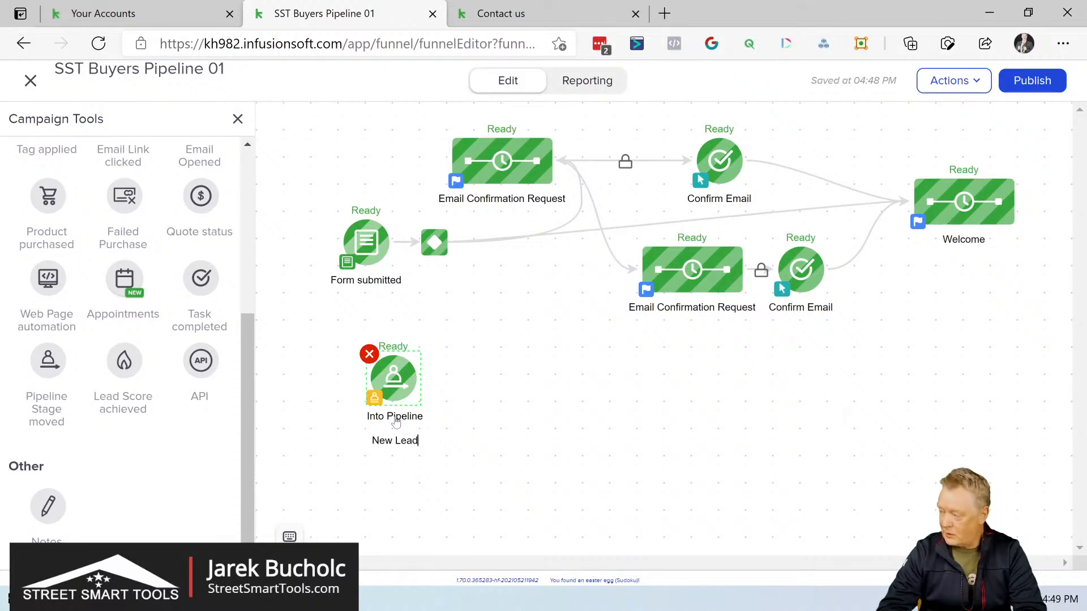
left_click(473, 412)
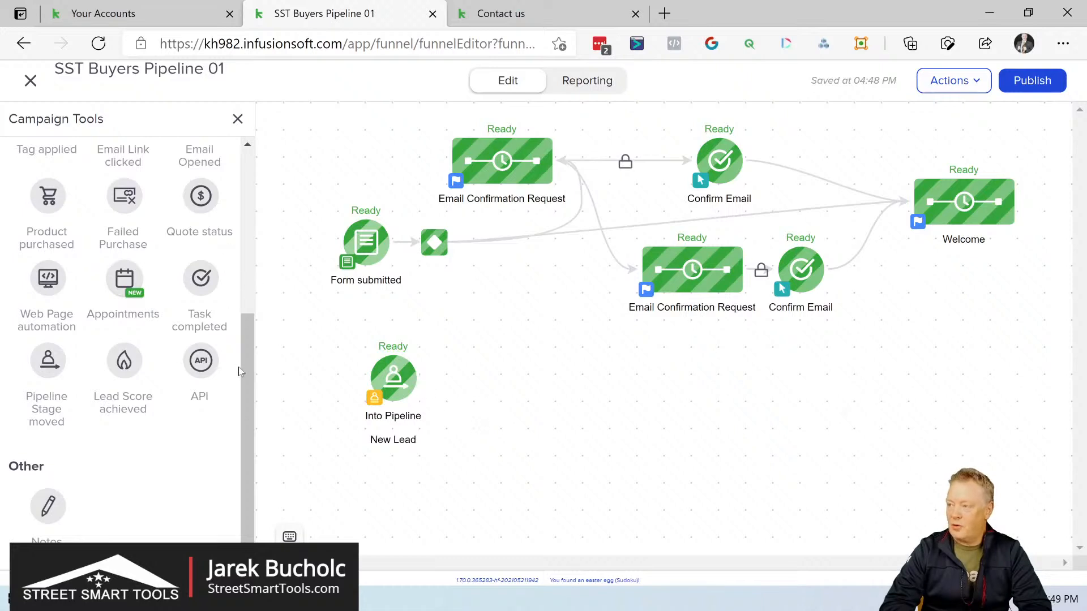
Step: Add a sequence beside the Into Pipeline New Lead goal and connect the goal to it
left_click_drag(247, 366, 247, 202)
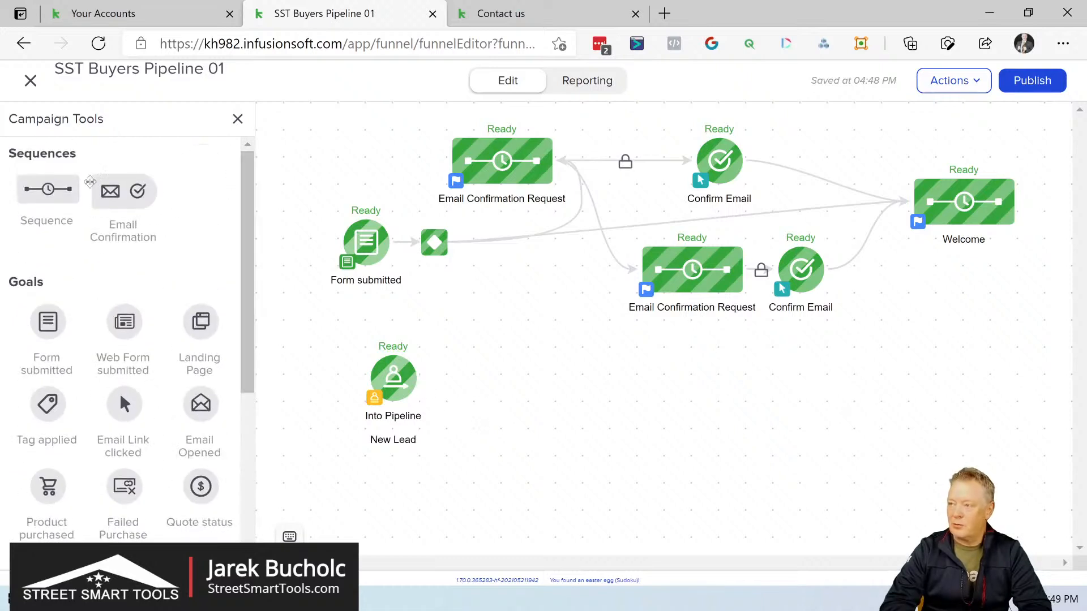
left_click_drag(75, 188, 512, 374)
left_click_drag(419, 378, 528, 378)
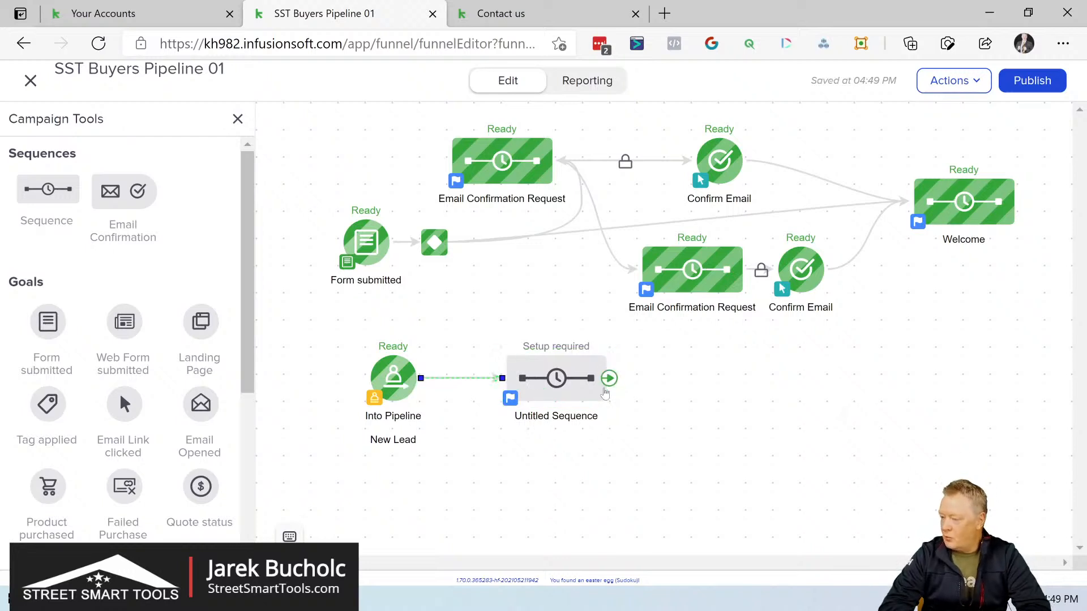
Step: Add another Pipeline Stage moved goal after the untitled sequence and connect the sequence to it
scroll(249, 357, "down", 4)
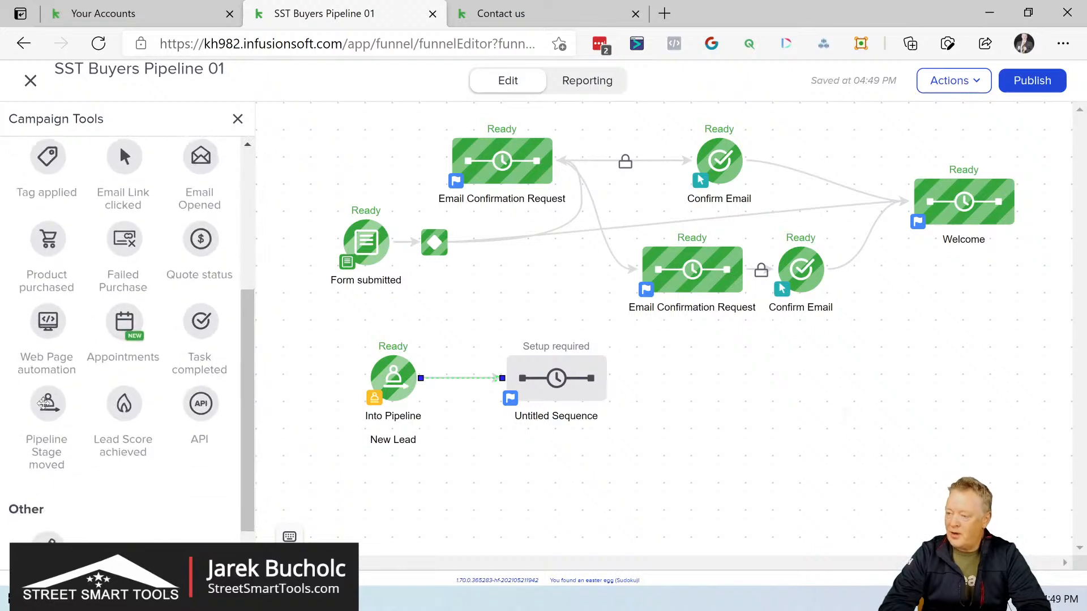
left_click_drag(50, 405, 677, 377)
mouse_move(609, 382)
left_click_drag(609, 379, 691, 378)
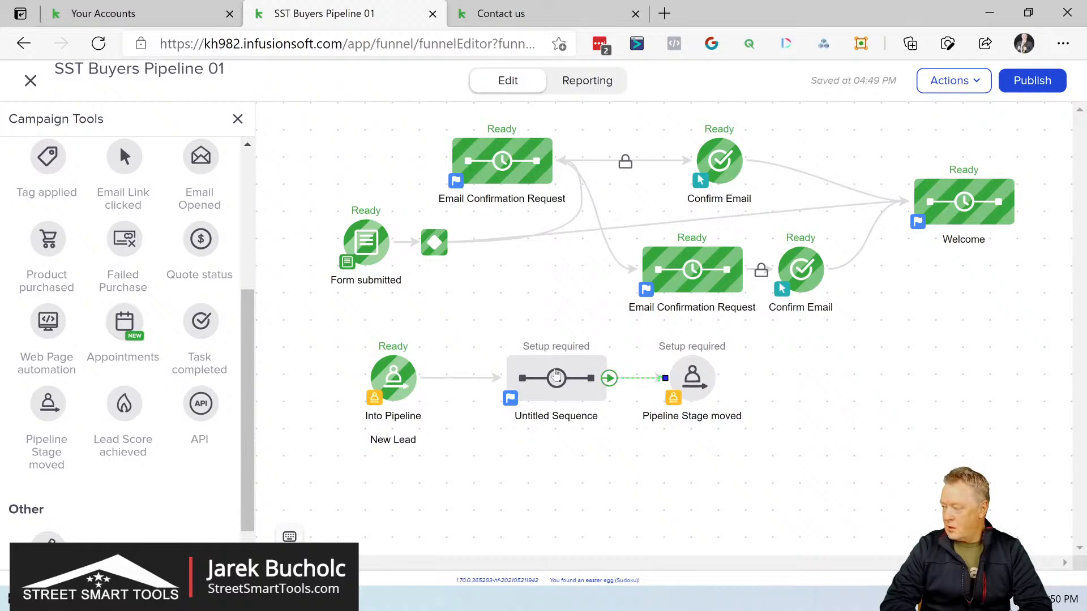
Step: Open the untitled sequence and add an Apply/Remove Tag action after Start
left_click(555, 373)
double_click(542, 370)
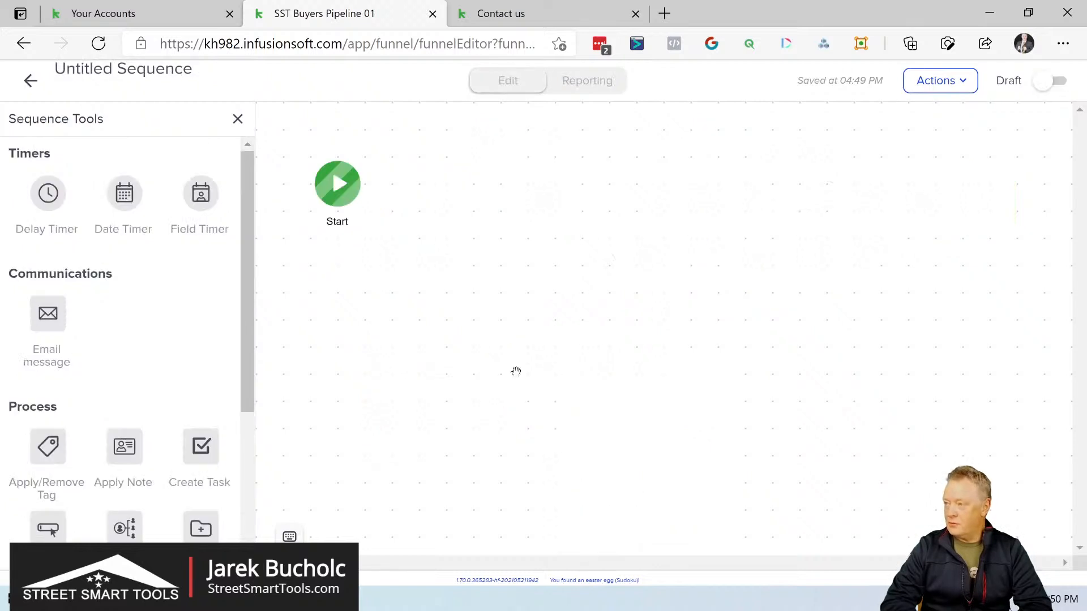
left_click(248, 173)
mouse_move(335, 180)
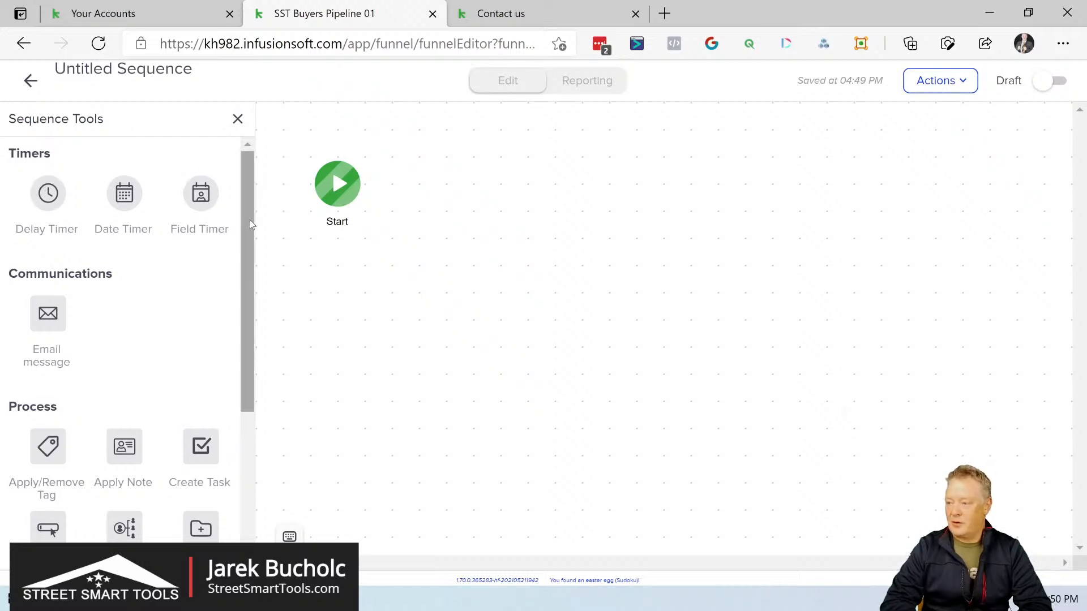
left_click_drag(245, 219, 249, 142)
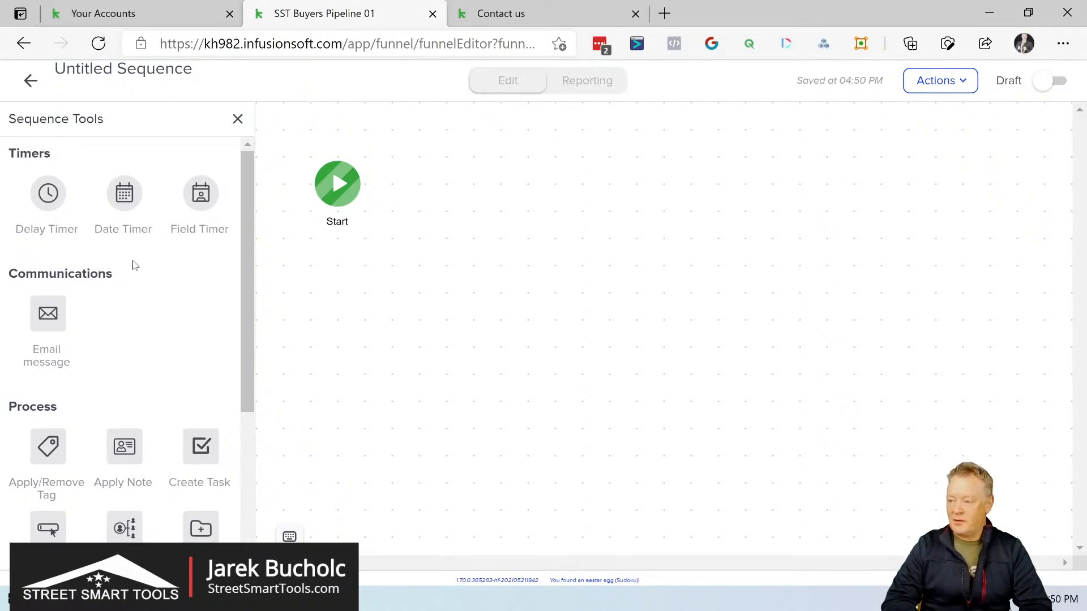
left_click_drag(45, 449, 403, 172)
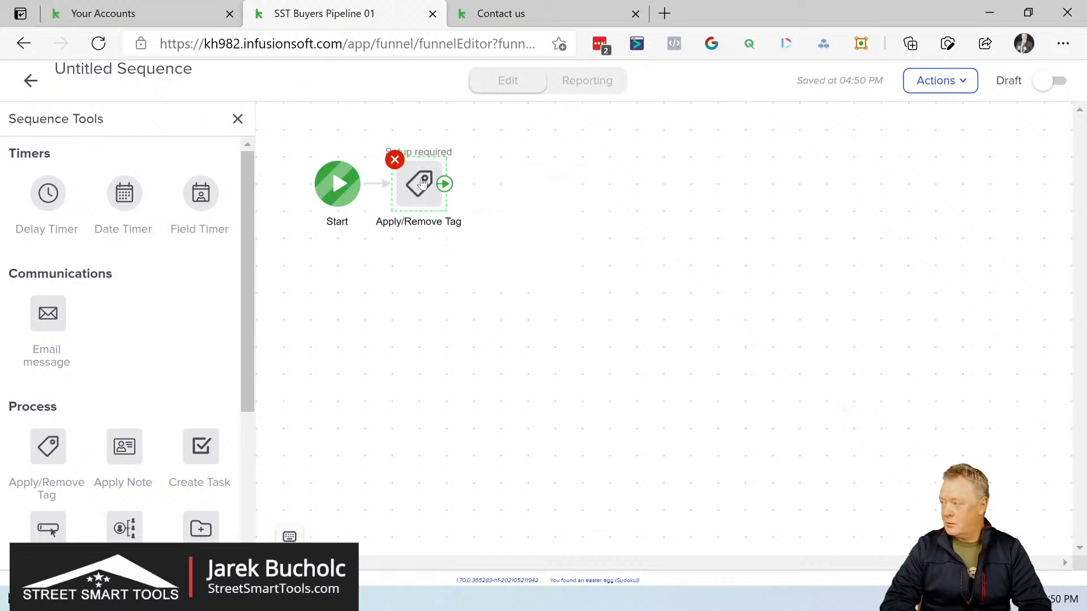
Step: Configure the tag action to apply the SST Buyers Pipeline tag "Buyers Pipeline New Lead In" and save it
left_click(422, 182)
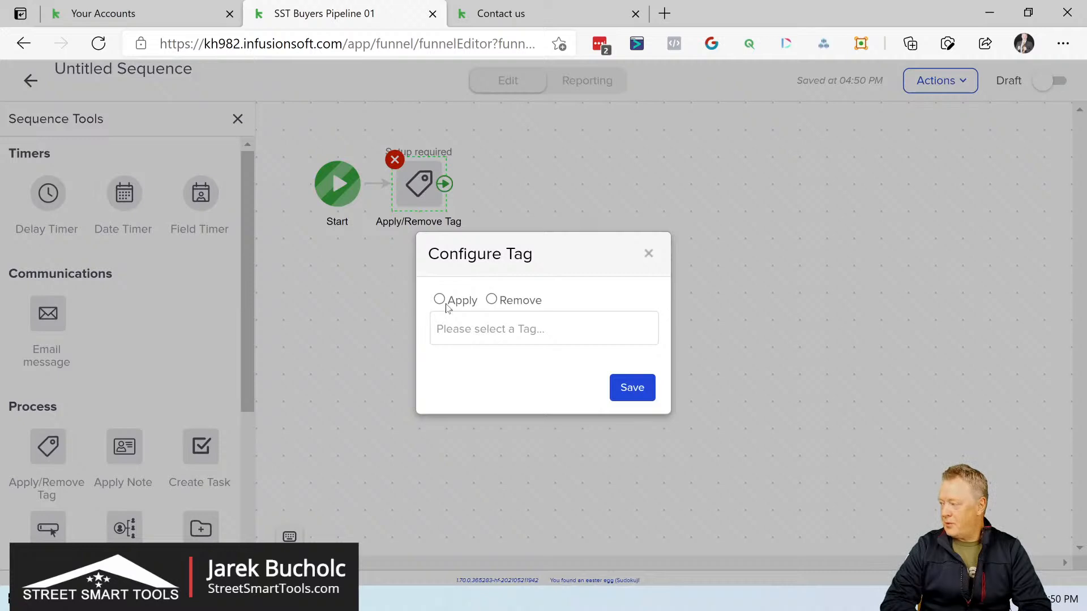
left_click(499, 328)
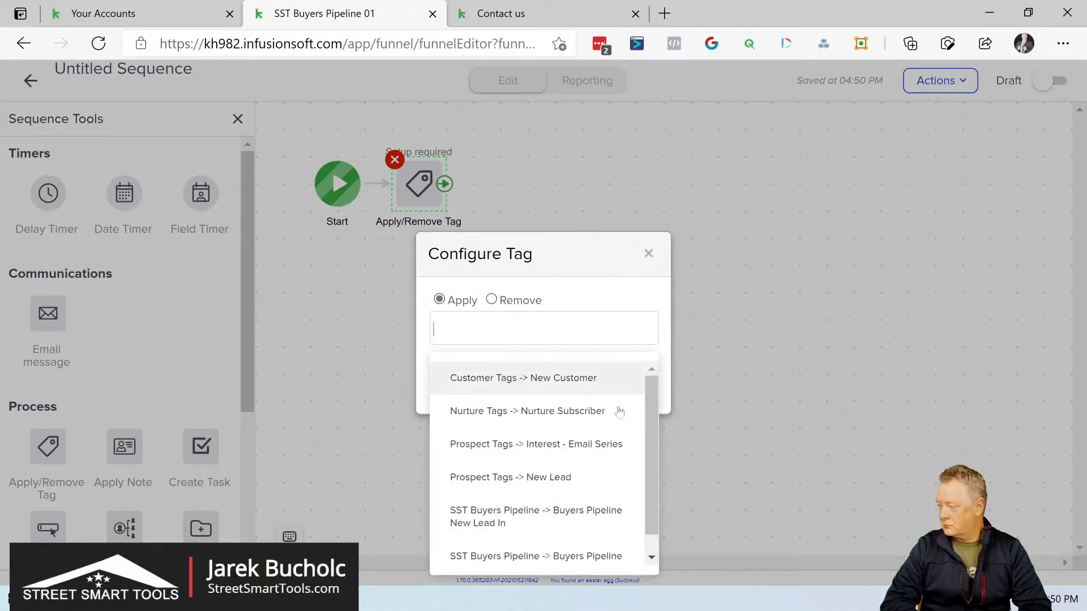
scroll(611, 463, "down", 1)
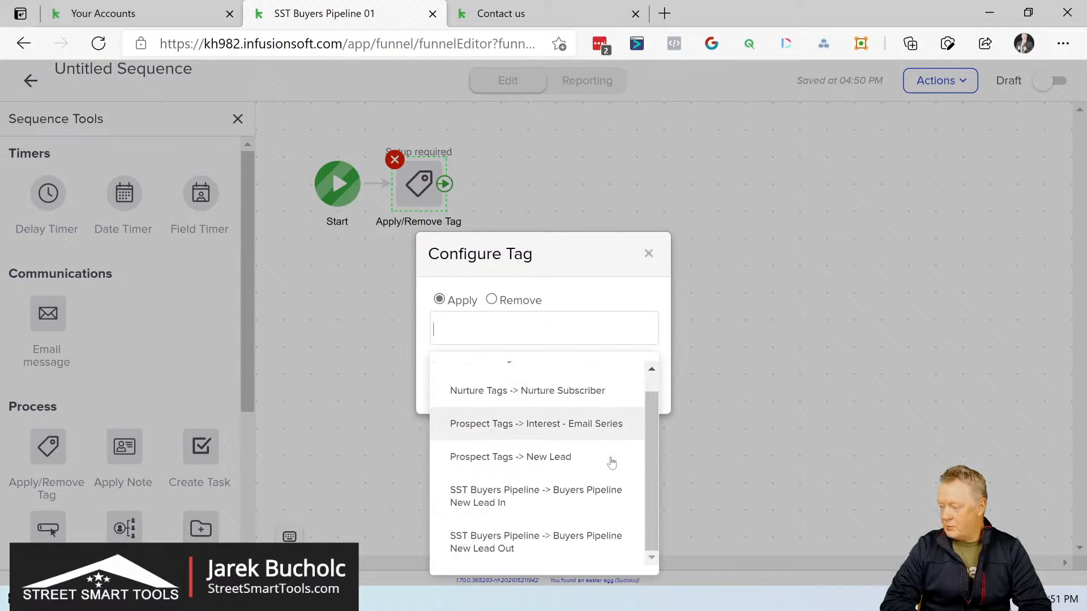
left_click_drag(651, 464, 653, 498)
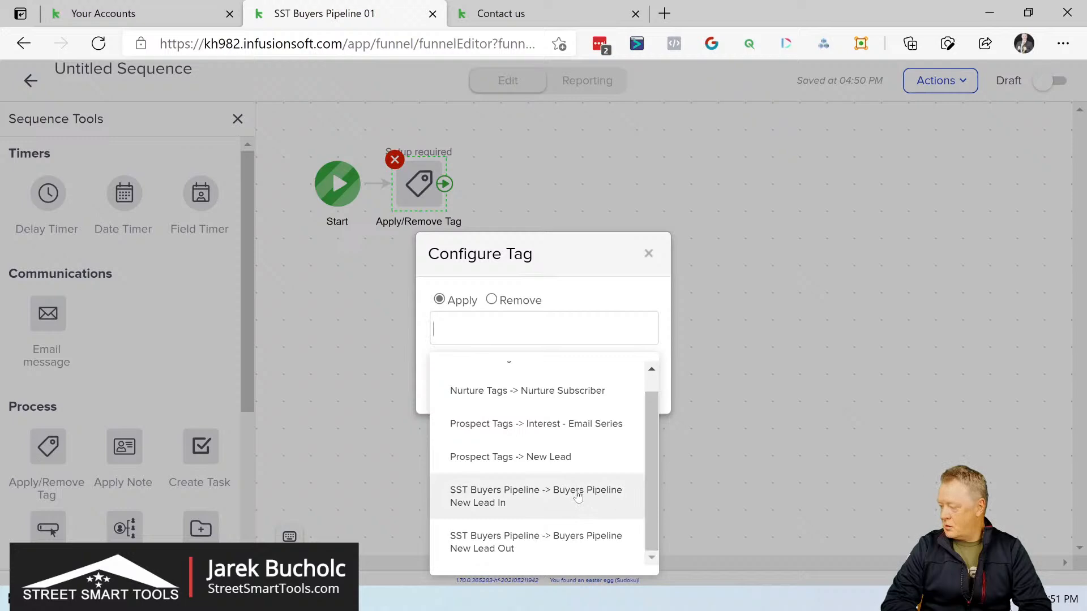
left_click(577, 497)
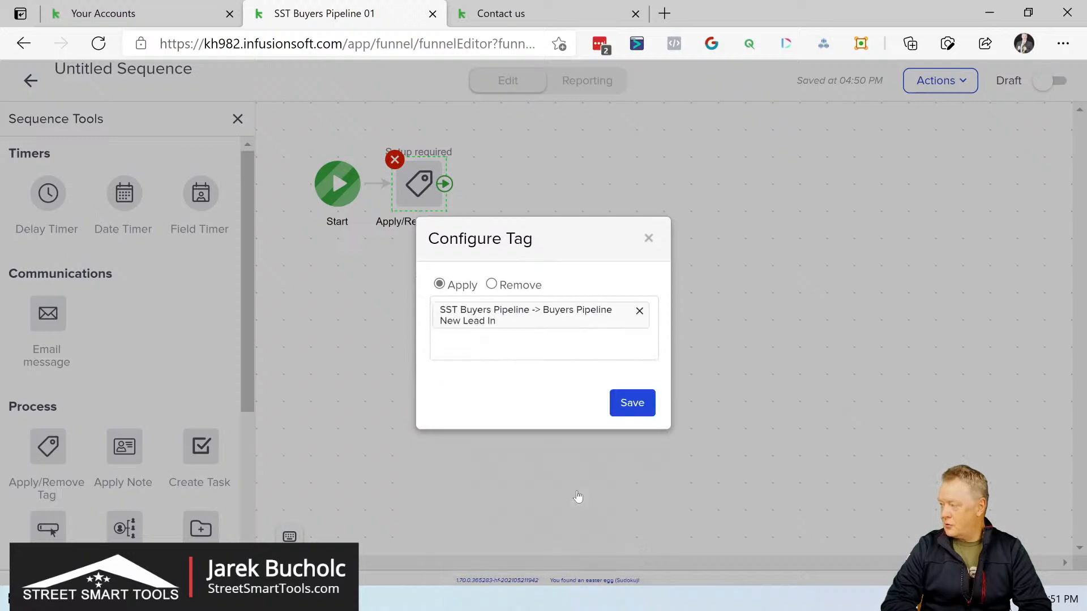
left_click(632, 403)
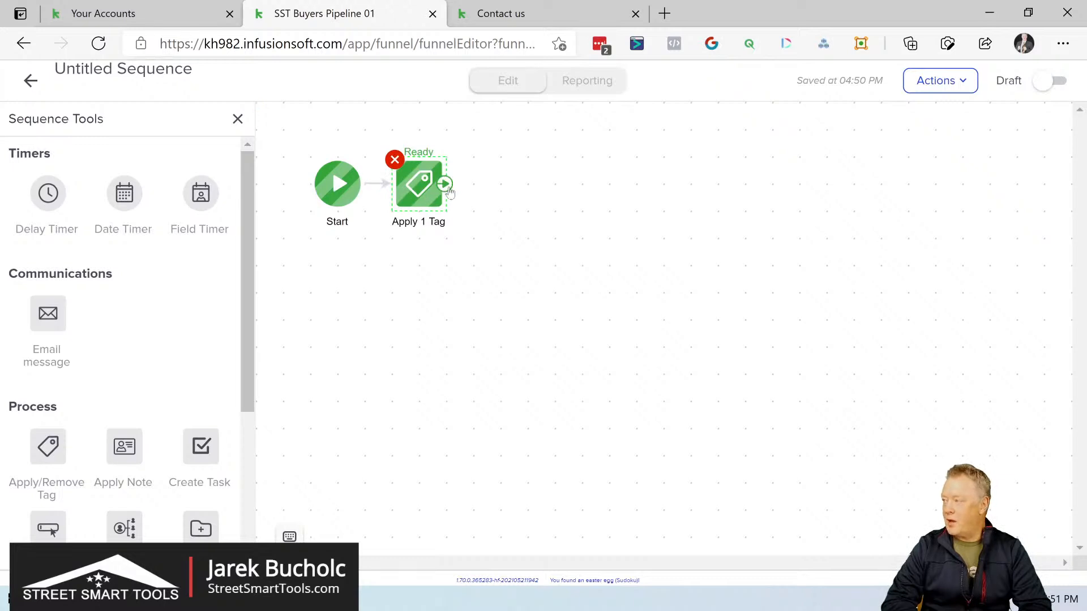
Step: Add an Apply Note action after the tag action and set its action type to Other
left_click_drag(445, 183, 493, 178)
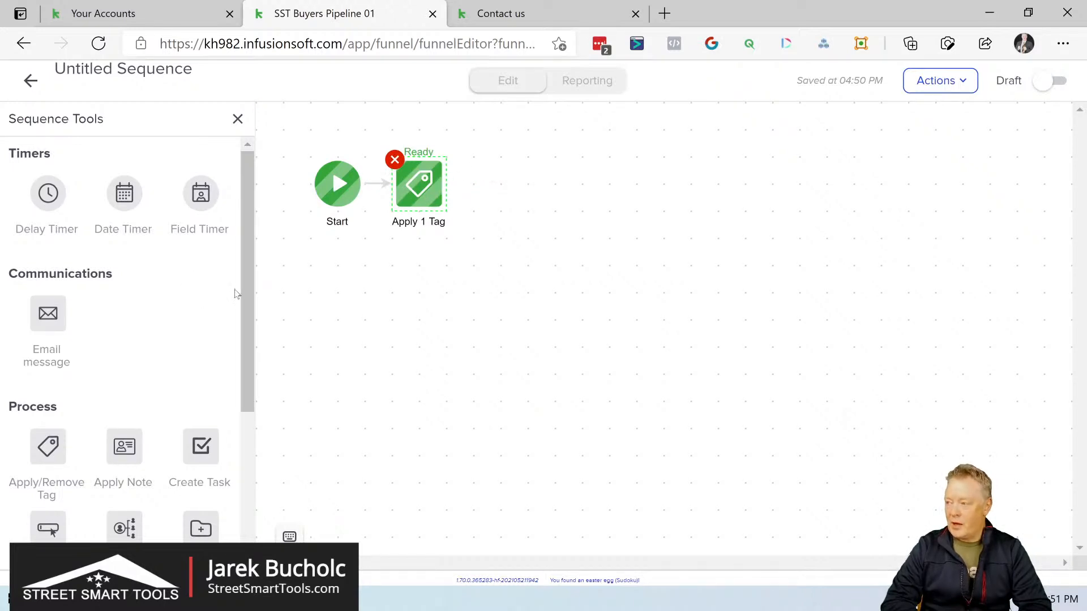
left_click_drag(246, 277, 244, 373)
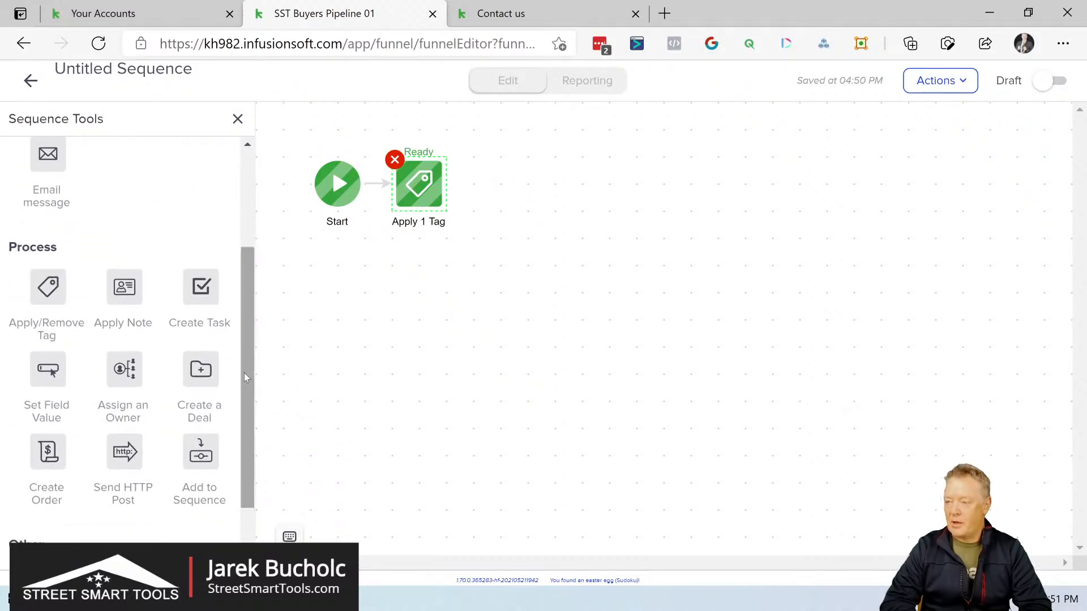
left_click_drag(119, 286, 499, 175)
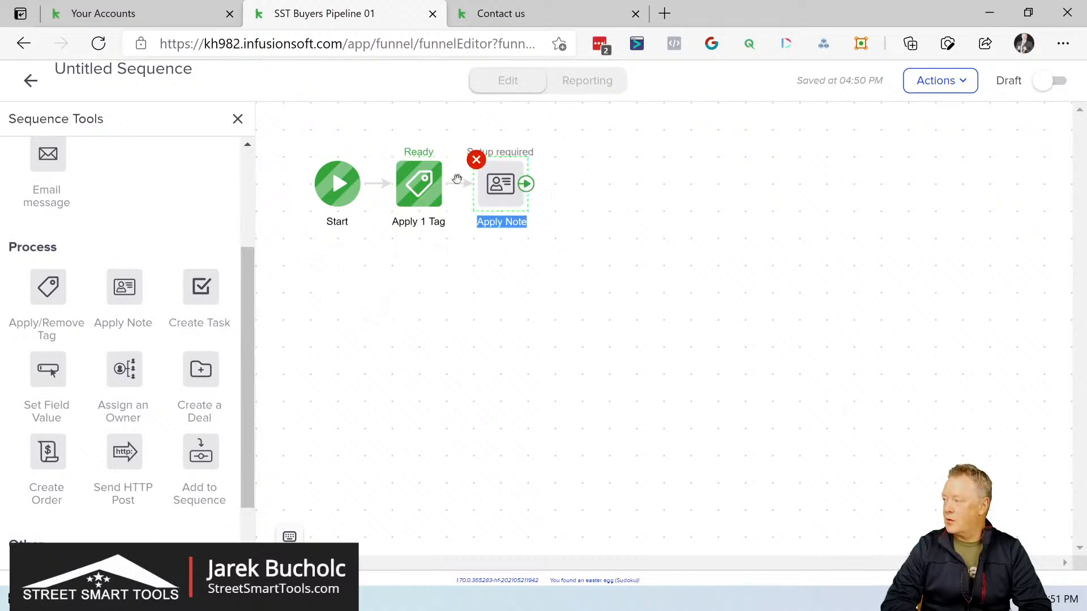
left_click(515, 183)
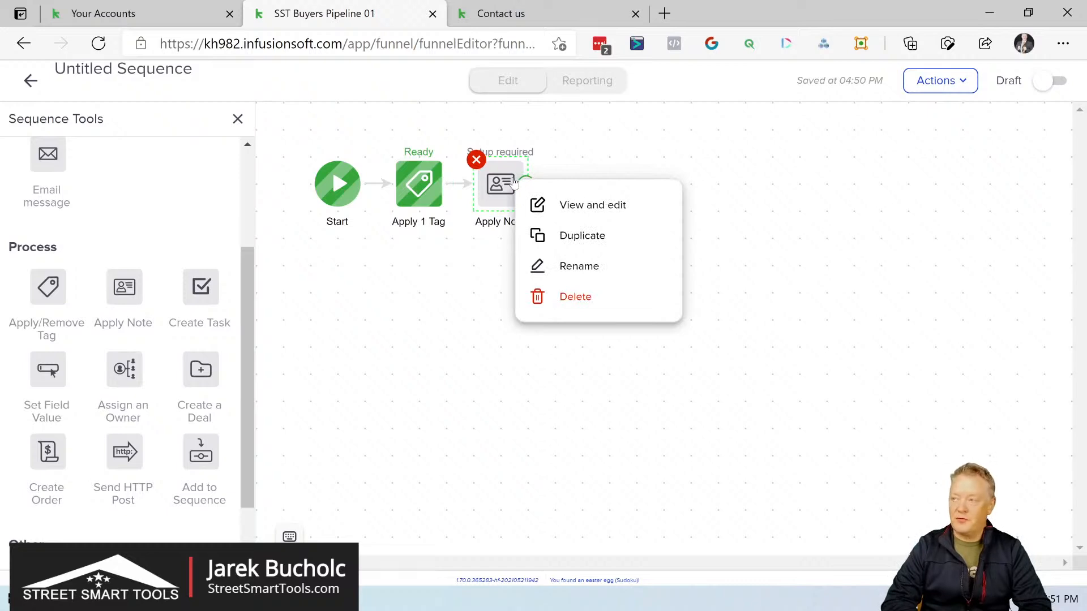
left_click(571, 204)
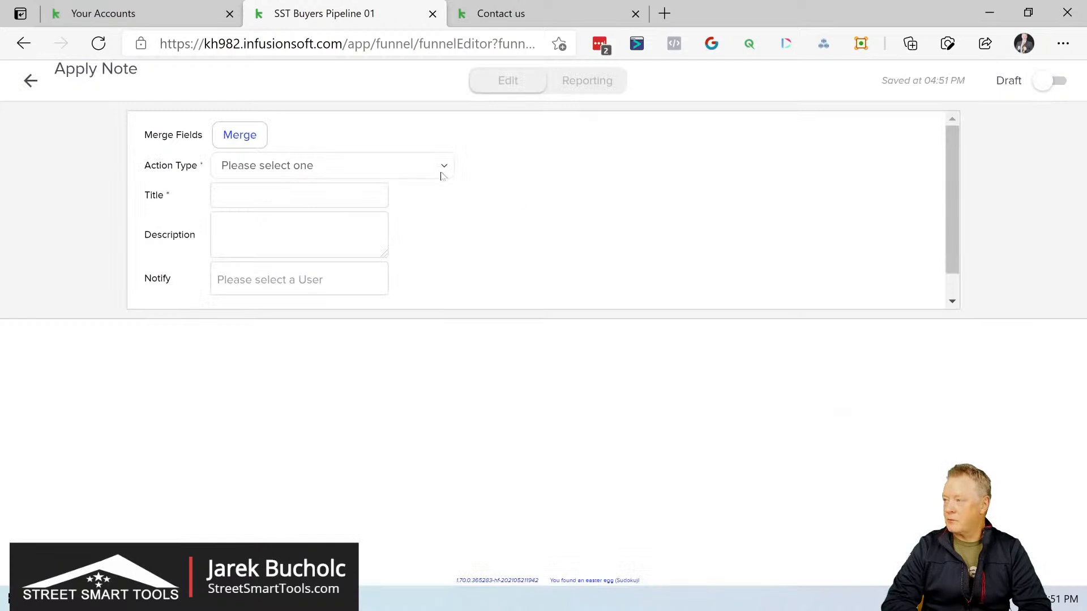
left_click(366, 167)
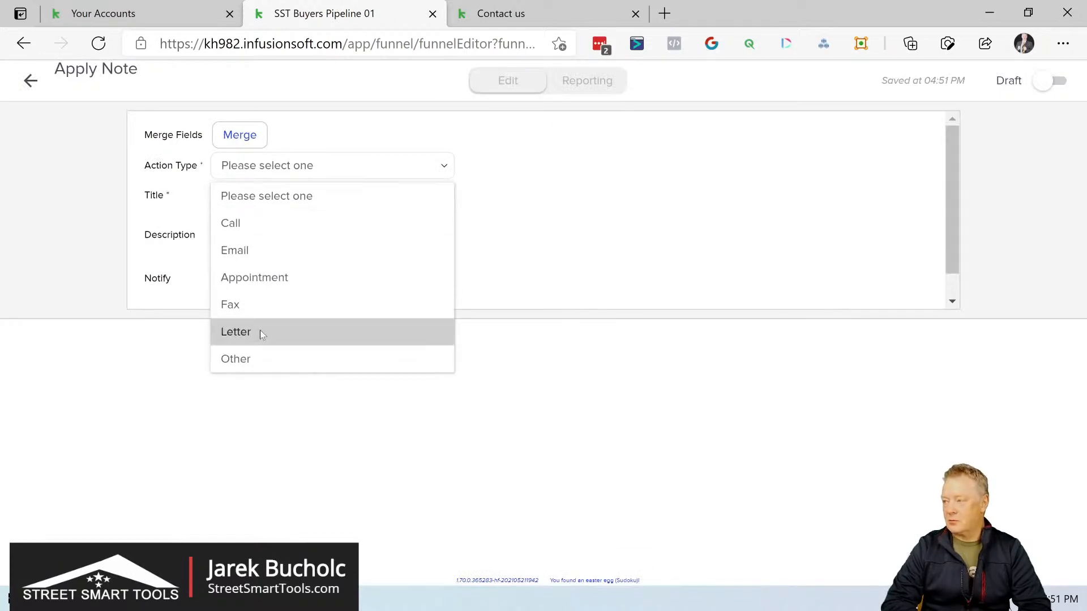
left_click(249, 359)
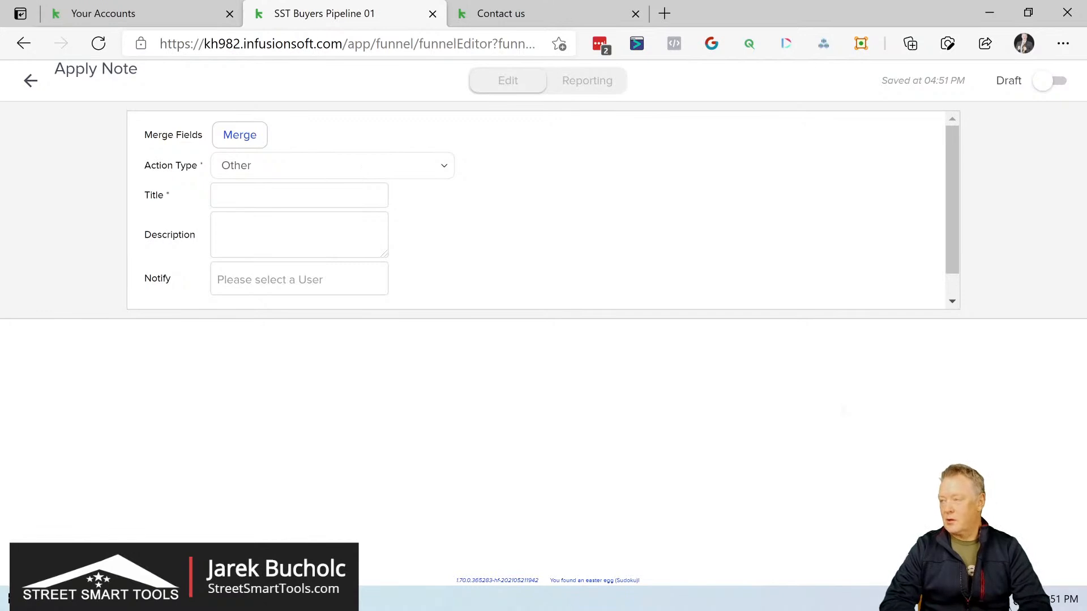
Step: Title the note "New Lead:" followed by the contact's First Name and Last Name merge fields
left_click(251, 131)
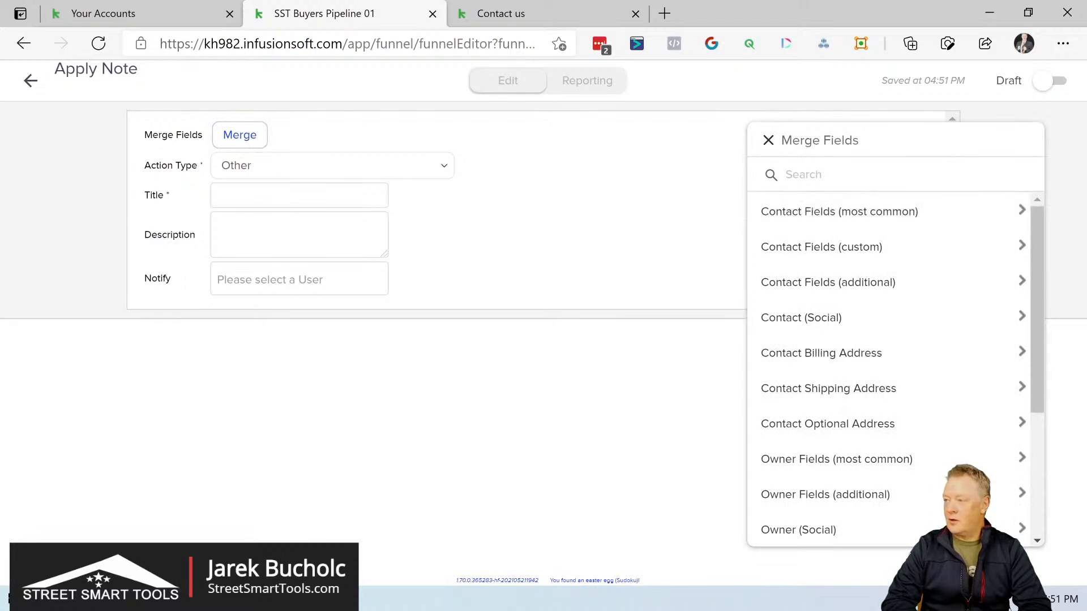
type("NEw")
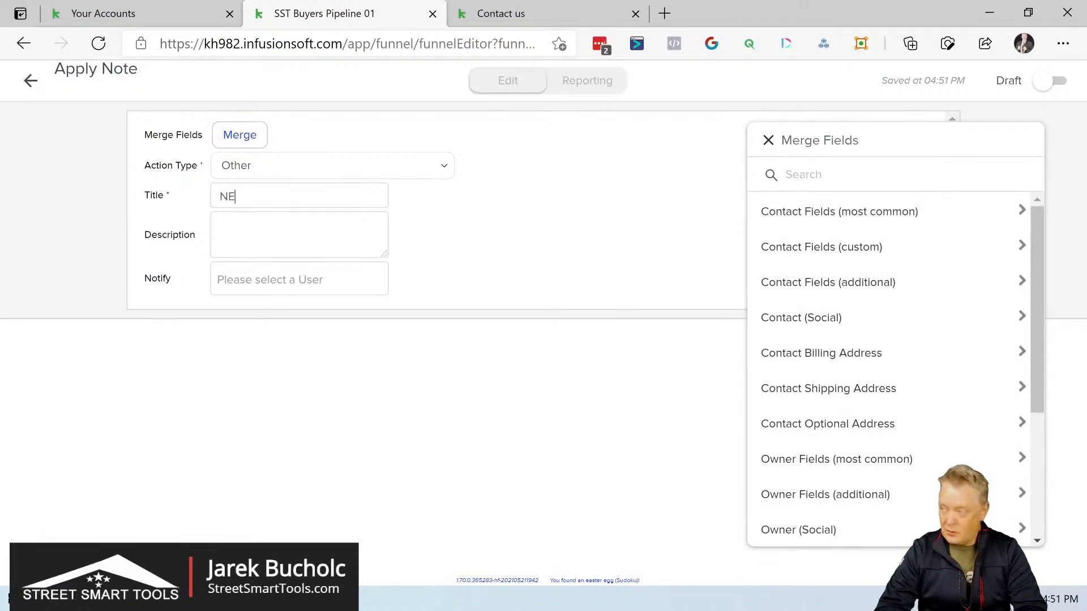
key("BackSpace")
key("BackSpace")
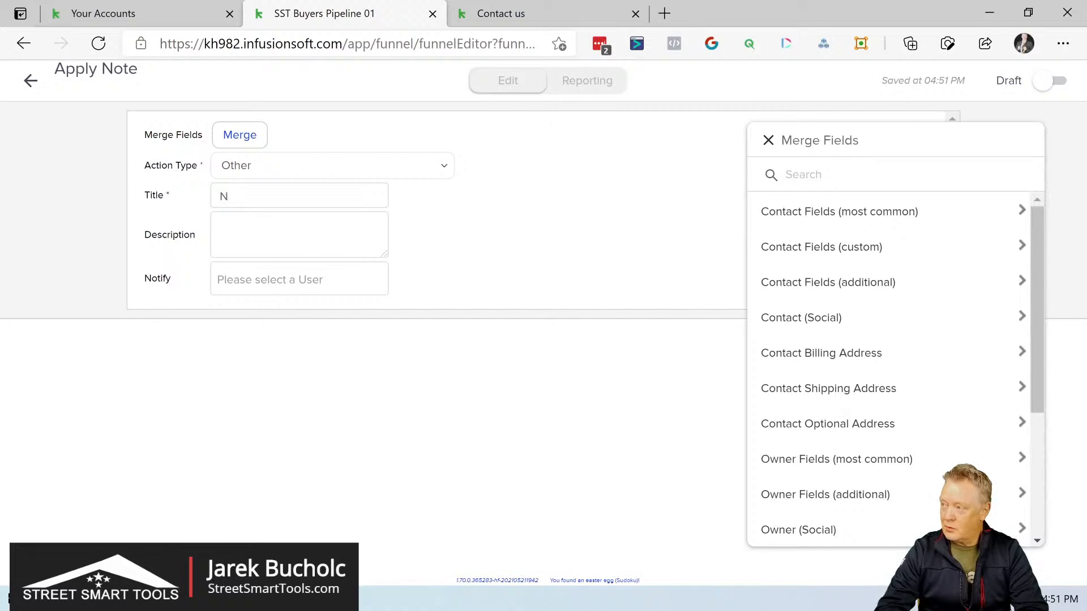
type("ew LEad")
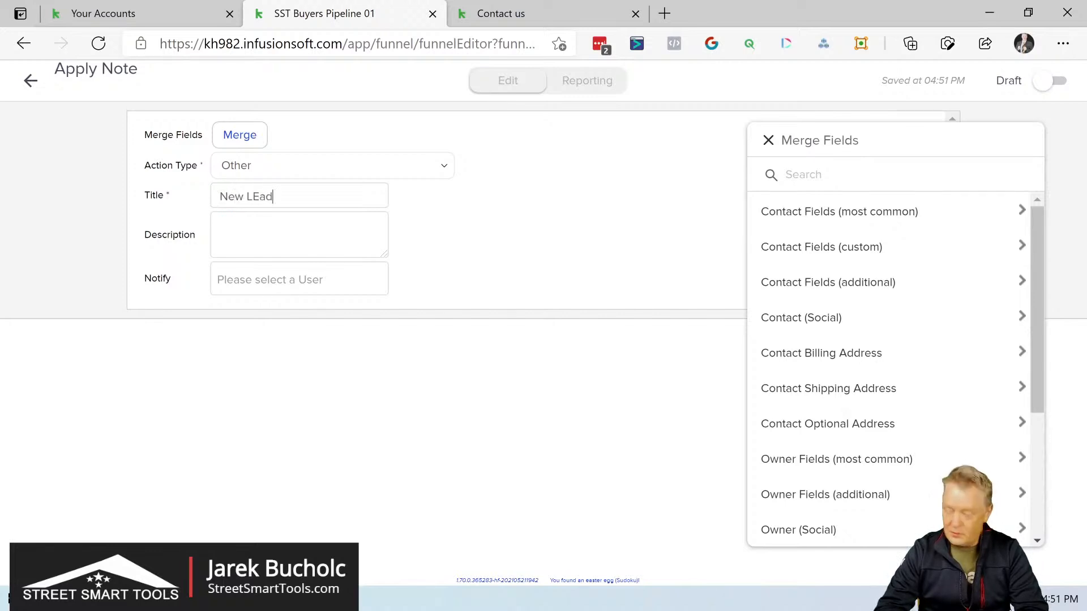
key("BackSpace")
key("BackSpace")
key("BackSpace")
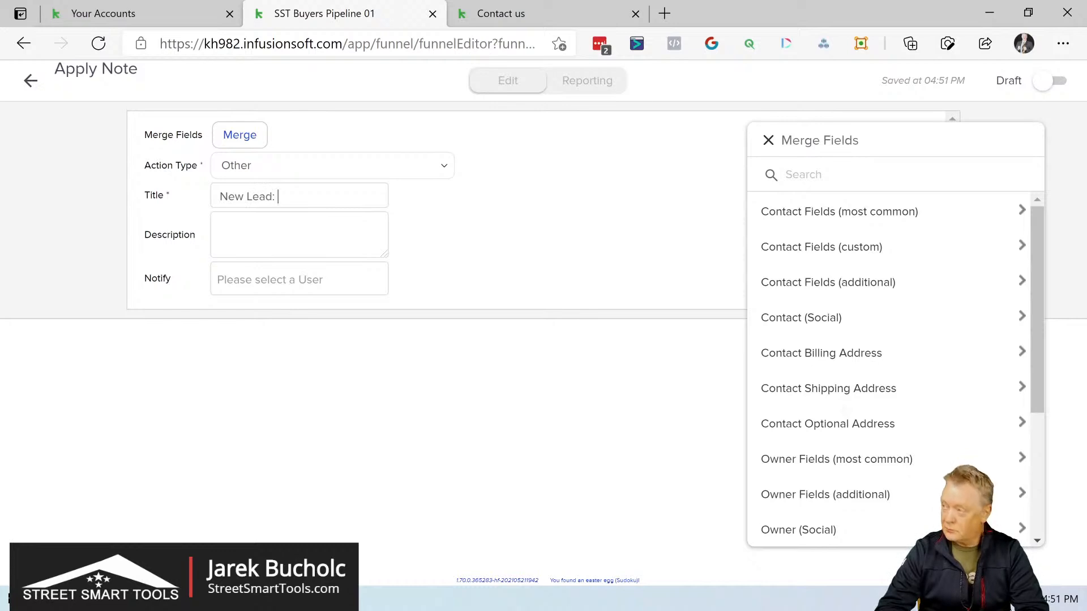
left_click(786, 211)
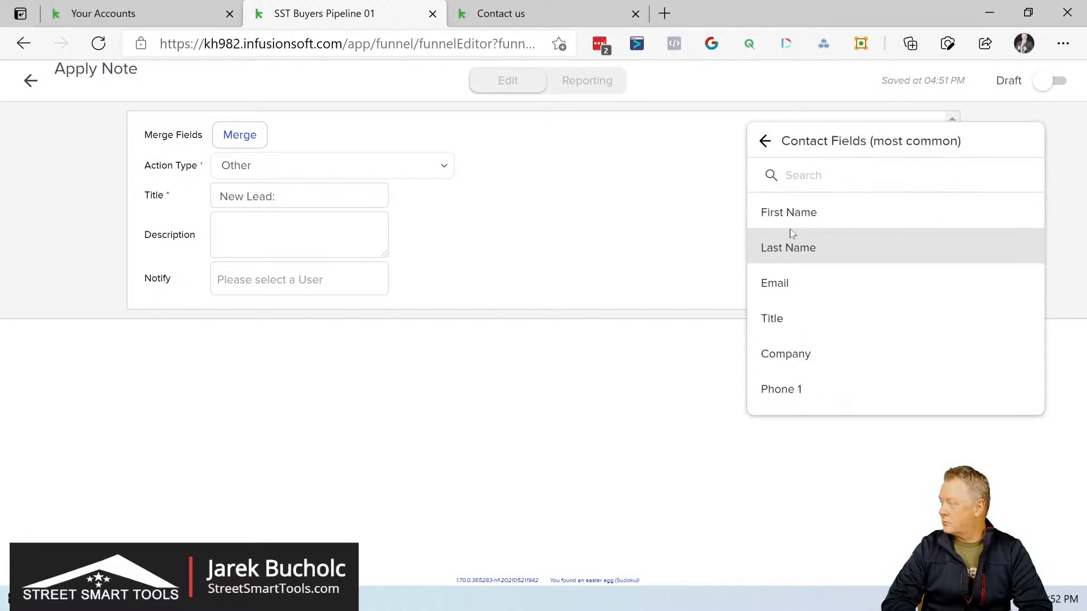
left_click(802, 221)
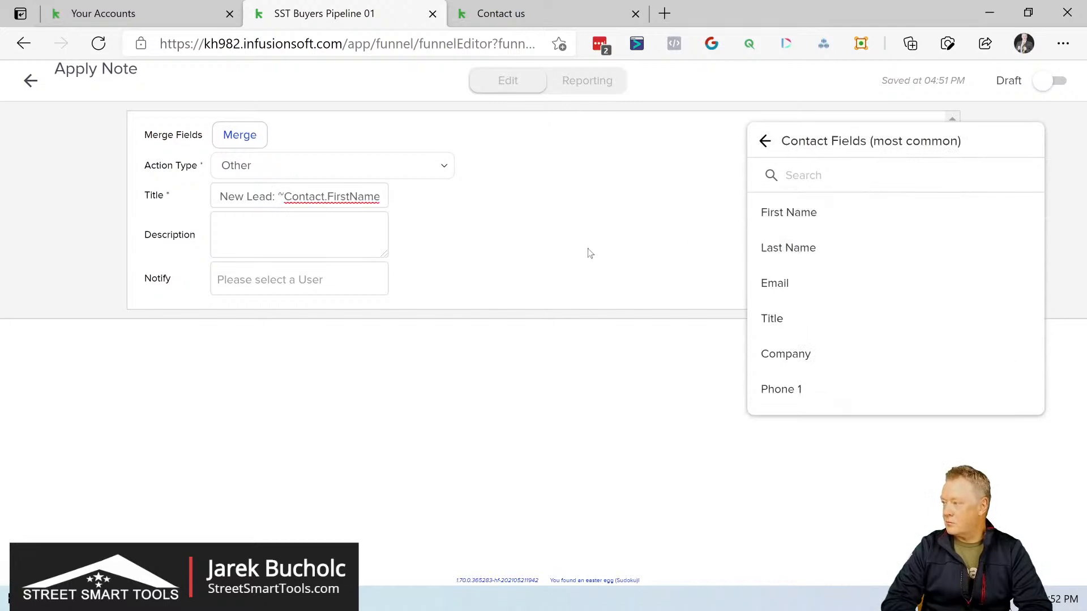
left_click(795, 249)
Step: Start the note's description with the line "New Lead just registered"
left_click(222, 228)
type("N")
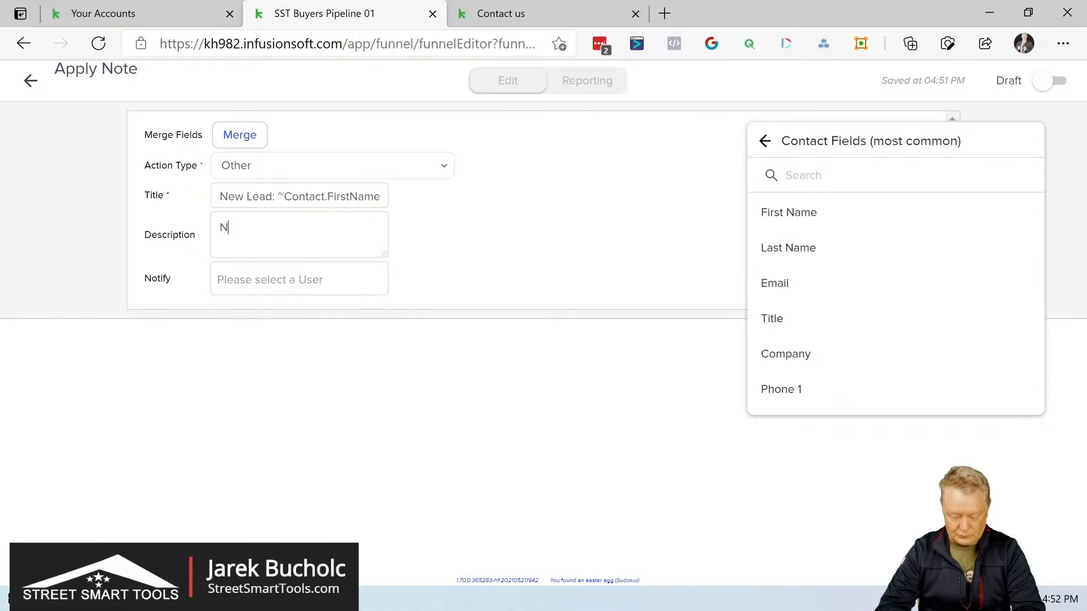
type("ew Lead")
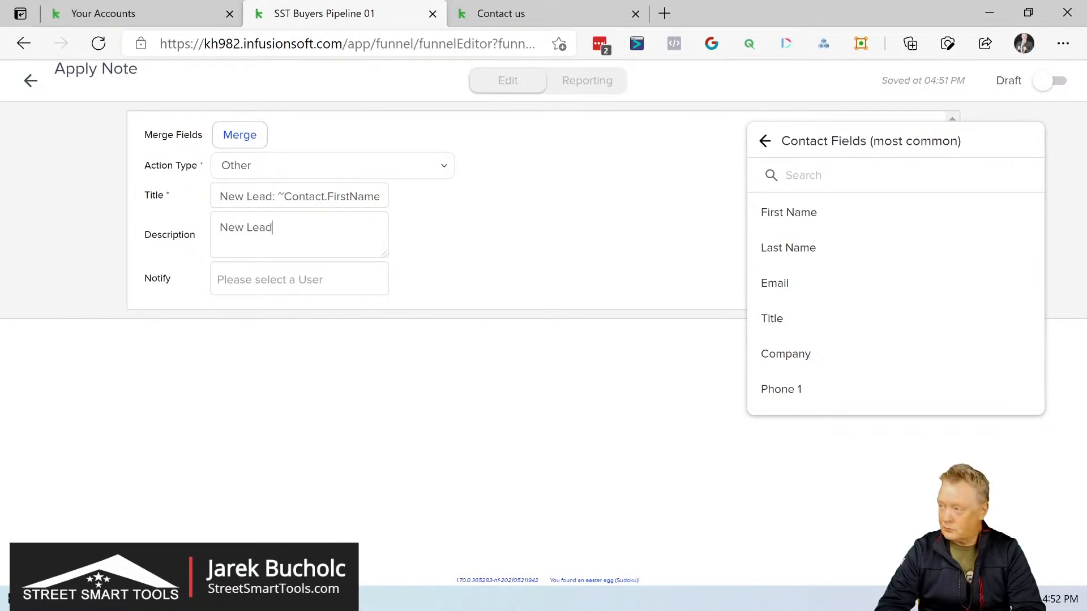
type(" just registered")
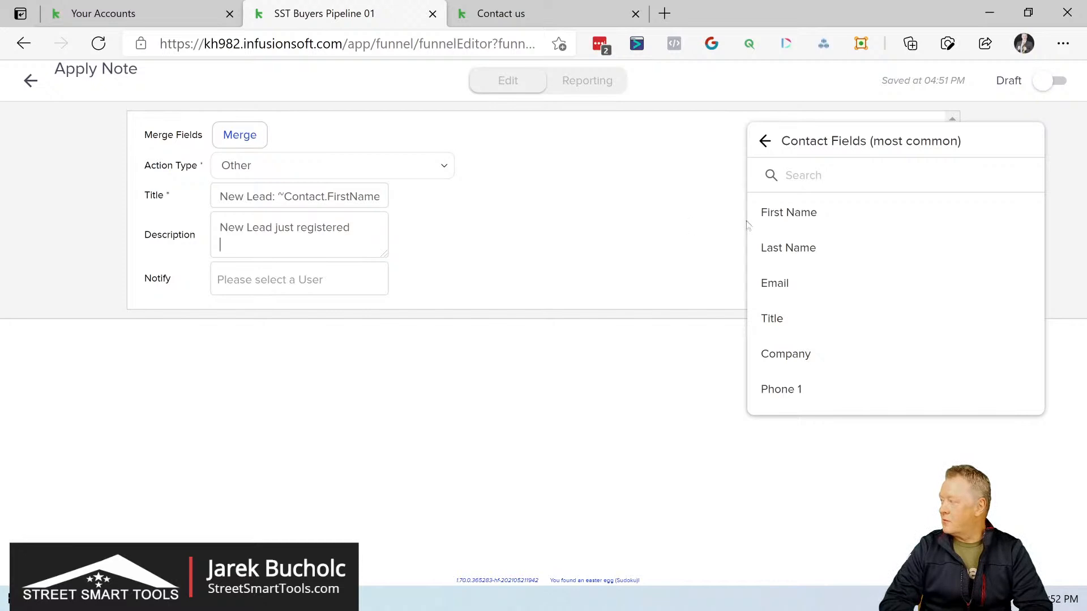
Step: Add the contact's First Name, Last Name, Email and Phone 1 merge fields to the note description, each on its own line
left_click(780, 217)
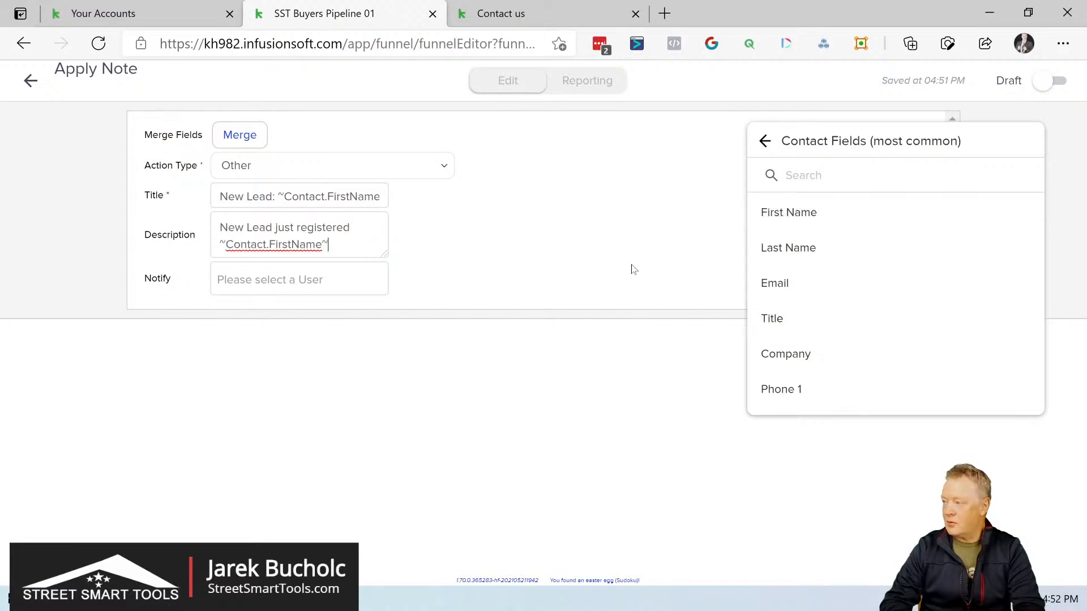
key("Return")
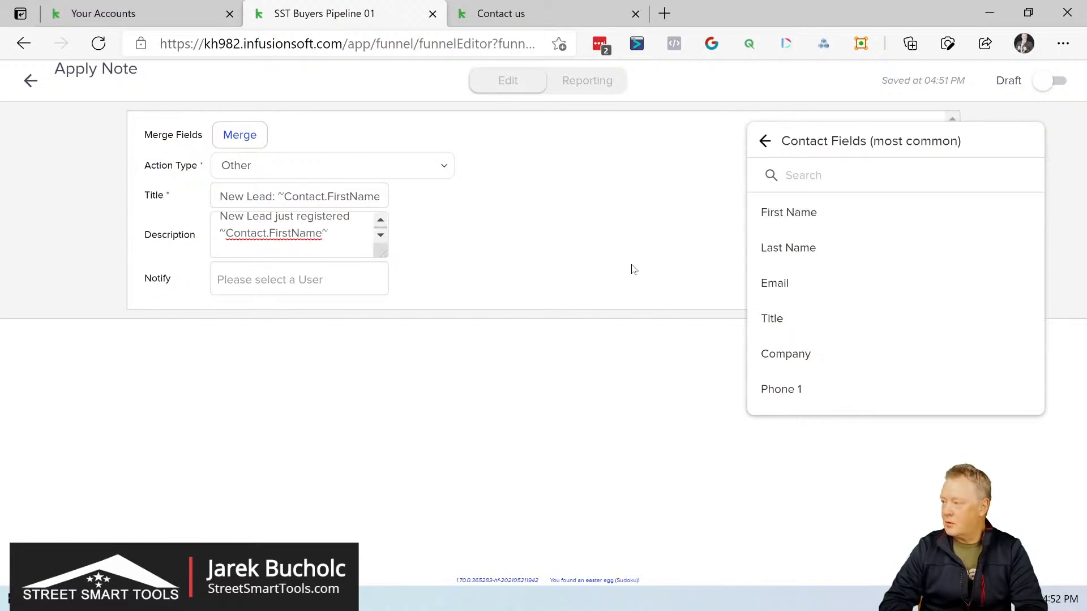
left_click(788, 252)
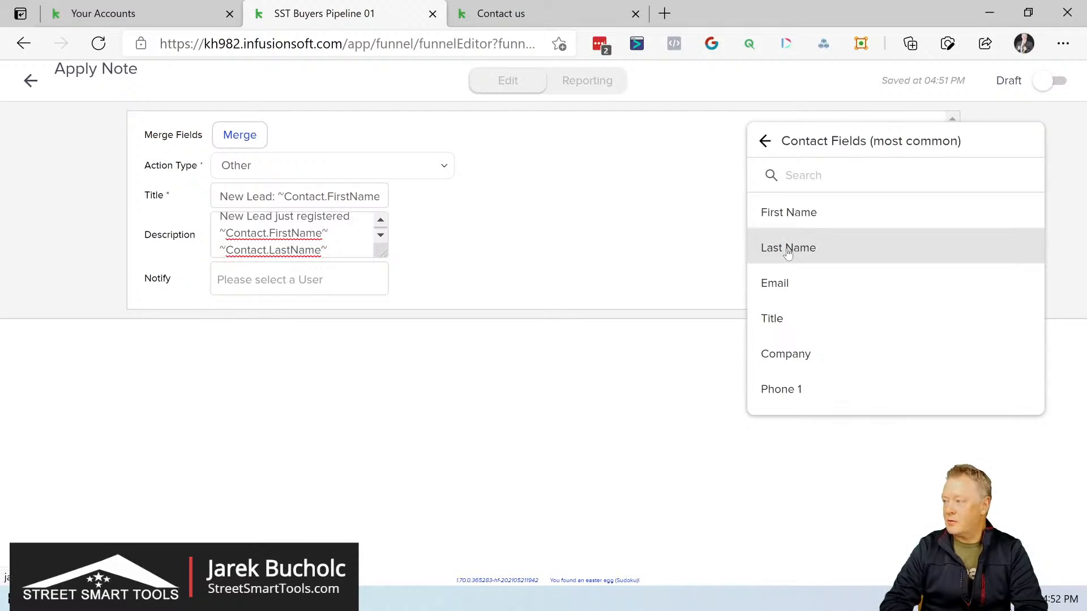
key("Return")
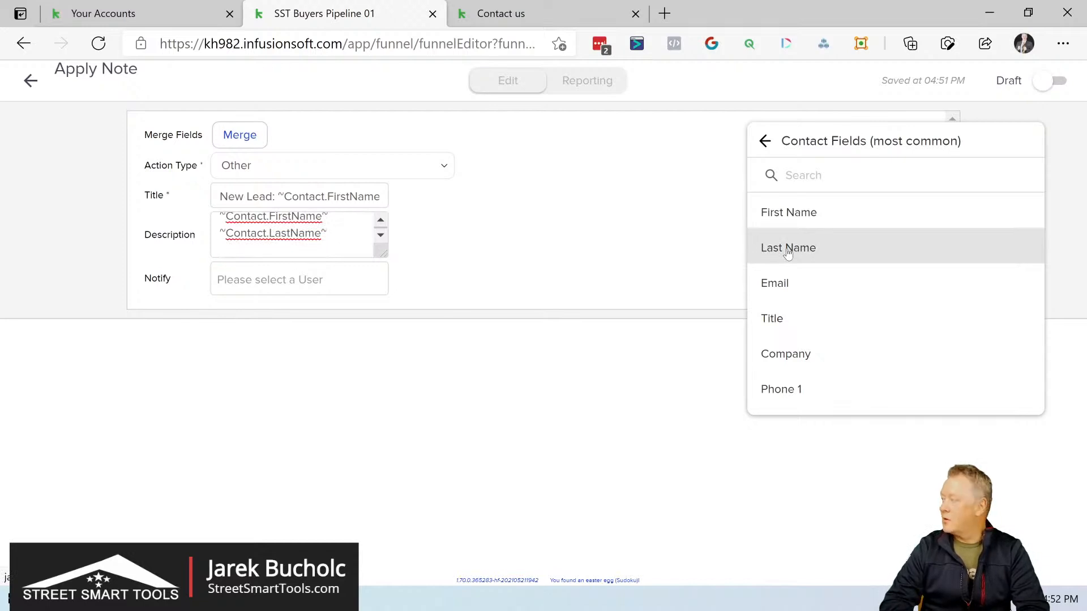
left_click(784, 286)
key("Return")
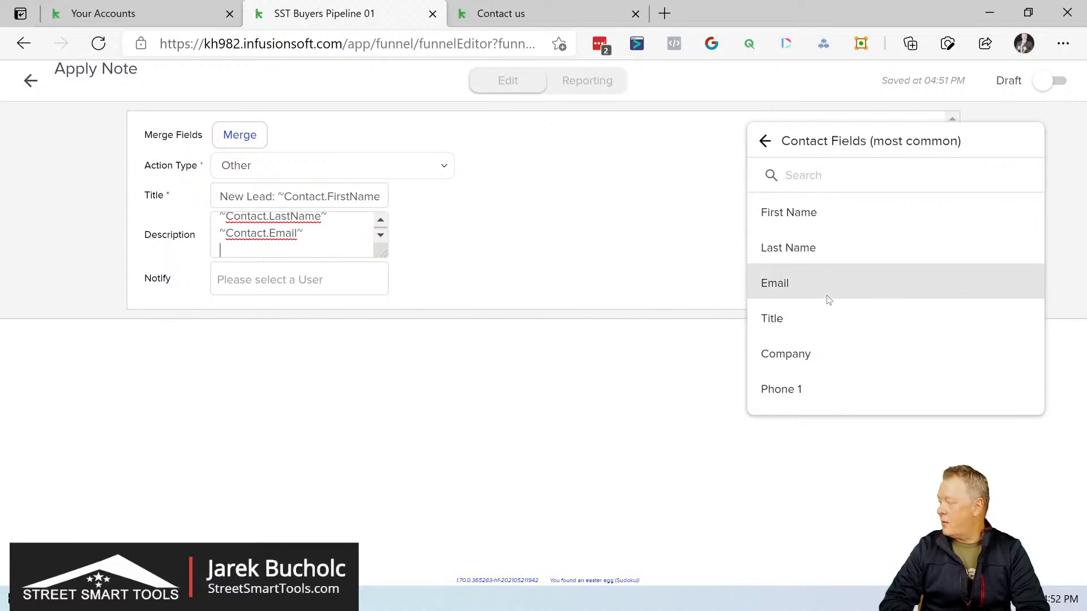
right_click(784, 388)
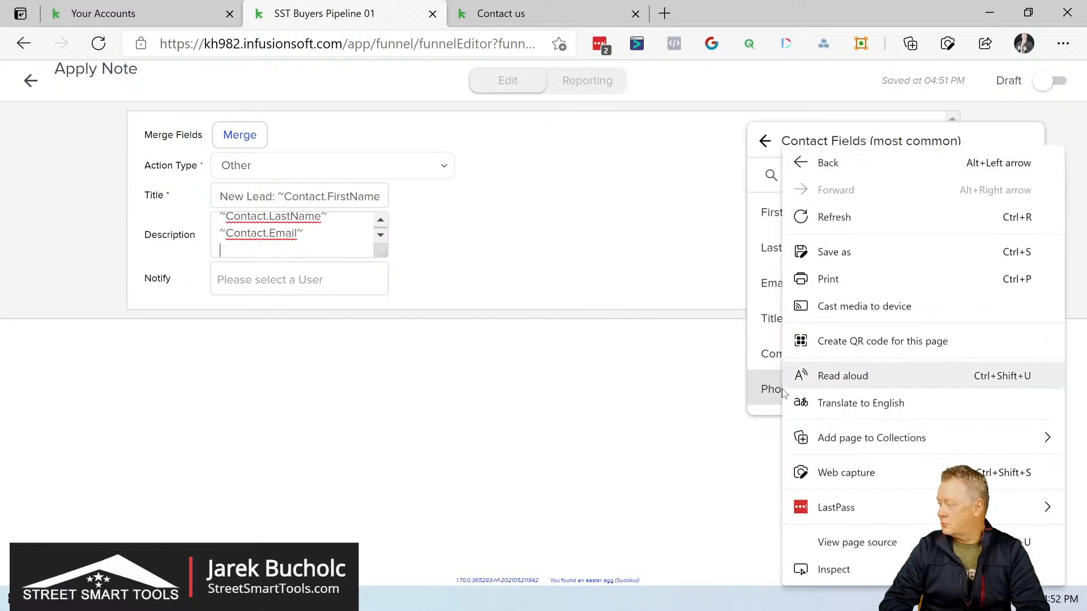
key("Escape")
left_click(783, 390)
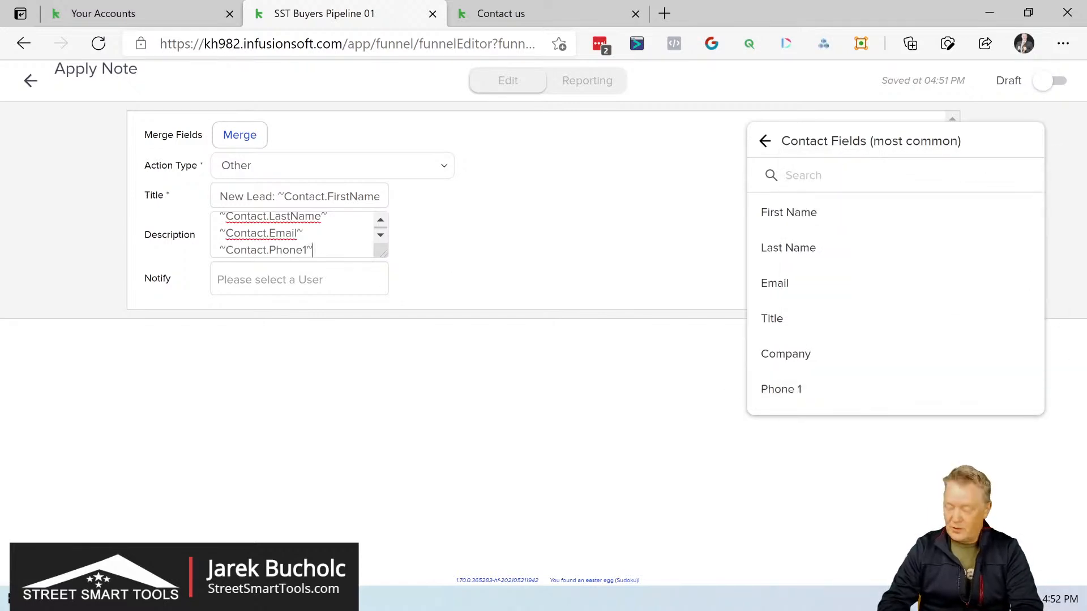
key("ctrl+shift+u")
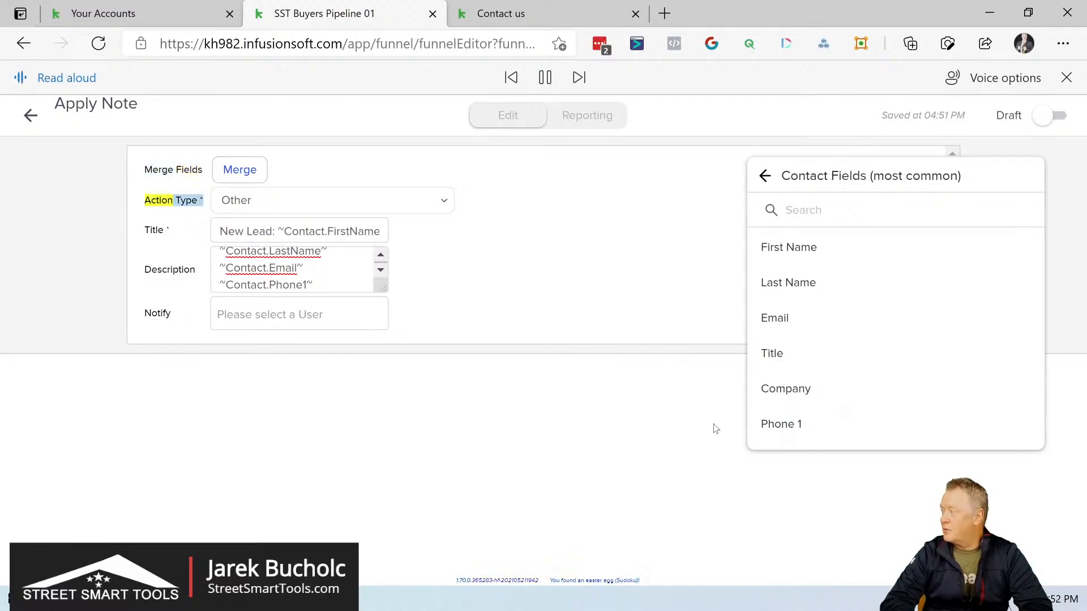
left_click(541, 78)
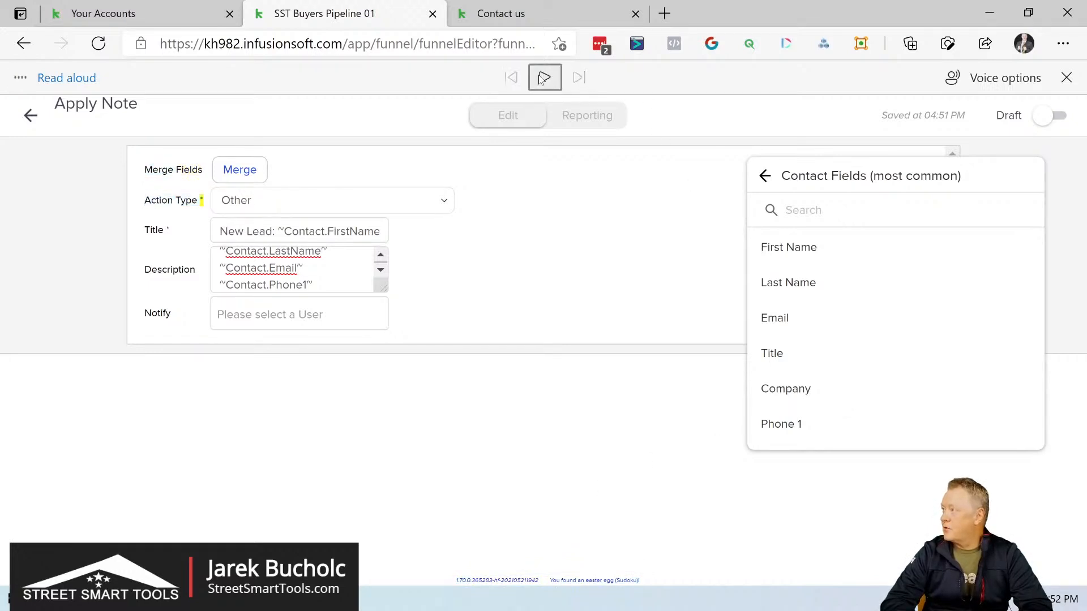
left_click(1066, 78)
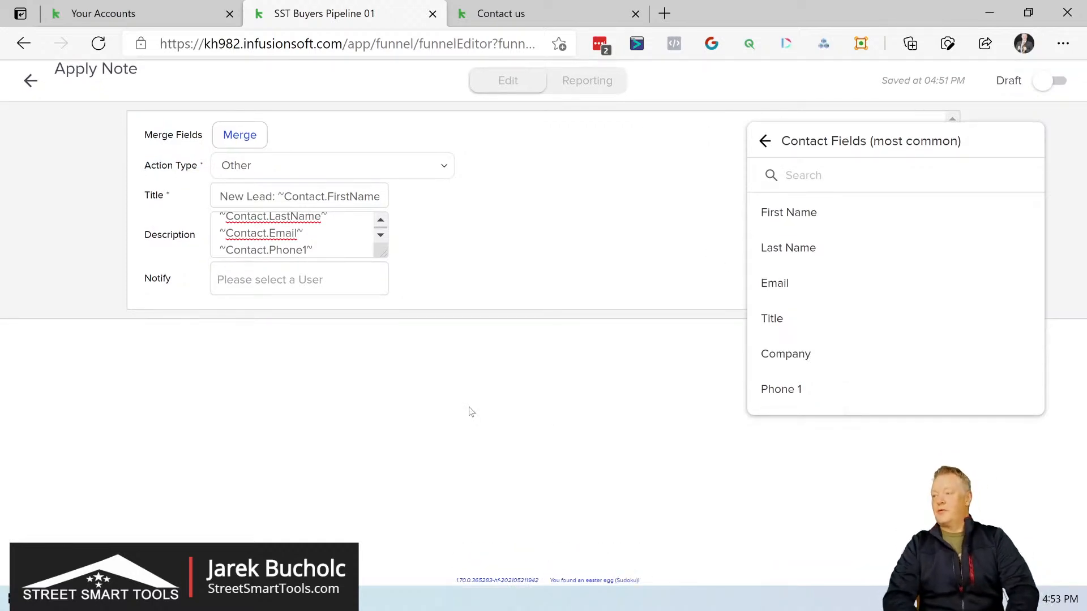
left_click(289, 280)
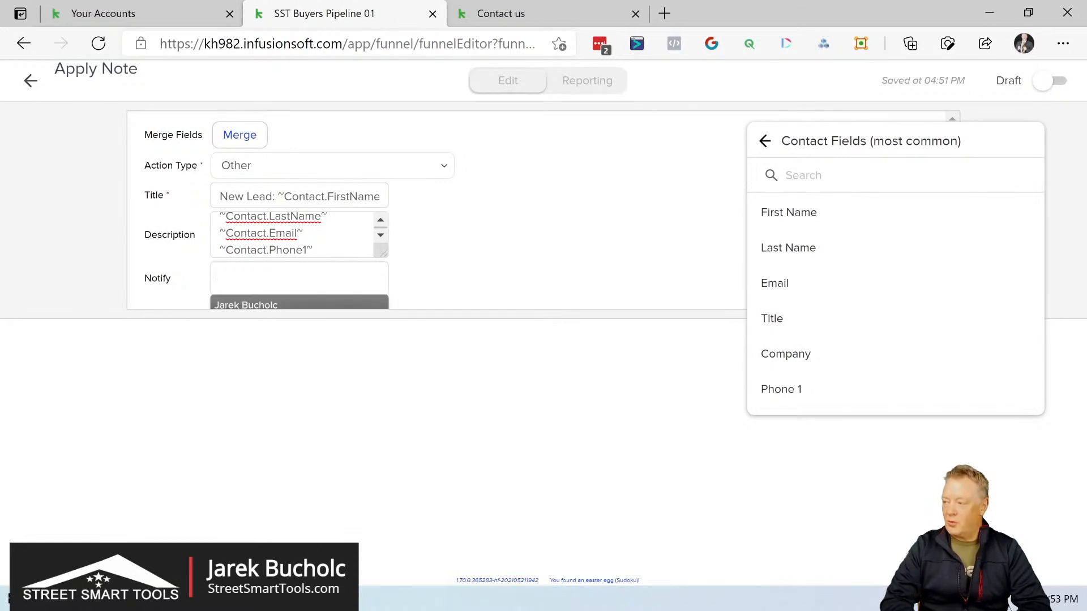
scroll(464, 233, "down", 1)
scroll(465, 233, "up", 1)
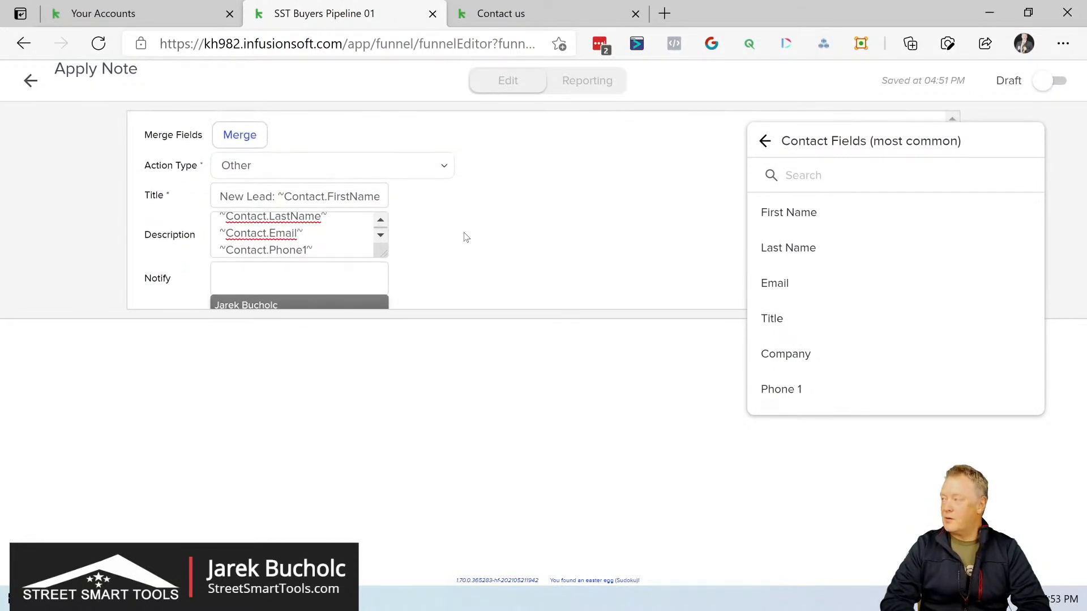
left_click(549, 266)
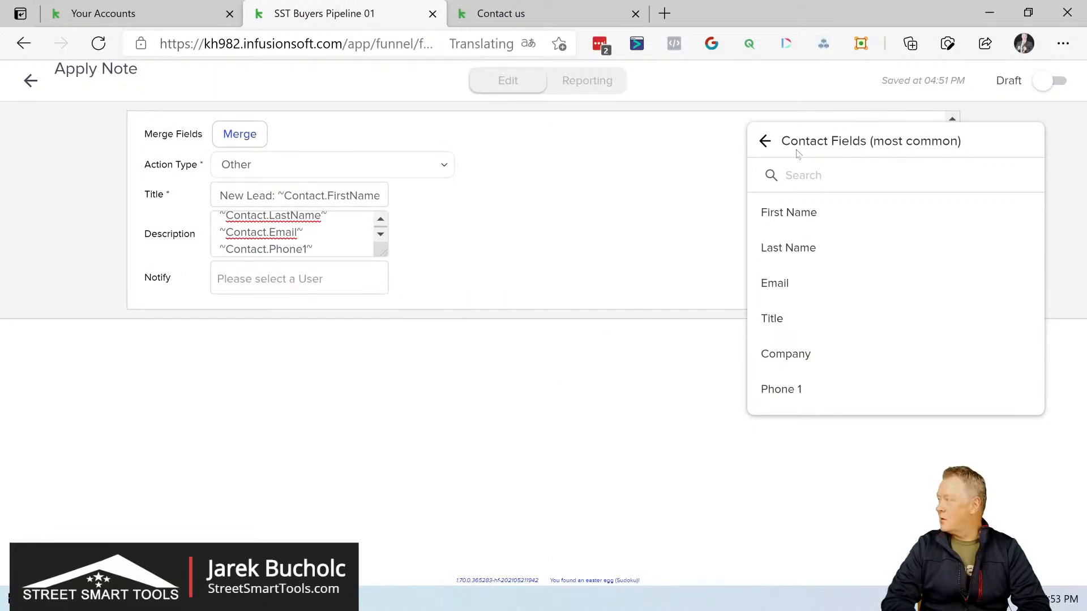
Step: Close the merge field list, mark the Apply Note action as Ready and return to the sequence
left_click(765, 142)
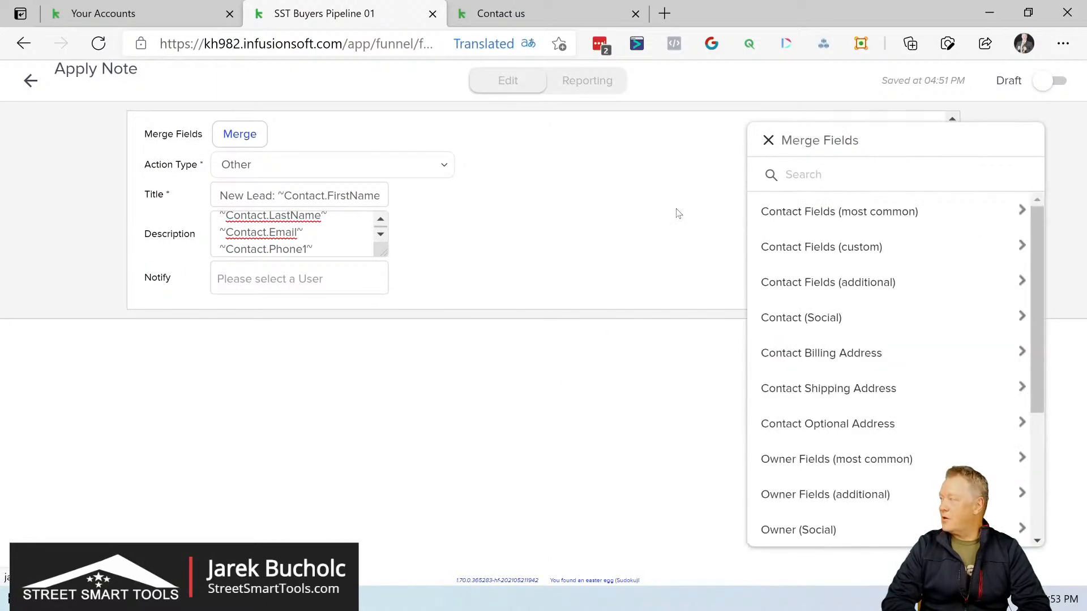
left_click(768, 141)
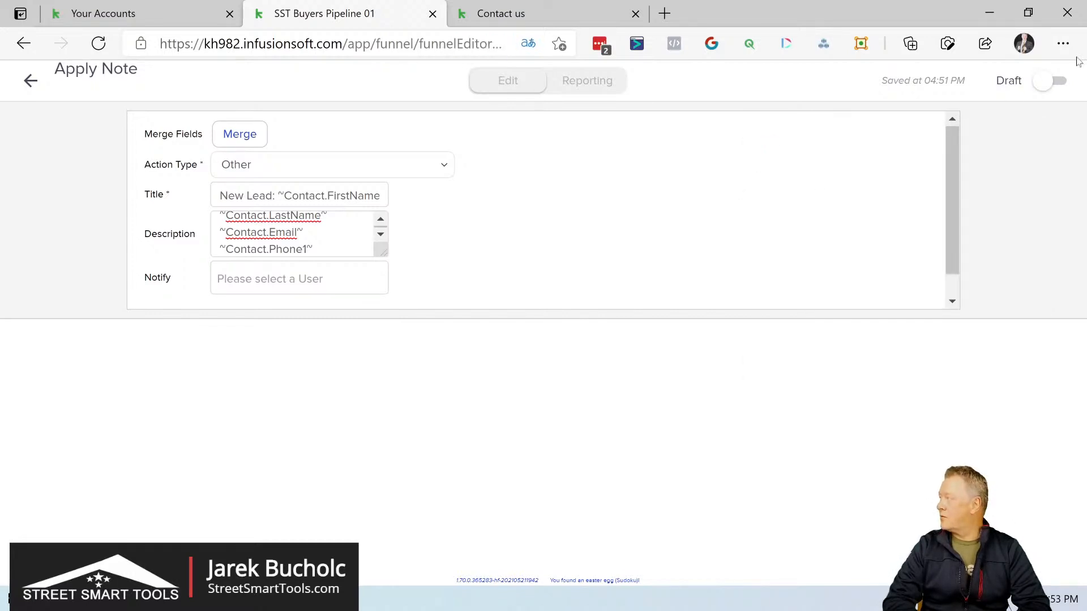
left_click(1057, 82)
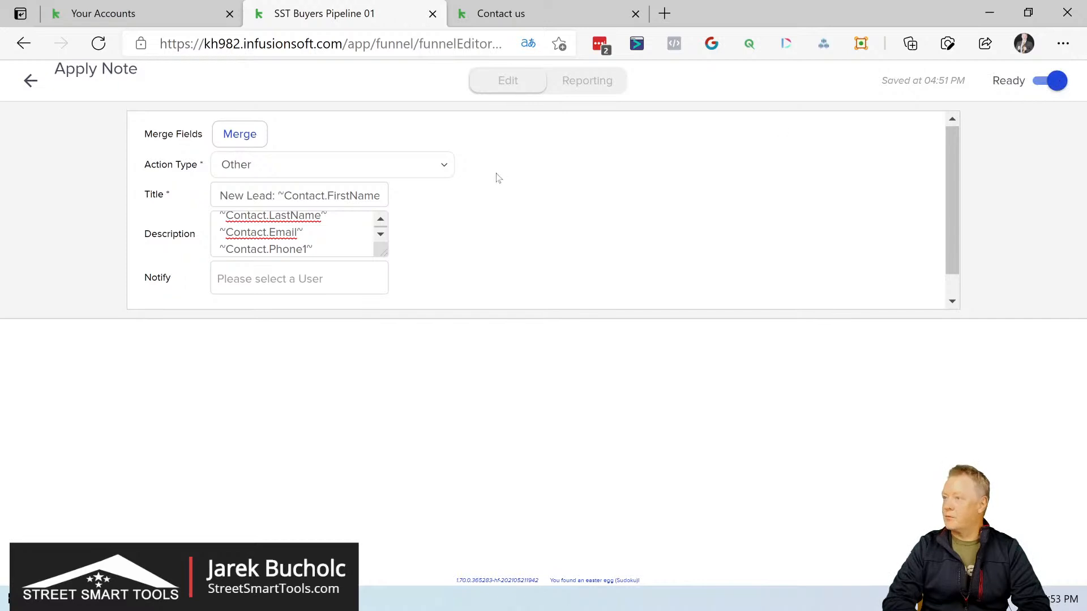
left_click(29, 82)
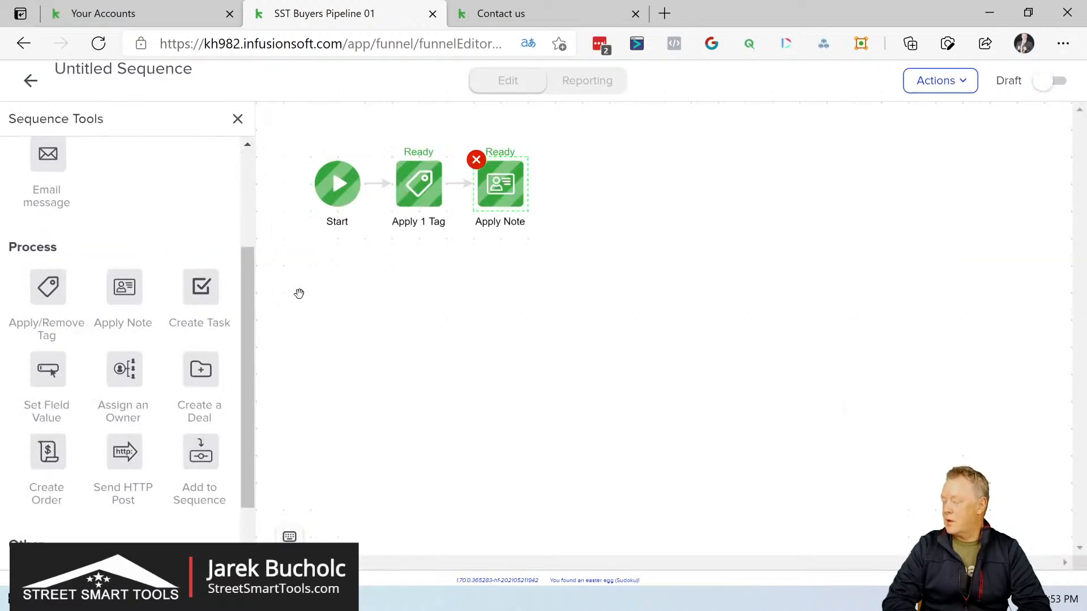
Step: Space the Apply Note action further from the tag action, add a Create Task action after it and open the task's settings
left_click_drag(498, 188, 526, 185)
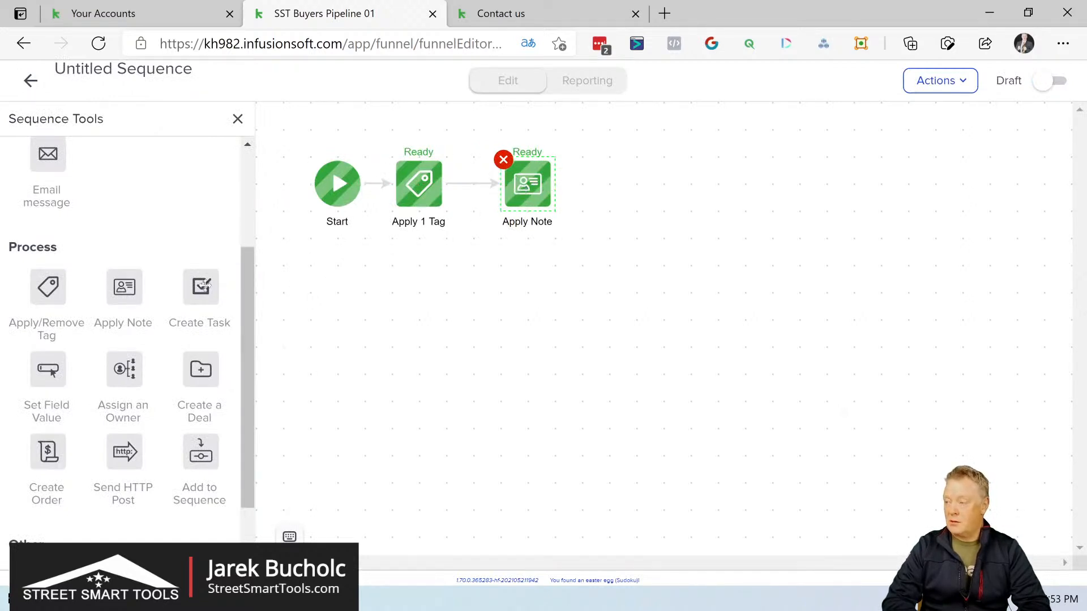
left_click_drag(200, 287, 611, 172)
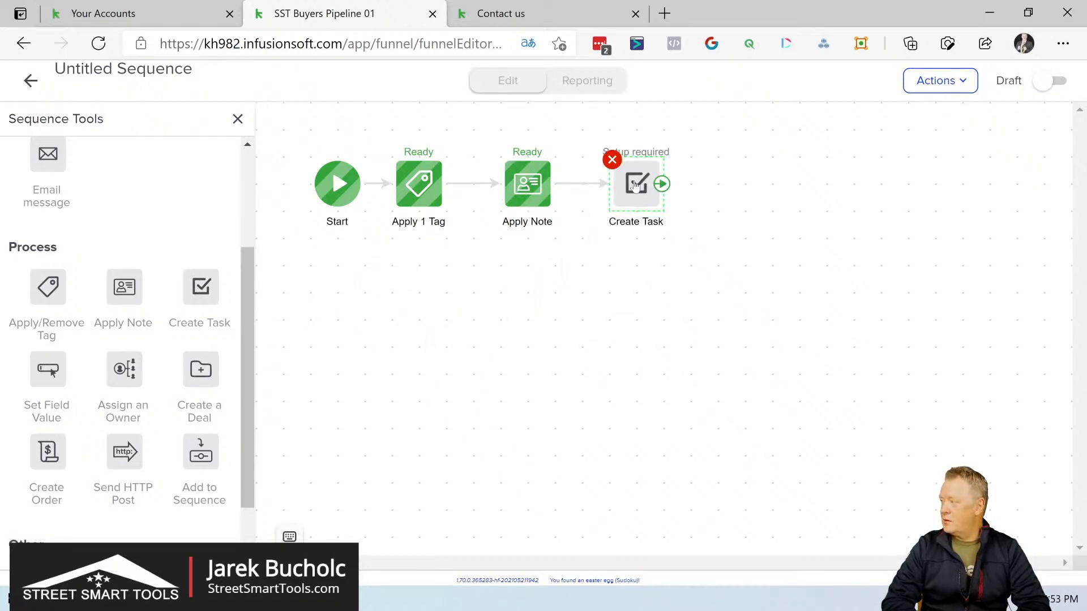
double_click(635, 185)
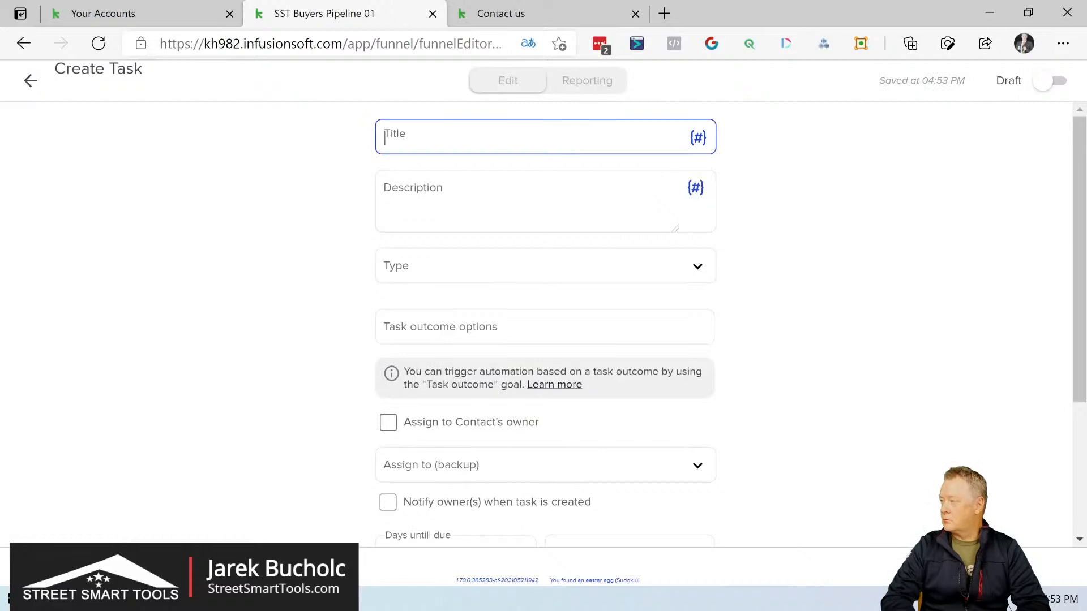
Step: Title the task "New Lead Registered" followed by the contact's First Name and Last Name merge fields
left_click(700, 139)
left_click(790, 215)
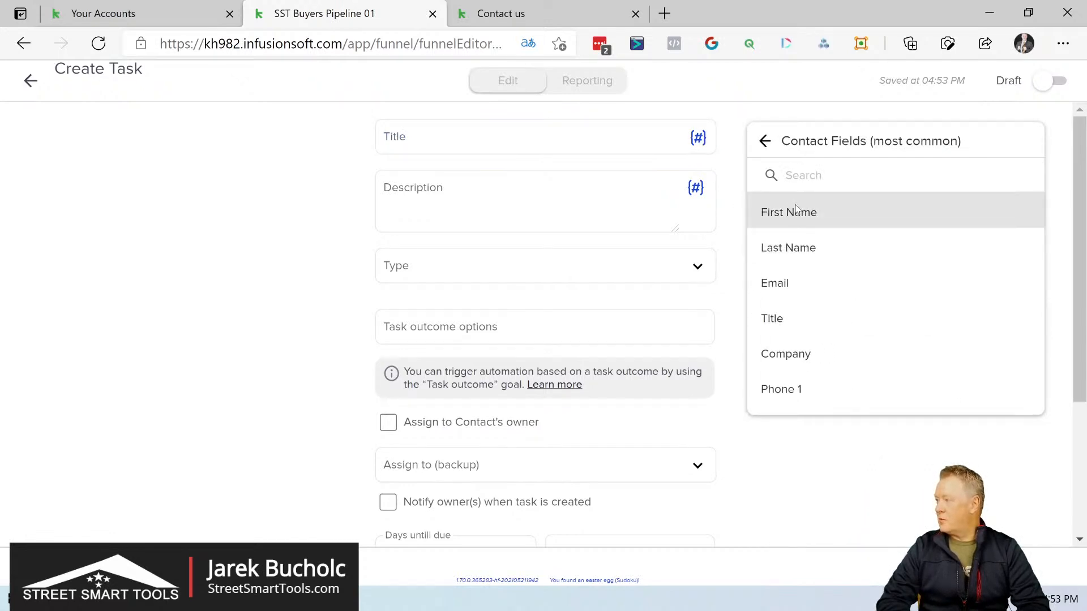
left_click(795, 212)
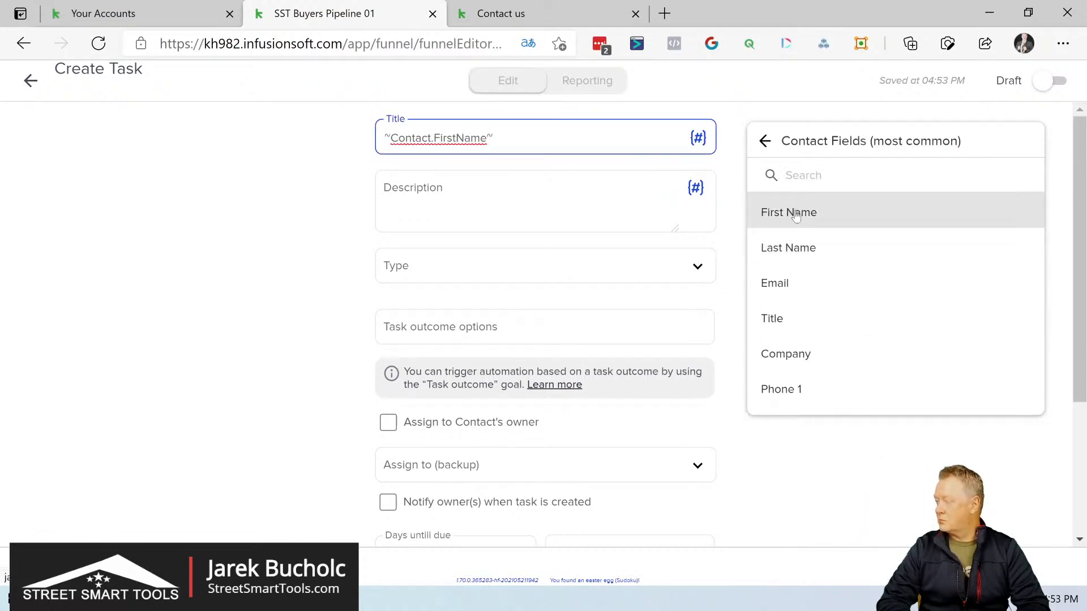
left_click(798, 249)
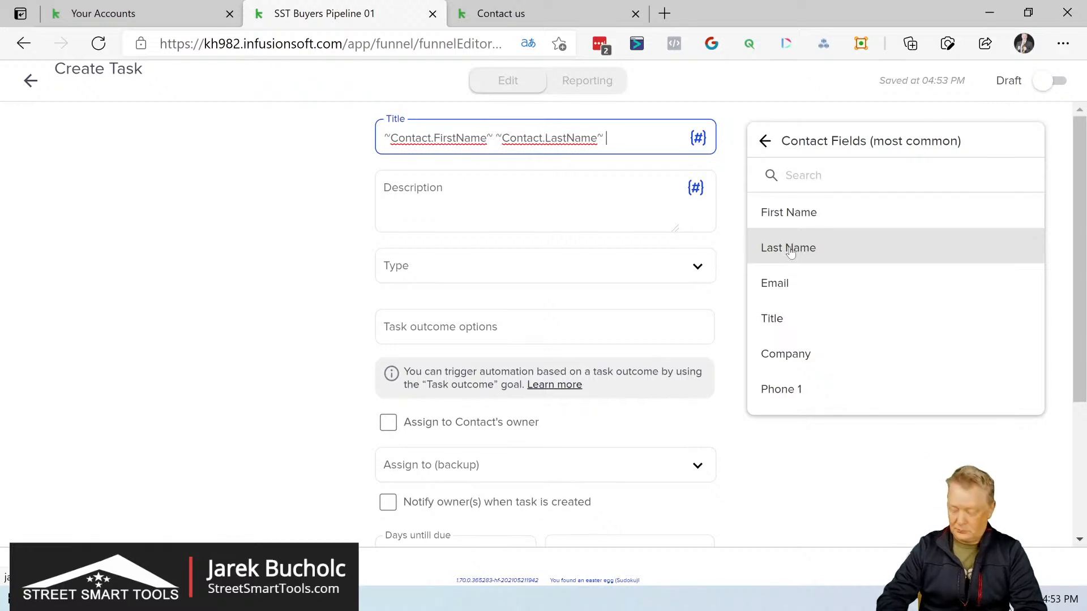
key("Home")
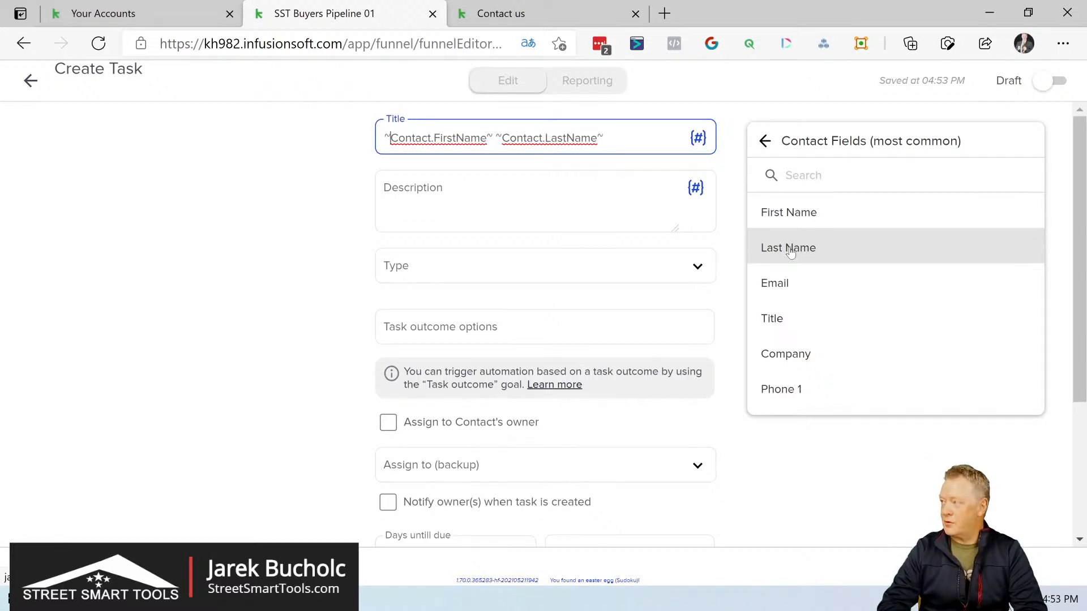
type("New Lead ")
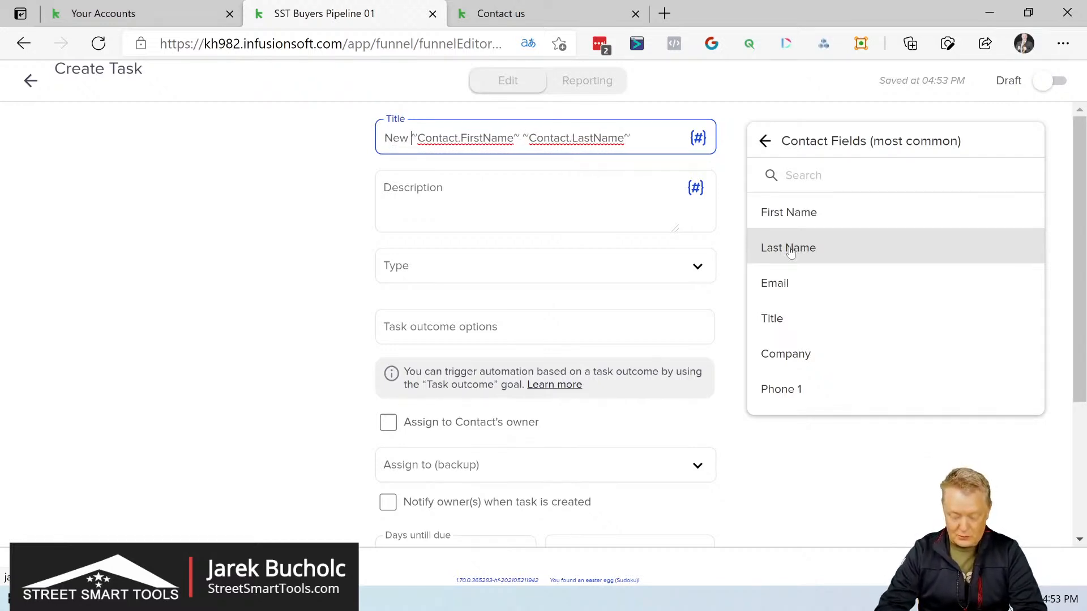
type("Regi")
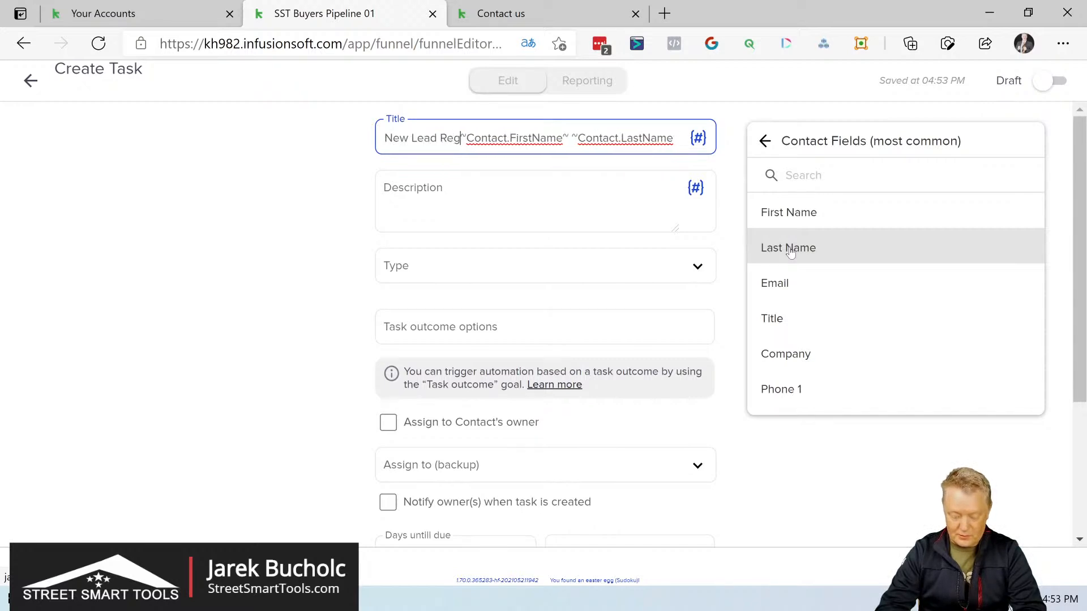
type("stered")
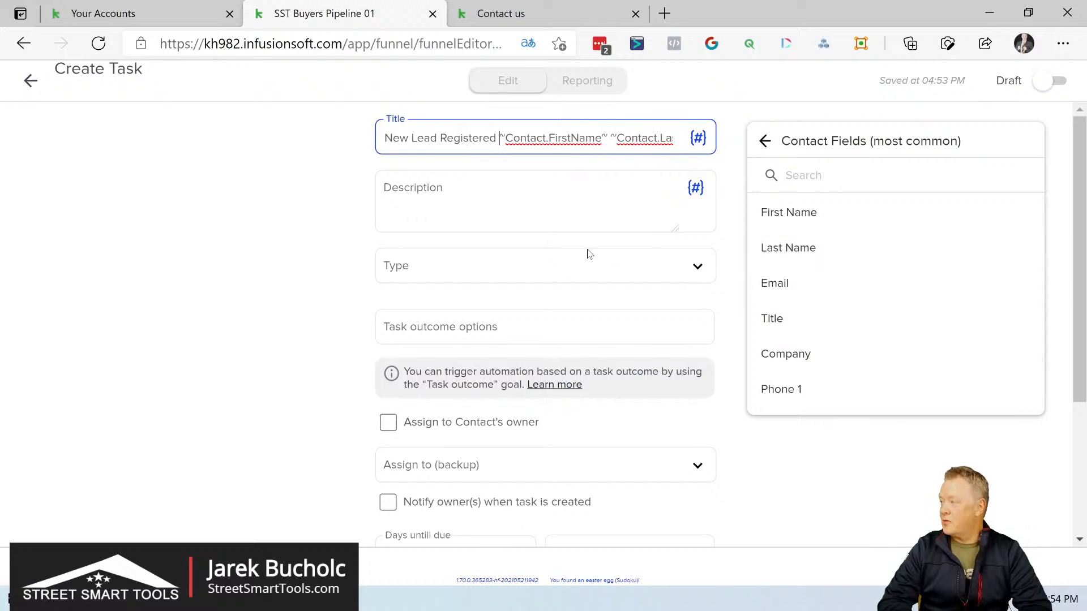
Step: Enter the task description "Please notice new lead registered", with "Insure they approved to receive emails and started the process" on the next line
left_click(522, 224)
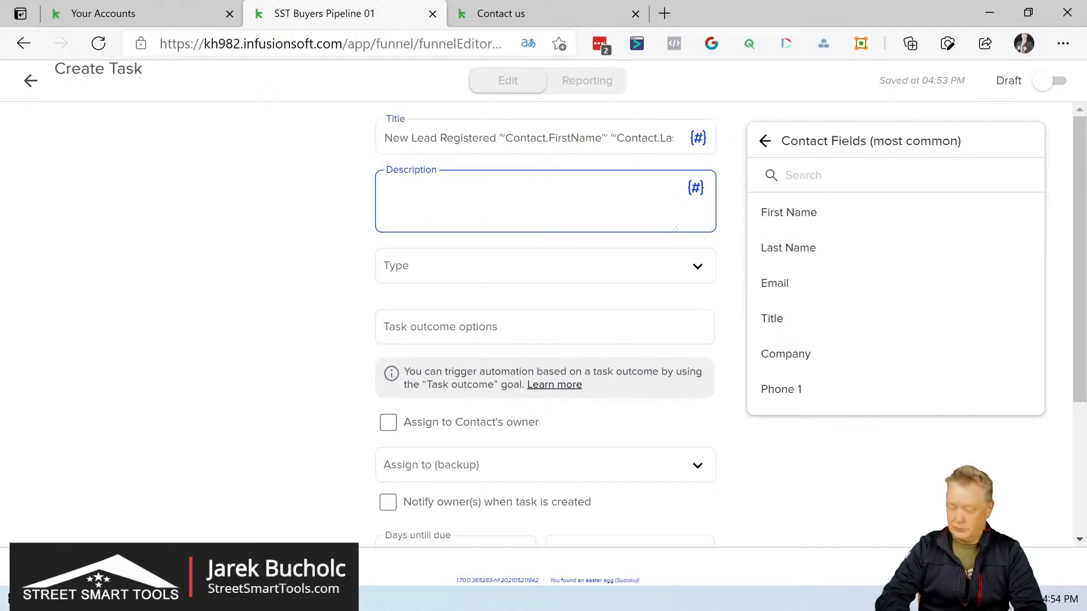
type("Please notice new lead registered ")
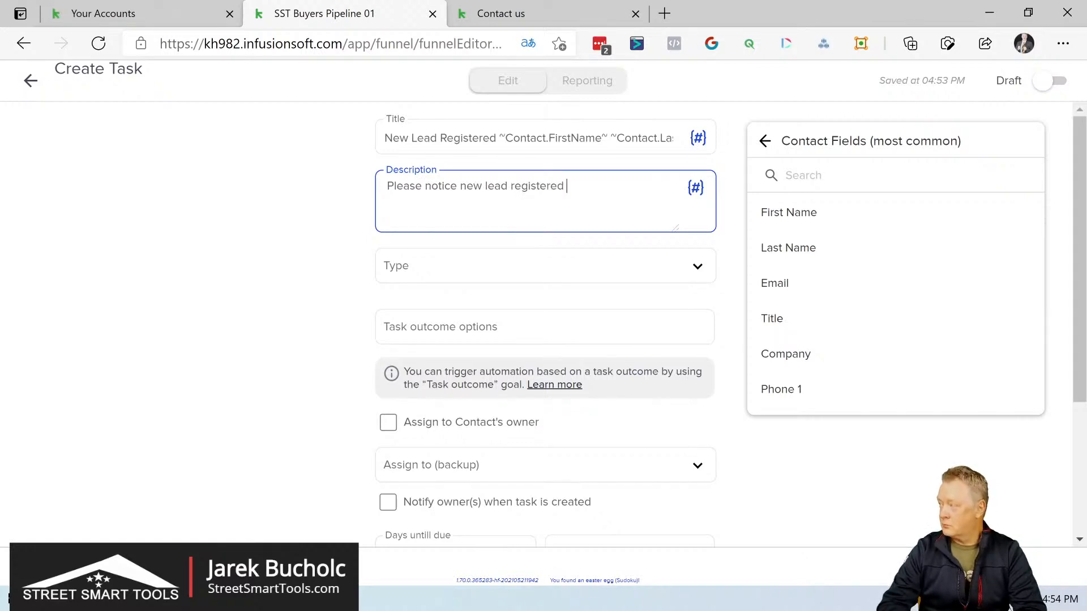
type("Insure they approved to rec")
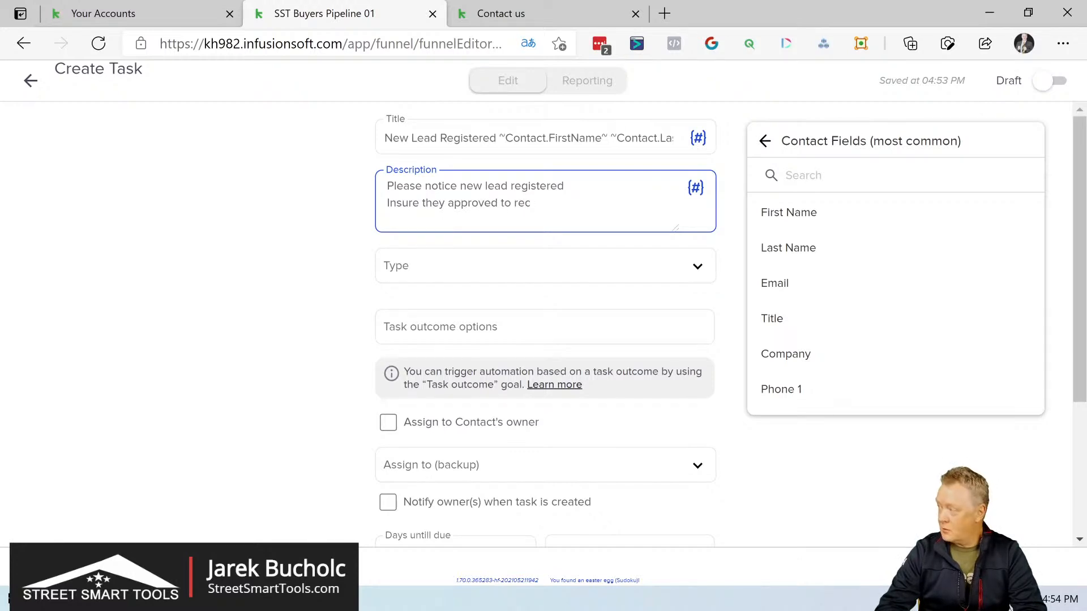
type("eive em")
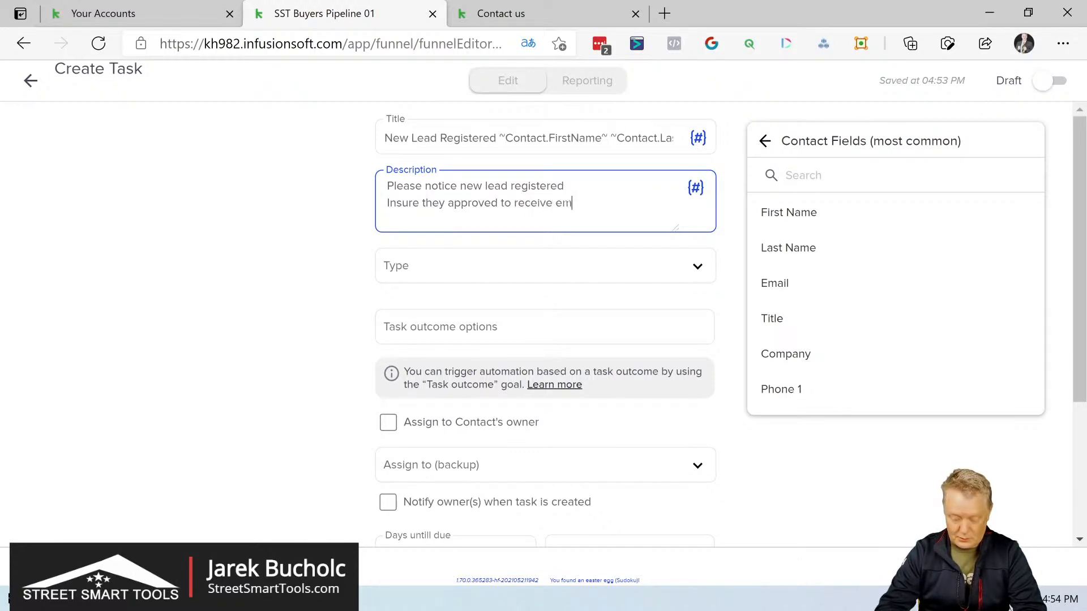
type("ails and started the process")
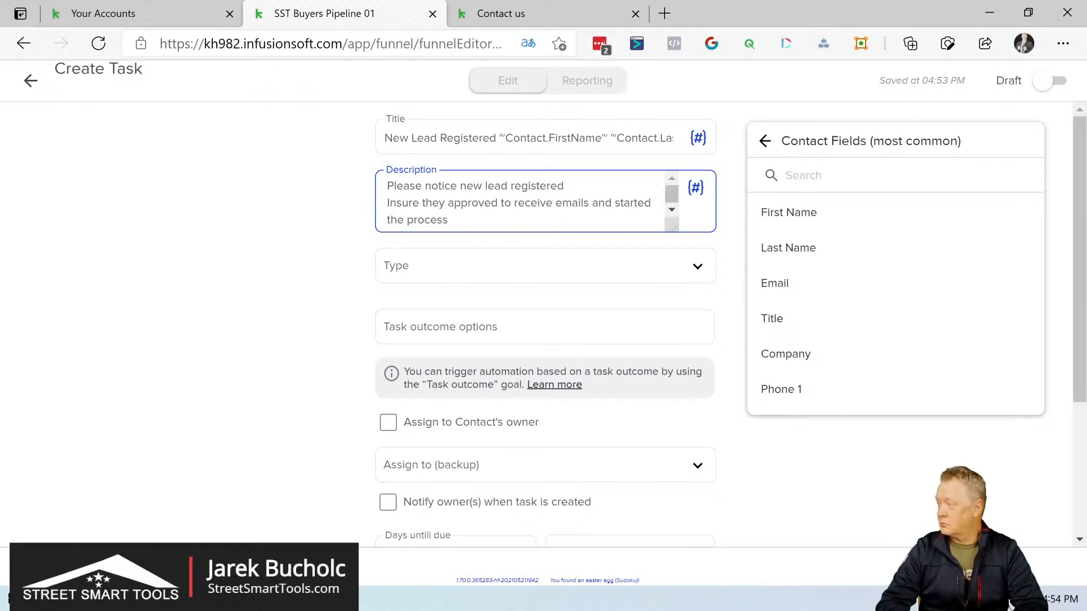
Step: Set the type of the new lead task to Other
left_click(699, 269)
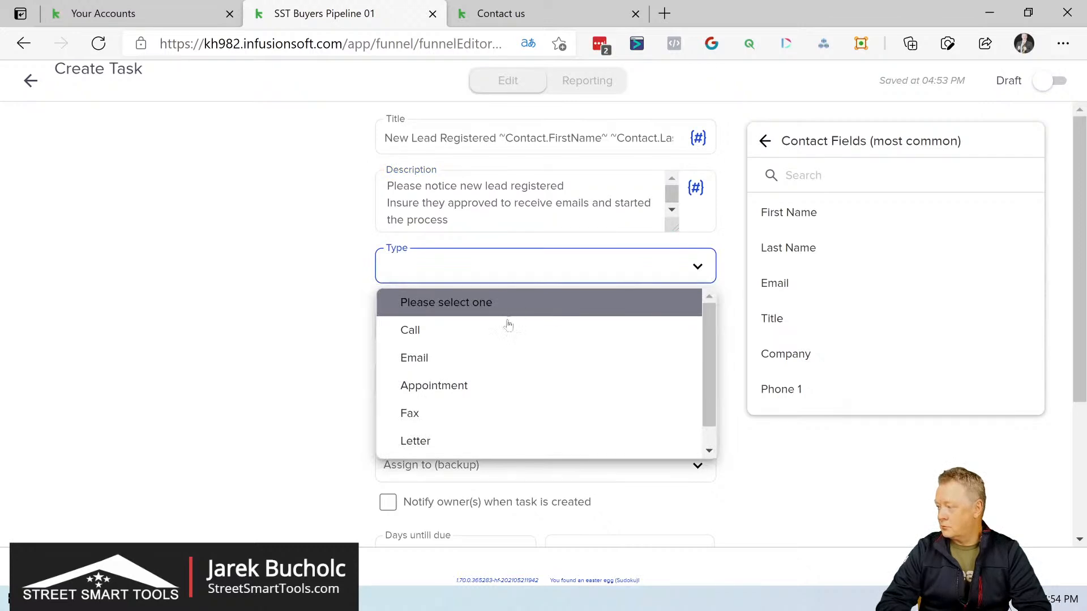
scroll(507, 365, "down", 1)
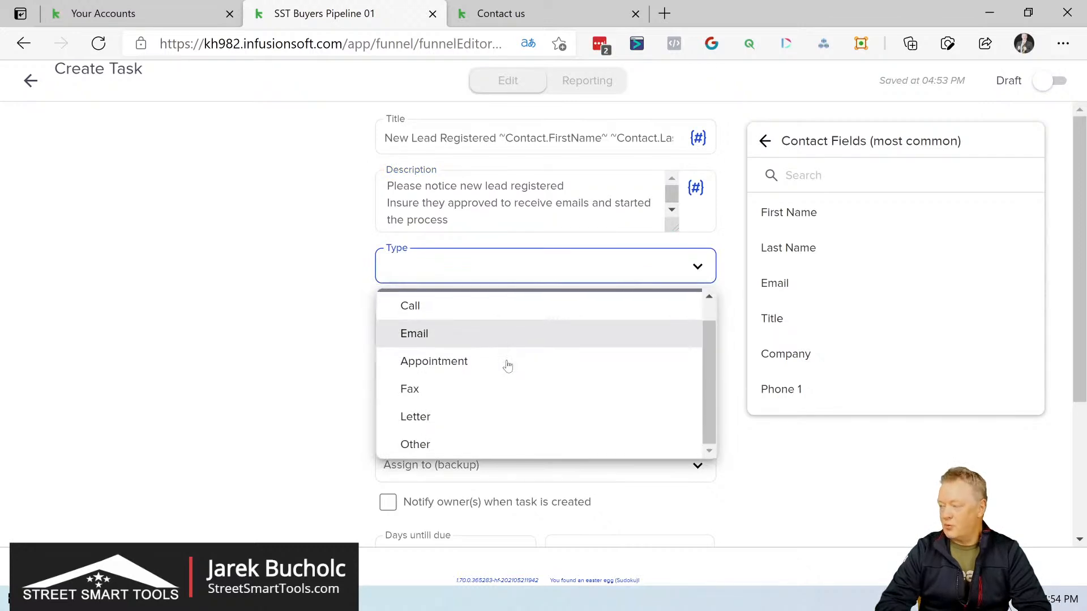
scroll(507, 365, "up", 1)
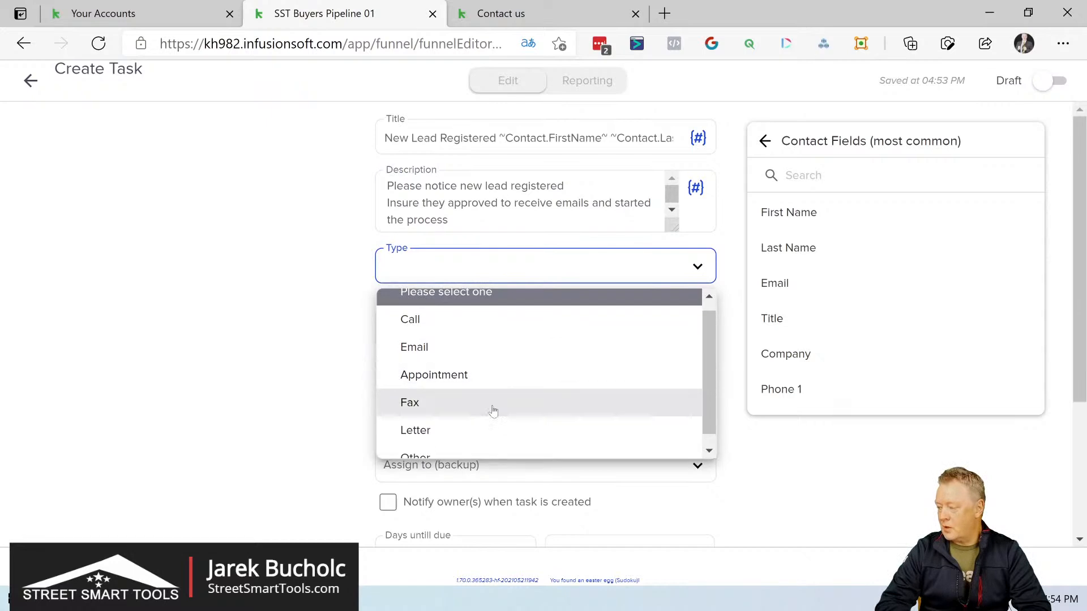
left_click(444, 457)
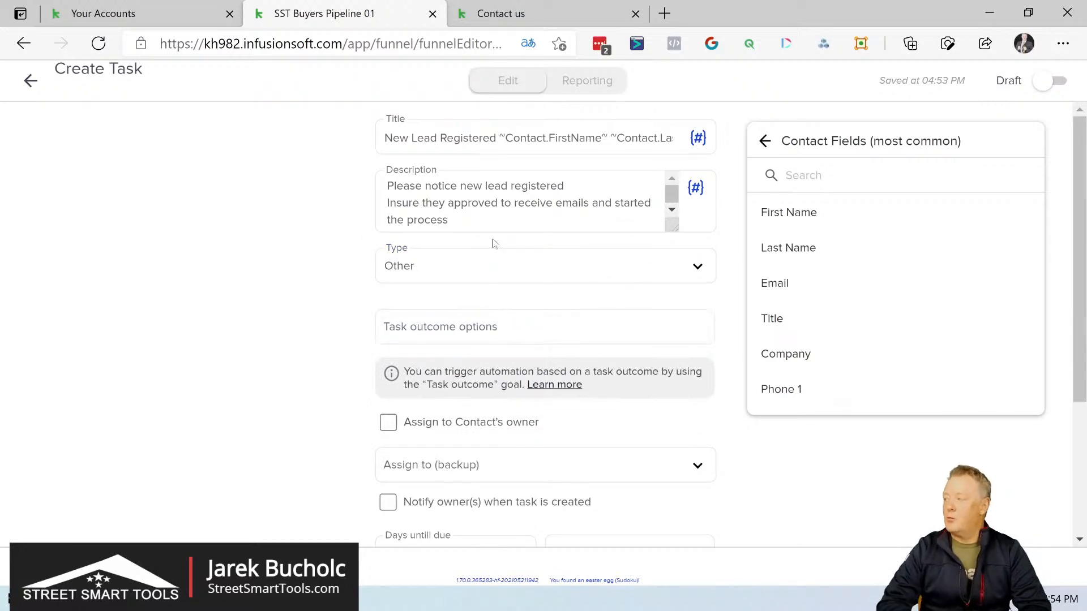
Step: Append the contact's First Name, Last Name, Email and Phone 1 merge fields to the task description, each on its own line
left_click(451, 219)
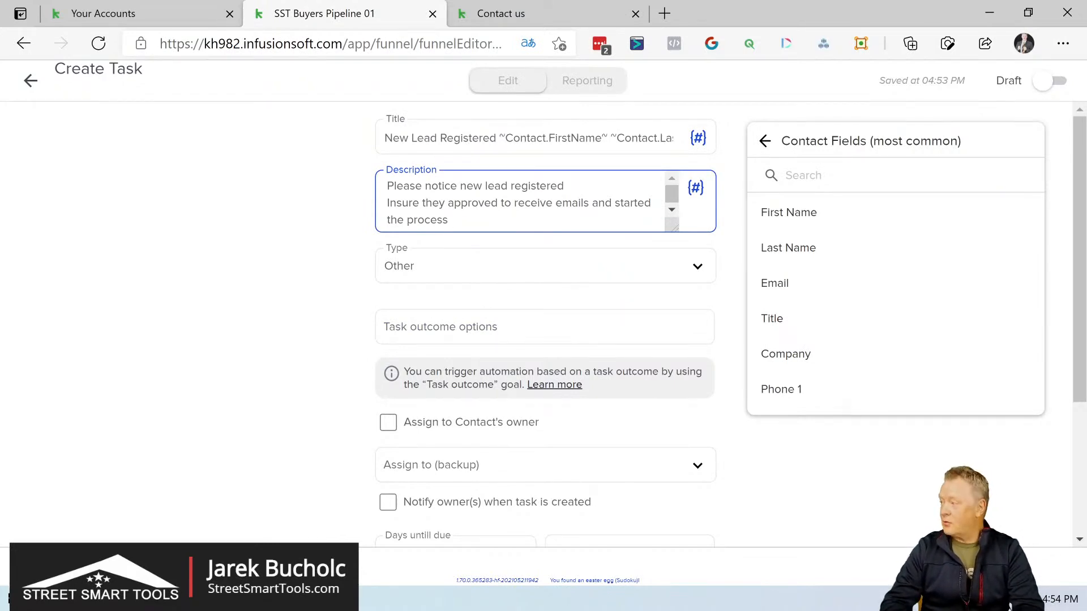
key("Return")
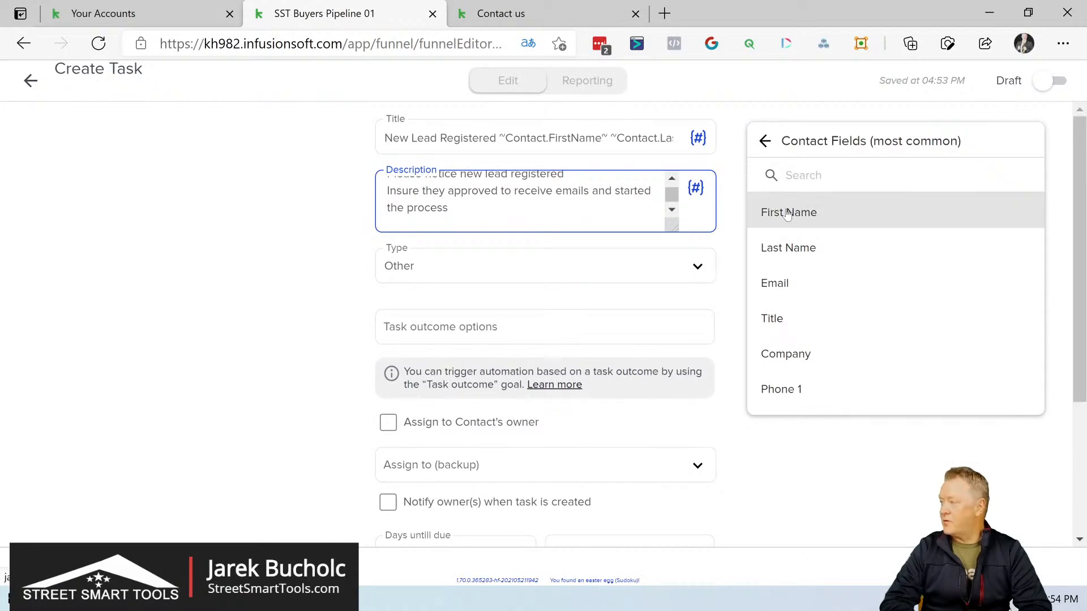
left_click(787, 214)
key("Return")
left_click(795, 249)
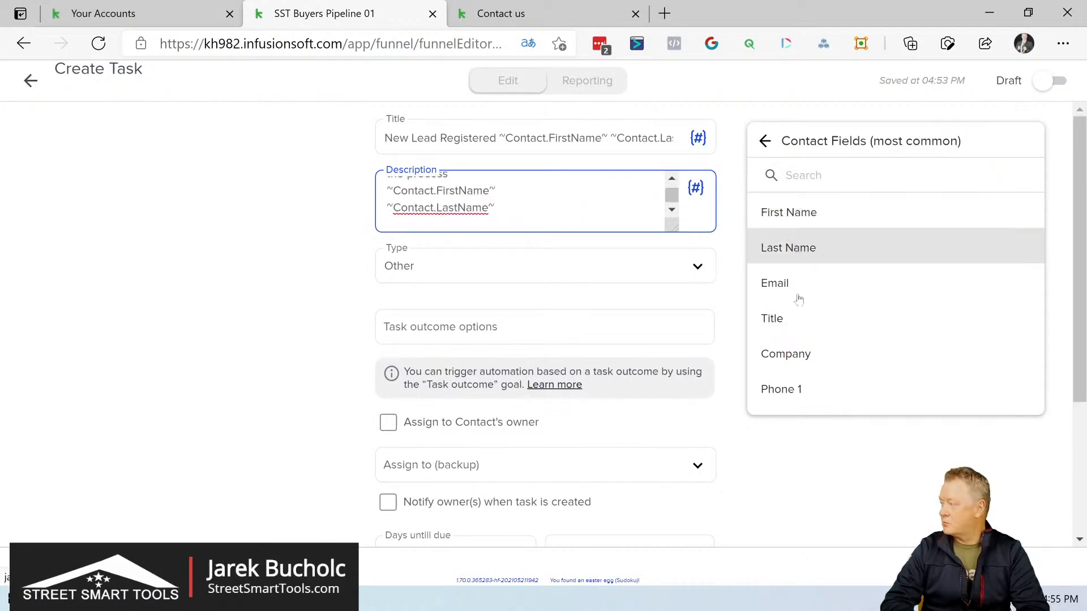
key("Return")
left_click(795, 286)
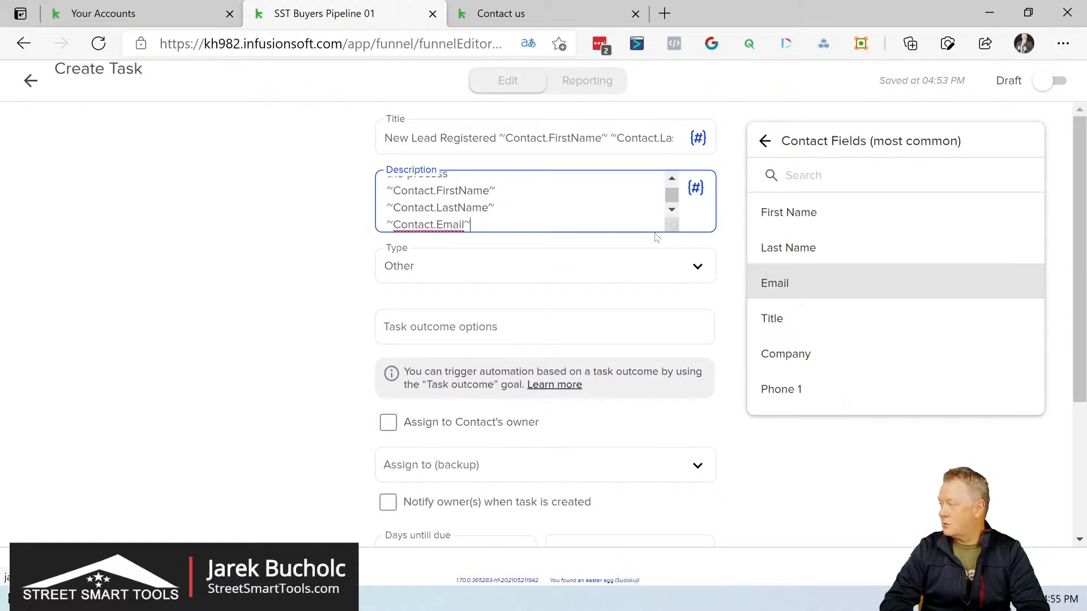
key("Return")
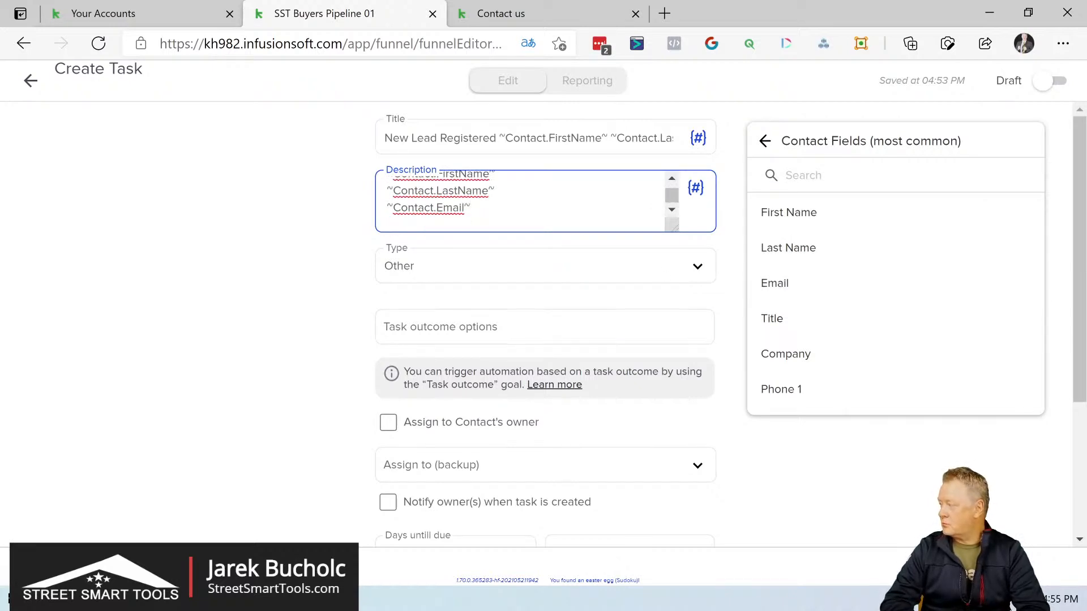
left_click(784, 391)
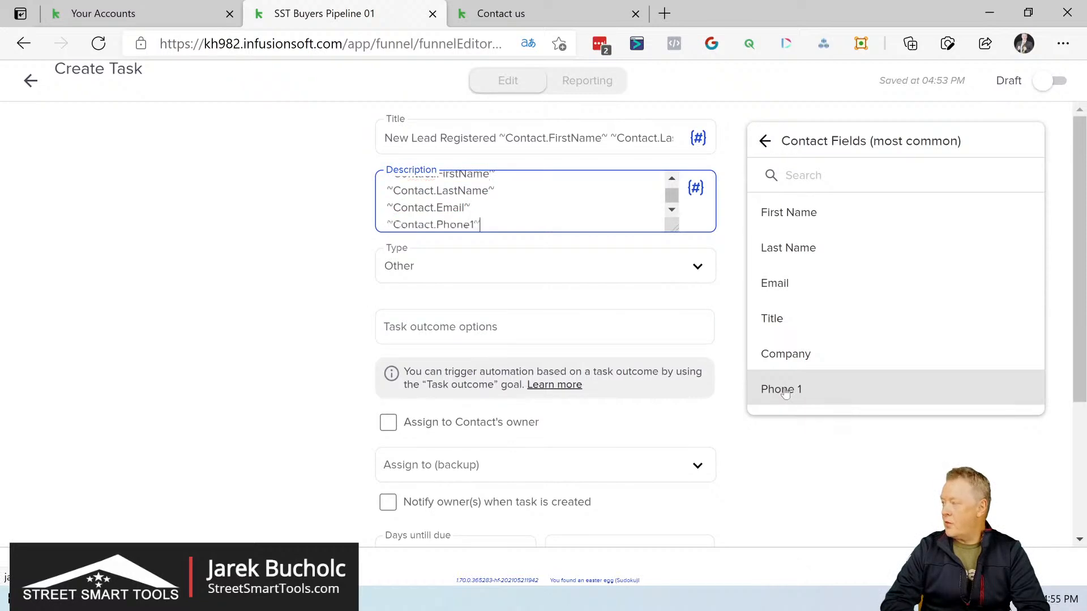
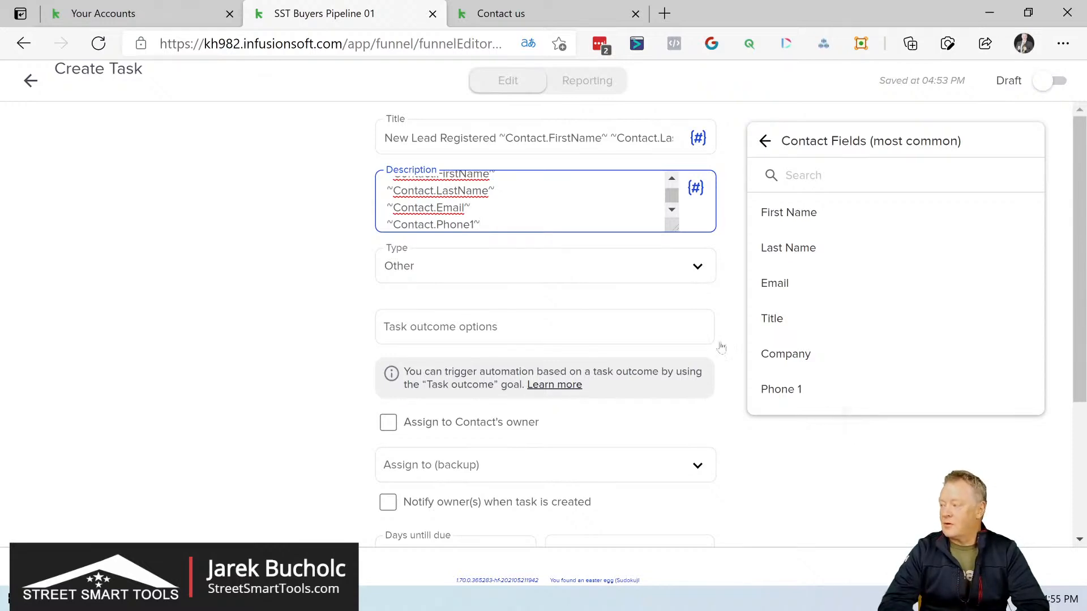
Step: Enter "Application Email Approved" as a new outcome option for the new lead task
left_click(604, 321)
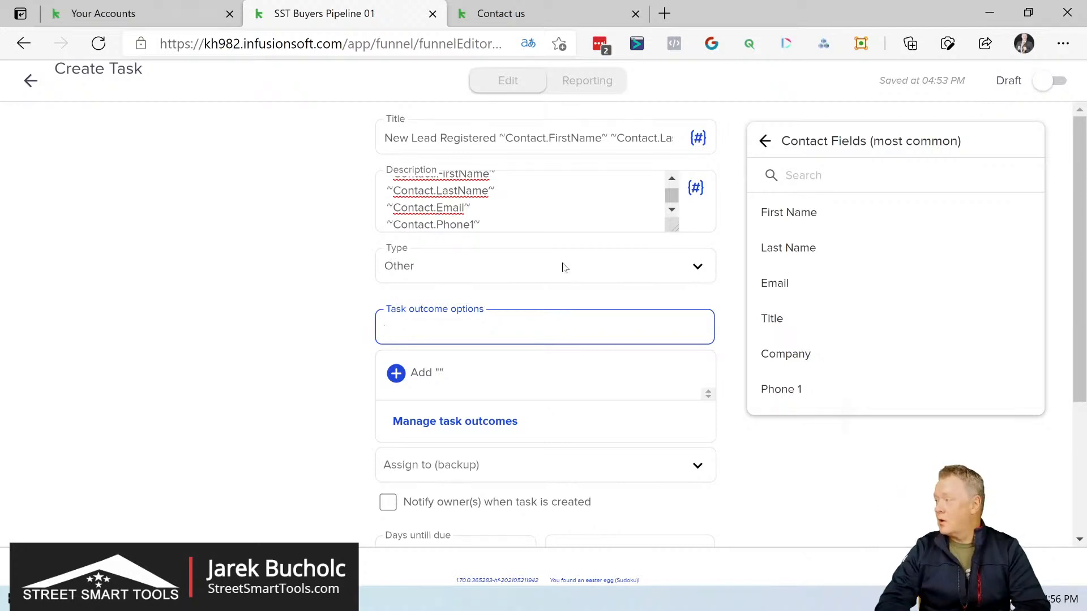
scroll(524, 201, "up", 1)
scroll(524, 201, "up", 2)
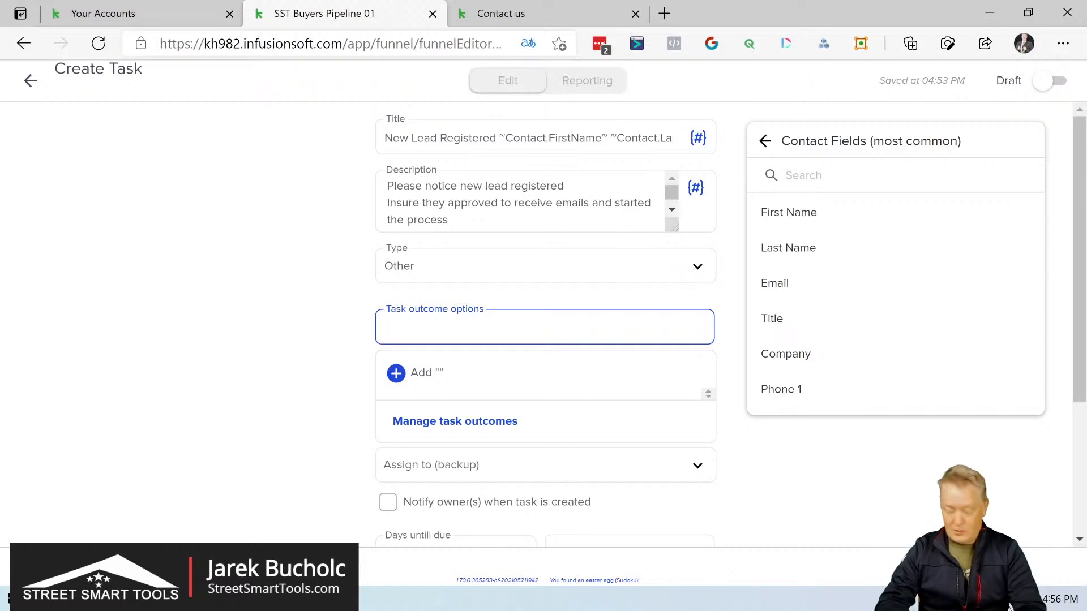
type("Email ")
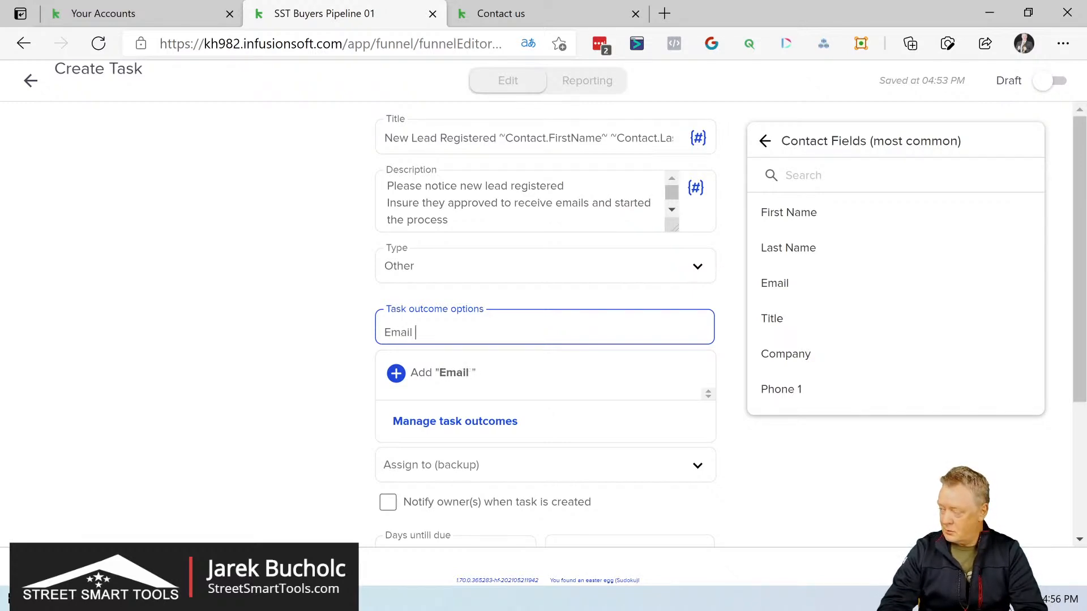
type("Approved")
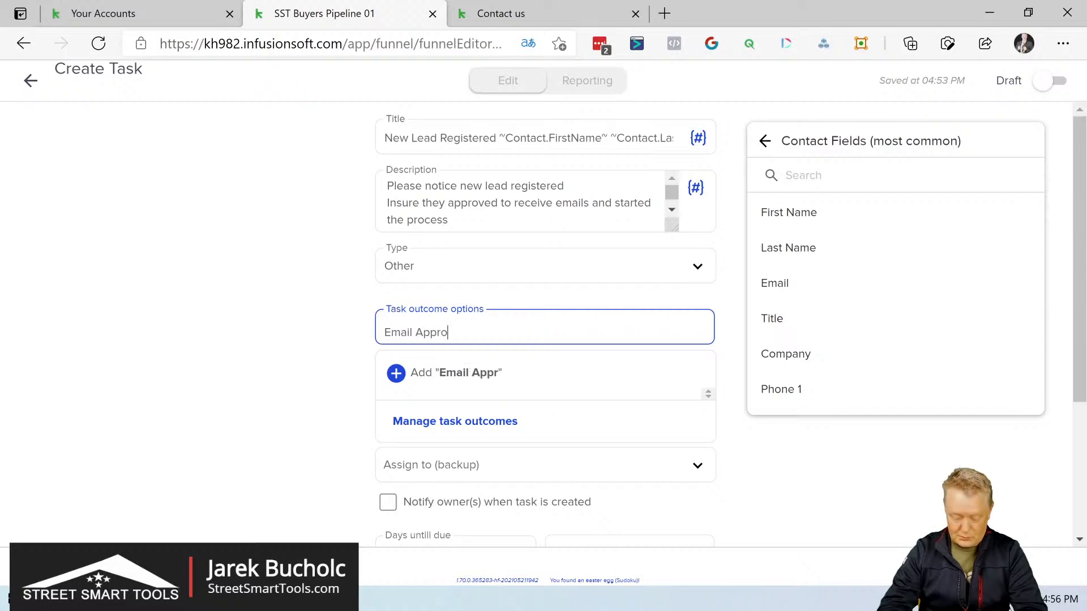
key("Left")
key("Left")
key("Left")
key("Left")
key("Left")
key("Left")
key("Left")
key("Left")
key("Left")
key("Left")
key("Left")
key("Left")
key("Left")
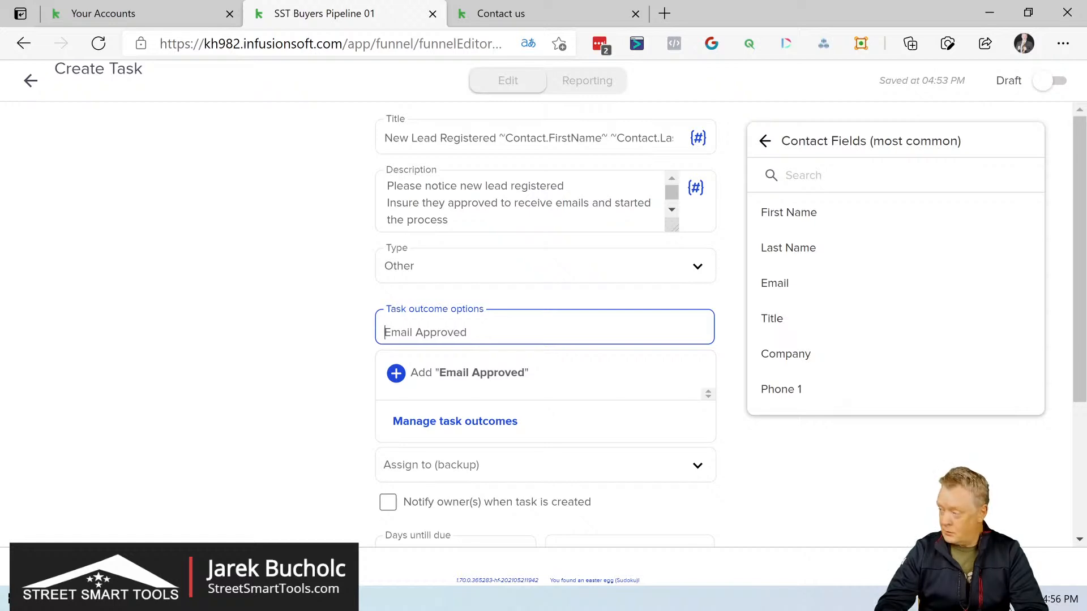
type("Applica")
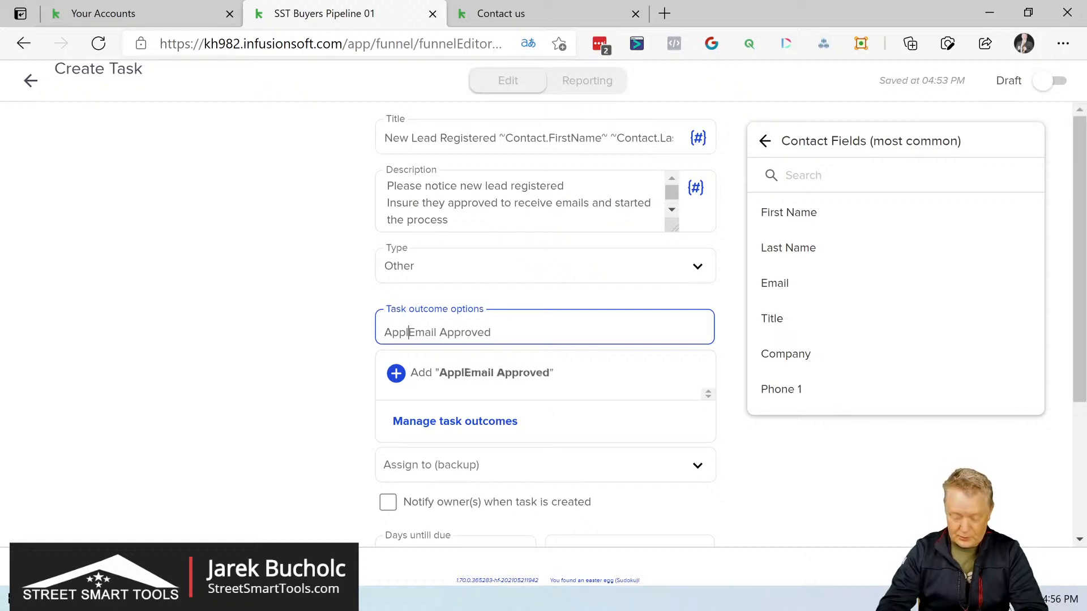
type("tion")
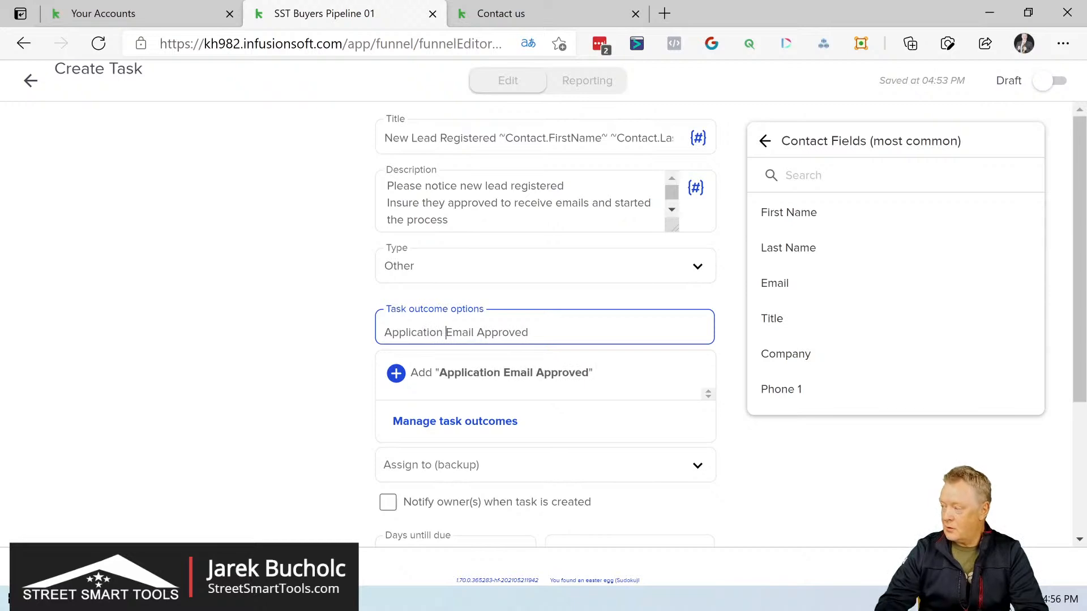
Step: Copy the whole outcome text "Application Email Approved" from the task outcome options
key("ctrl+shift+Left")
key("ctrl+shift+Left")
key("ctrl+shift+Left")
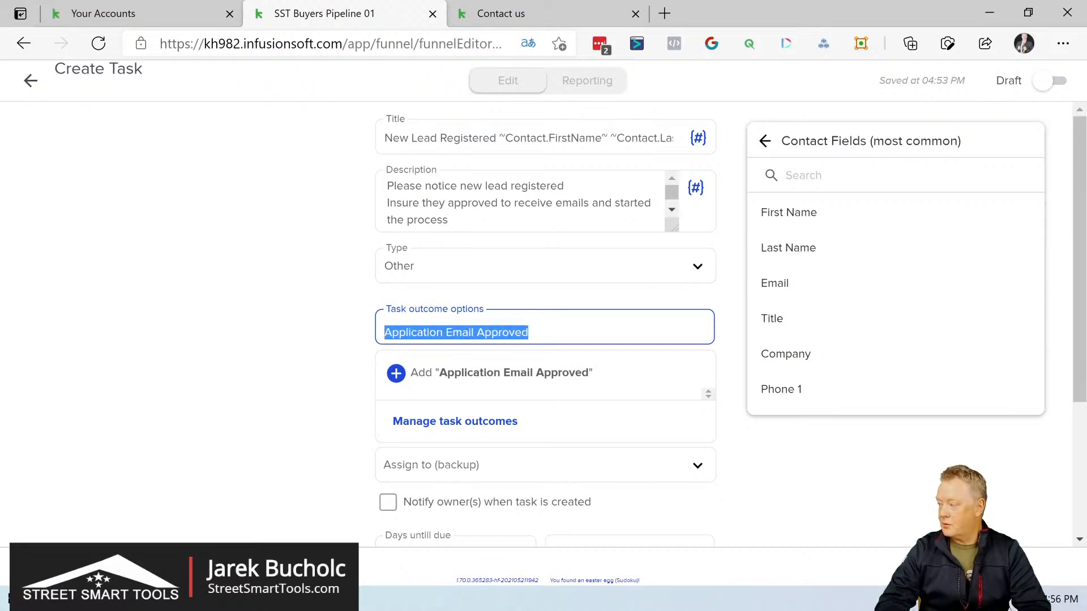
right_click(403, 333)
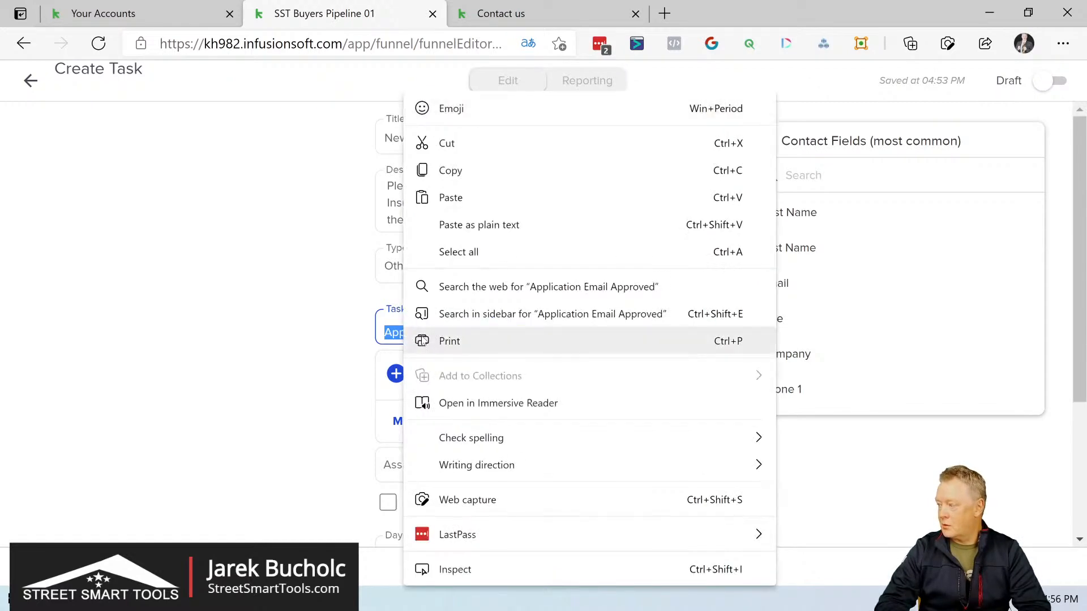
left_click(451, 170)
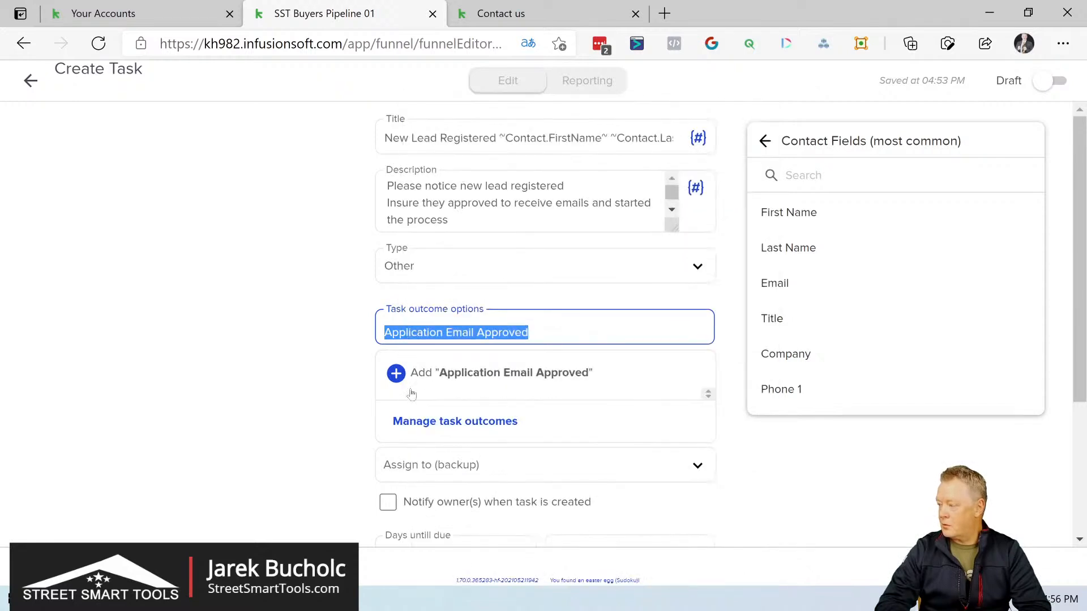
Step: Open the management page for task outcome categories from the new outcome and dismiss the contact merge field list
left_click(396, 373)
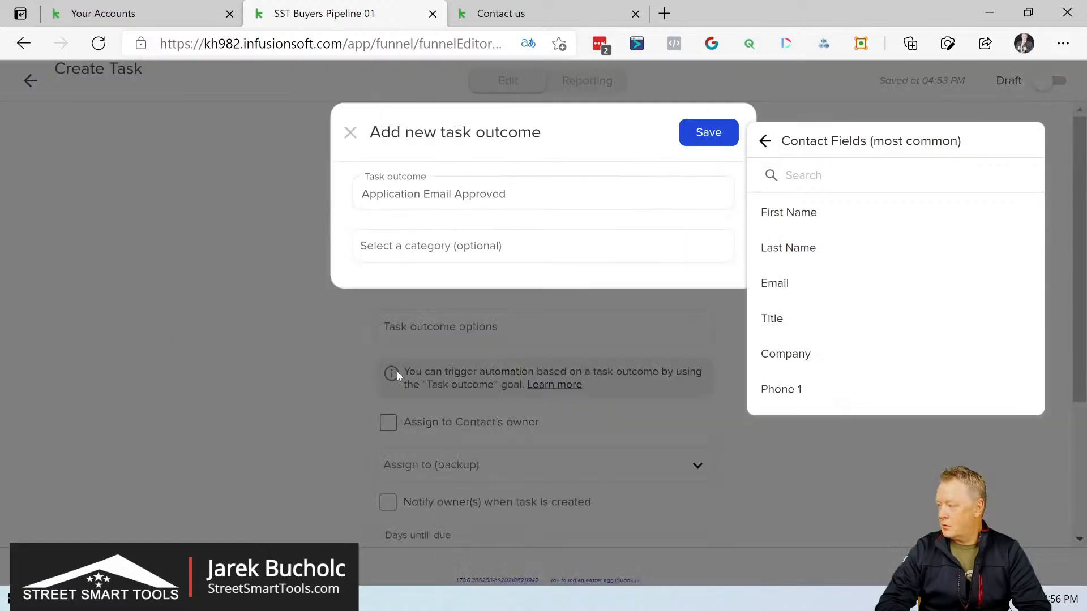
left_click(475, 238)
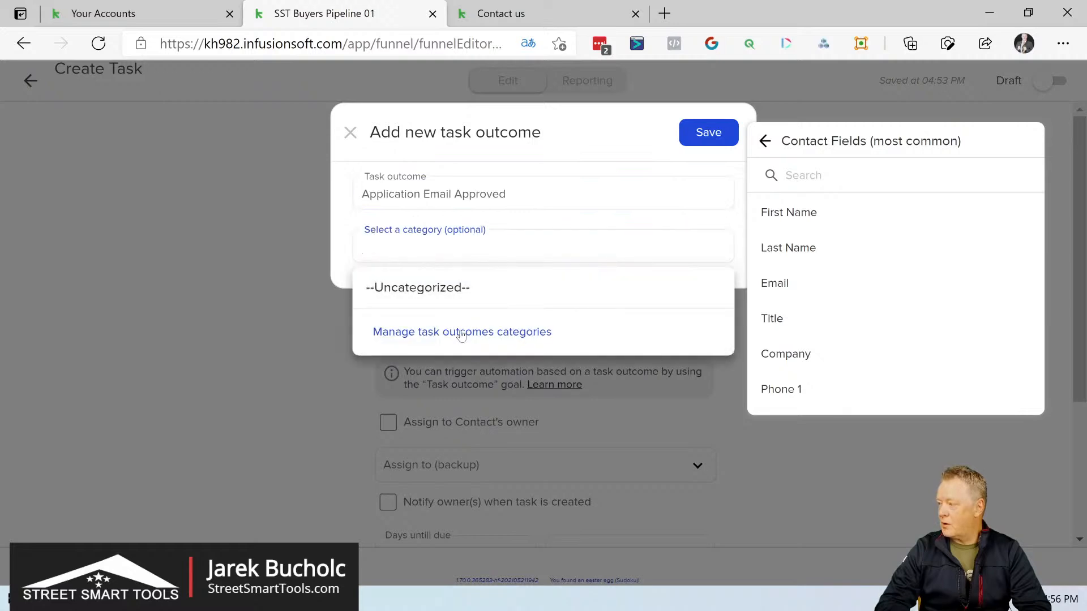
left_click(460, 334)
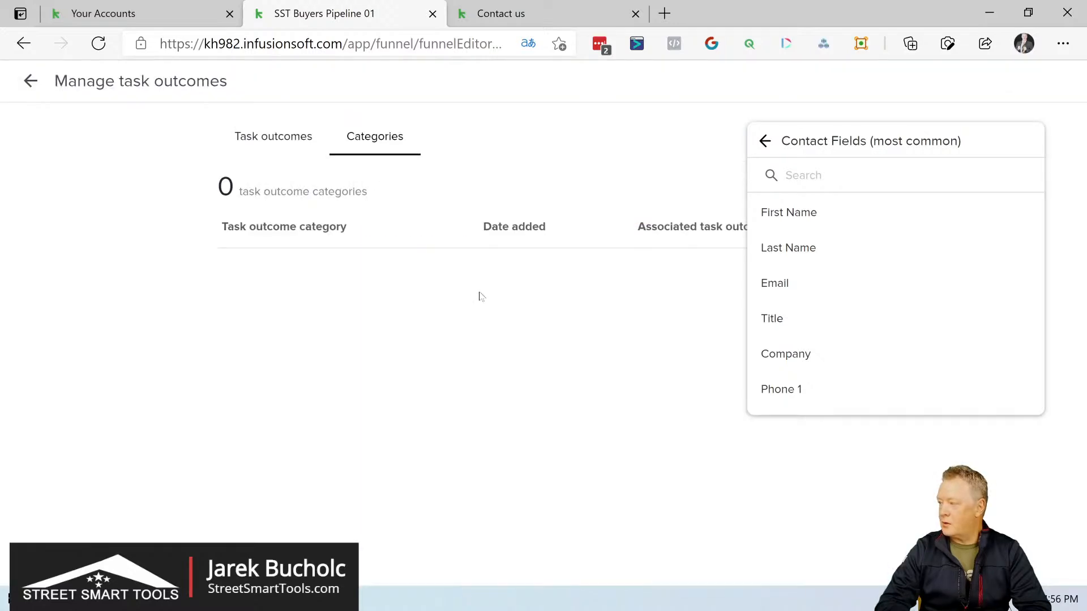
left_click(767, 142)
left_click(763, 140)
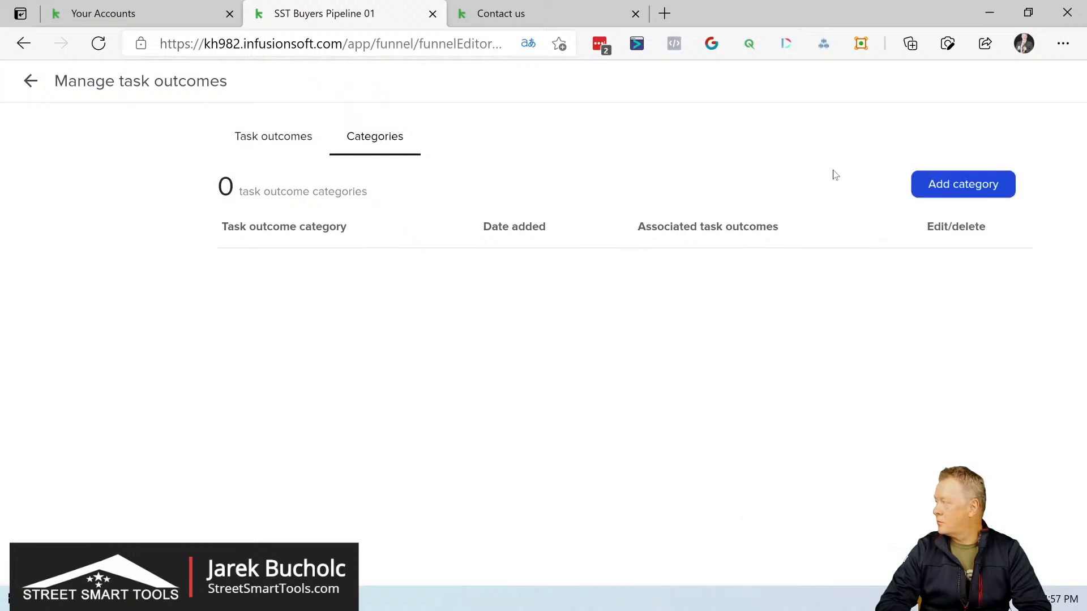
Step: Add and save a task outcome category named "SST Buyers Pipeline"
left_click(953, 188)
left_click(523, 215)
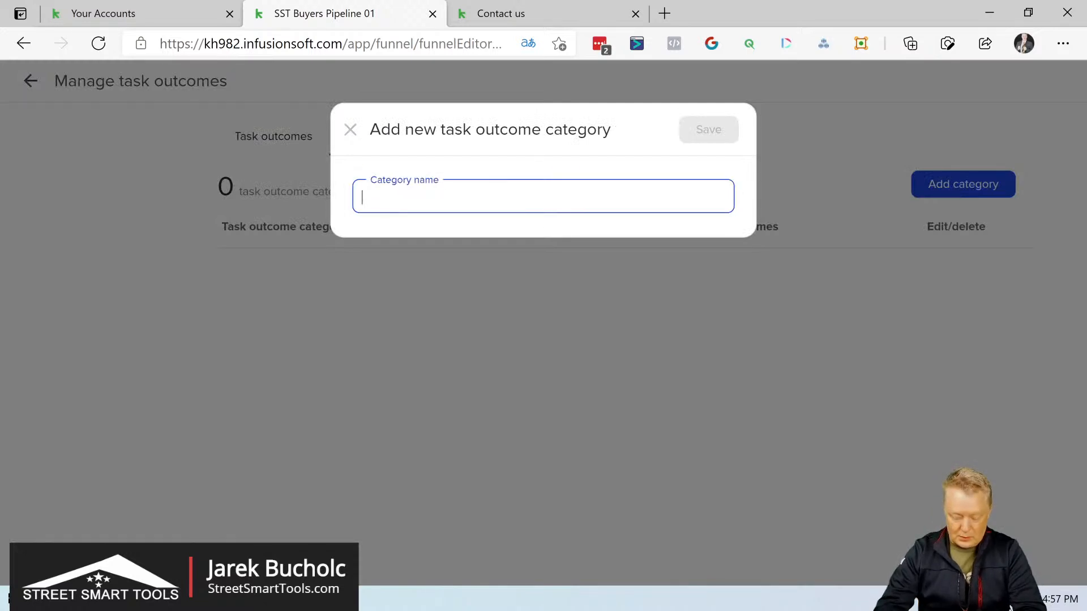
type("SST Buyers Pi")
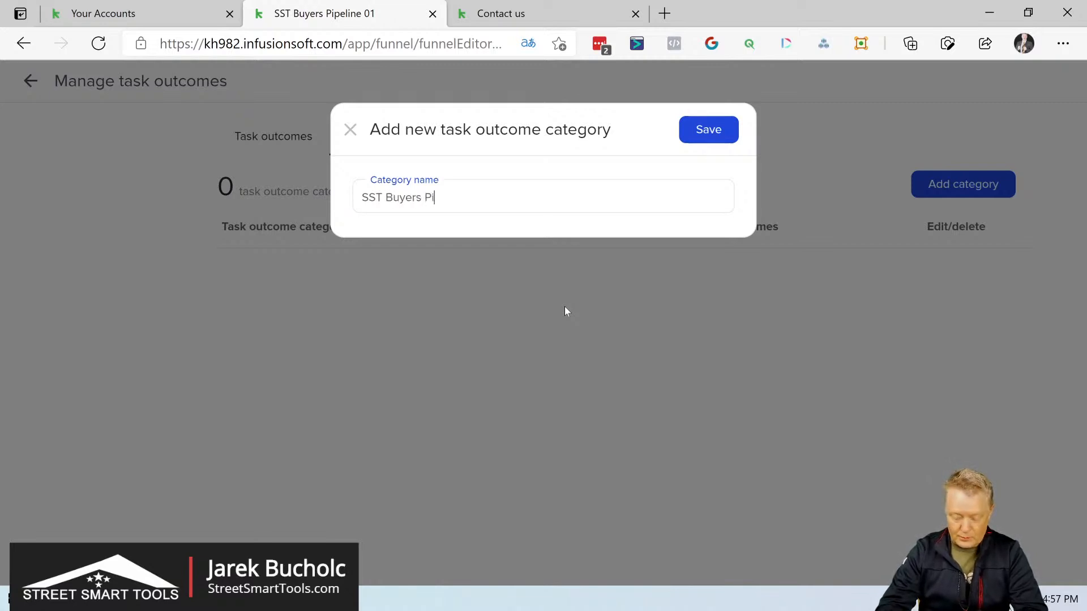
type("peline")
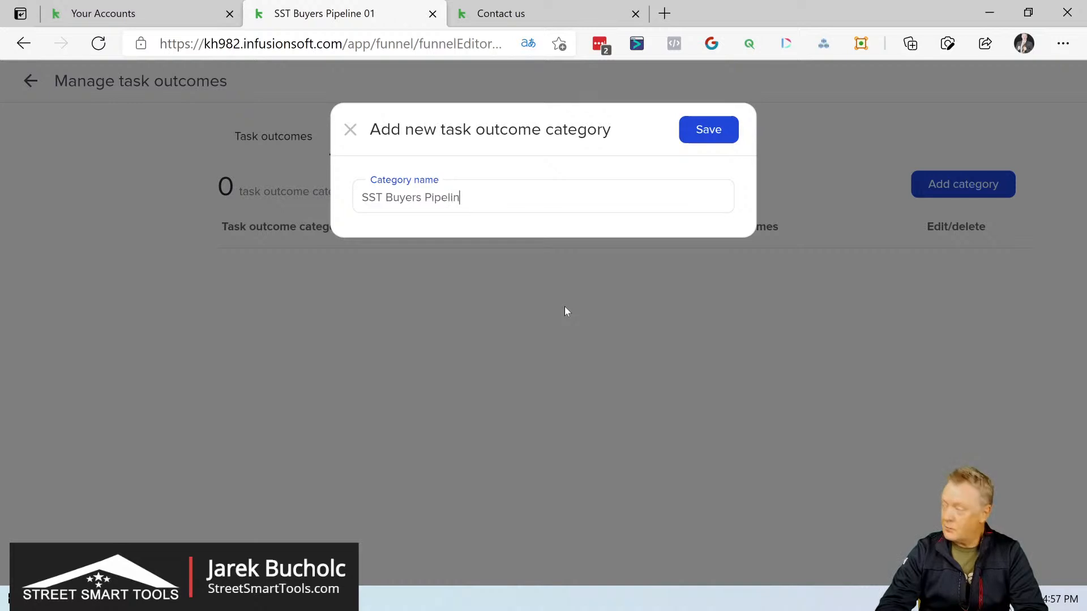
left_click(700, 131)
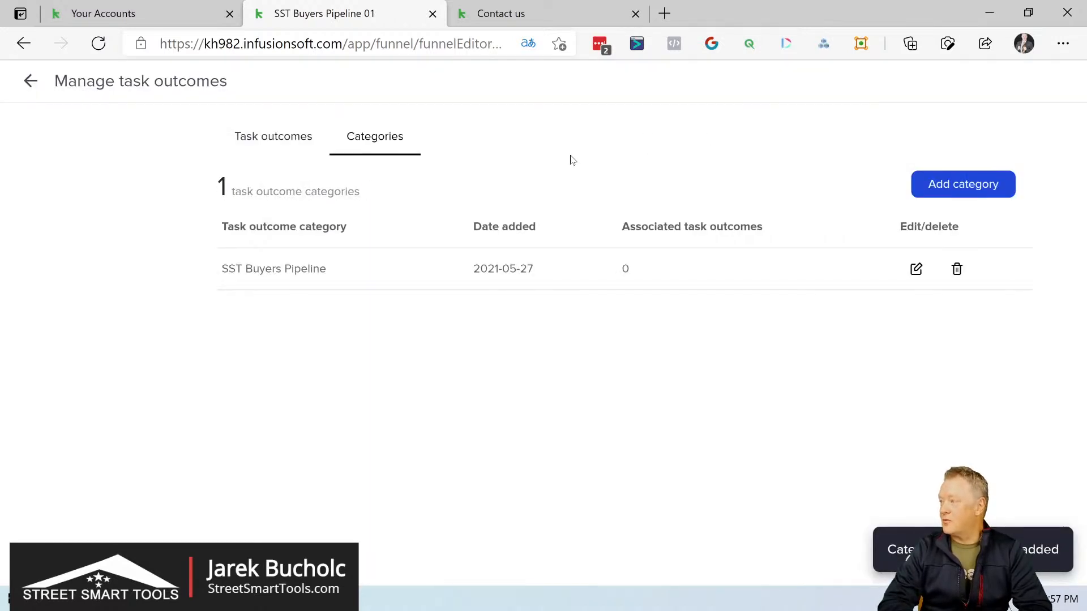
Step: Return to the task and start a new task outcome in the SST Buyers Pipeline category
left_click(285, 141)
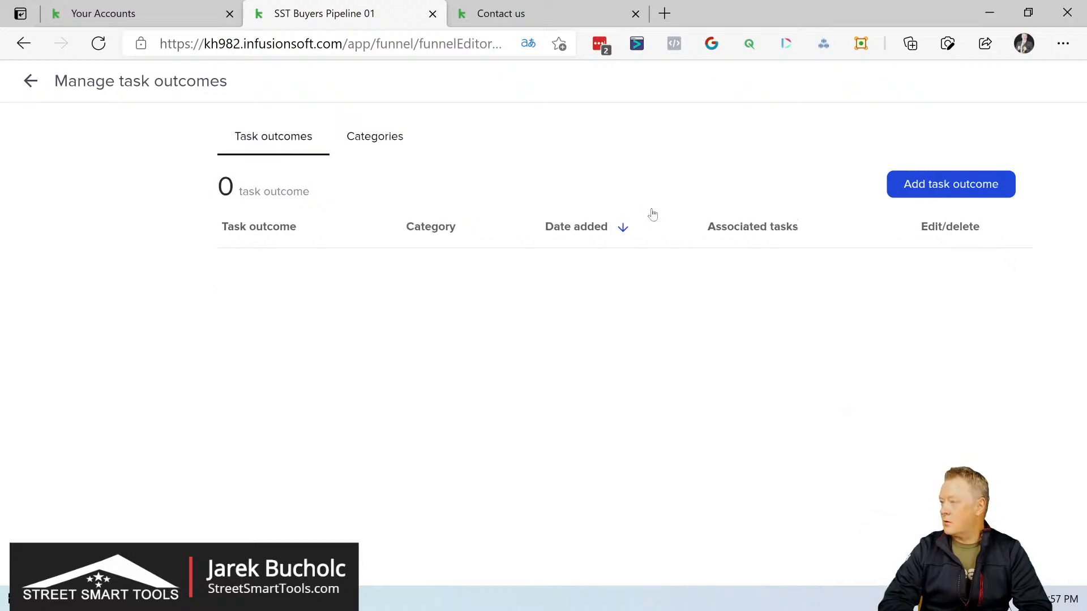
left_click(30, 81)
left_click(453, 337)
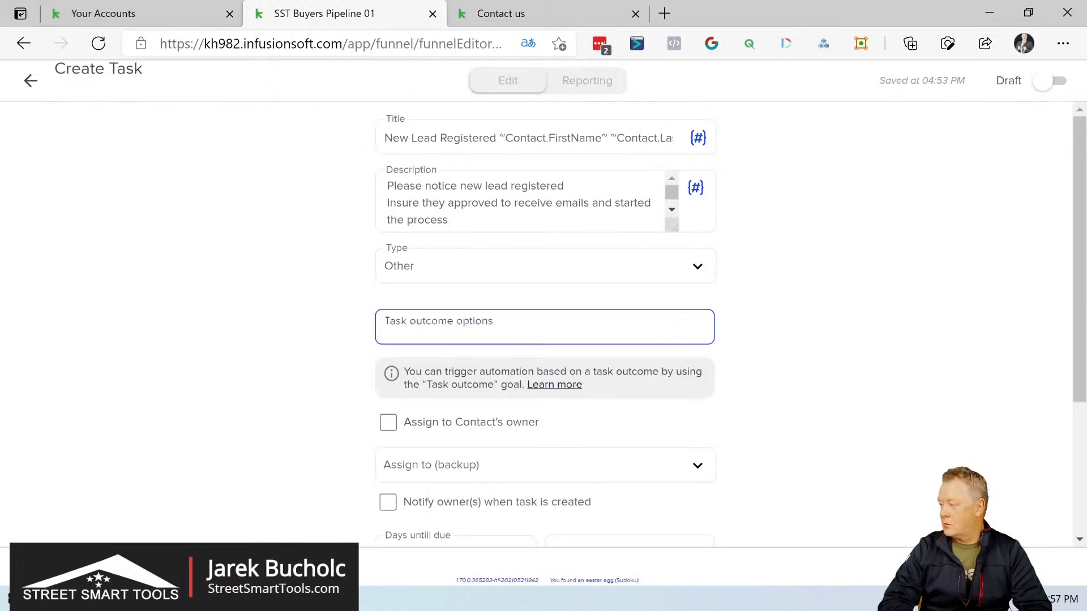
left_click(436, 375)
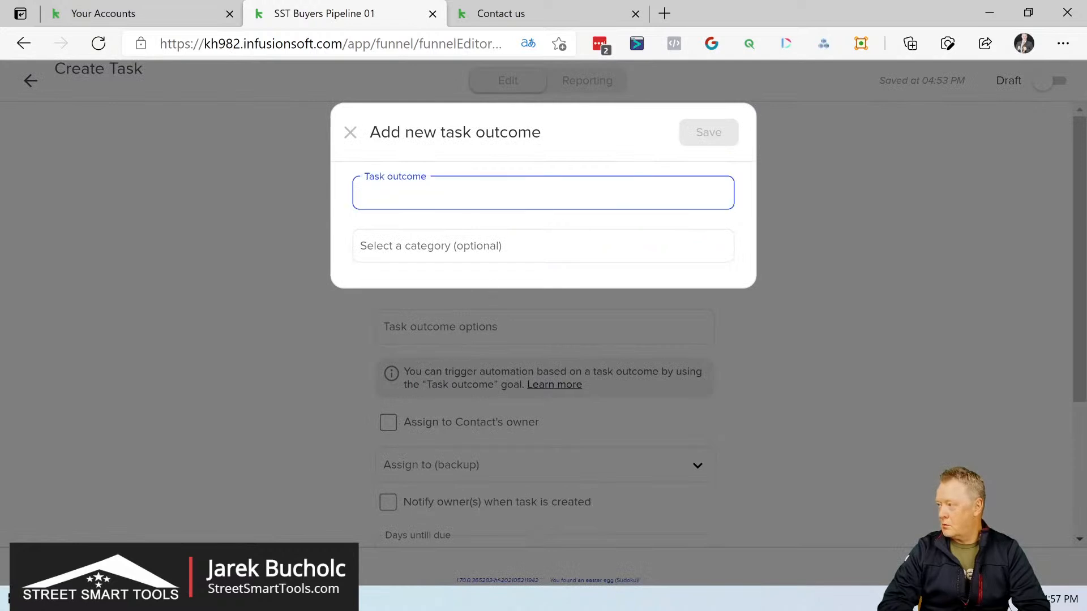
left_click(447, 249)
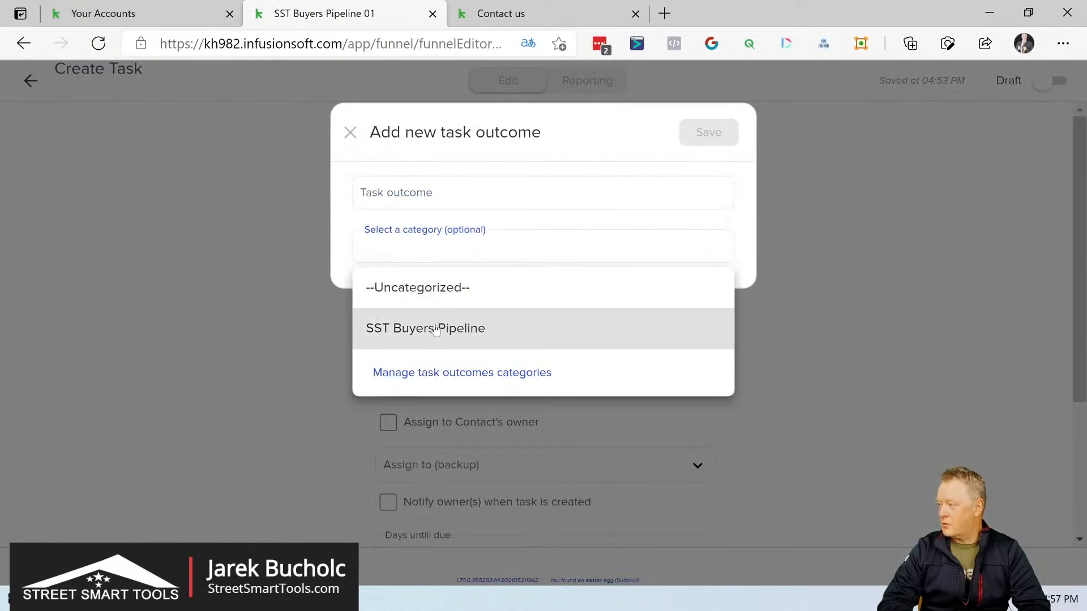
left_click(436, 326)
Step: Name the outcome "Buyers New Lead Application Email Approved", reusing the copied outcome text
left_click(408, 205)
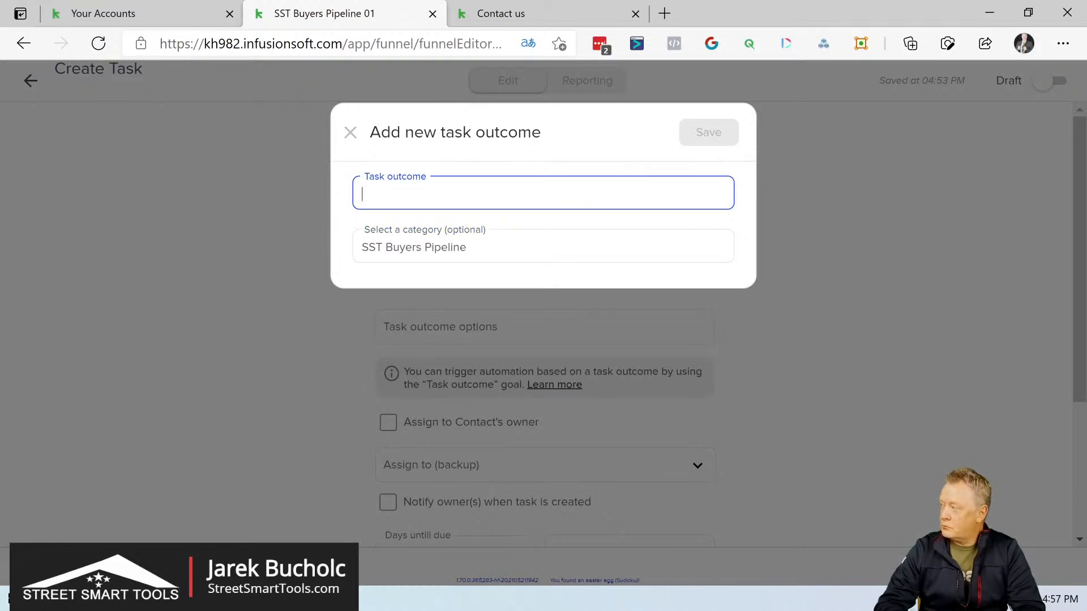
key("ctrl+v")
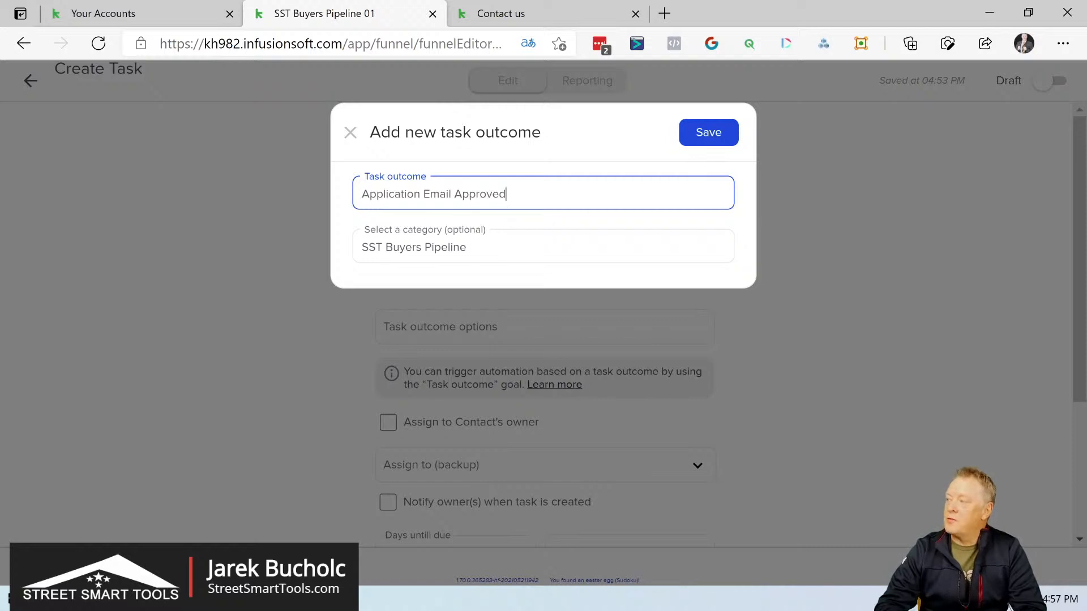
key("Left")
key("Left")
key("Left")
key("Left")
key("Left")
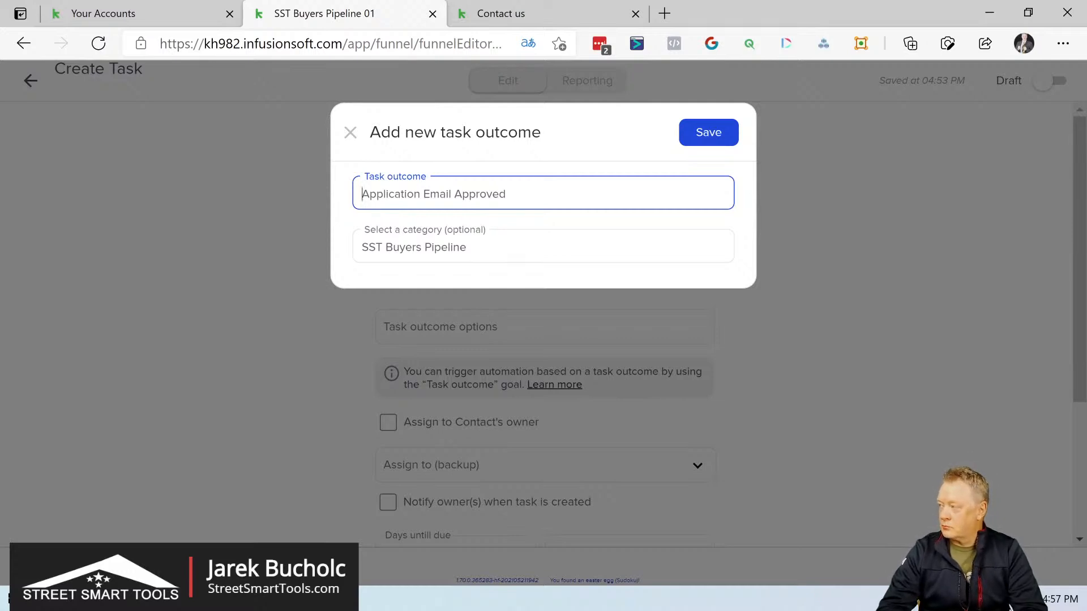
key("Home")
type("Buyers")
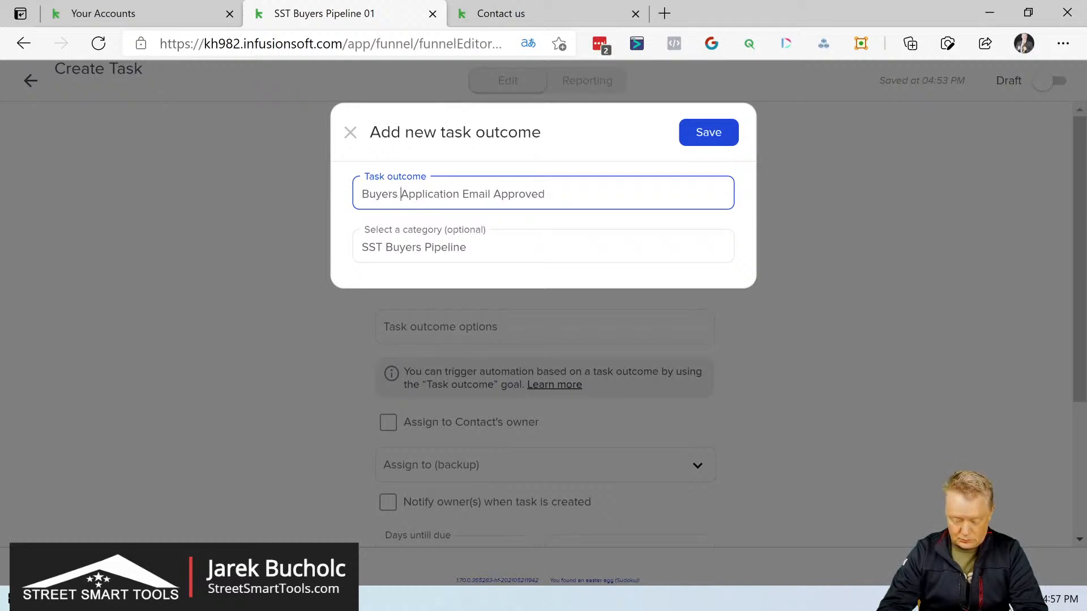
type("Ne")
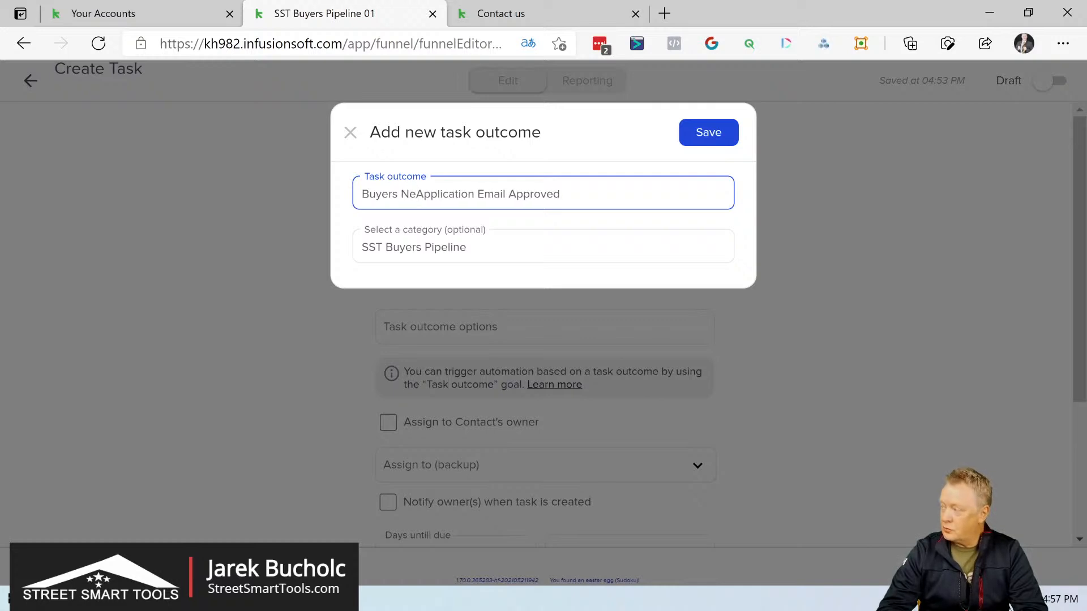
type("w LEad")
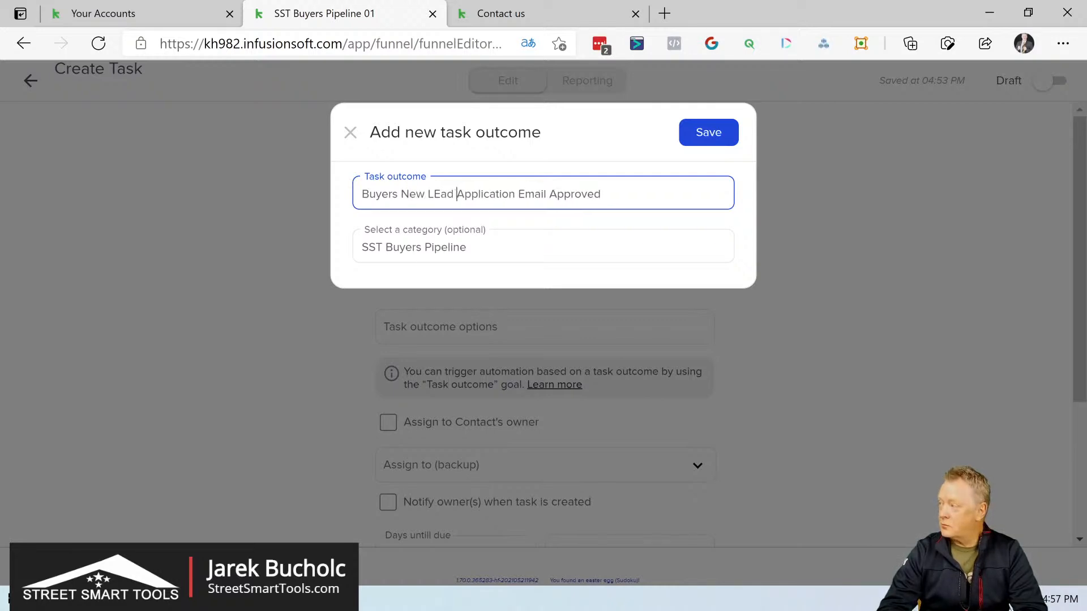
left_click(441, 193)
key("BackSpace")
type("e")
key("Right")
key("Right")
key("Right")
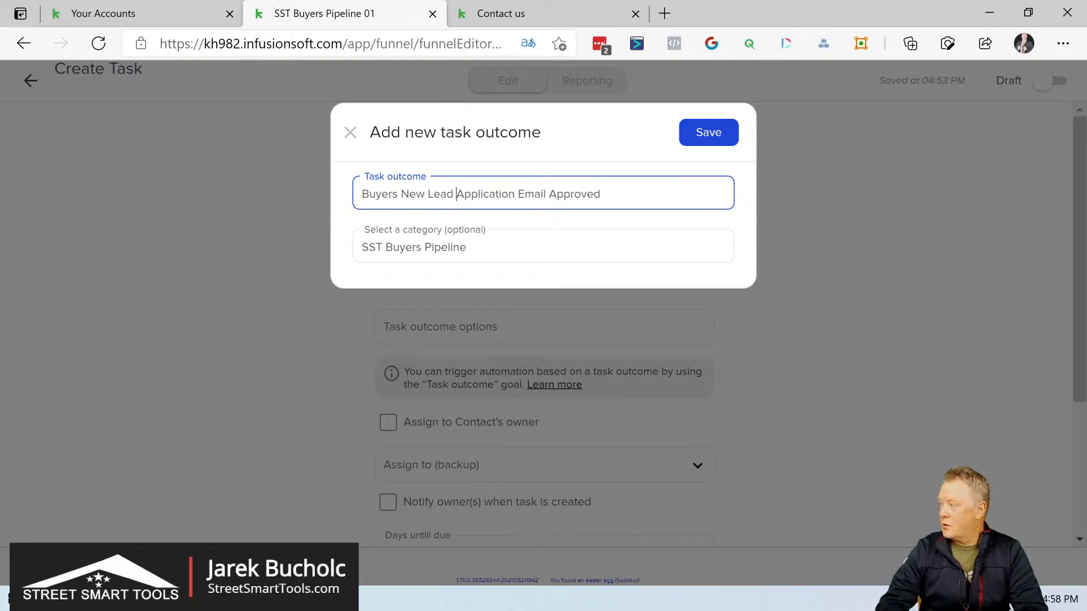
Step: Remove the word "Application" from the outcome name, leaving "Buyers New Lead Email Approved"
key("Right")
key("Right")
key("Right")
key("Right")
key("Right")
key("Right")
key("Right")
key("Right")
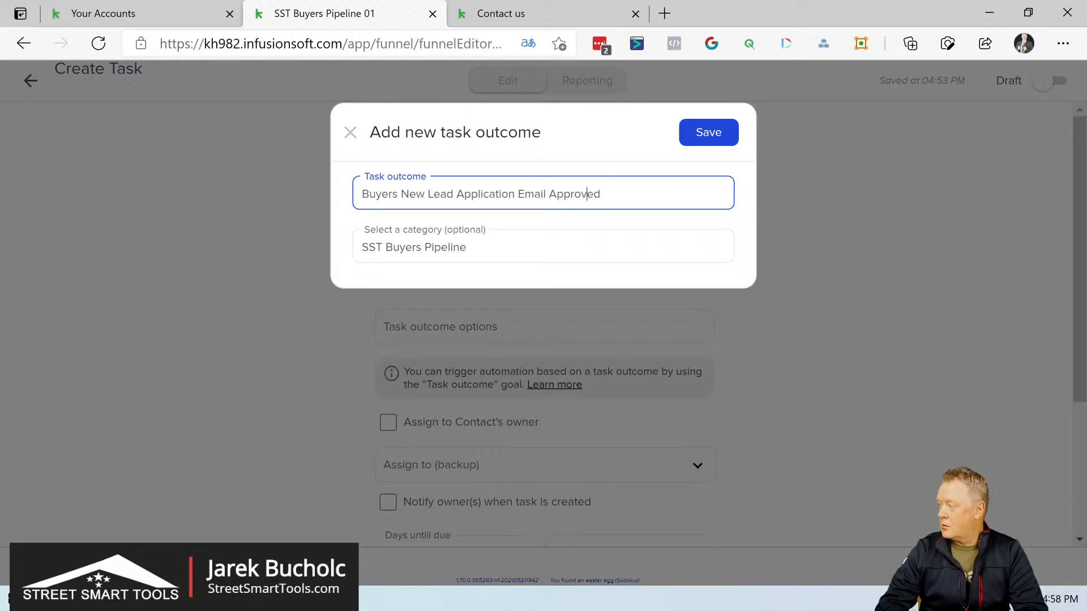
key("Left")
key("Left")
key("Left")
key("Left")
key("Left")
key("Left")
key("BackSpace")
key("BackSpace")
key("BackSpace")
key("BackSpace")
key("BackSpace")
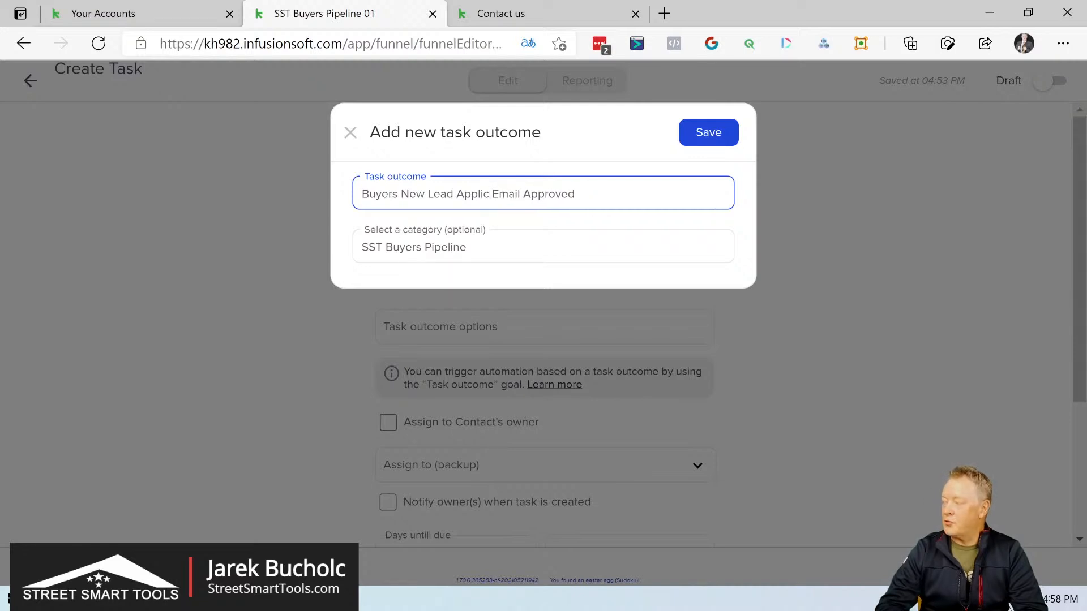
key("BackSpace")
key("BackSpace")
key("BackSpace")
key("BackSpace")
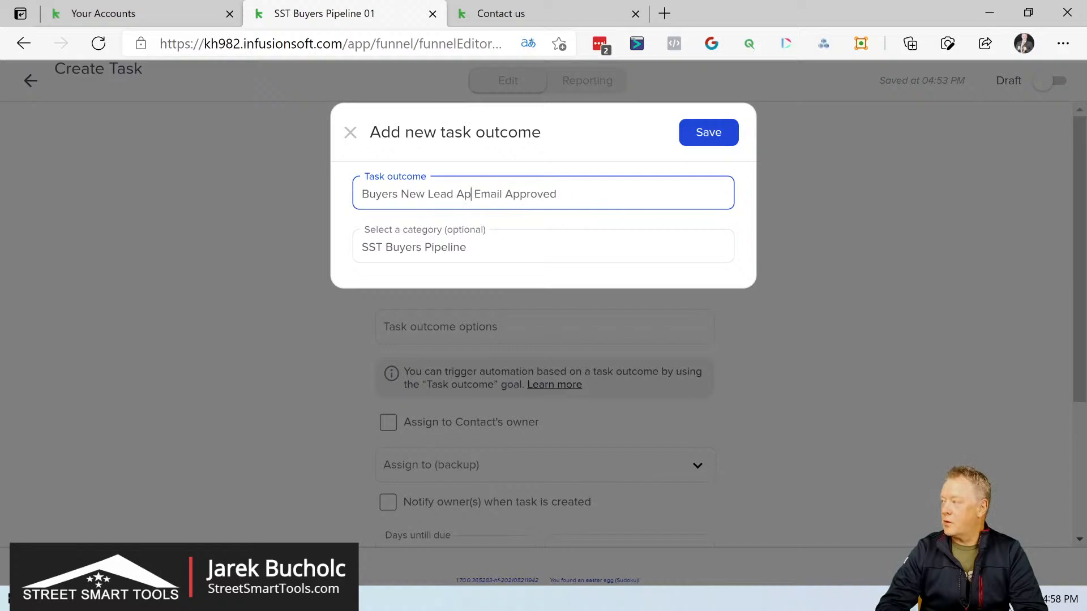
key("BackSpace")
key("BackSpace")
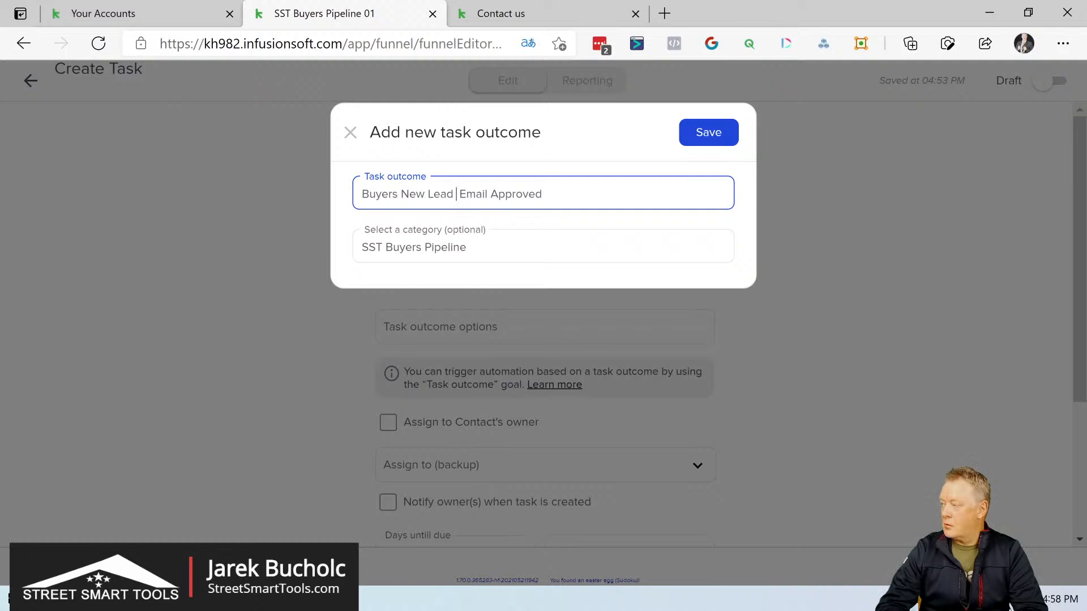
type("Spam")
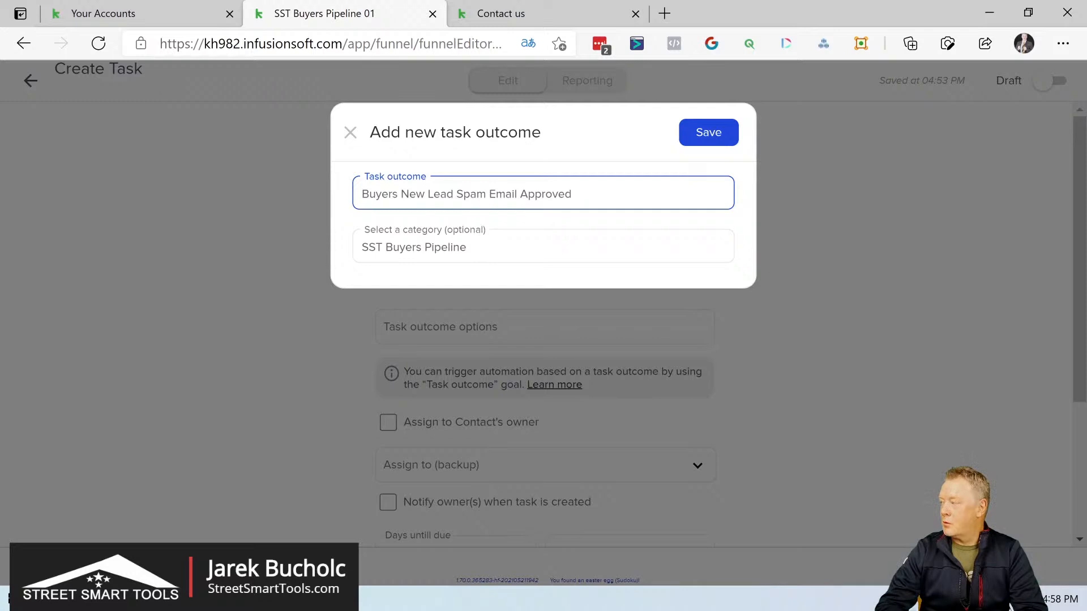
key("BackSpace")
key("BackSpace")
key("BackSpace")
key("BackSpace")
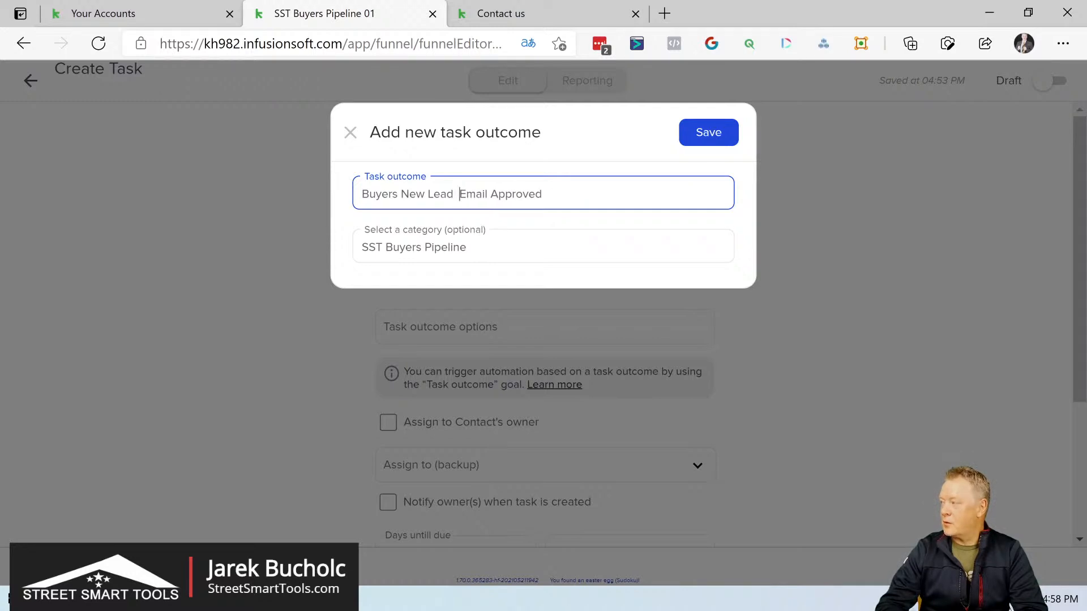
Step: Reword the task outcome name to "Buyers New Lead Emails Receiving Approved"
type("s ")
type("Receib")
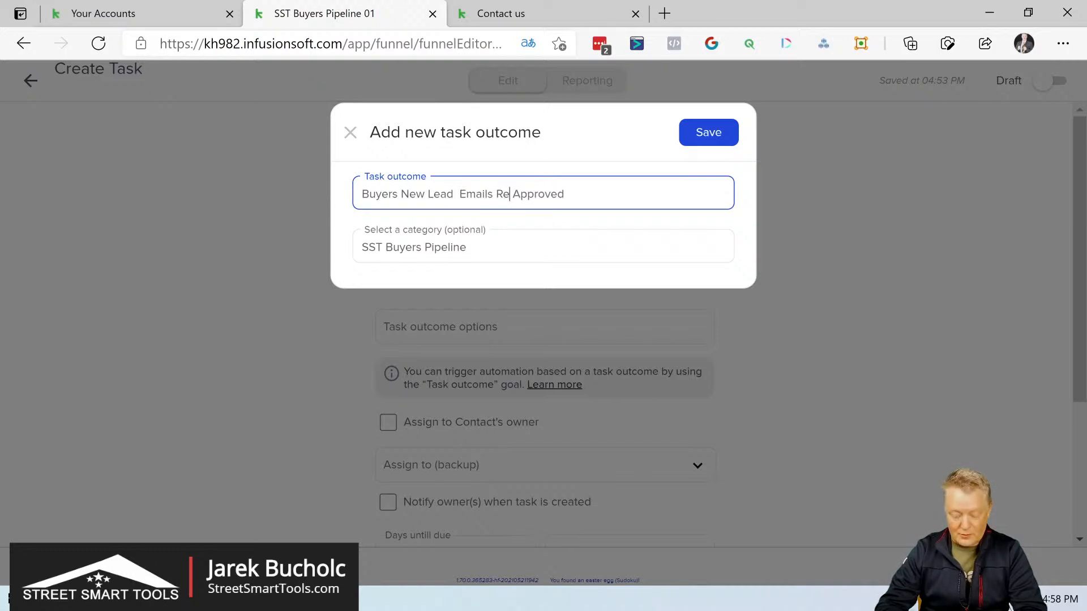
type("n")
key("BackSpace")
key("BackSpace")
key("BackSpace")
key("BackSpace")
type("iving")
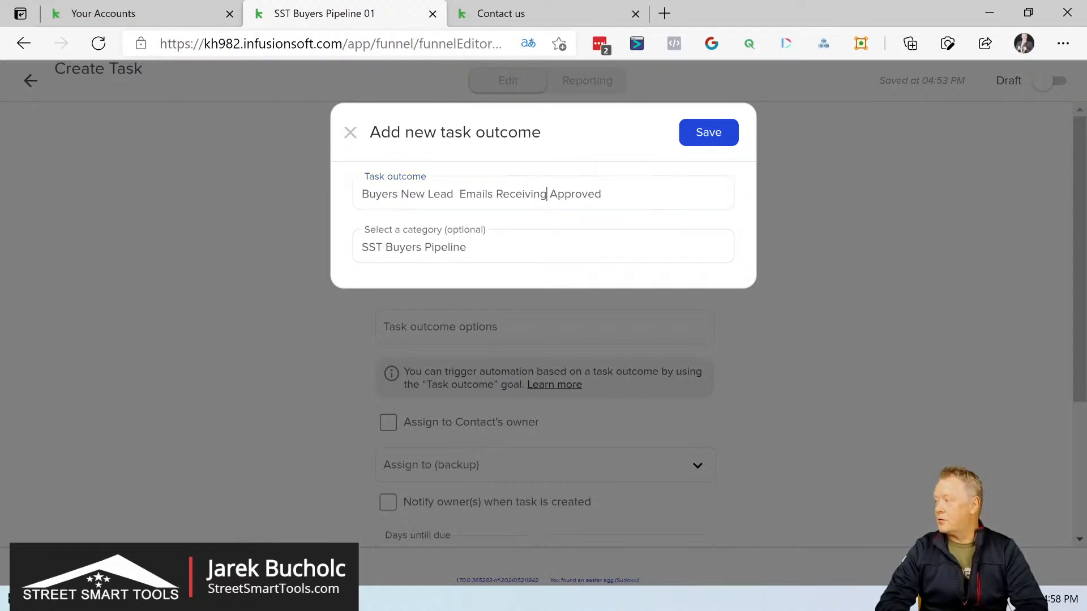
Step: Copy the full outcome name for reuse and save the new task outcome
key("ctrl+a")
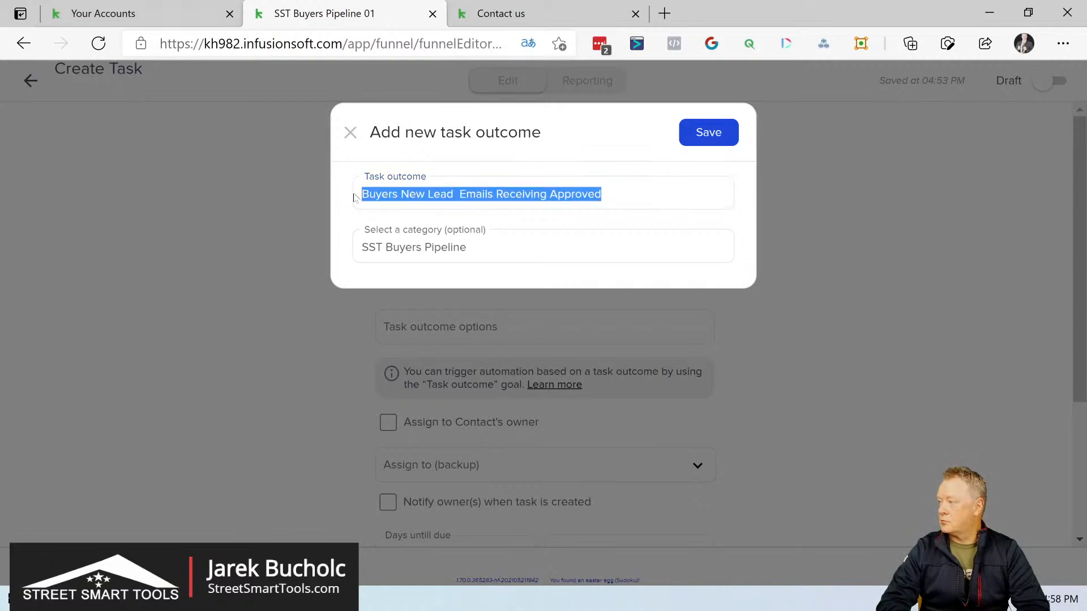
right_click(416, 193)
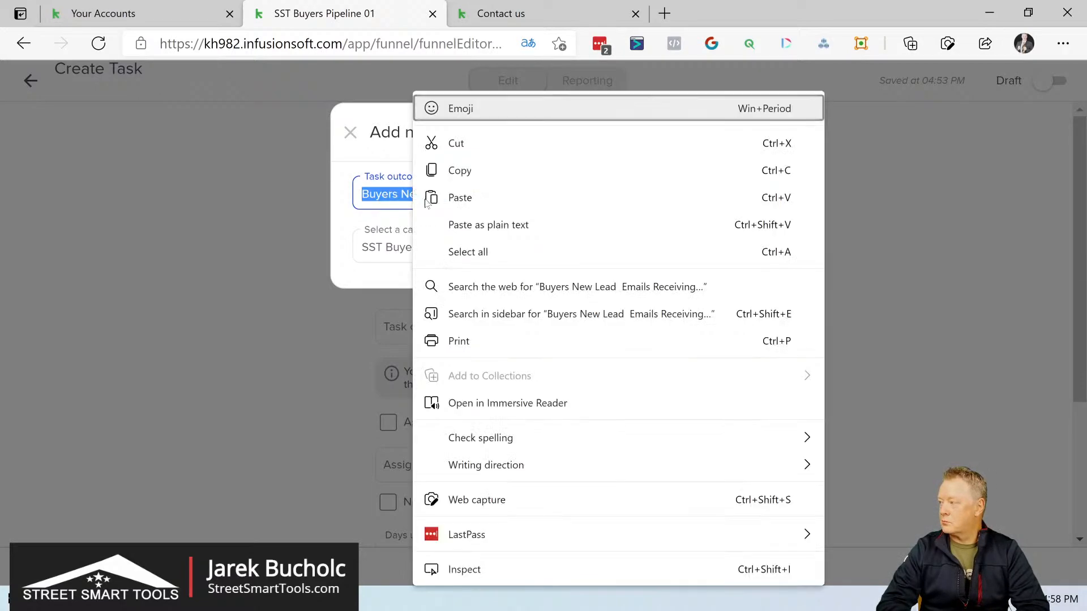
left_click(469, 172)
left_click(707, 135)
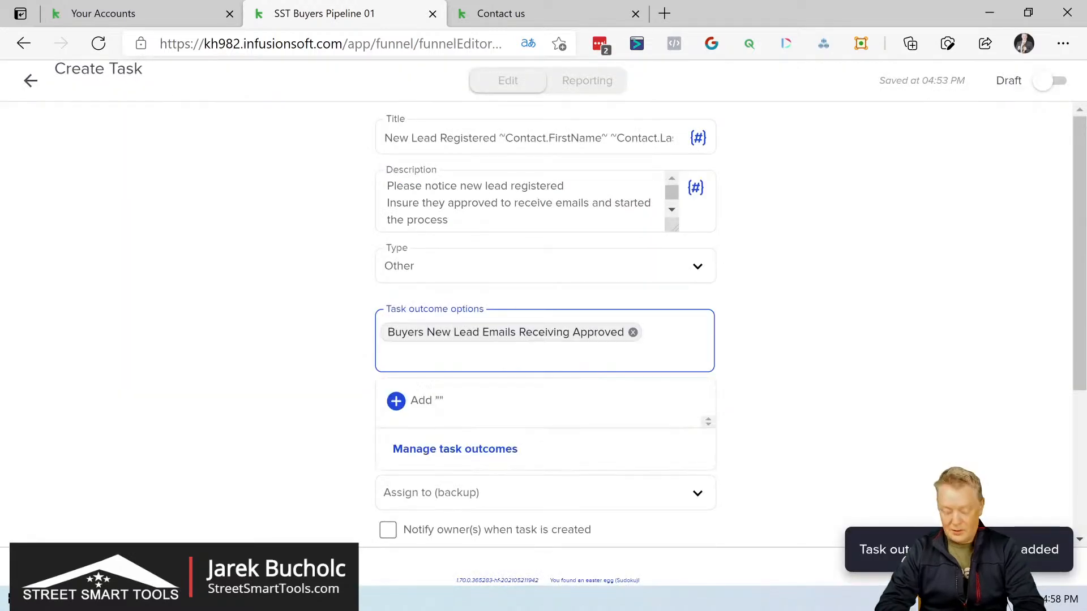
Step: Reuse the copied name for a second task outcome option, replacing "Approved" with "Disaproved"
key("ctrl+v")
key("BackSpace")
key("BackSpace")
key("BackSpace")
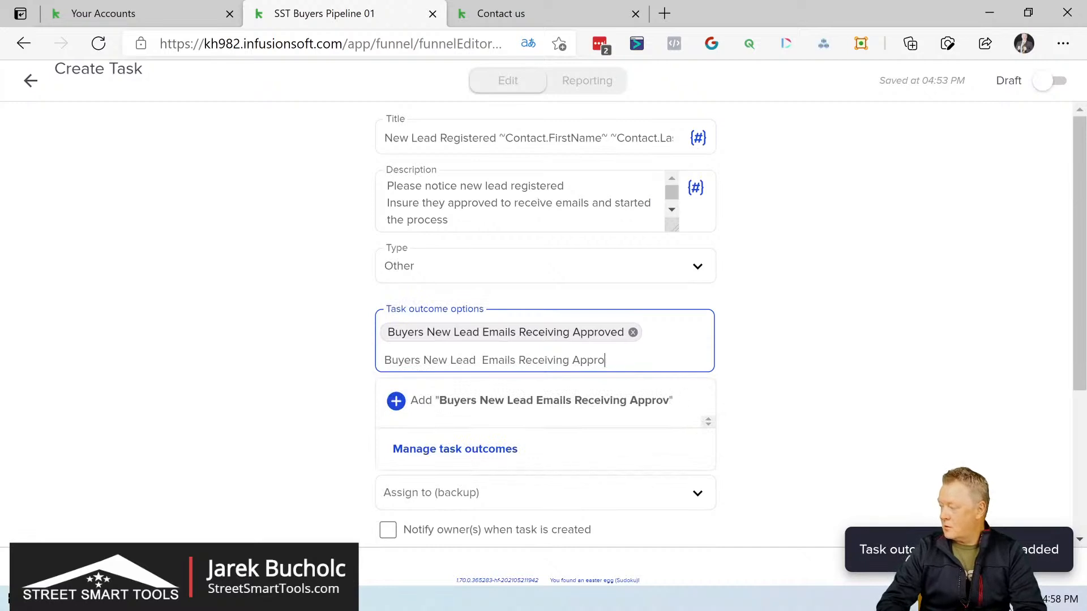
key("BackSpace")
key("BackSpace")
key("BackSpace")
key("BackSpace")
key("BackSpace")
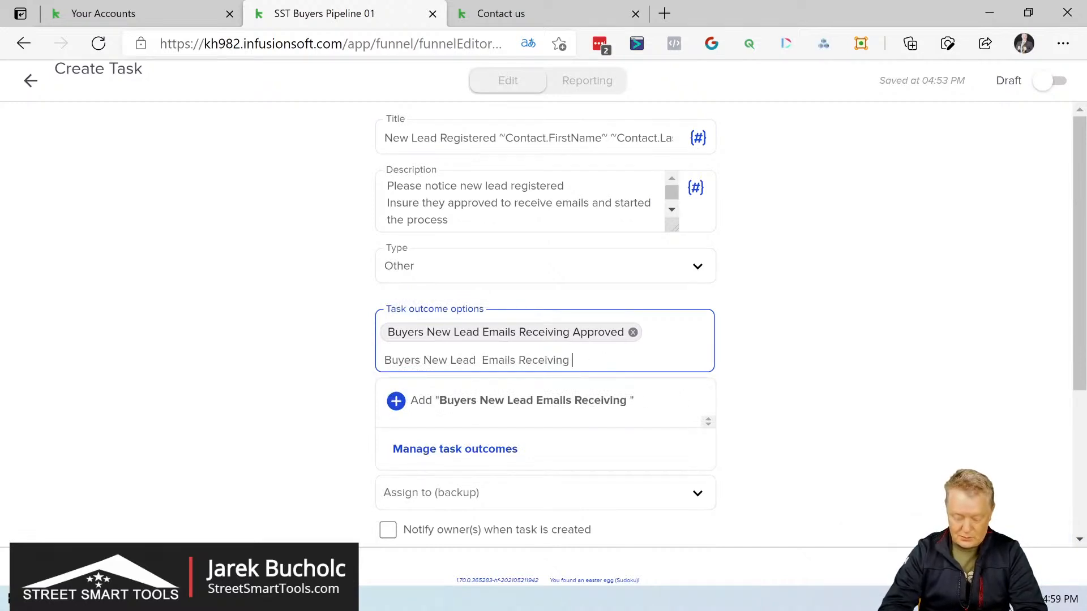
type("Disap")
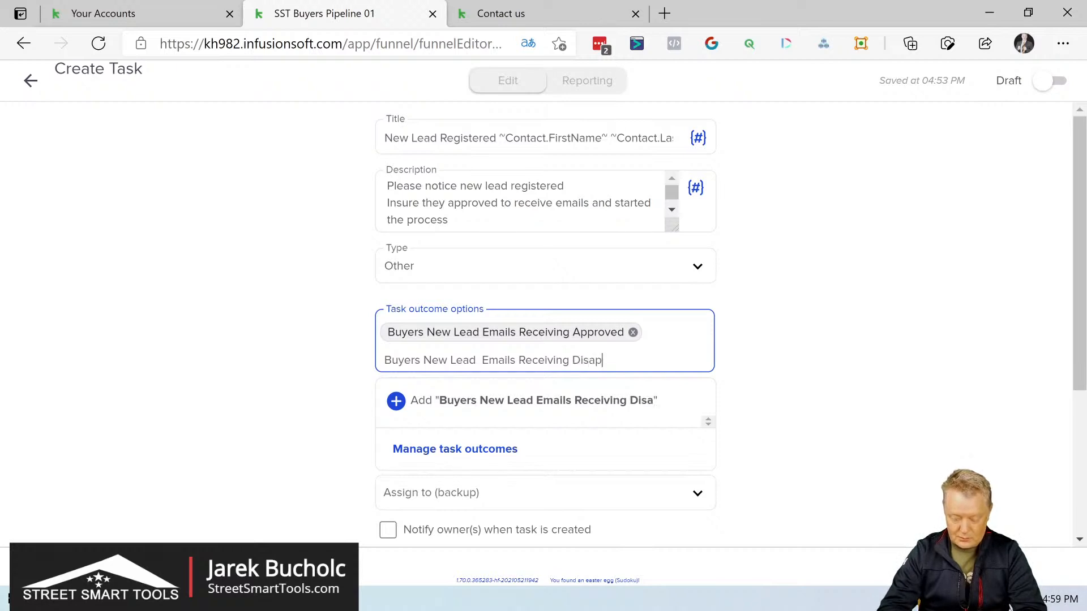
type("roved")
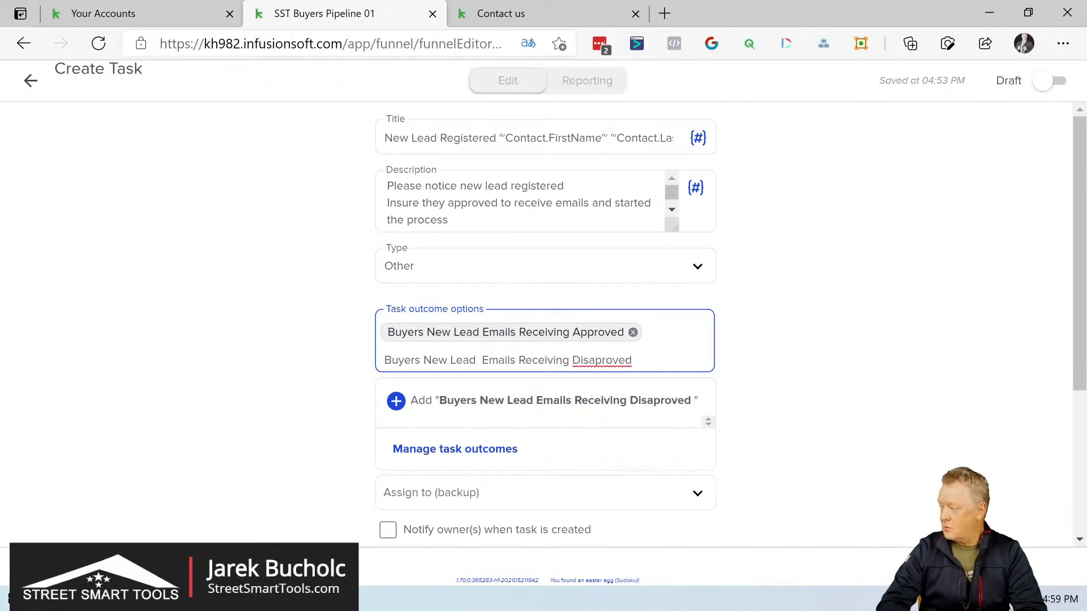
Step: Correct the misspelled last word of the second outcome text to "Disapproved" using the spelling suggestion
right_click(605, 360)
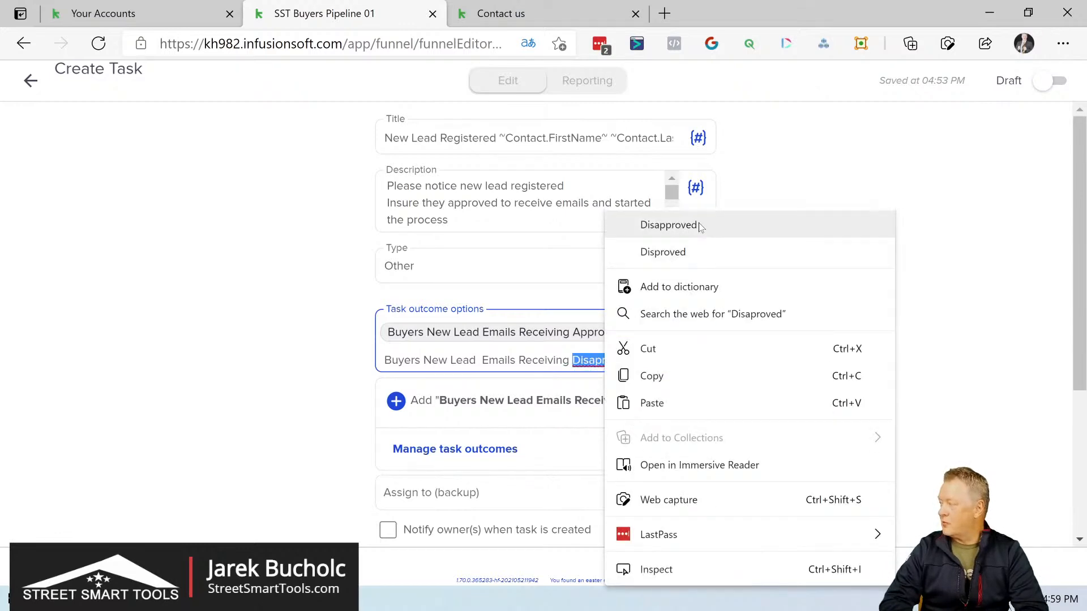
left_click(668, 225)
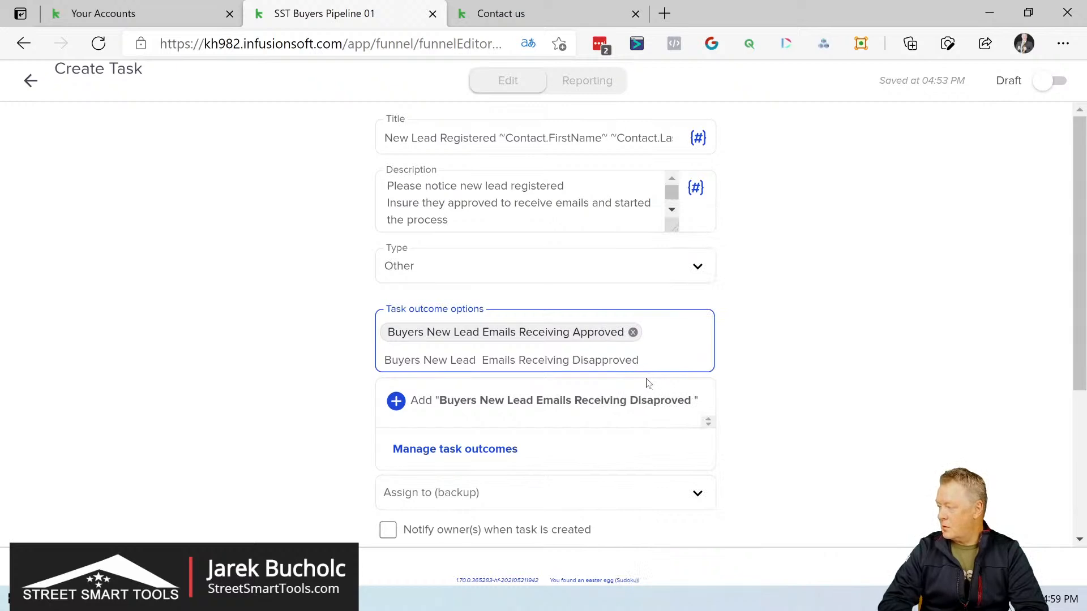
right_click(671, 367)
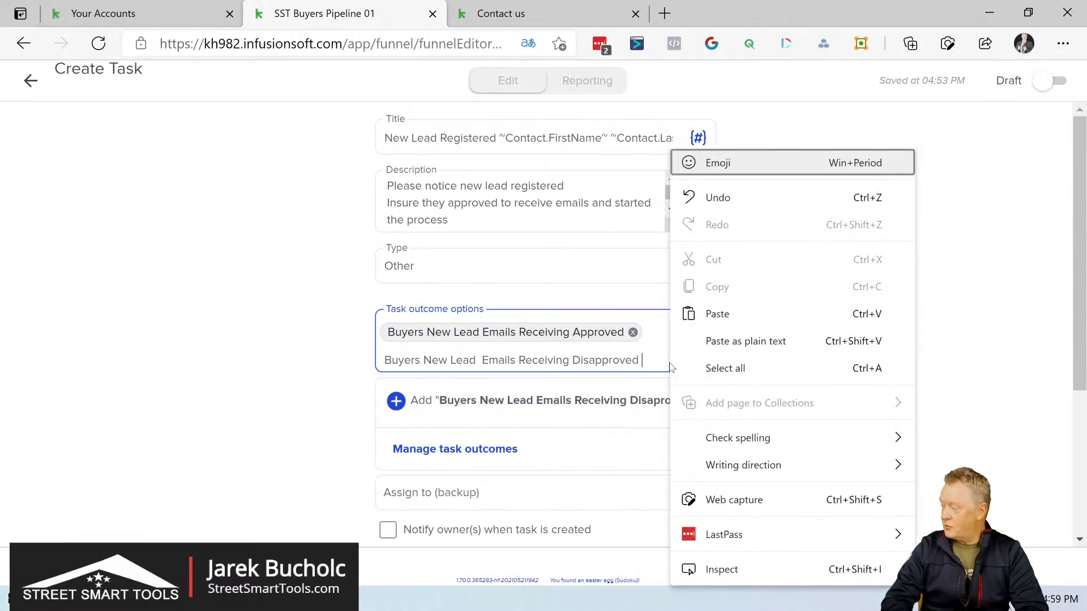
left_click(643, 363)
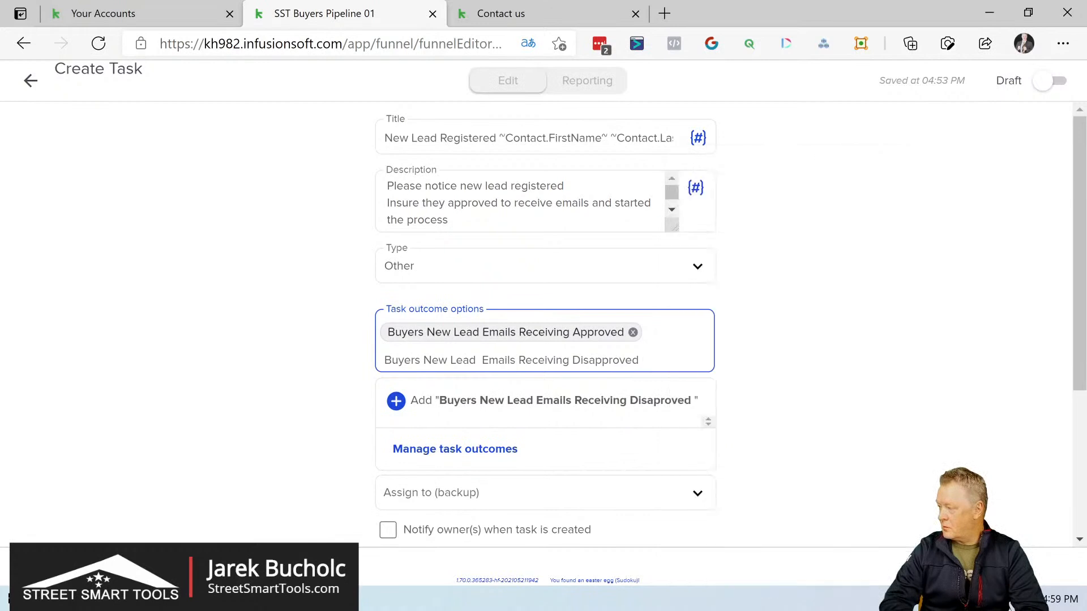
right_click(648, 367)
left_click(658, 312)
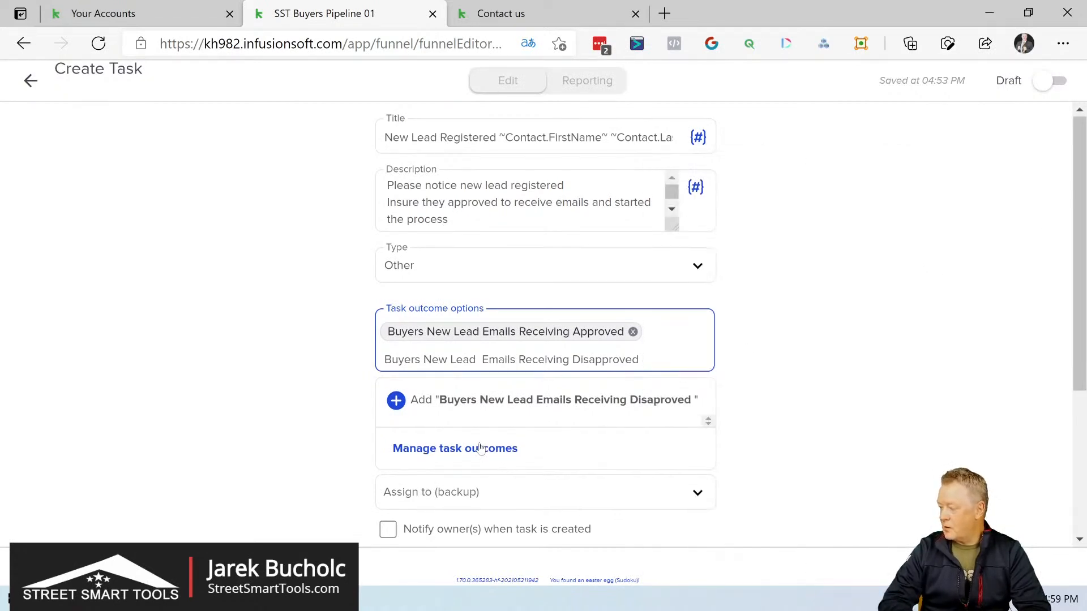
Step: Set the task's days until due to 1 and its priority to "3. Non-Essential"
scroll(481, 449, "down", 2)
scroll(480, 448, "down", 1)
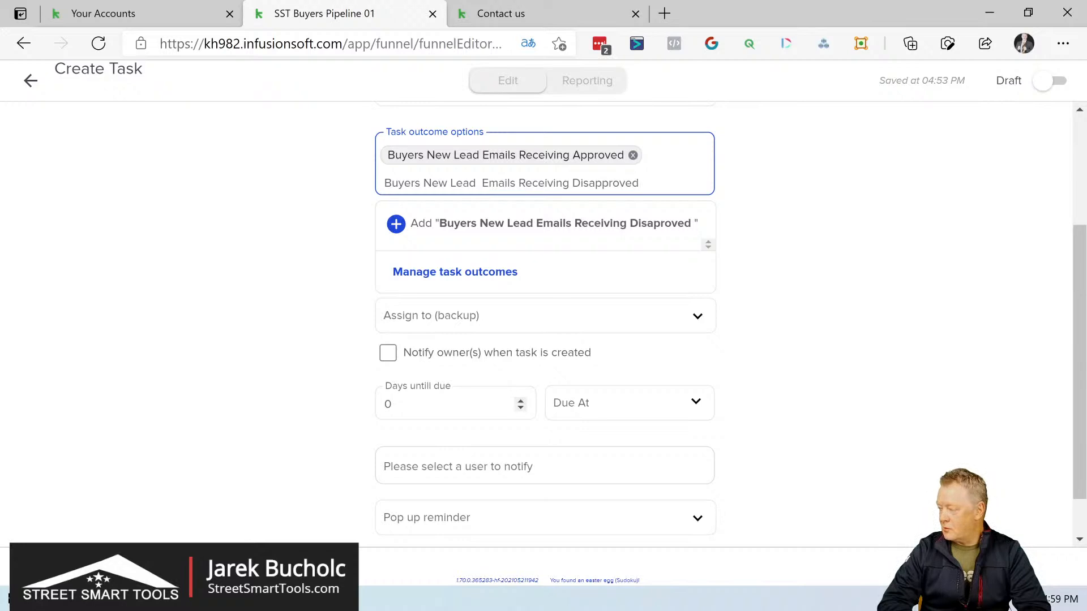
left_click(520, 400)
left_click(601, 415)
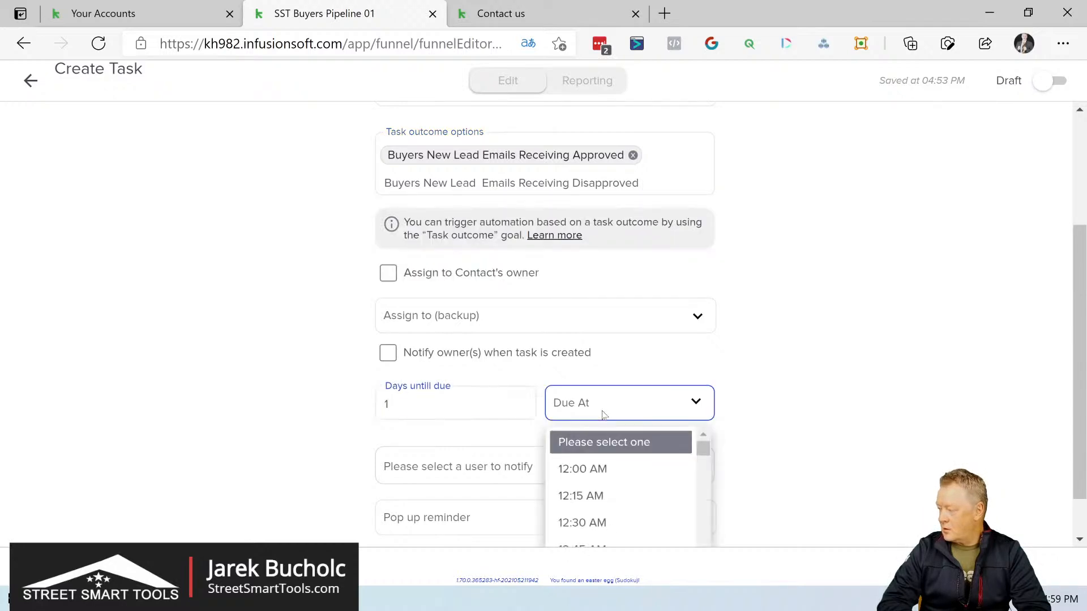
left_click(784, 362)
scroll(782, 362, "down", 1)
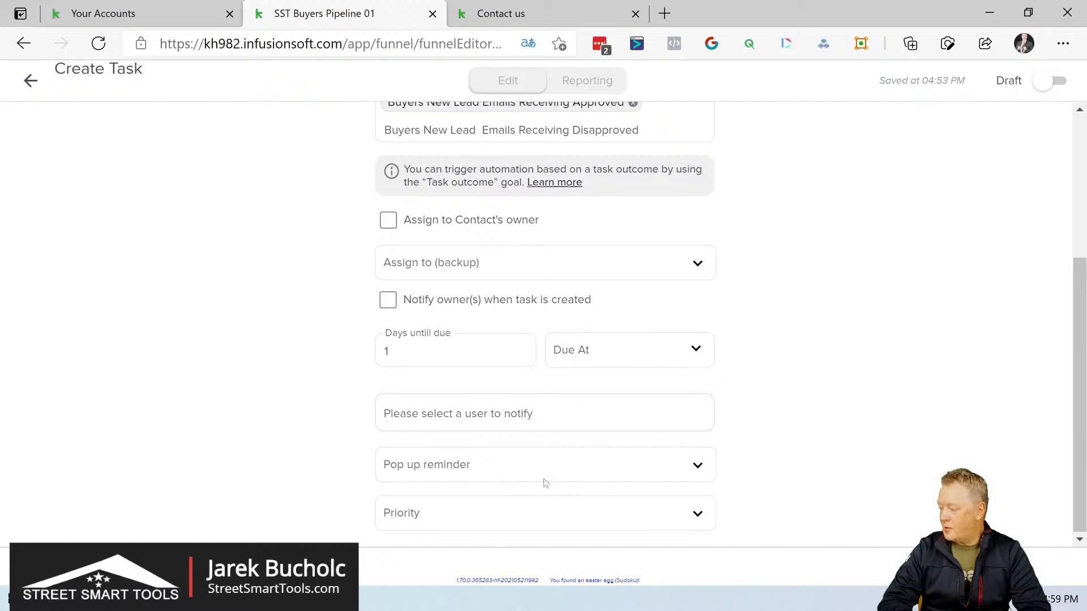
left_click(543, 512)
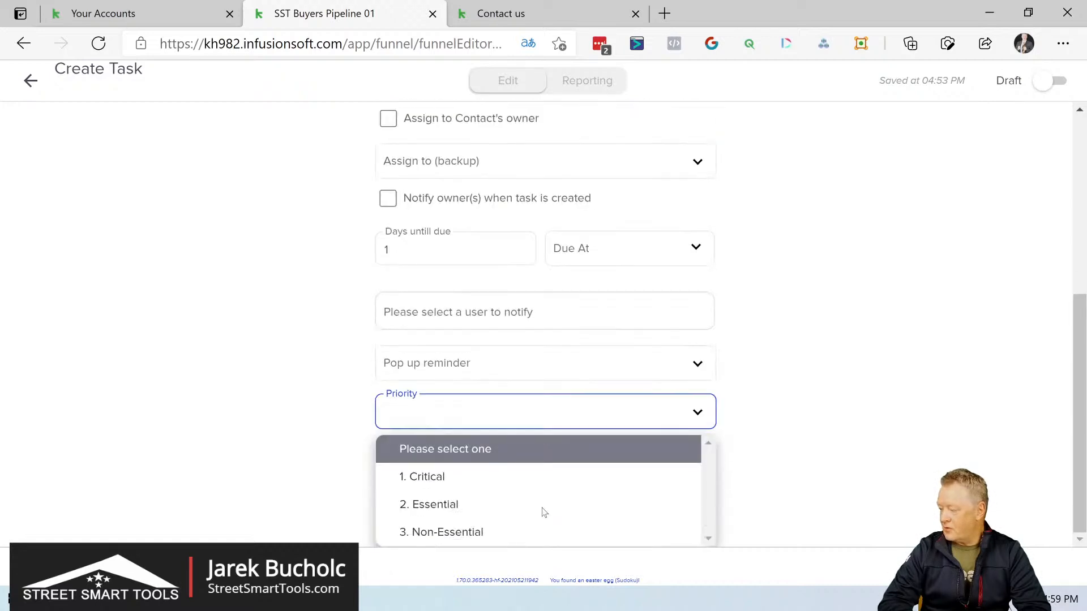
left_click(500, 539)
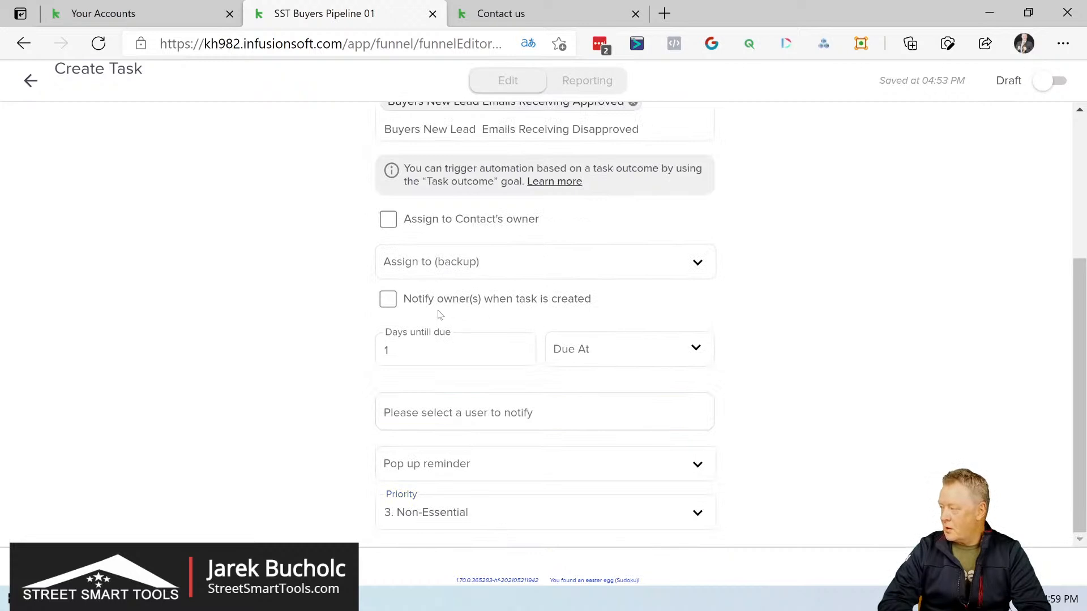
Step: Enable owner notification on task creation and assignment to the contact's owner, and try to switch the task from Draft to Ready
left_click(388, 303)
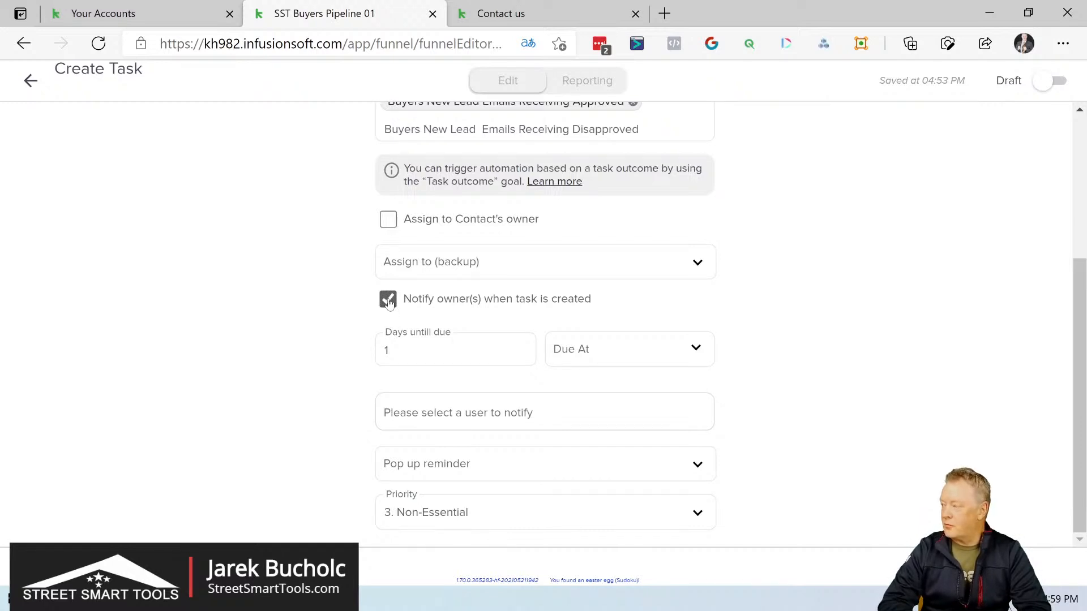
left_click(389, 222)
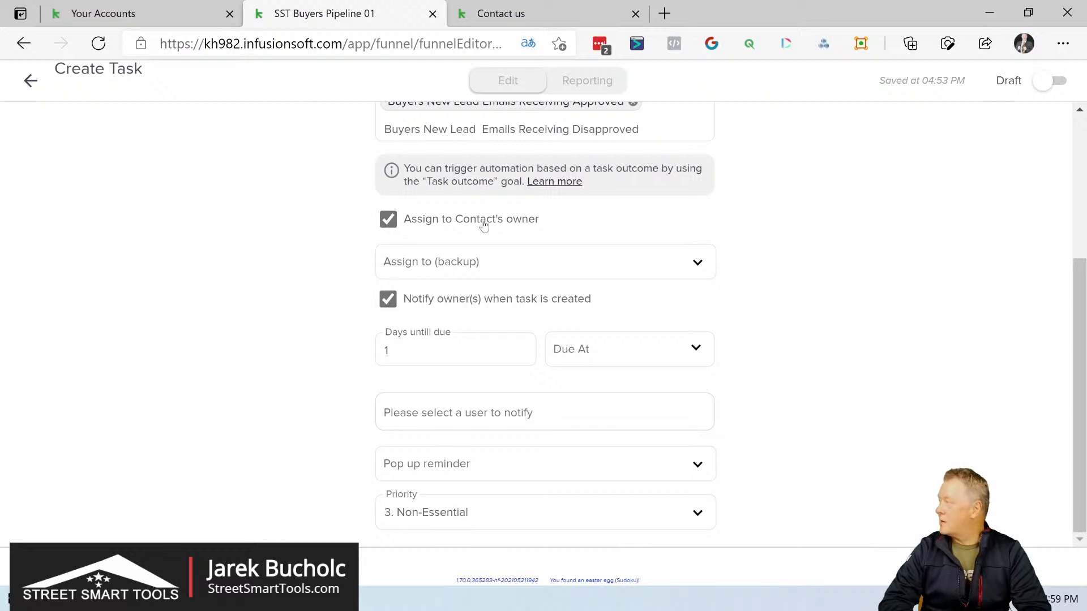
scroll(830, 236, "up", 4)
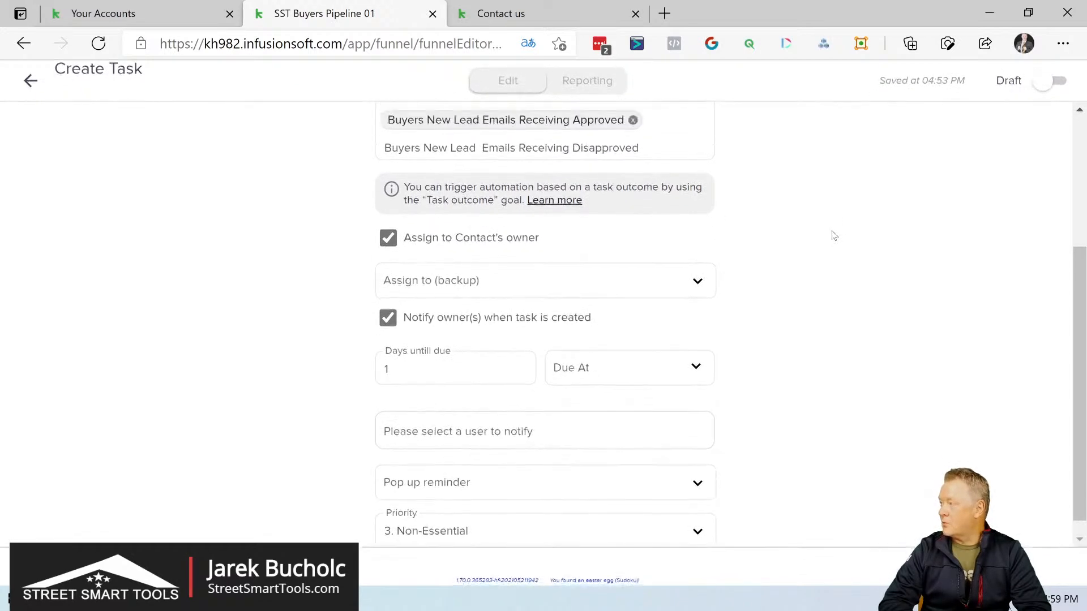
left_click(1060, 83)
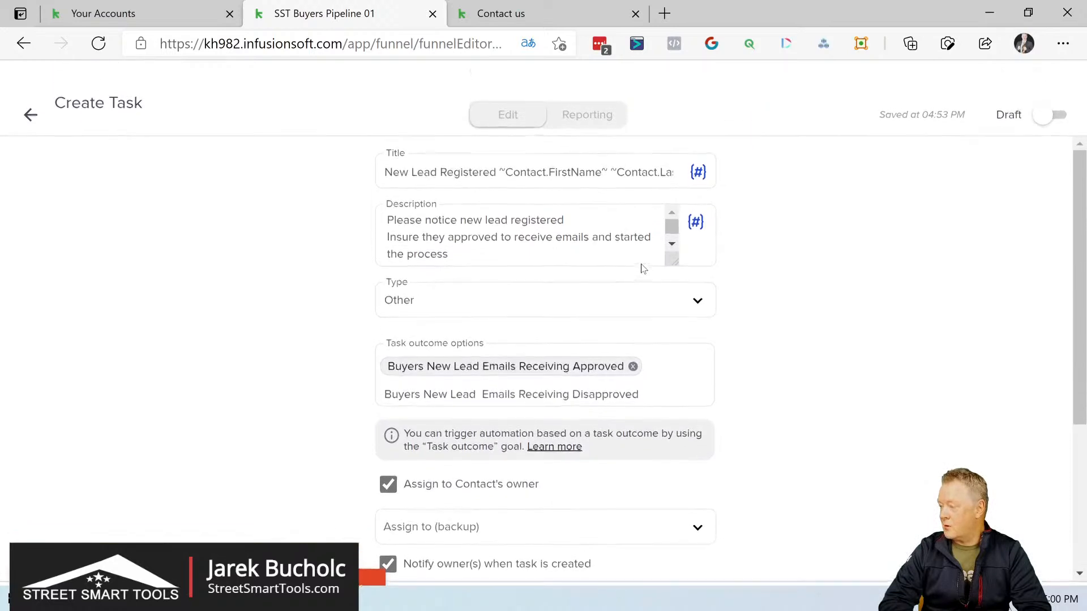
Step: Assign the second listed user as the task's backup assignee, mark the task ready and return to the sequence
scroll(644, 268, "down", 3)
scroll(643, 269, "down", 1)
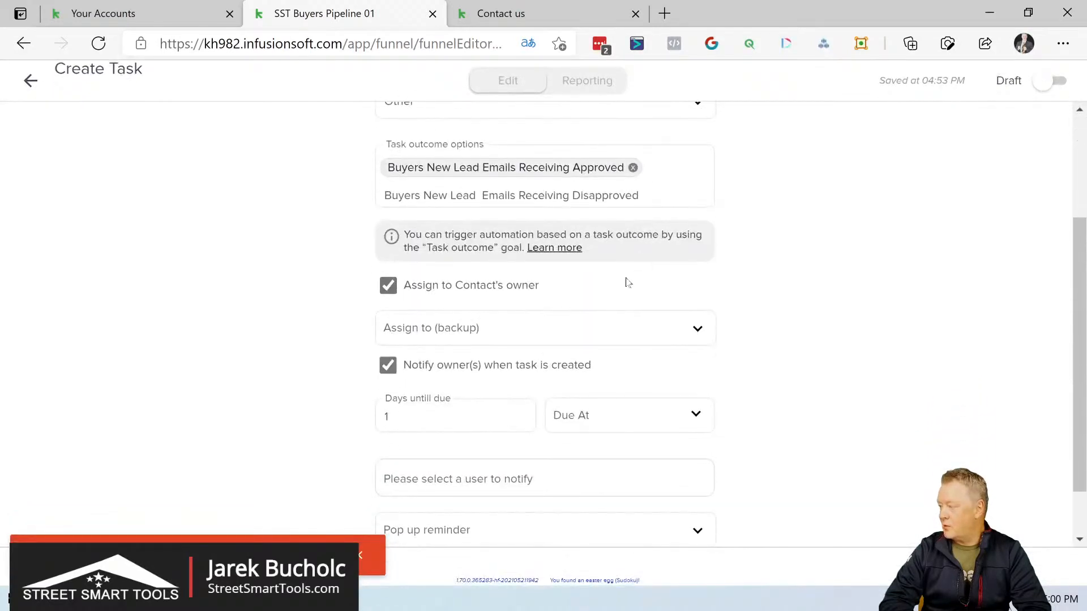
left_click(606, 333)
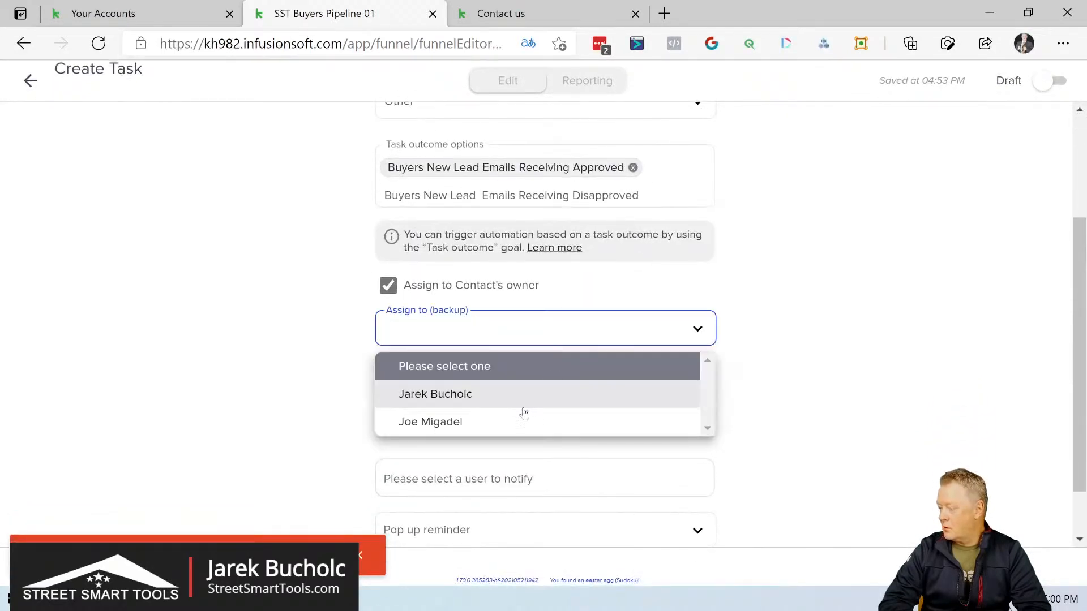
left_click(512, 426)
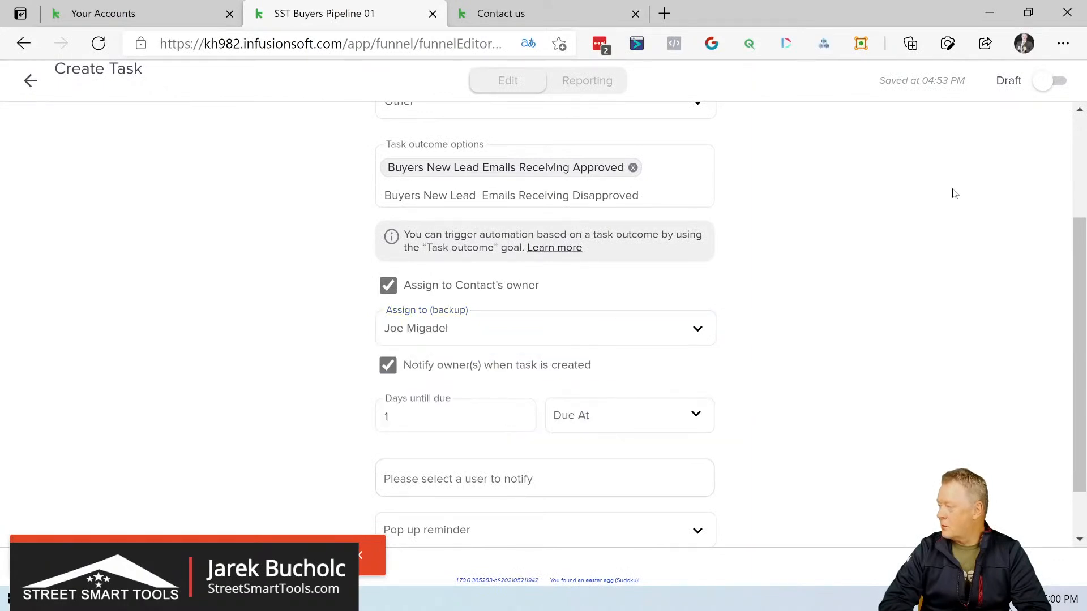
left_click(1051, 83)
scroll(974, 191, "up", 2)
scroll(972, 190, "up", 2)
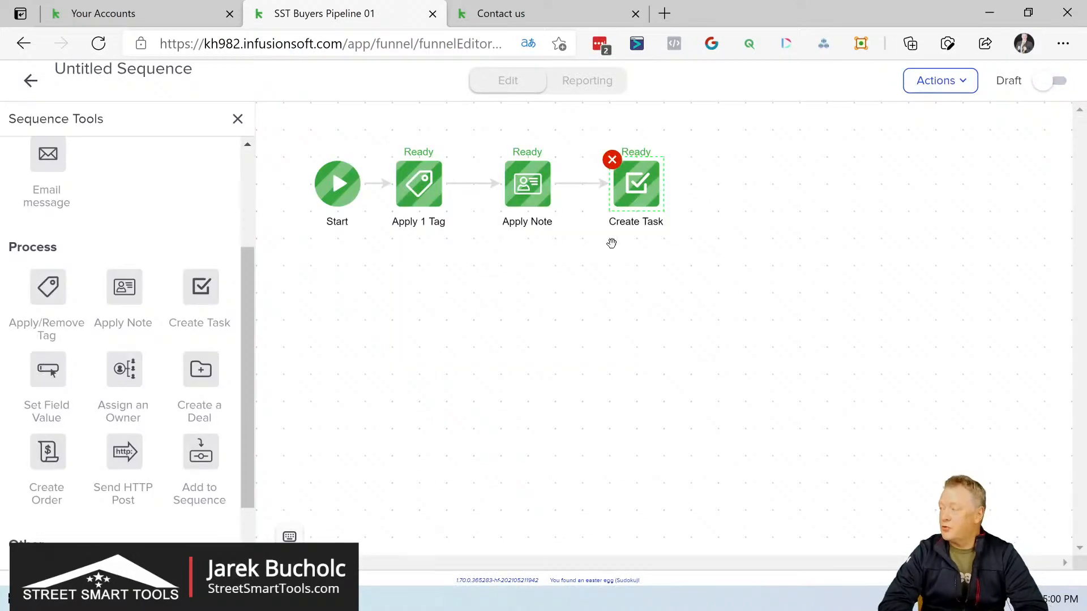
Step: Add a Create a Deal step after Create Task in the sequence and open its configuration
mouse_move(661, 185)
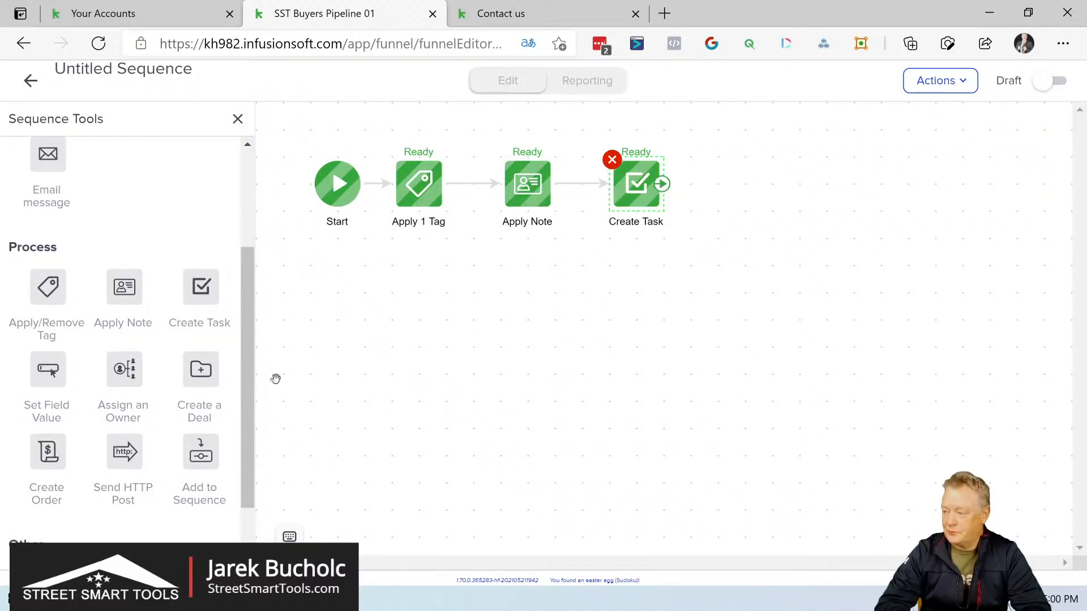
left_click_drag(251, 366, 730, 173)
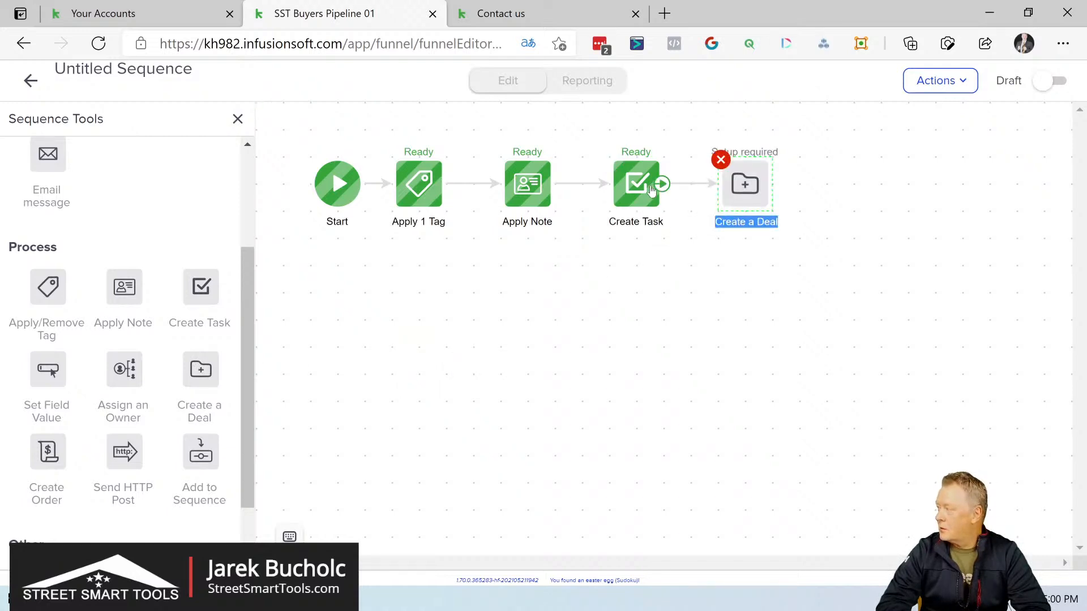
double_click(753, 191)
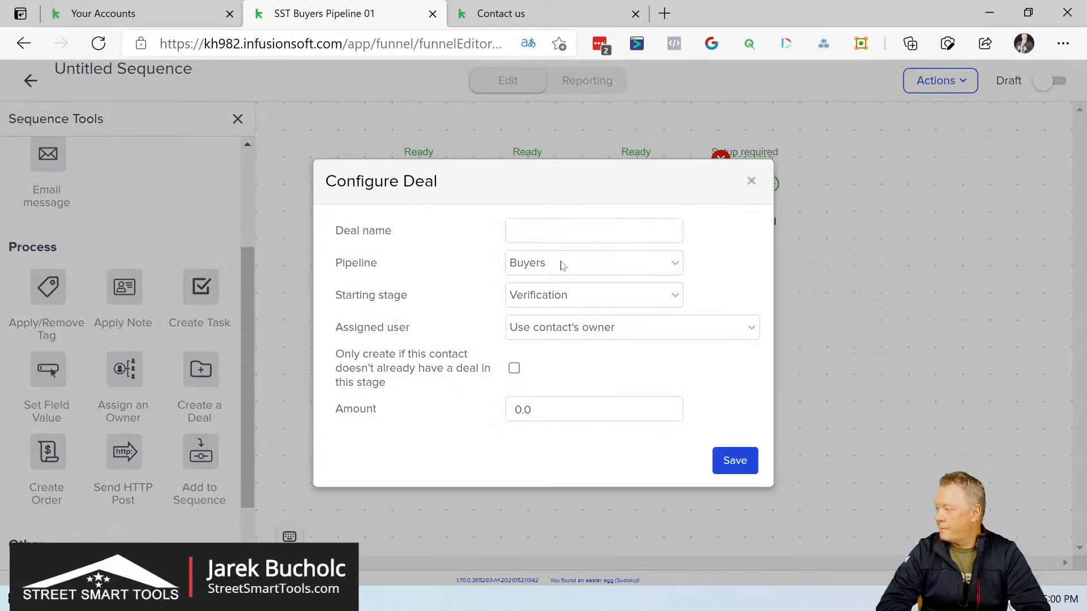
Step: Set the deal's starting stage to New Leads, keep the contact's owner as assigned user, and only create it without an existing deal in this stage
left_click(560, 297)
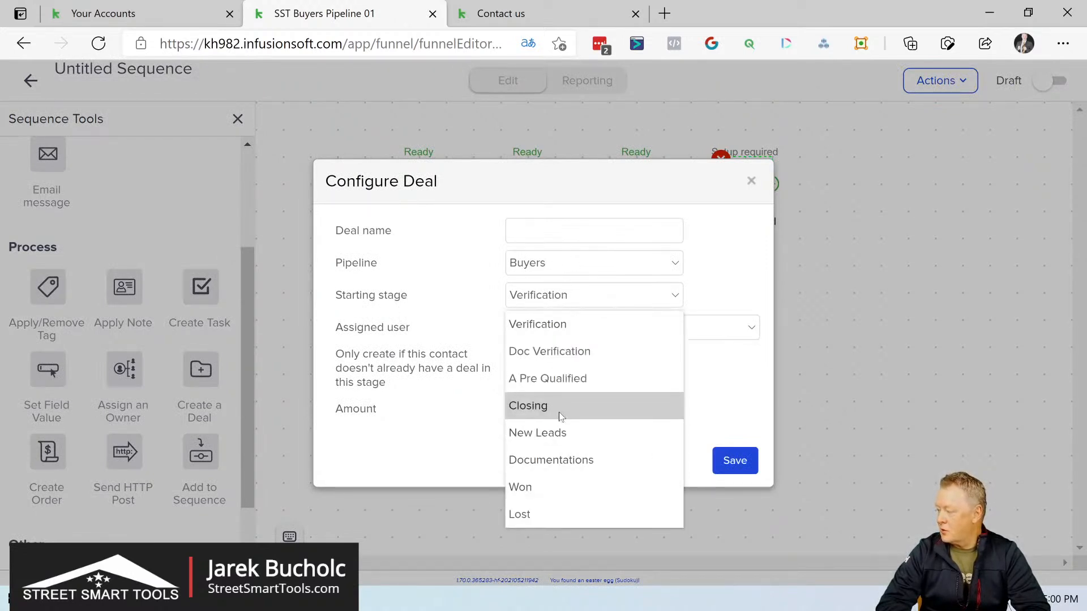
left_click(561, 433)
left_click(655, 334)
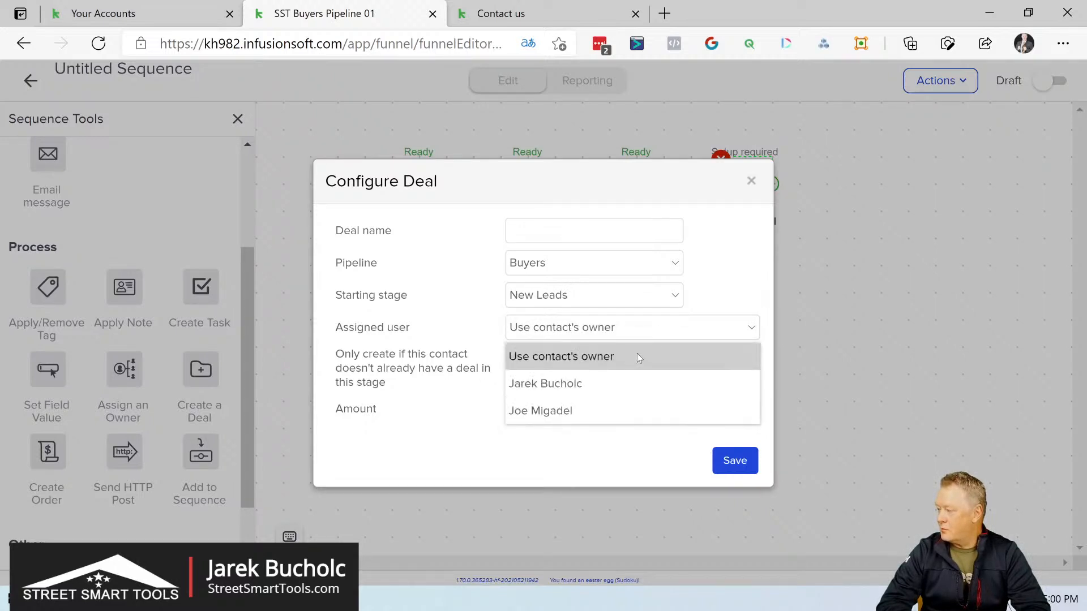
left_click(638, 356)
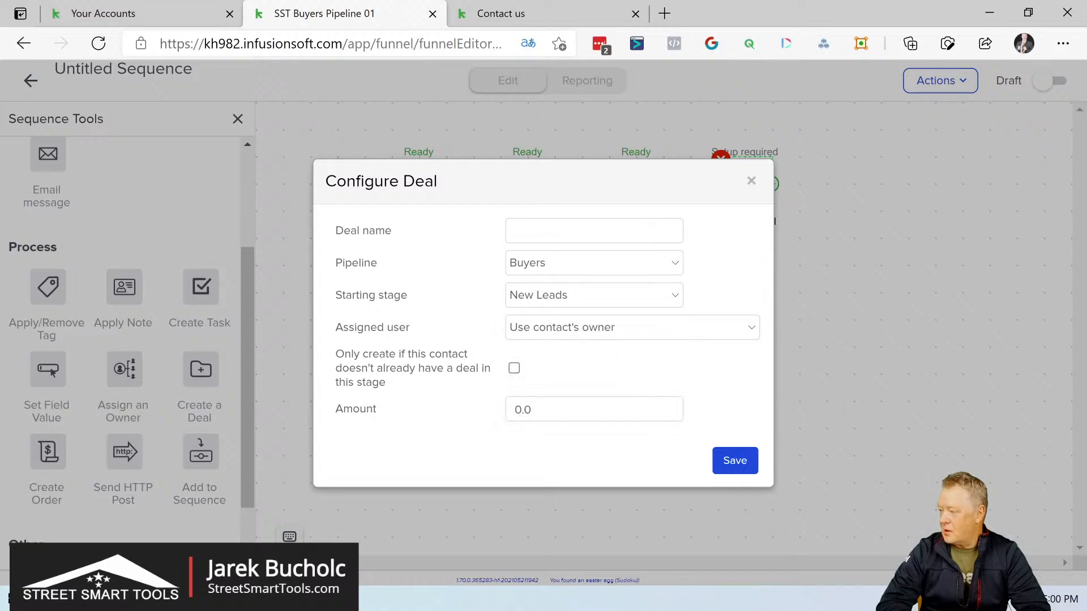
left_click(514, 368)
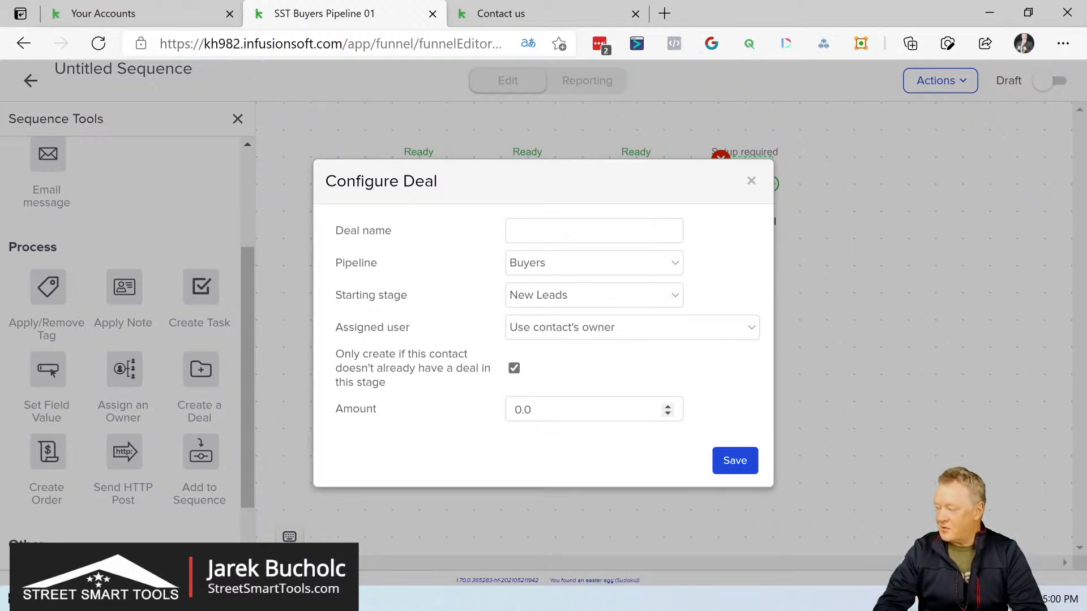
Step: Set the deal amount to 5000, name the deal "Buyer Prospect" and save the configuration
key("BackSpace")
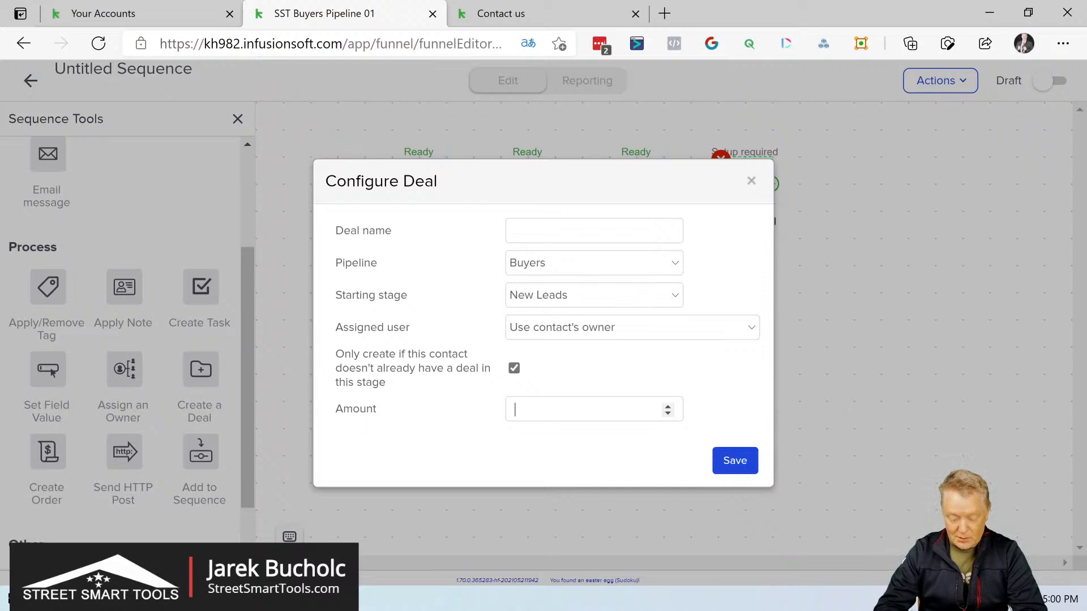
type("5000")
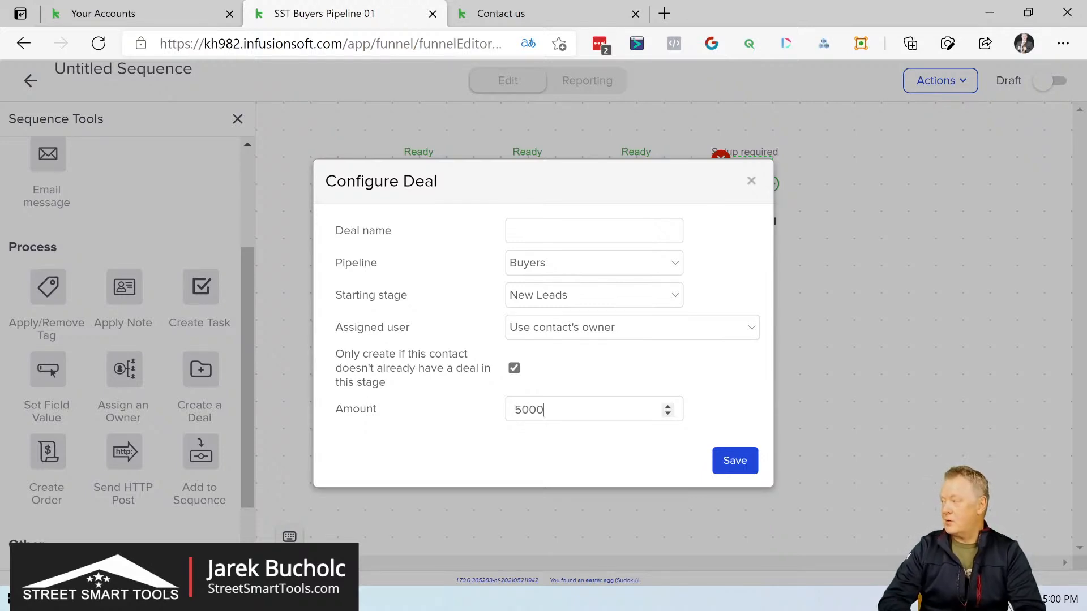
left_click(583, 231)
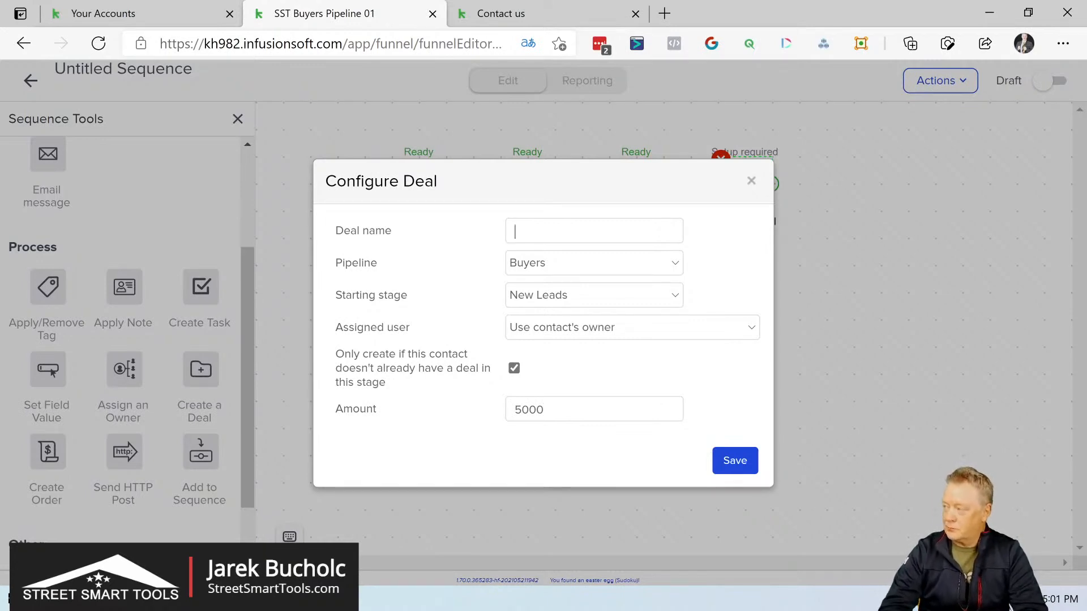
type("Buy")
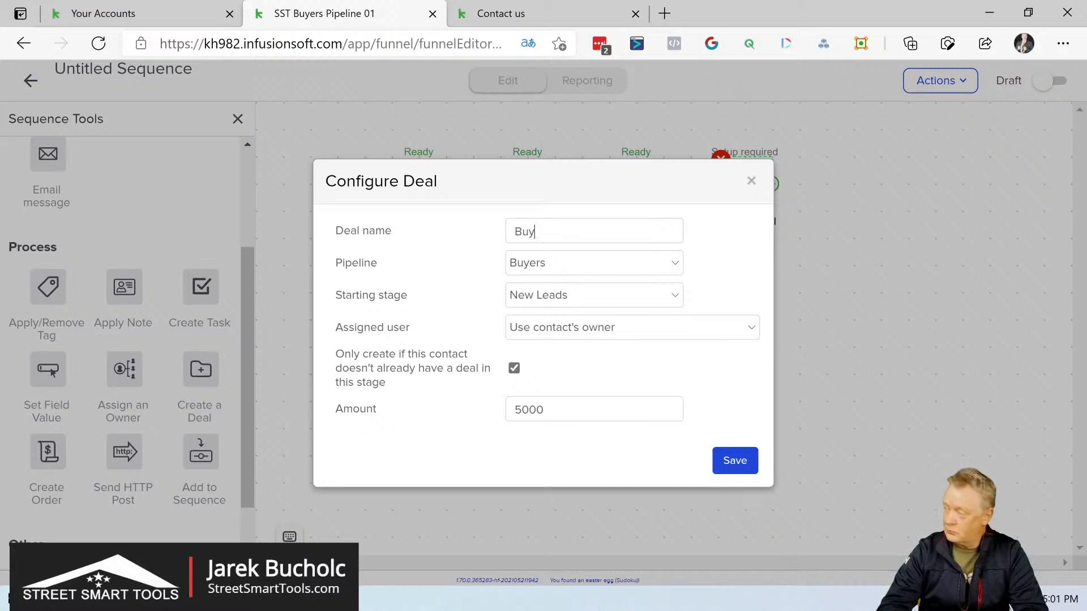
type("er Prospect")
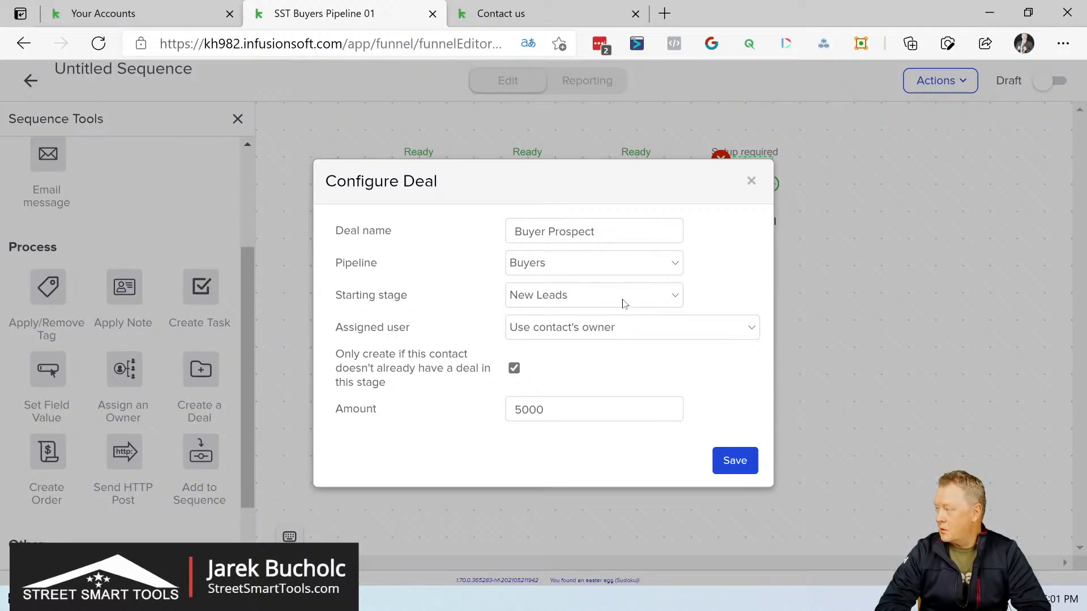
left_click(735, 466)
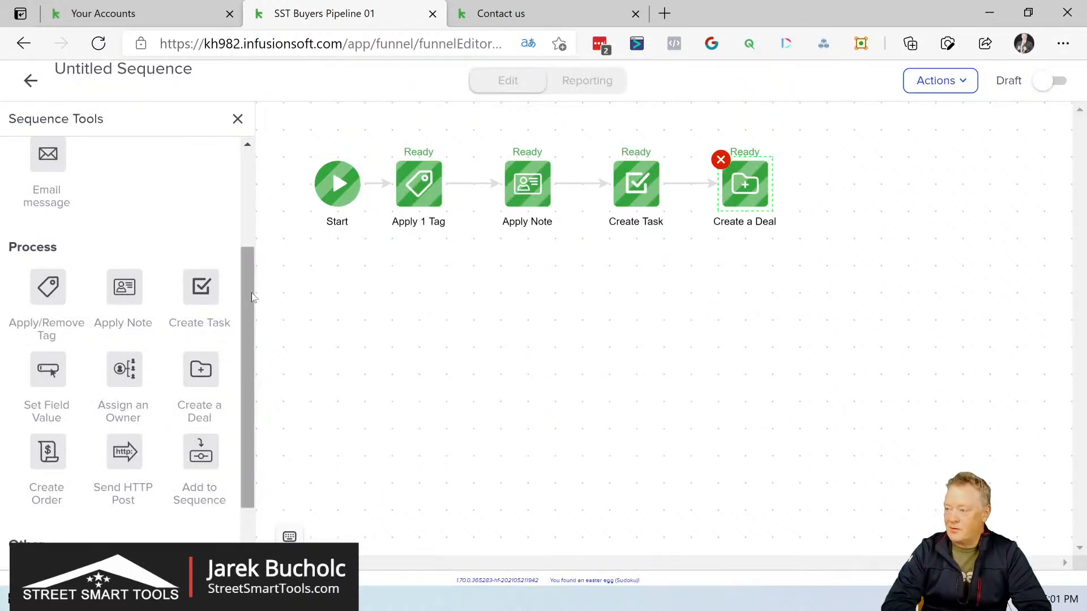
Step: Add an Email message step after Create a Deal in the sequence and open it for setup
scroll(253, 297, "down", 2)
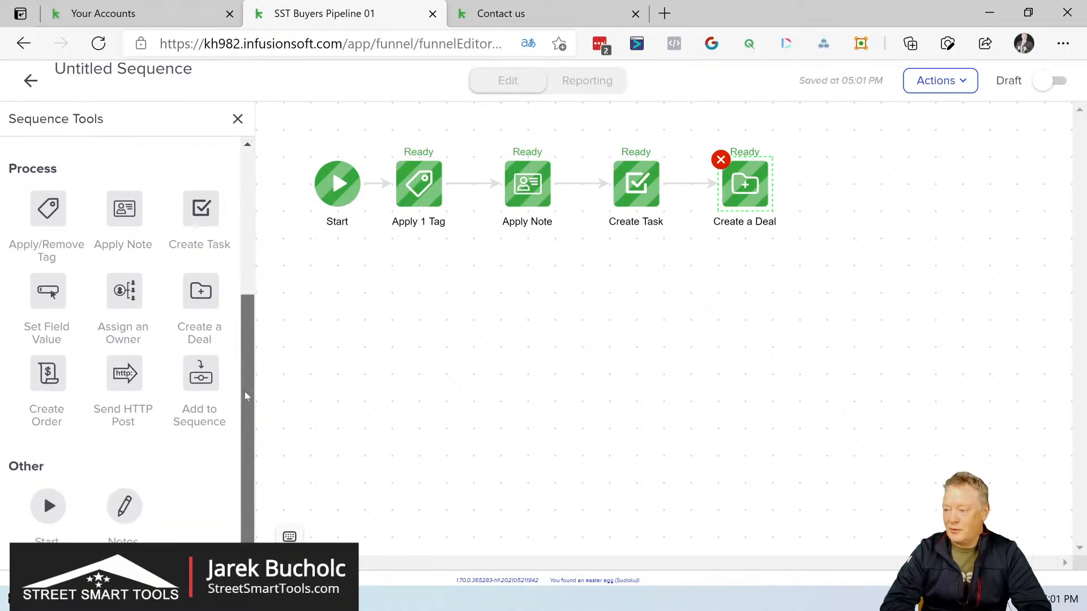
left_click_drag(238, 389, 254, 199)
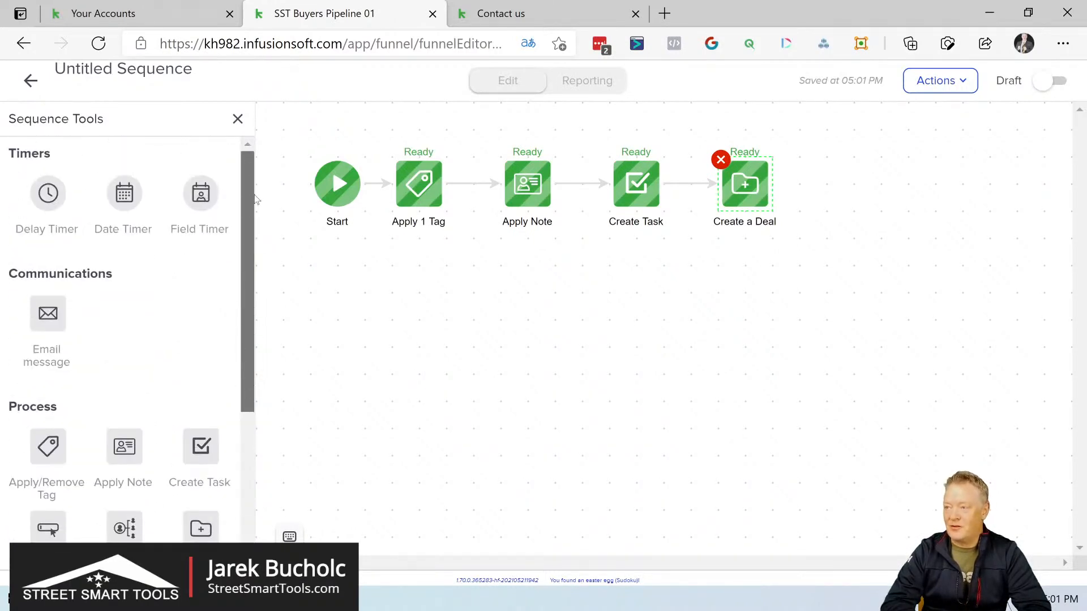
left_click_drag(48, 313, 844, 184)
left_click(851, 185)
double_click(851, 186)
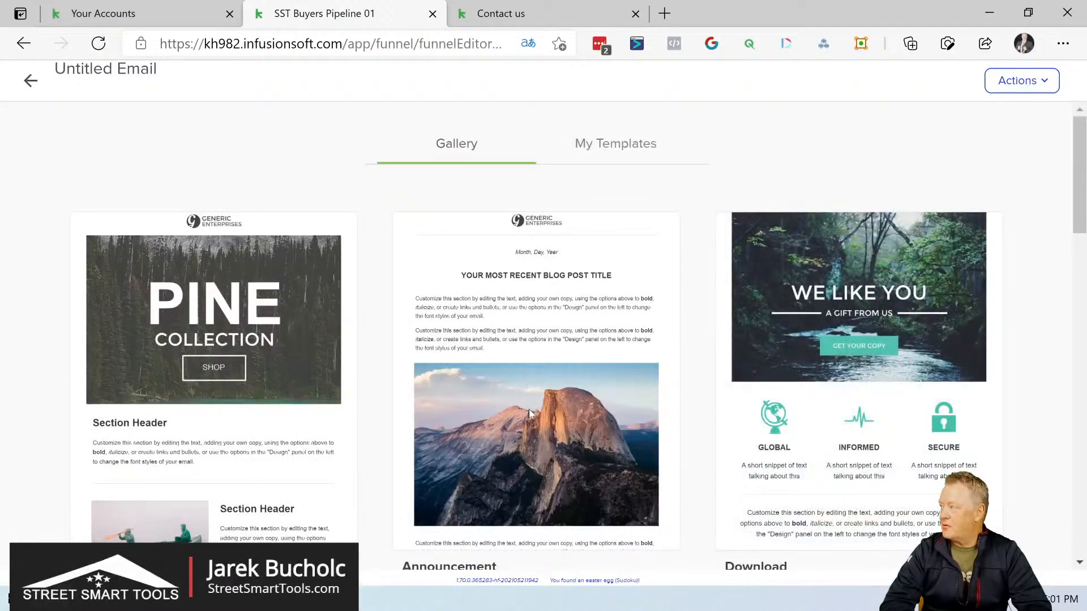
Step: Choose the Simple Text template from the gallery for the new email
scroll(529, 409, "down", 8)
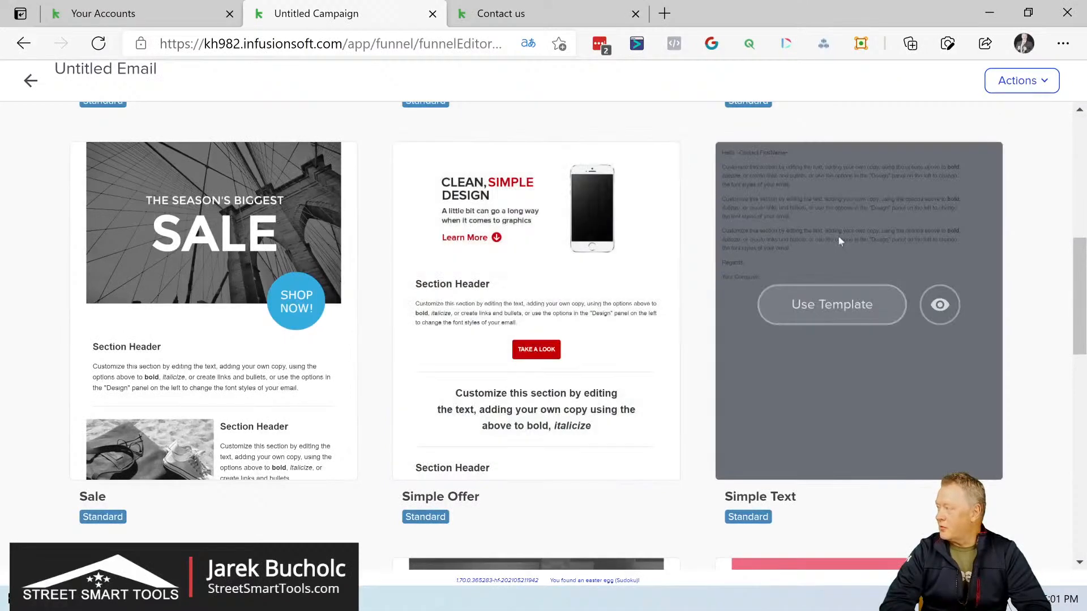
scroll(762, 355, "up", 1)
scroll(762, 358, "up", 8)
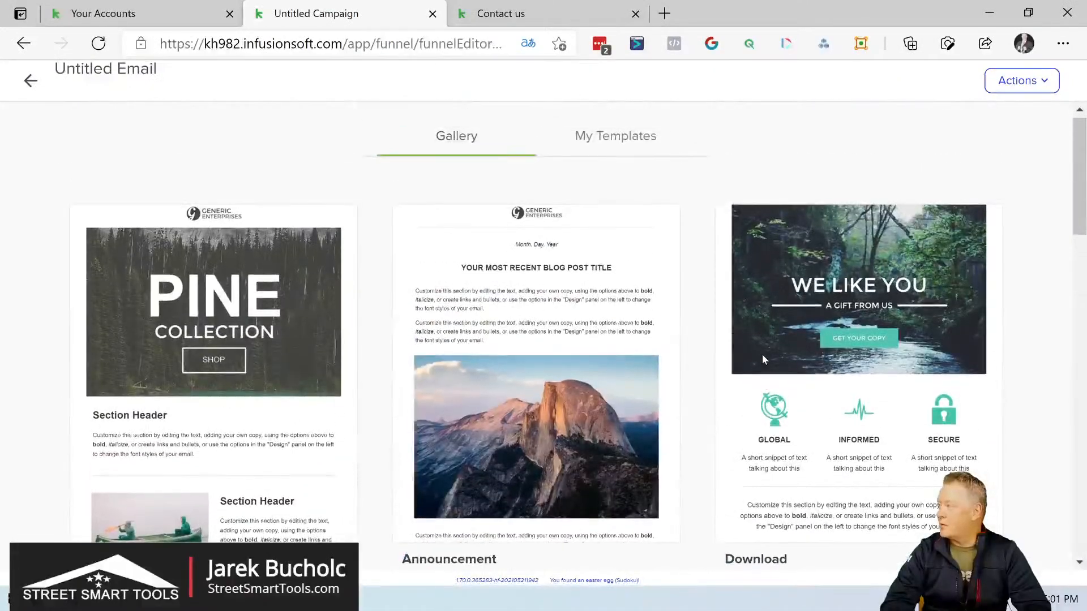
scroll(762, 354, "down", 5)
scroll(847, 290, "down", 3)
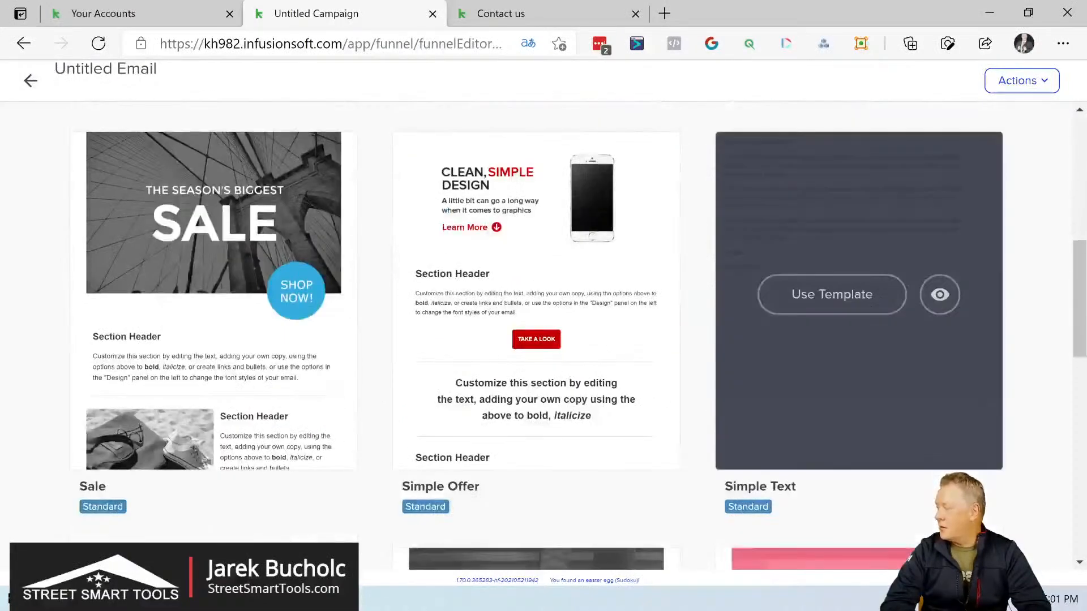
left_click(848, 293)
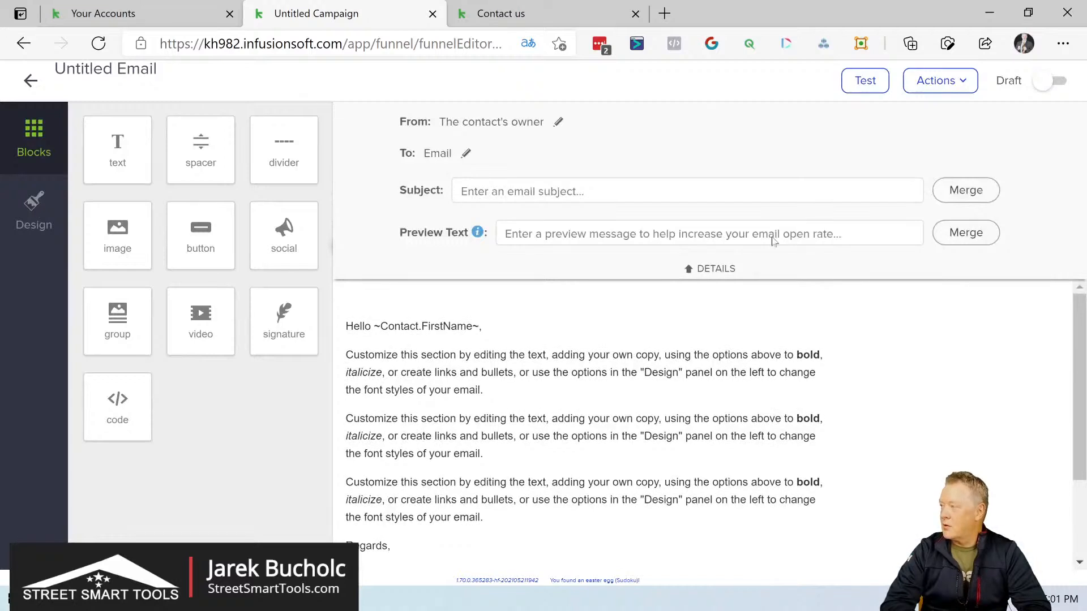
left_click(687, 190)
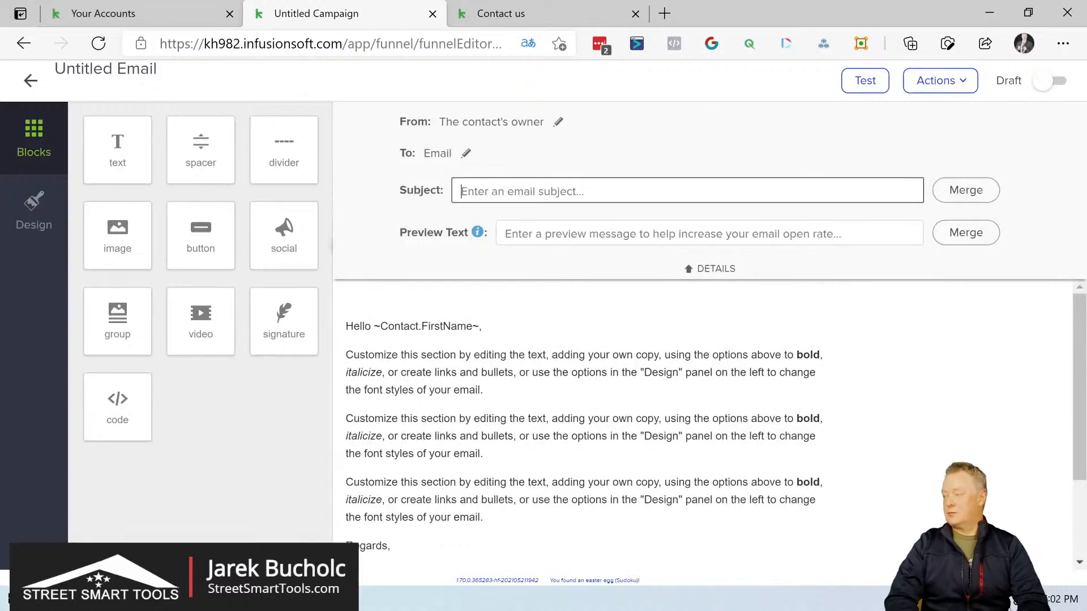
type("Thank you")
key("BackSpace")
key("BackSpace")
key("BackSpace")
key("BackSpace")
key("BackSpace")
key("BackSpace")
key("BackSpace")
key("BackSpace")
key("BackSpace")
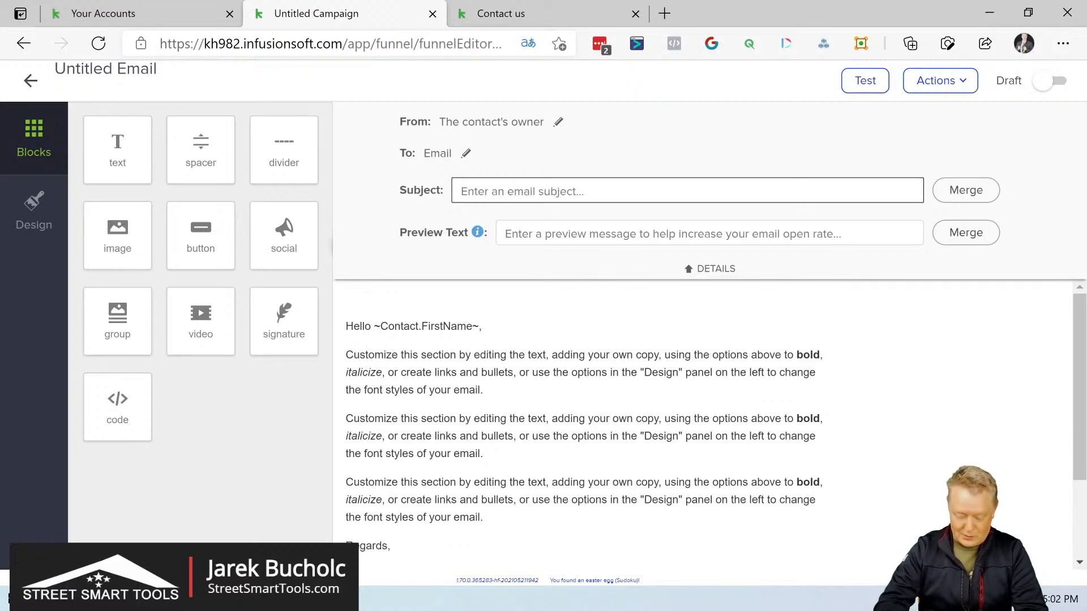
Step: Set the email subject to "Your house buying journey just started" followed by the contact's First Name merge field
type("Your house bu")
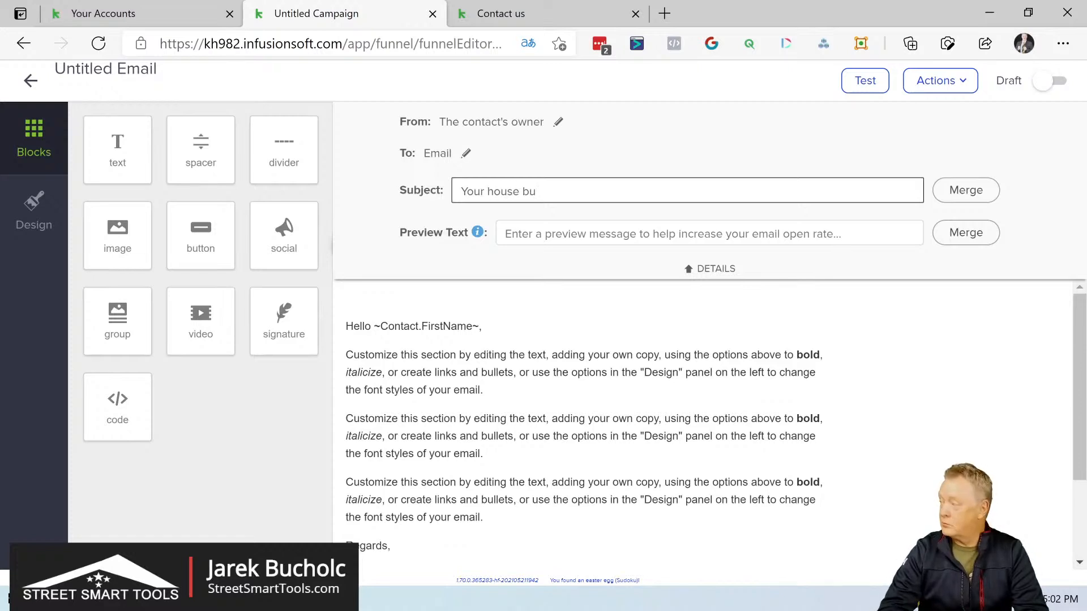
type("ying ")
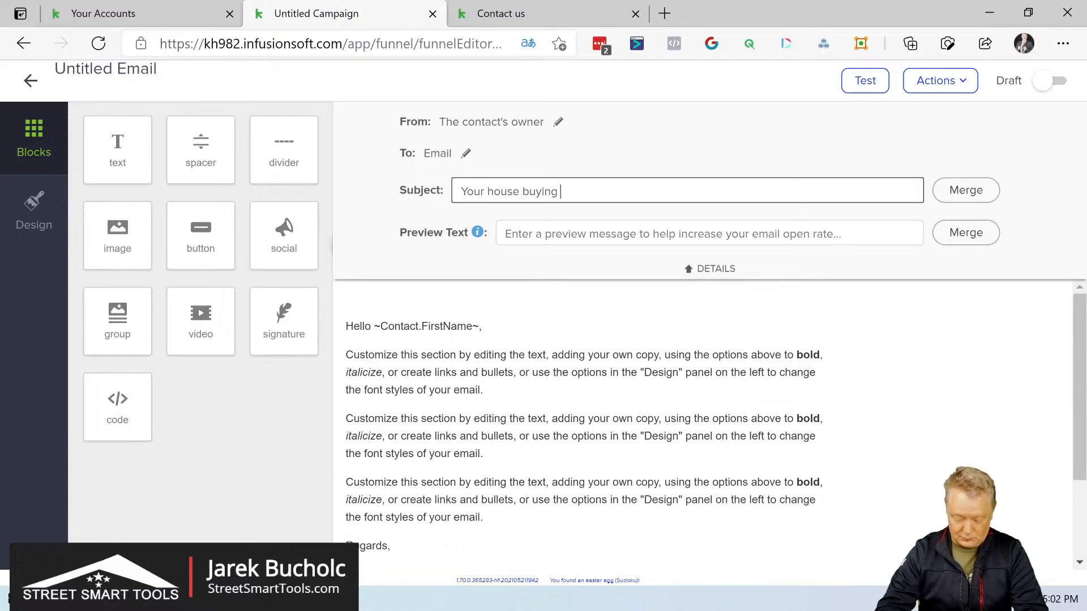
type("journe")
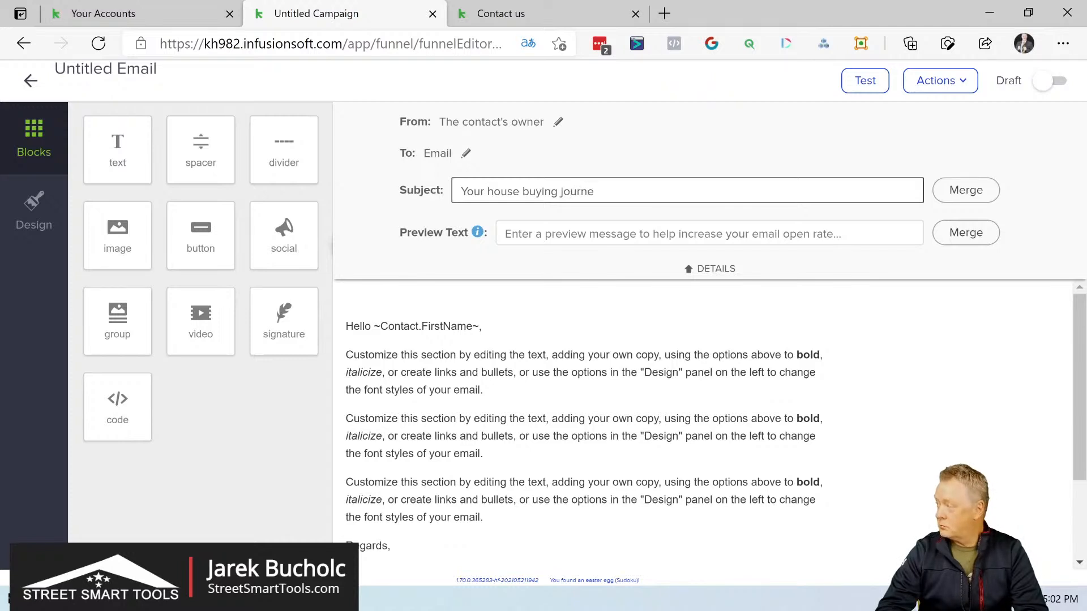
type("y")
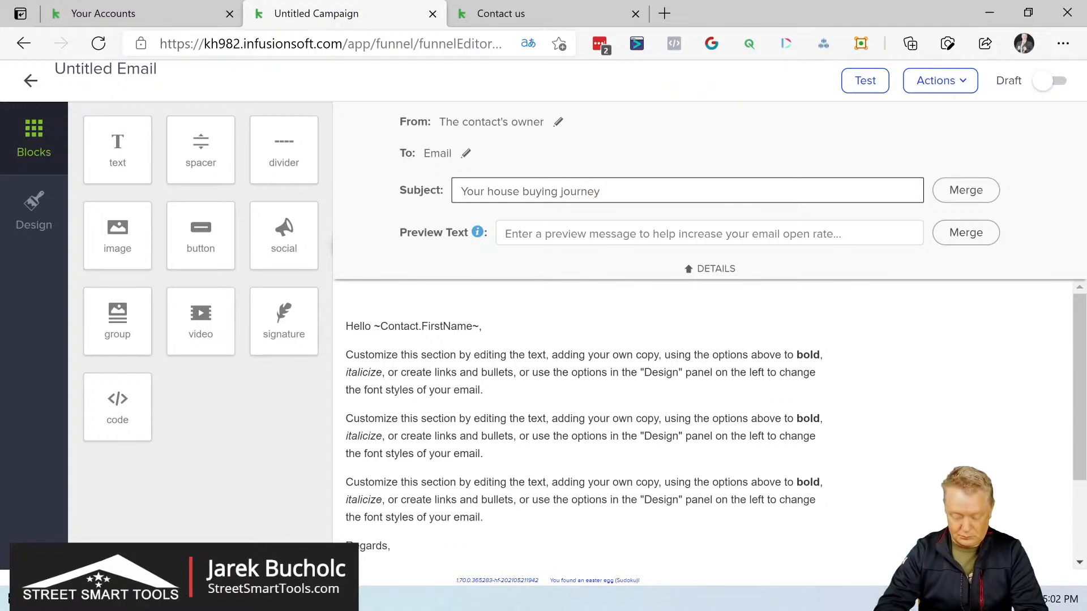
type(" just started")
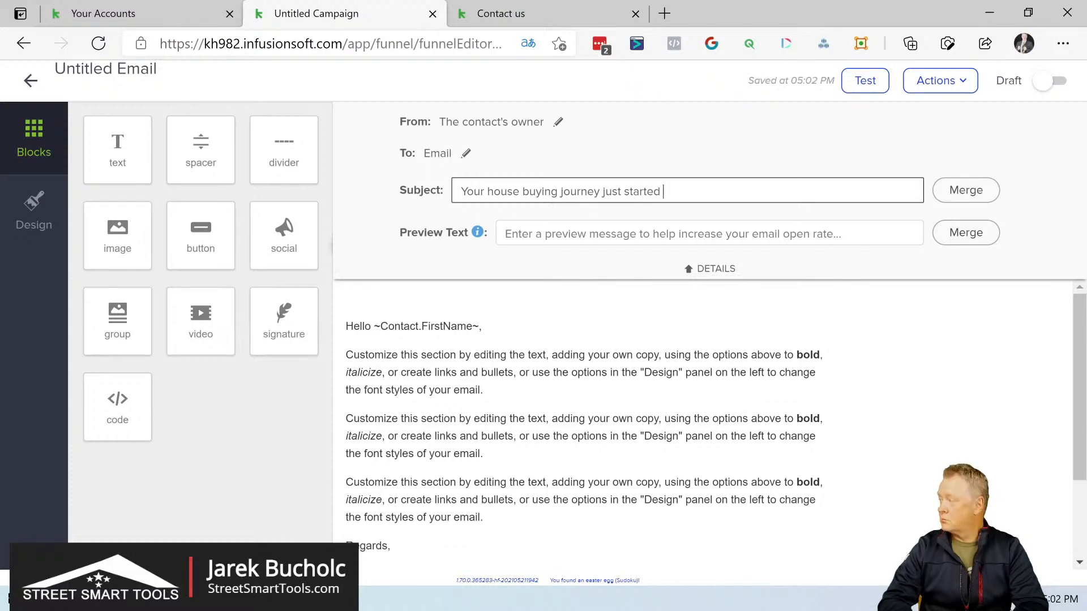
left_click(967, 190)
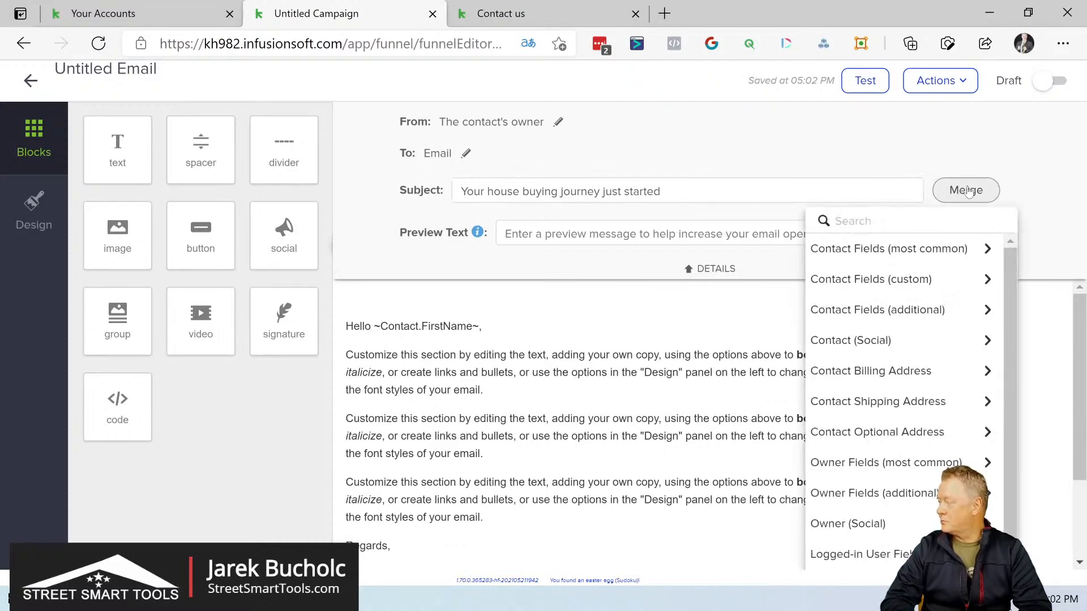
left_click(918, 251)
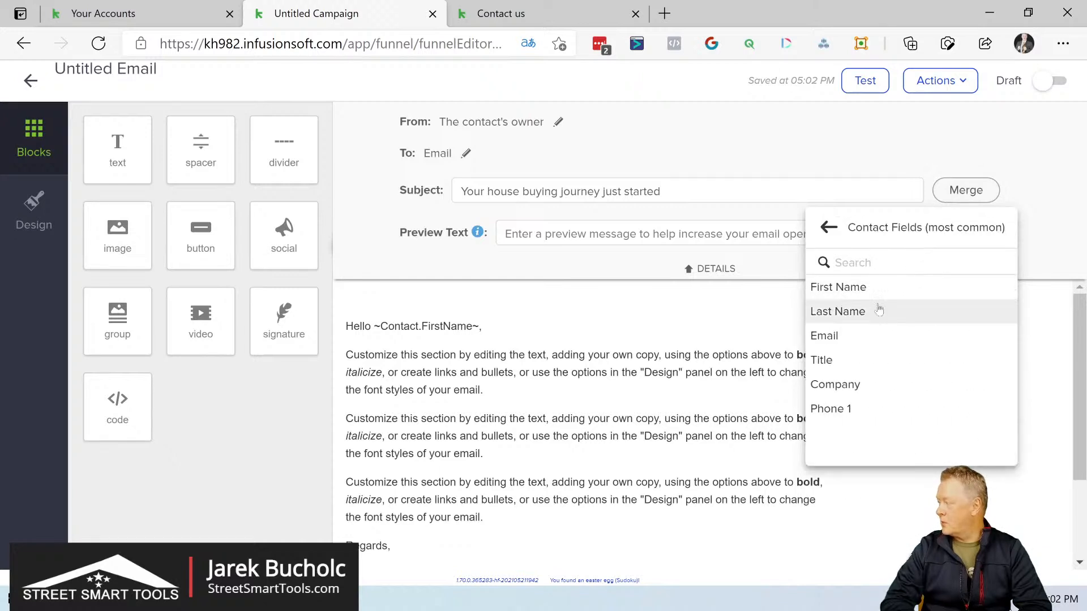
left_click(879, 285)
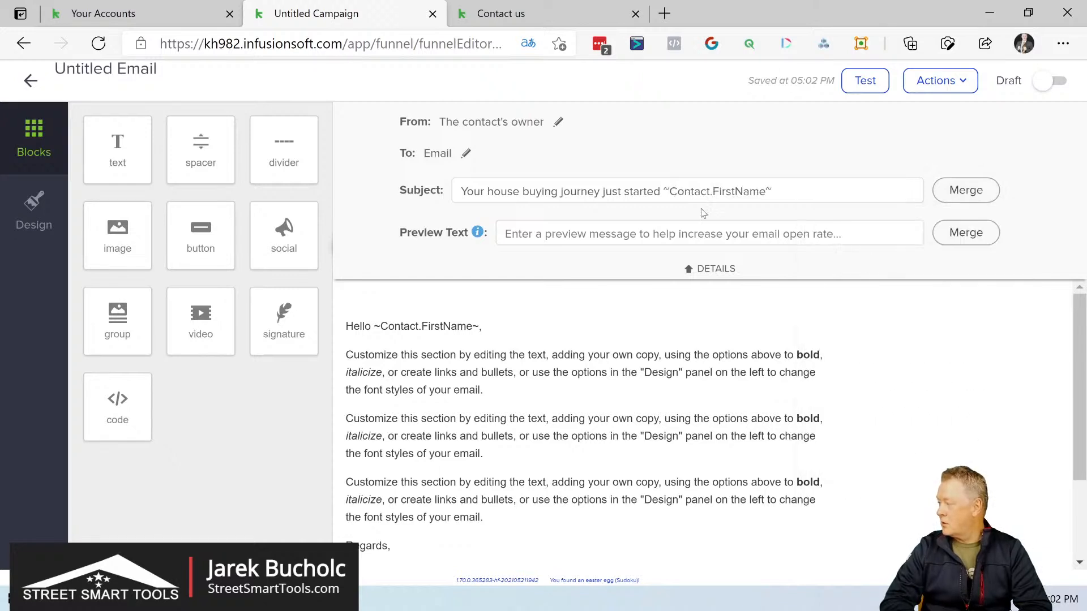
Step: Set the preview text to "We are so exited to have you on board" followed by the contact's First Name merge field
left_click(532, 244)
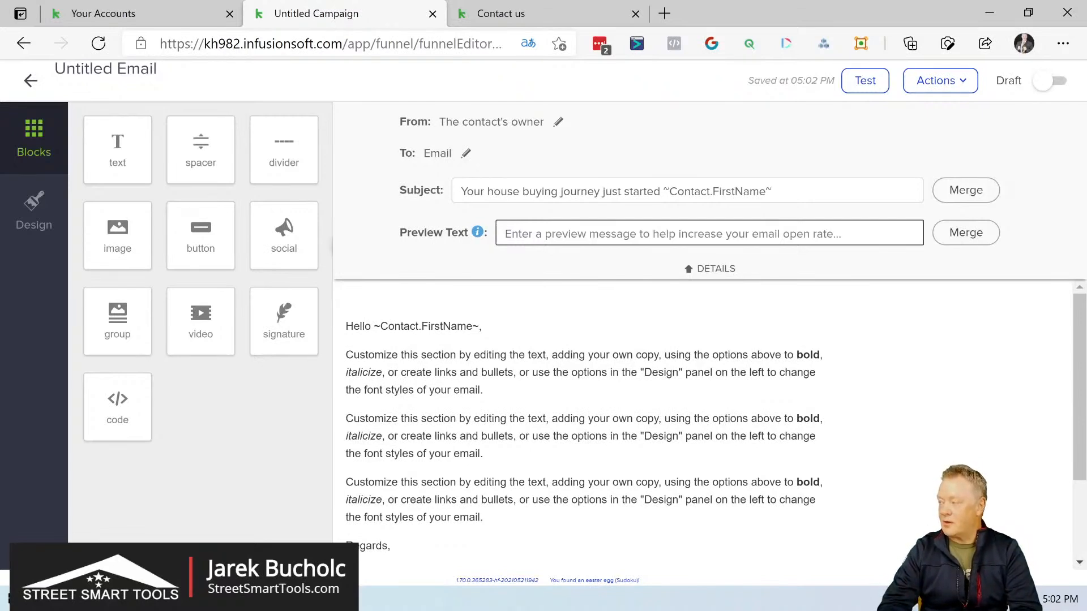
type("We are so exited to have you o")
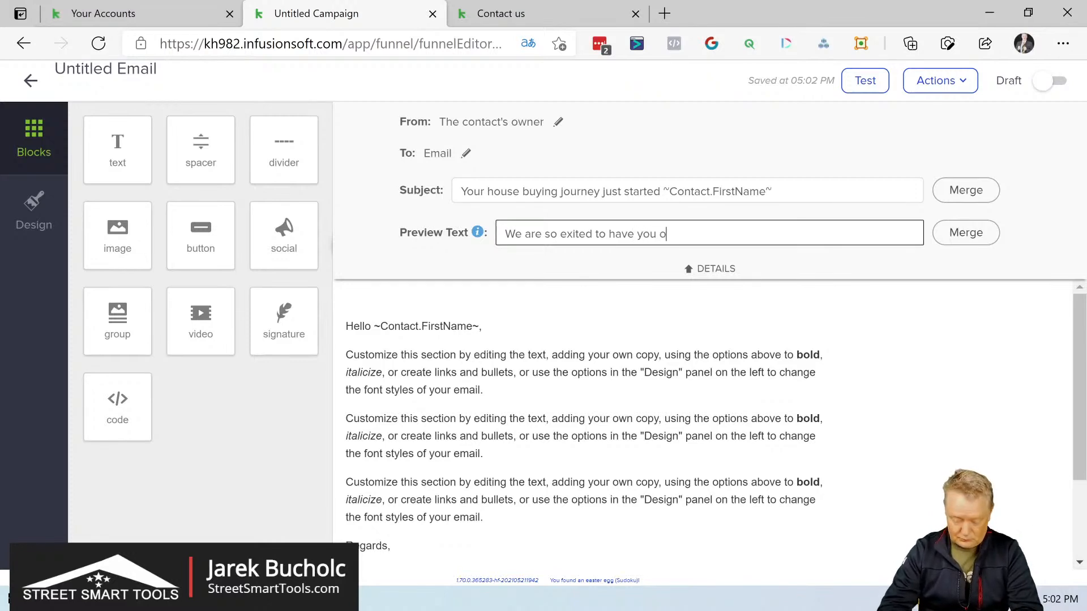
type("n board")
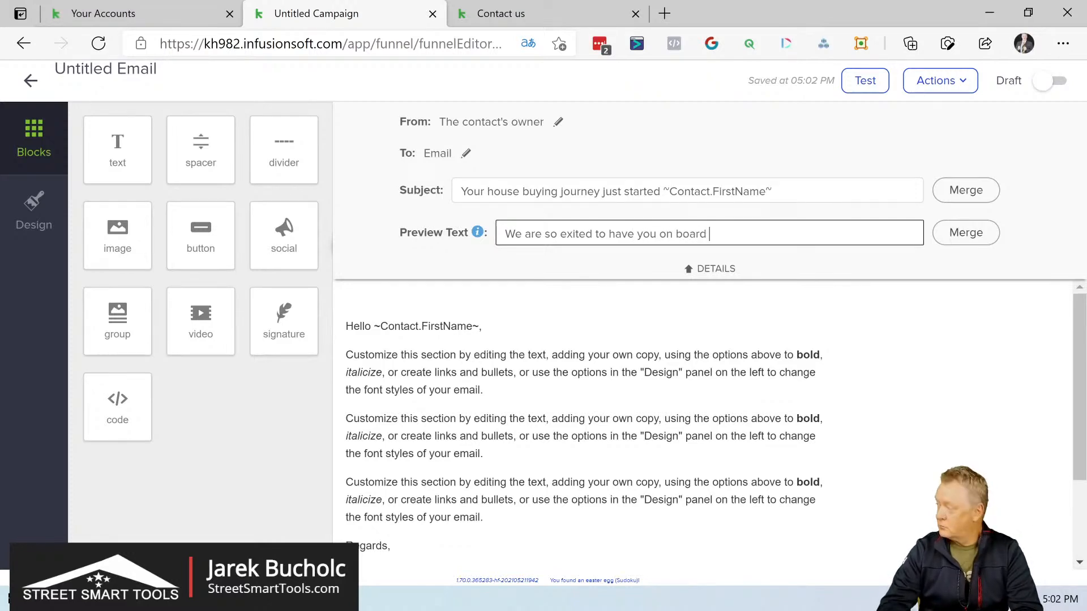
left_click(961, 236)
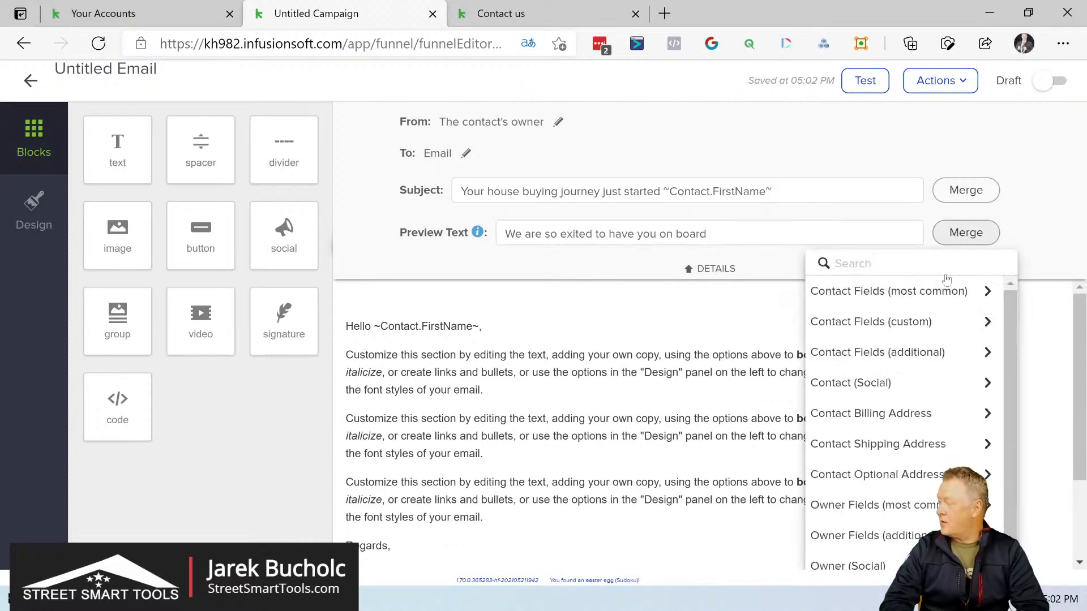
left_click(944, 293)
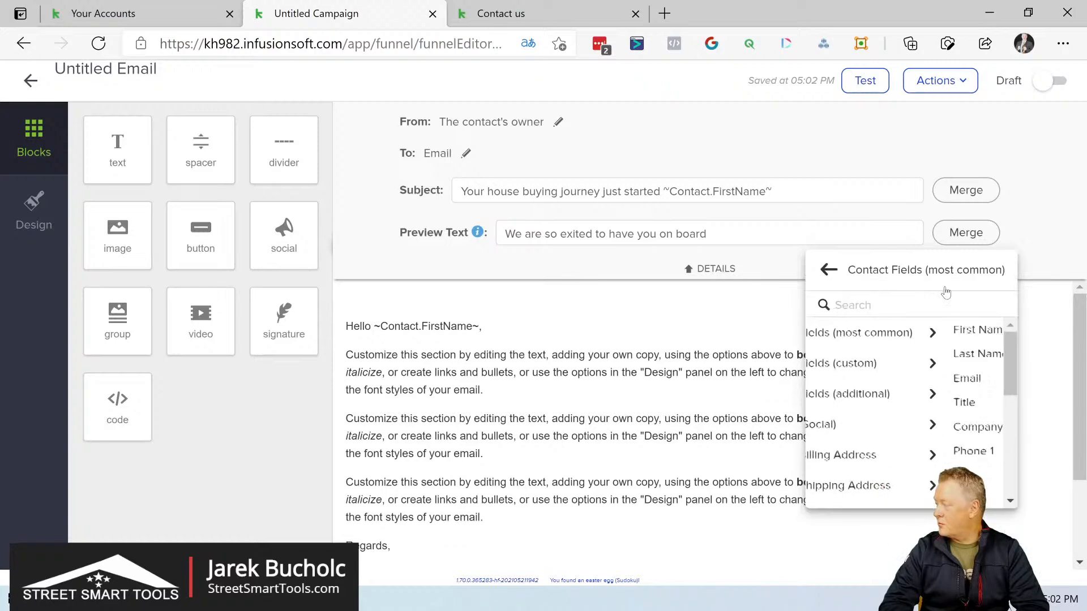
left_click(847, 332)
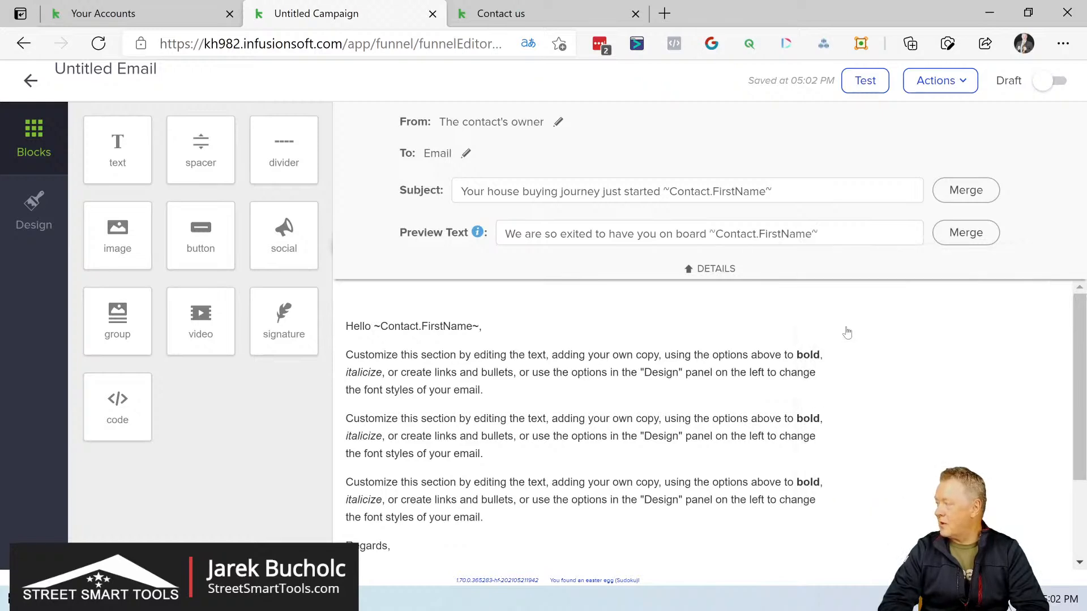
Step: Delete the three placeholder paragraphs between the greeting and the sign-off in the email body
scroll(588, 424, "down", 2)
scroll(589, 425, "up", 2)
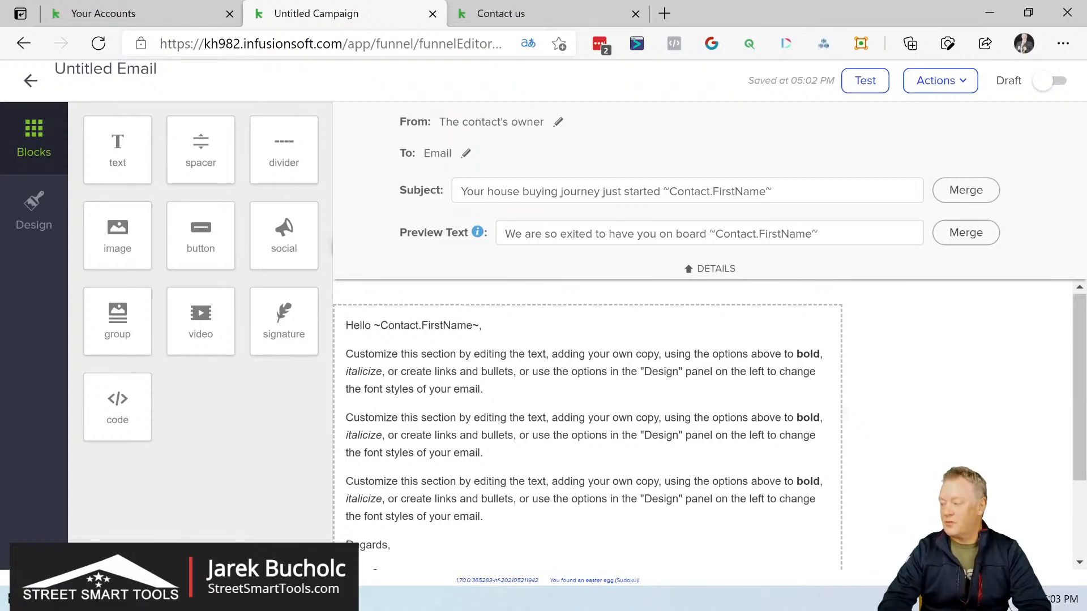
left_click(368, 354)
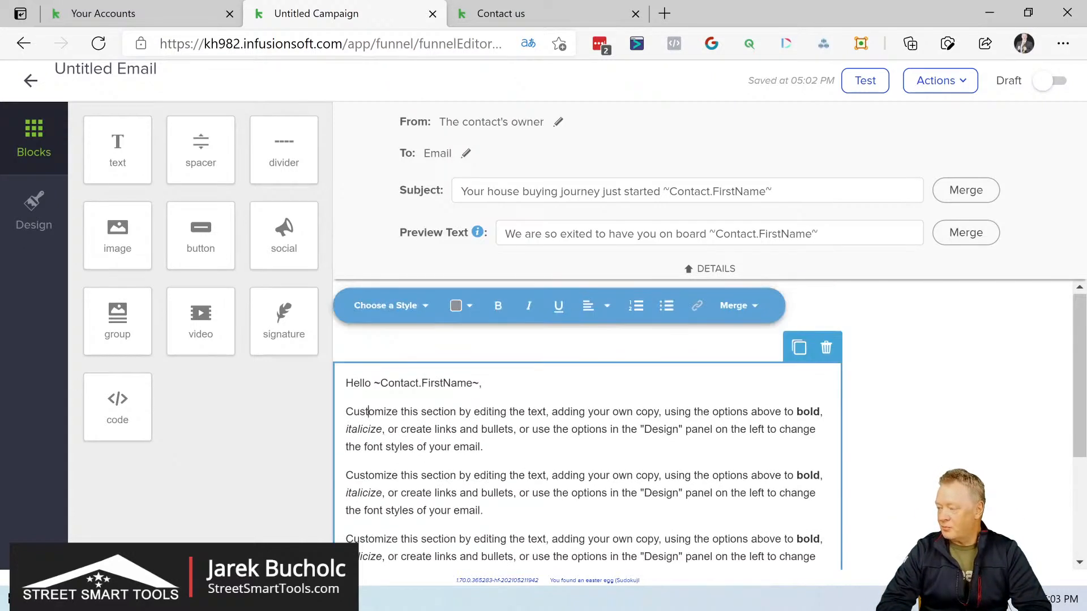
left_click_drag(346, 411, 566, 403)
key("Delete")
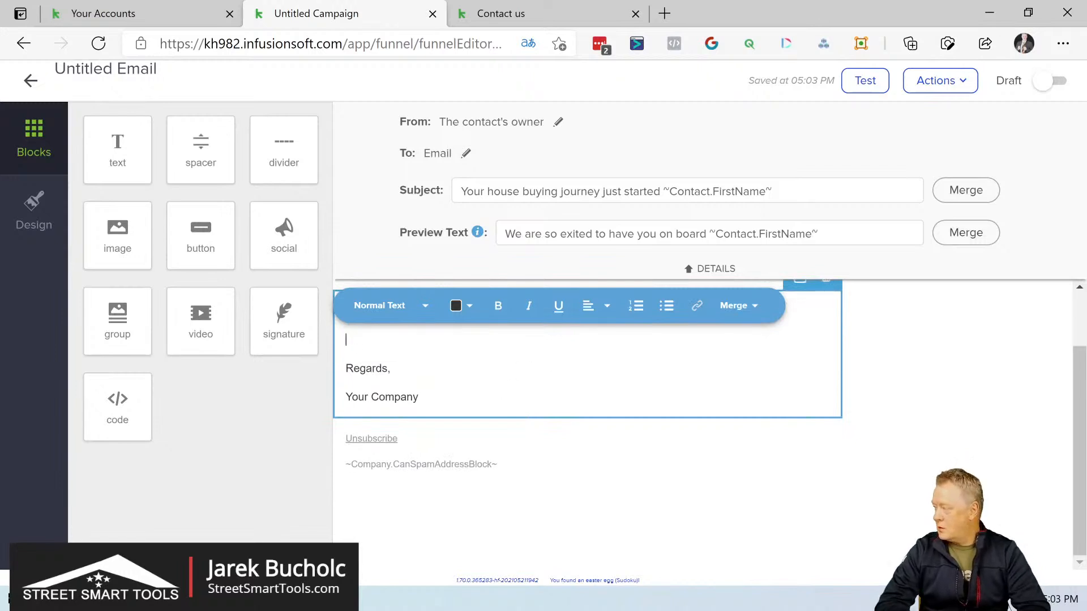
scroll(588, 397, "up", 1)
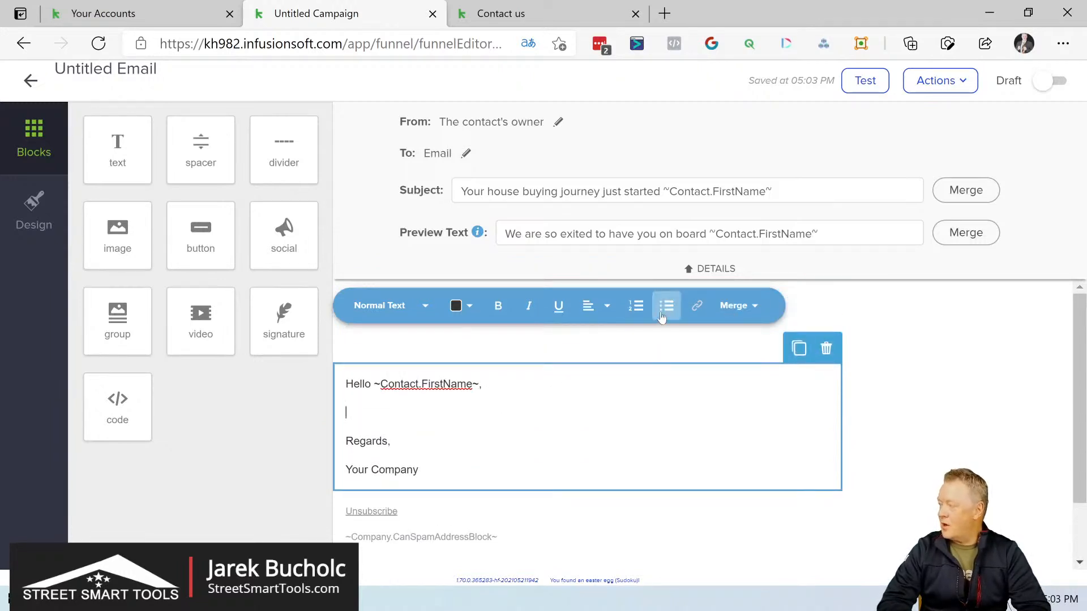
Step: Write "Thank You for applying with us to become a home owner" below the greeting and start a new line
left_click(754, 312)
left_click(339, 412)
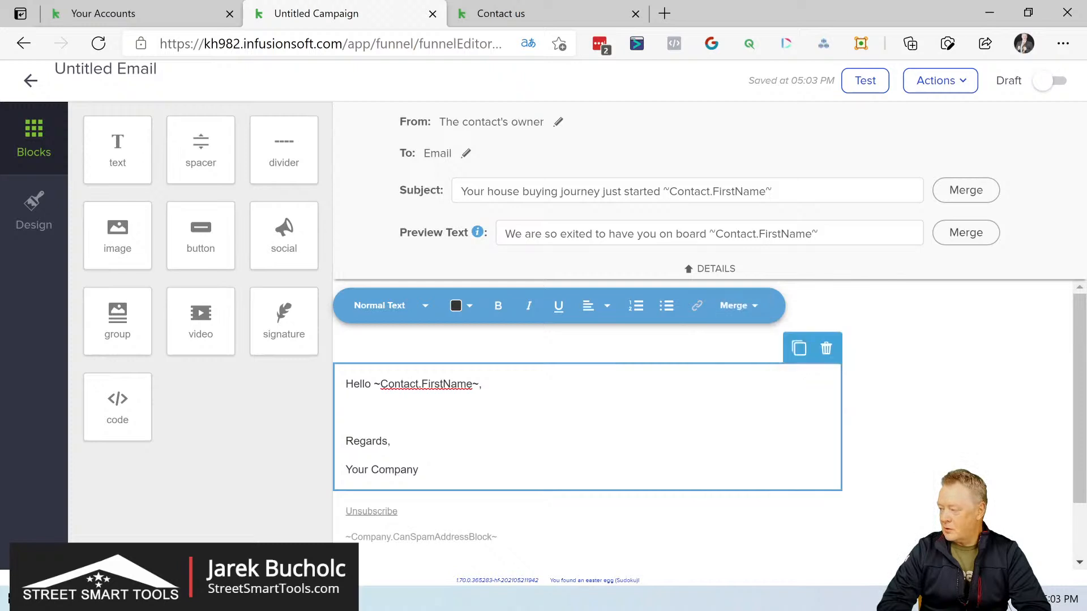
type("T")
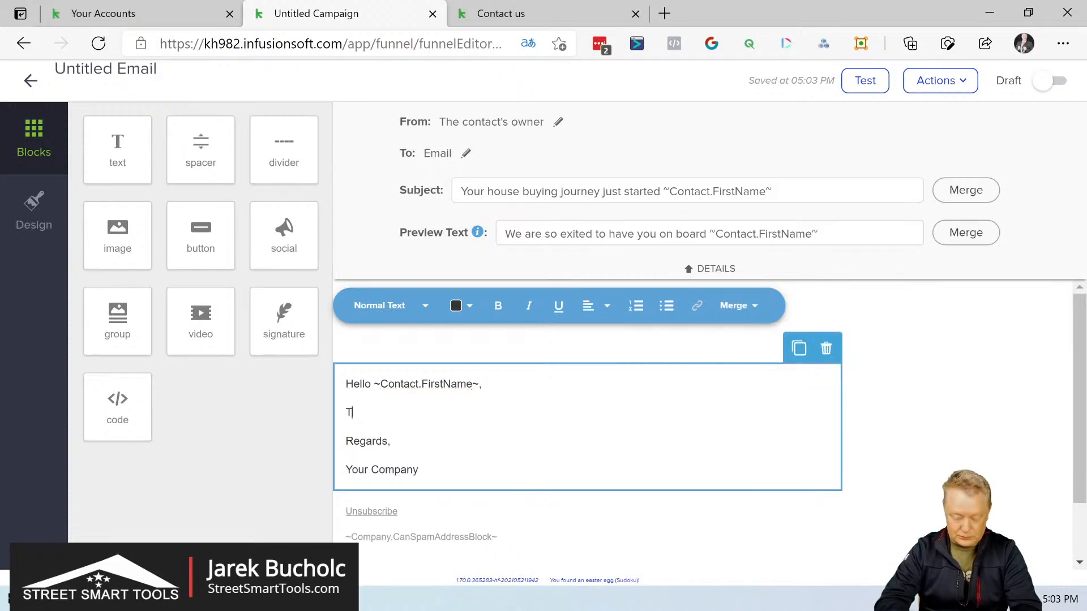
type("ank ")
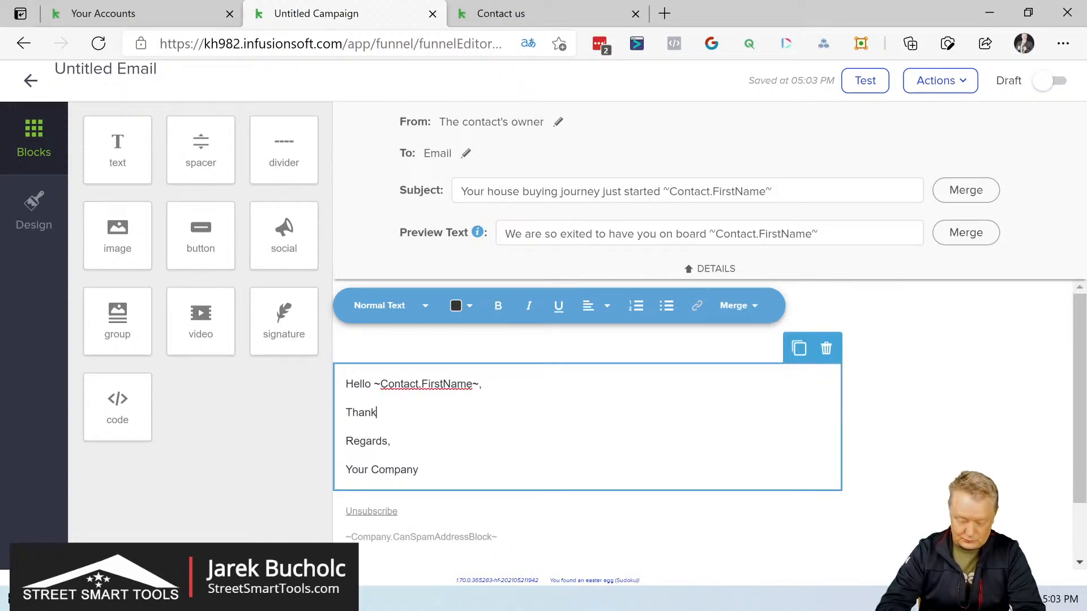
type("You ")
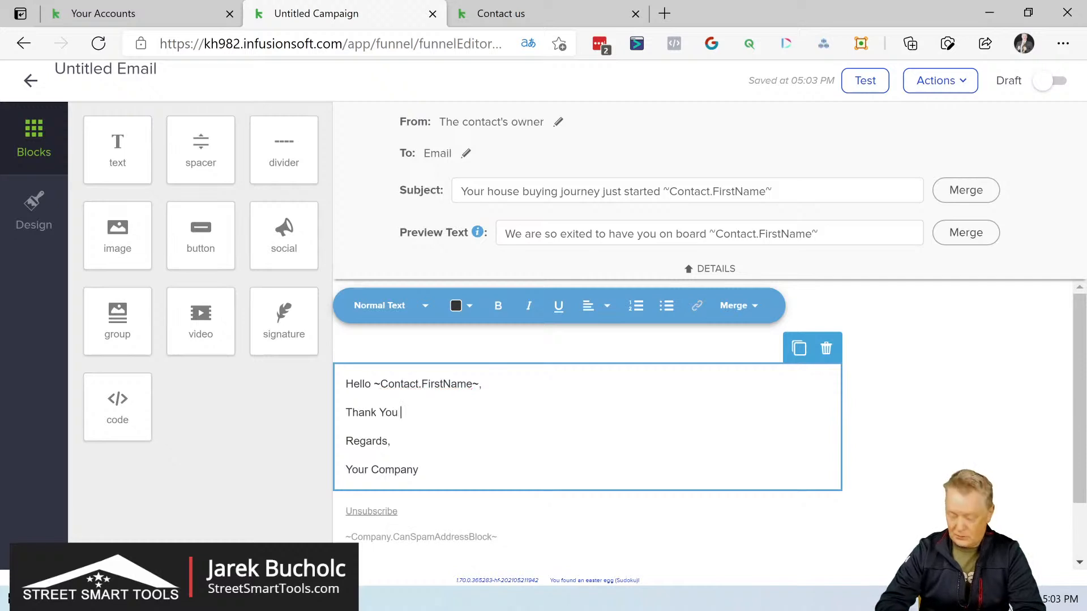
type("for applying ")
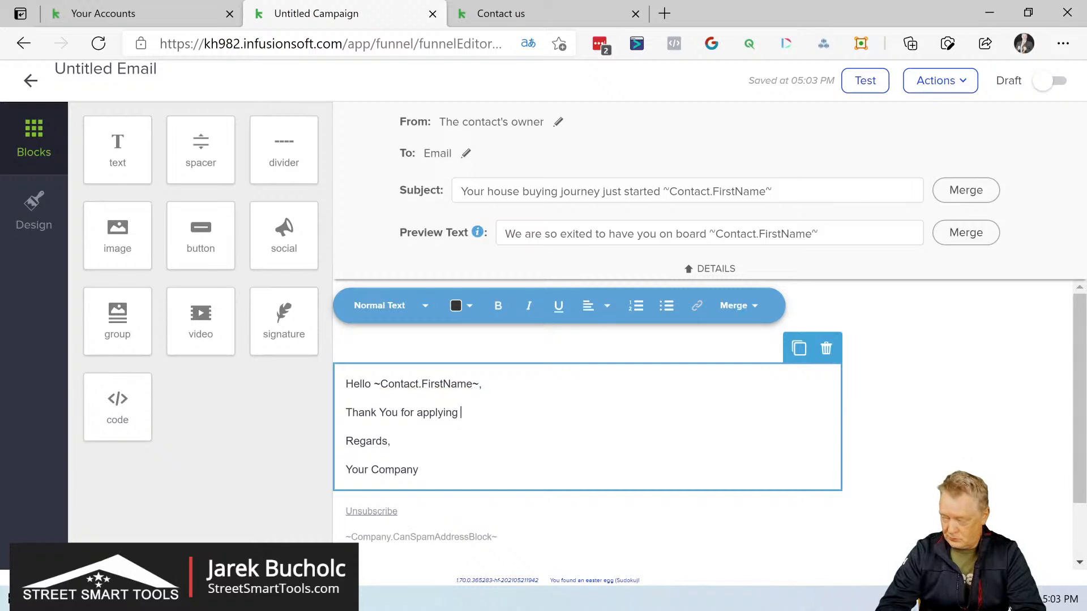
type("wi")
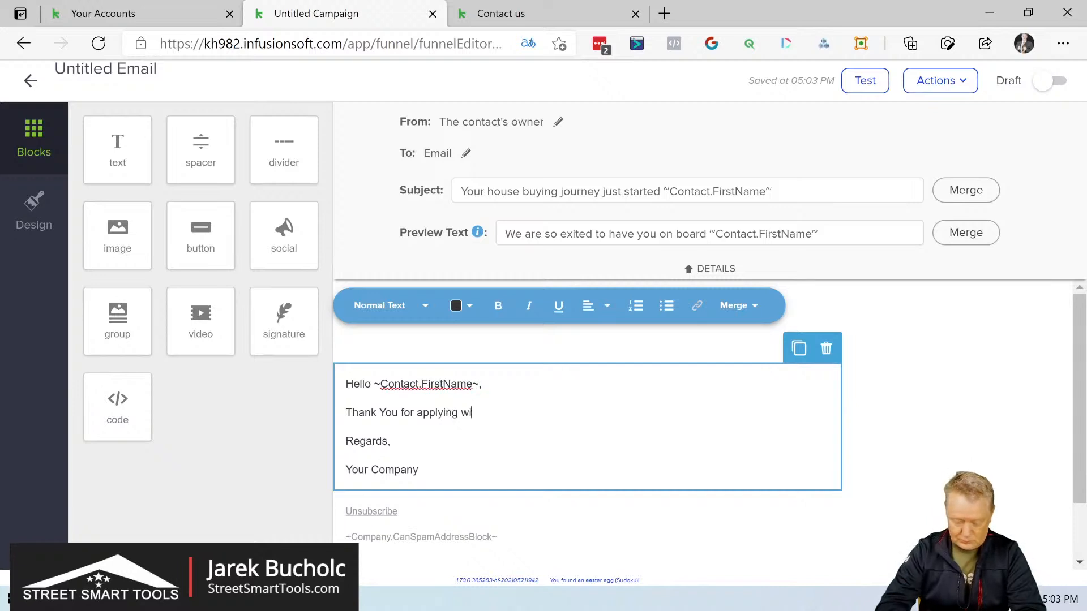
type("th us to ")
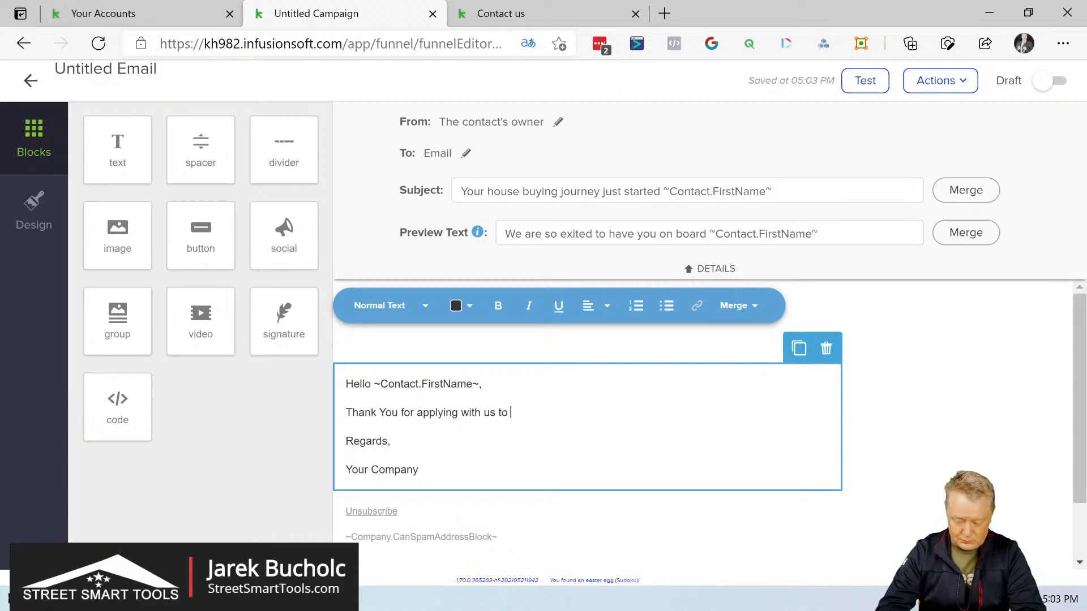
type("become a ")
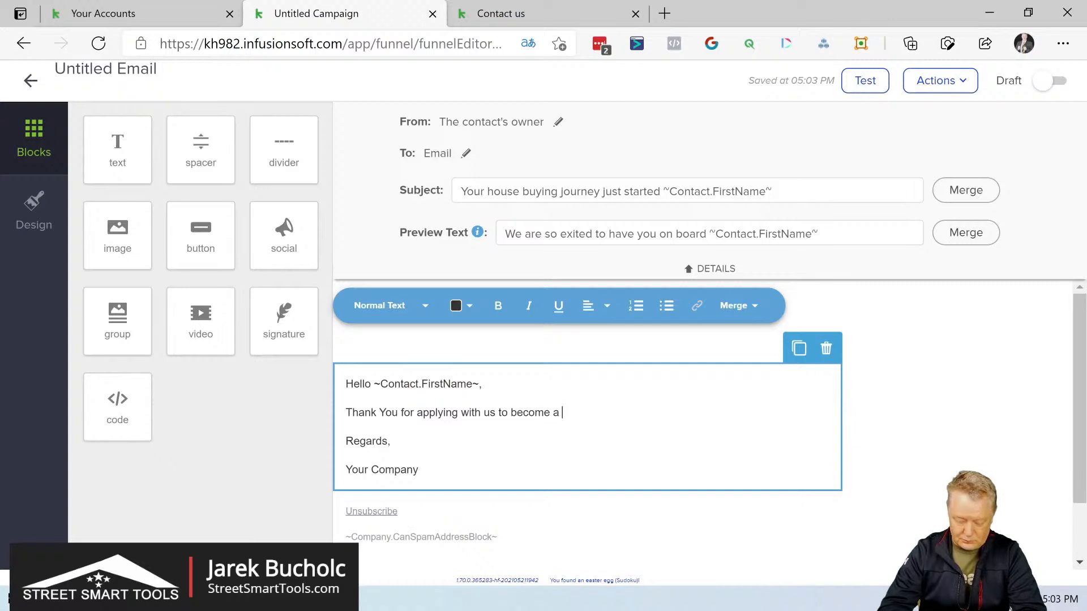
type("home o")
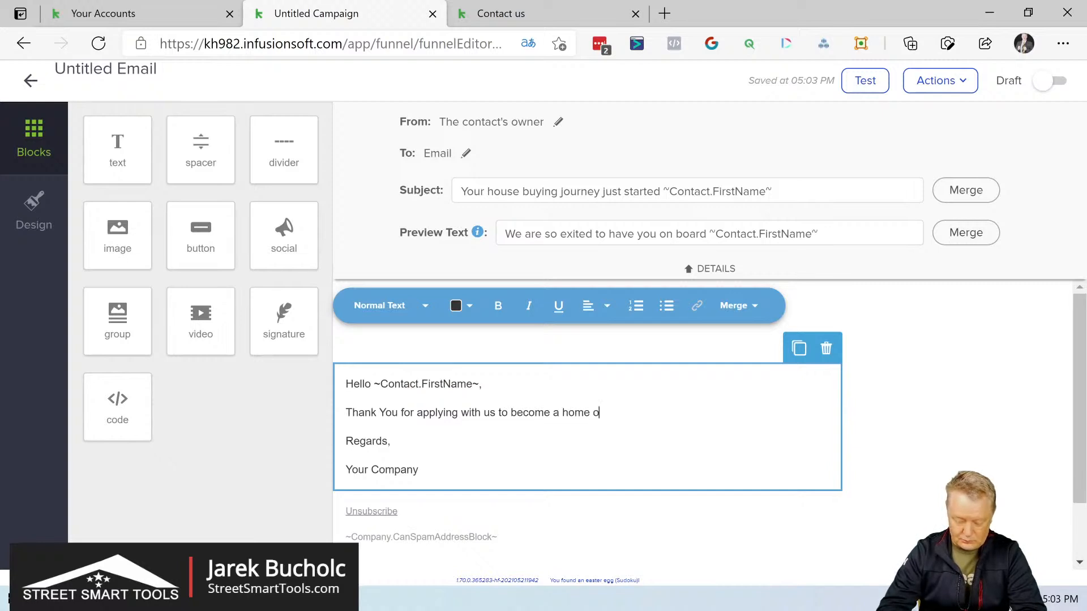
type("wner")
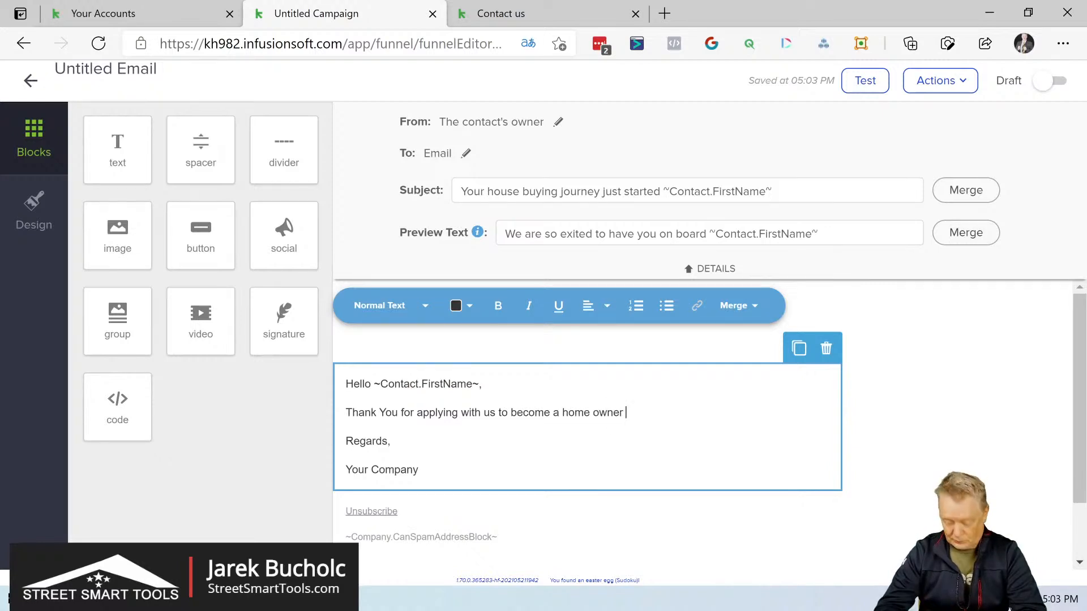
key("Return")
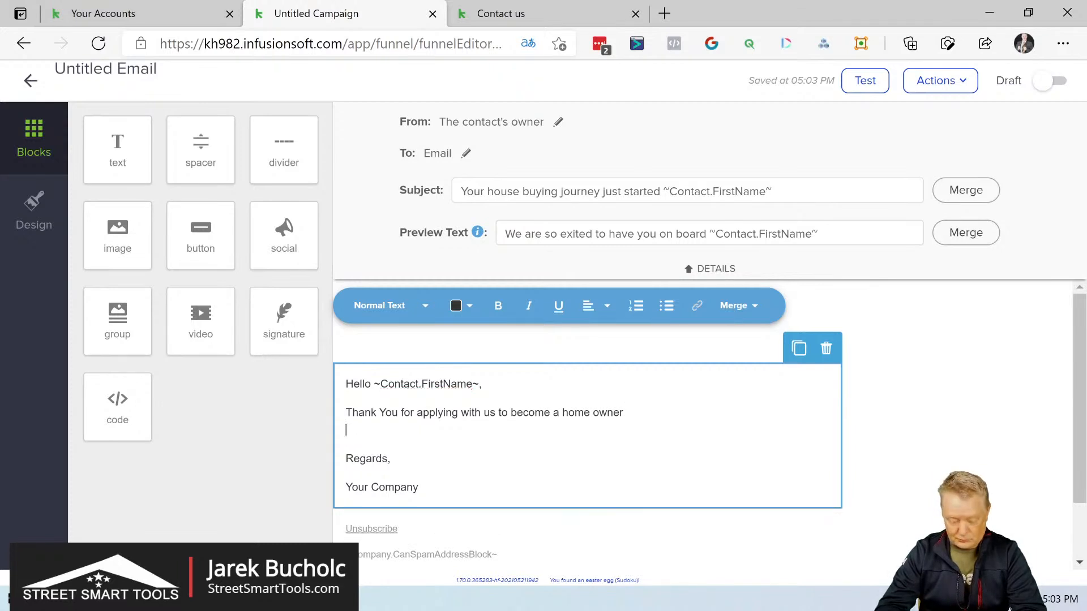
Step: Add the sentence "We are excited to have on board." below the thank-you line, correcting its misspelled word
type("We are excted")
key("BackSpace")
key("BackSpace")
key("BackSpace")
key("BackSpace")
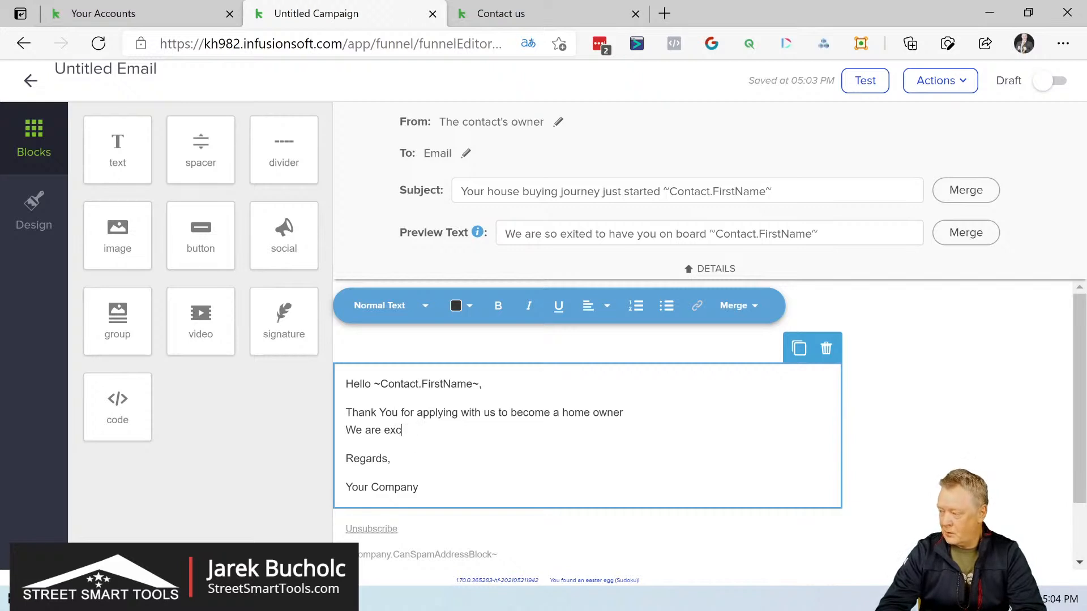
type("ited to ")
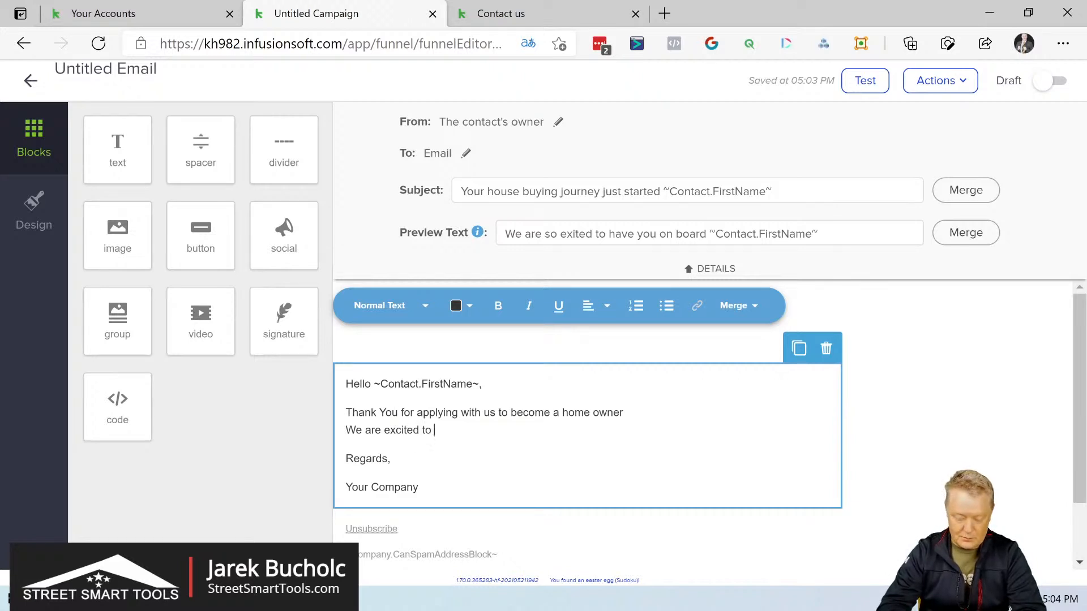
type("ahve on bo")
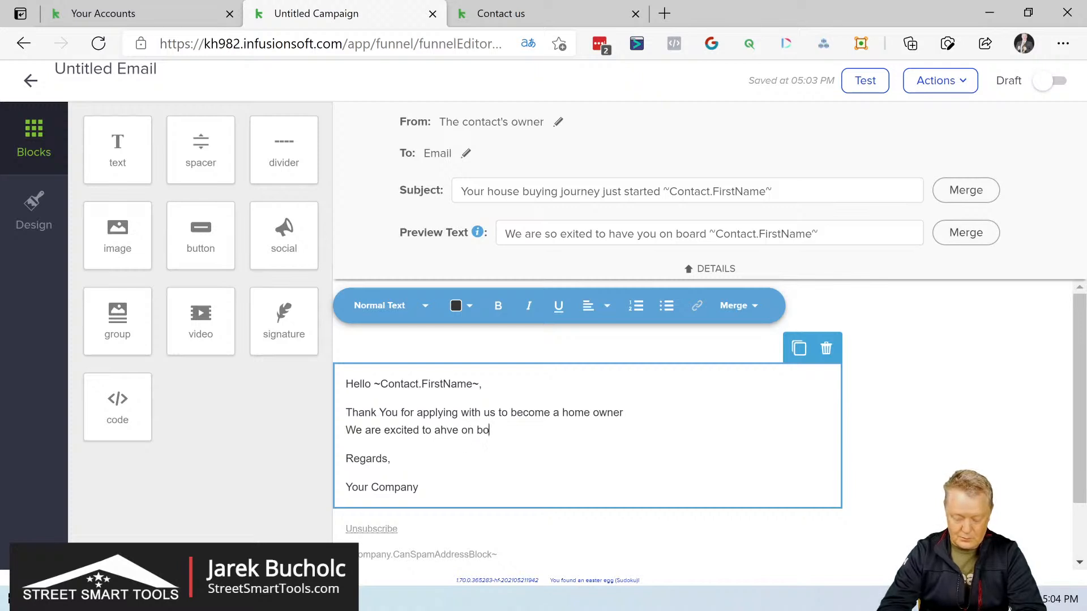
type("ard.")
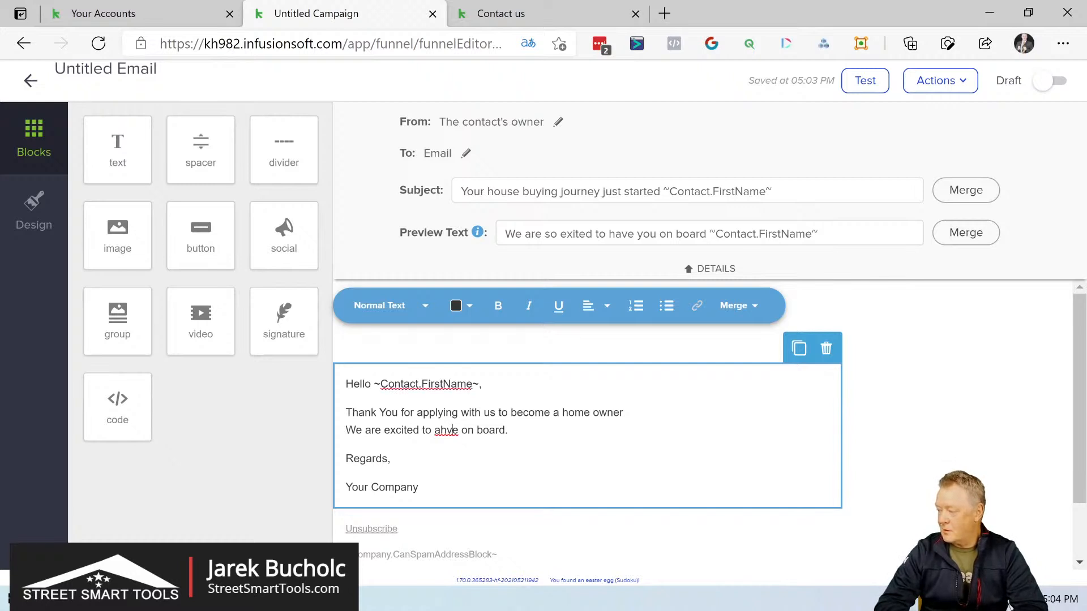
right_click(446, 430)
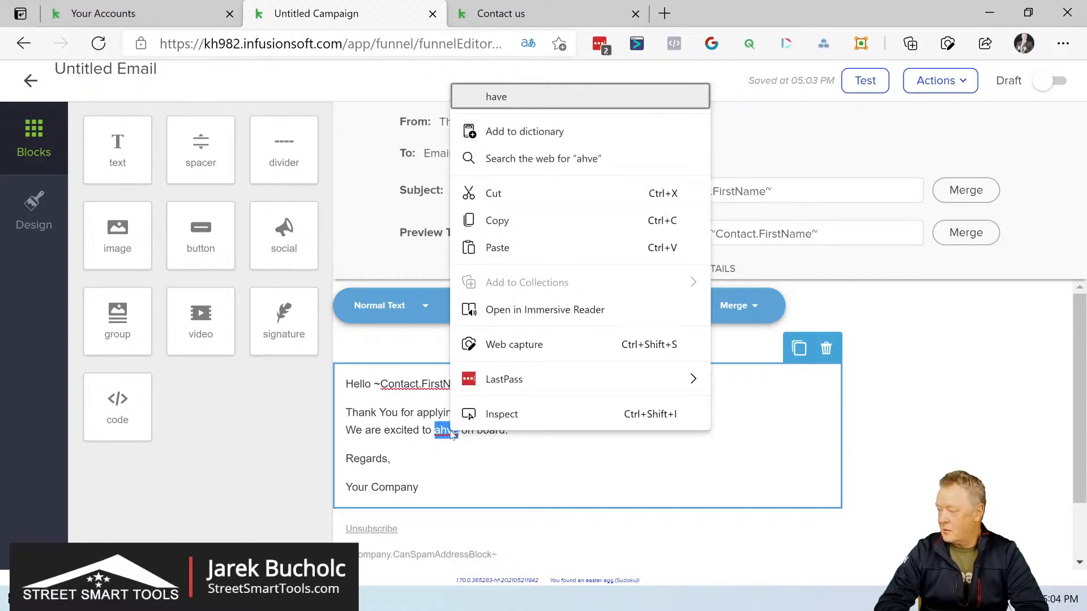
left_click(537, 93)
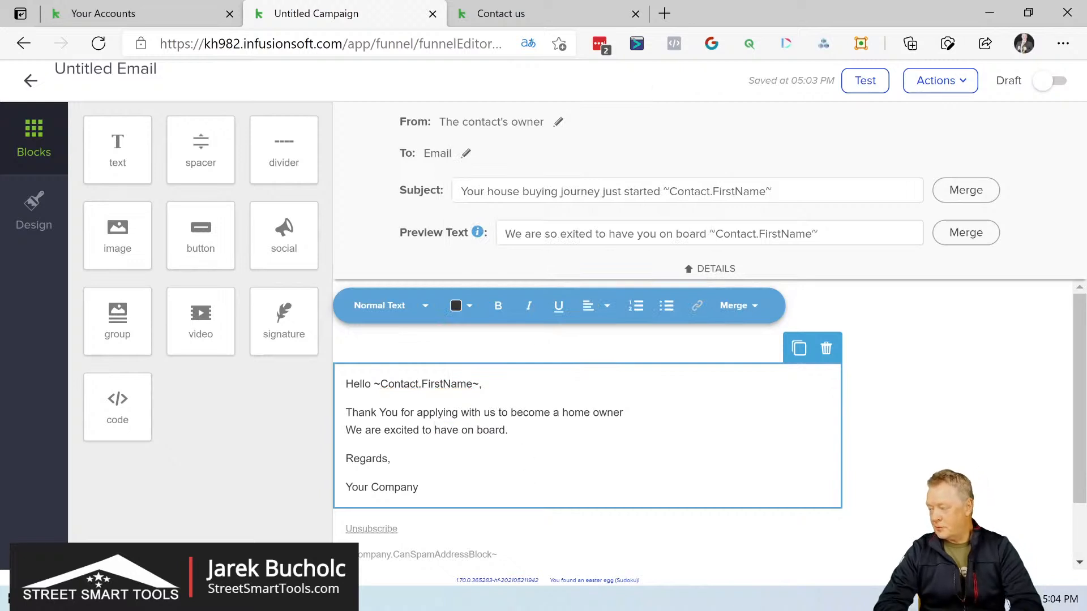
Step: Append "Welcome to the family" to the second body line and leave a blank line below it
type("Welcome to the family")
key("Return")
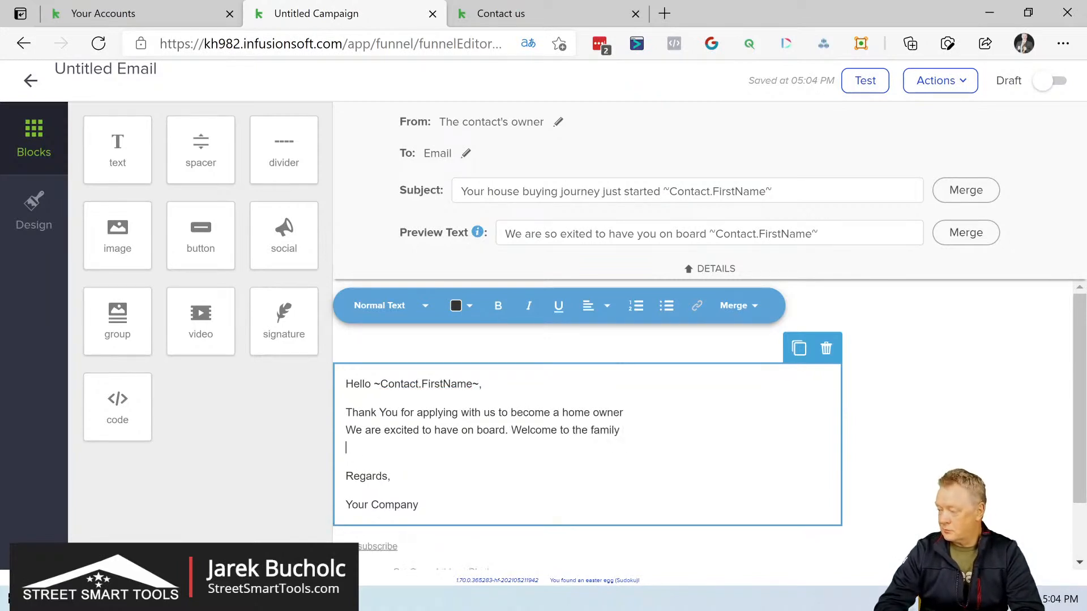
key("Return")
type("NExt")
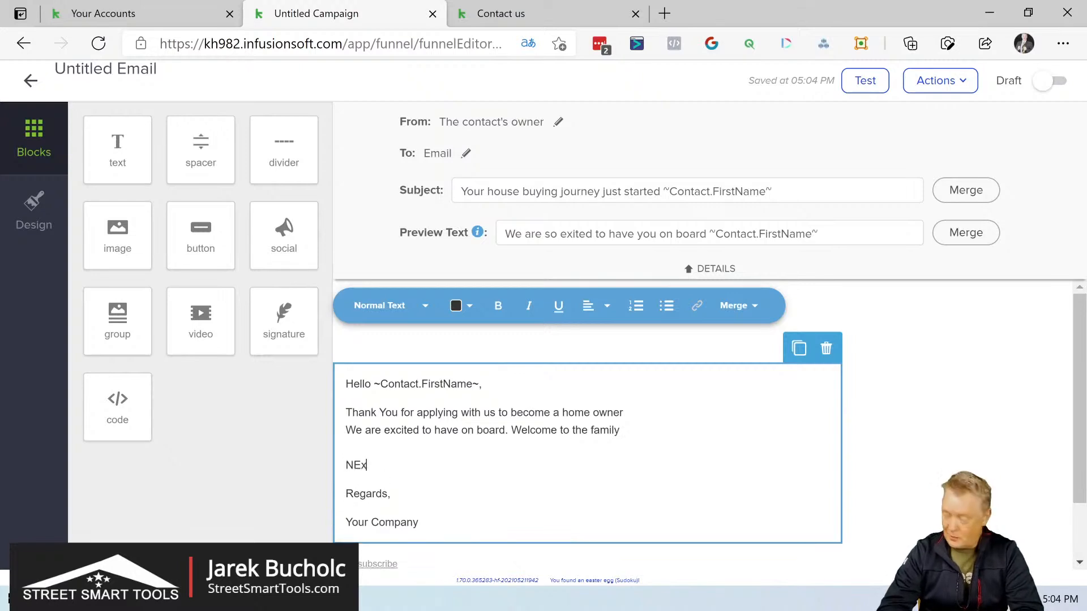
key("BackSpace")
key("BackSpace")
key("BackSpace")
key("BackSpace")
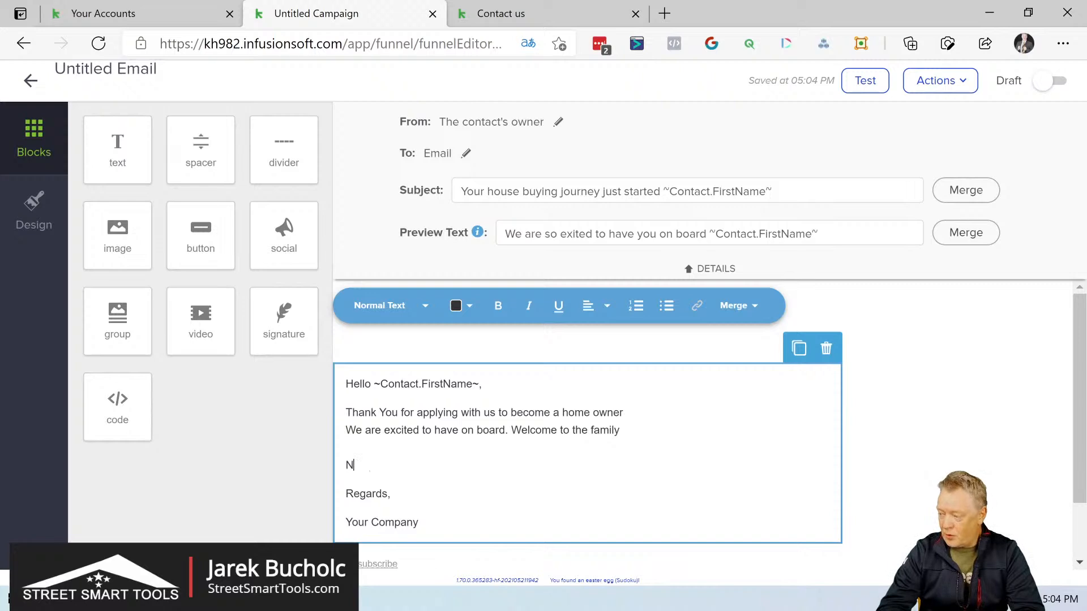
key("BackSpace")
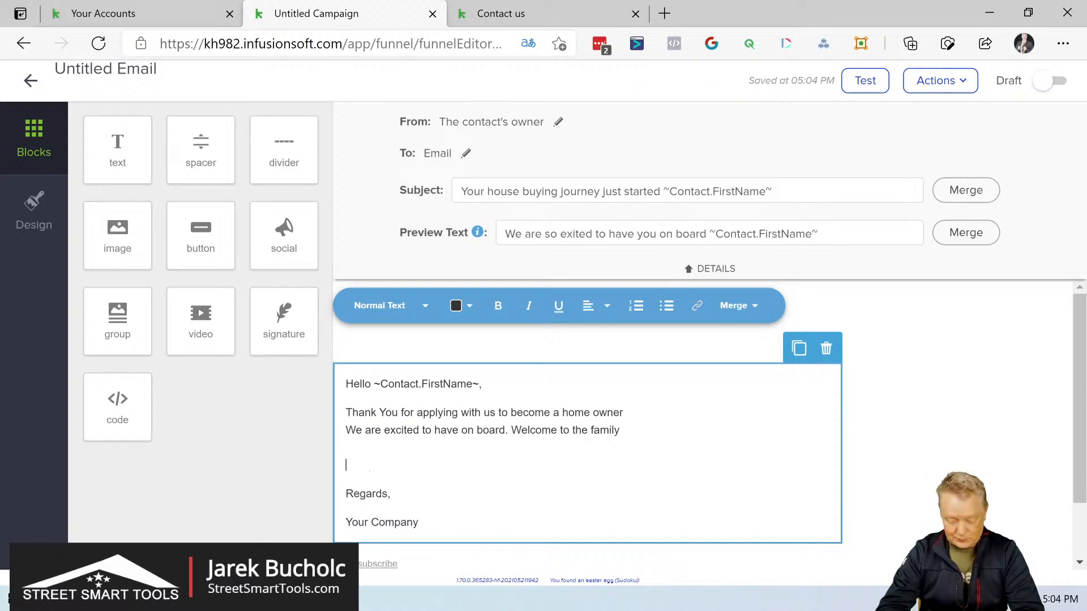
Step: Add the heading line "What will be happening next" and start the list below it with "1)"
type("What wil")
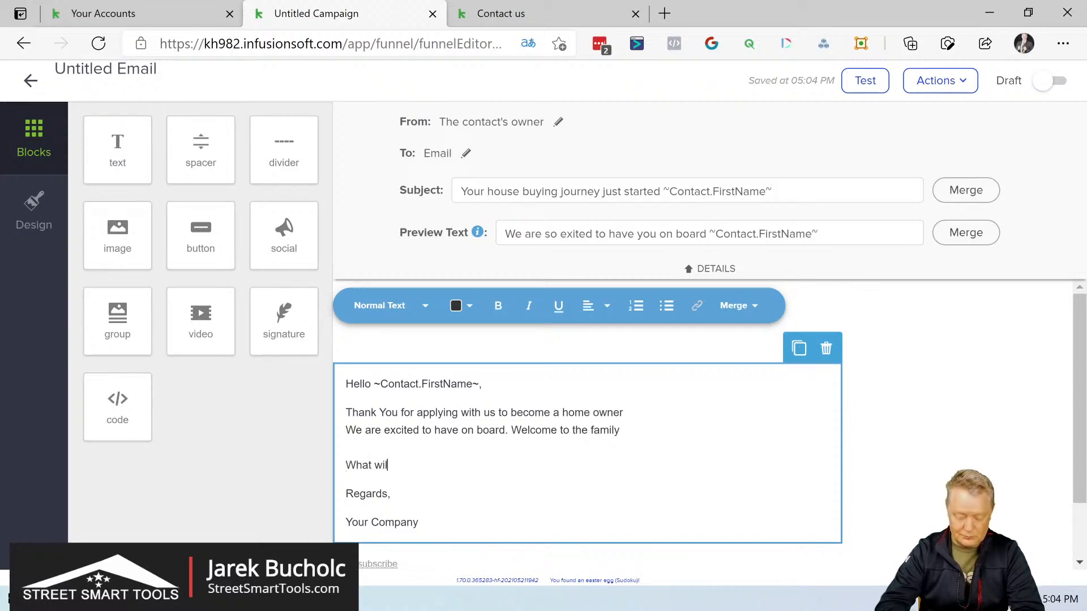
type("l be happenin")
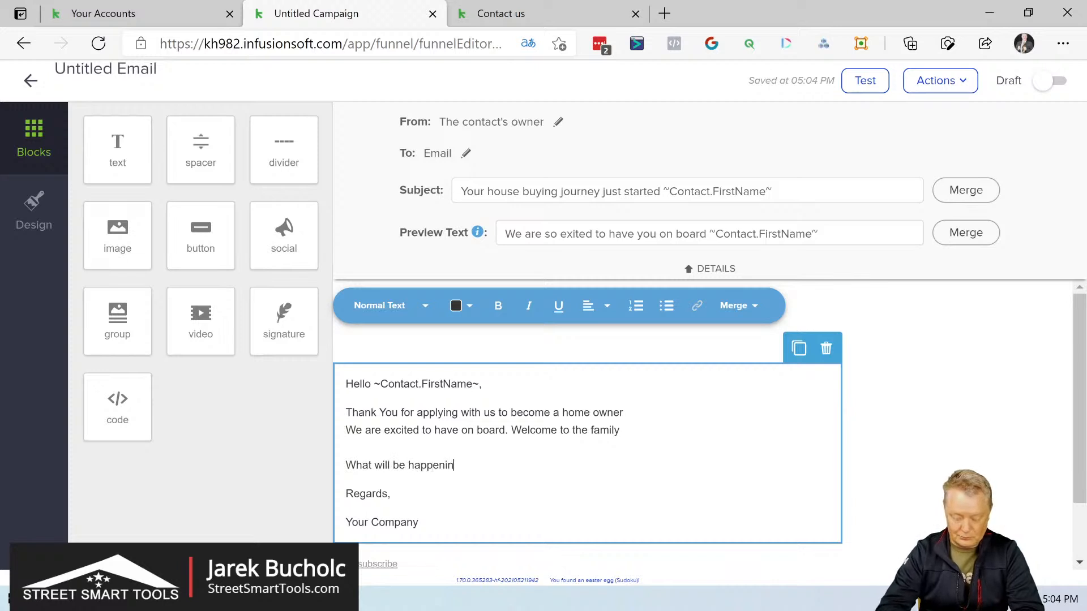
type("g next")
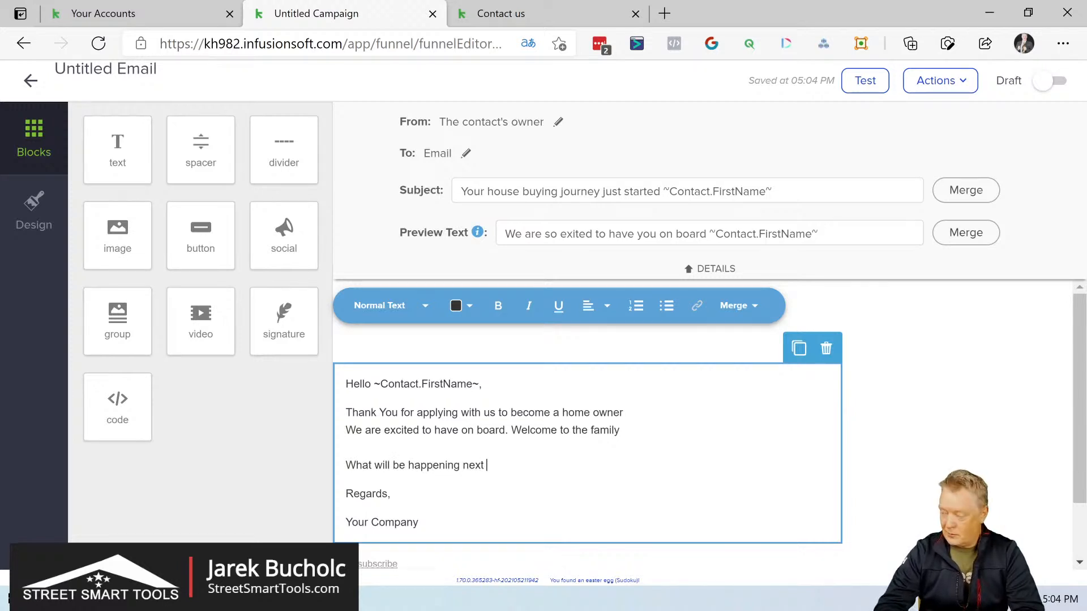
key("Return")
type("1")
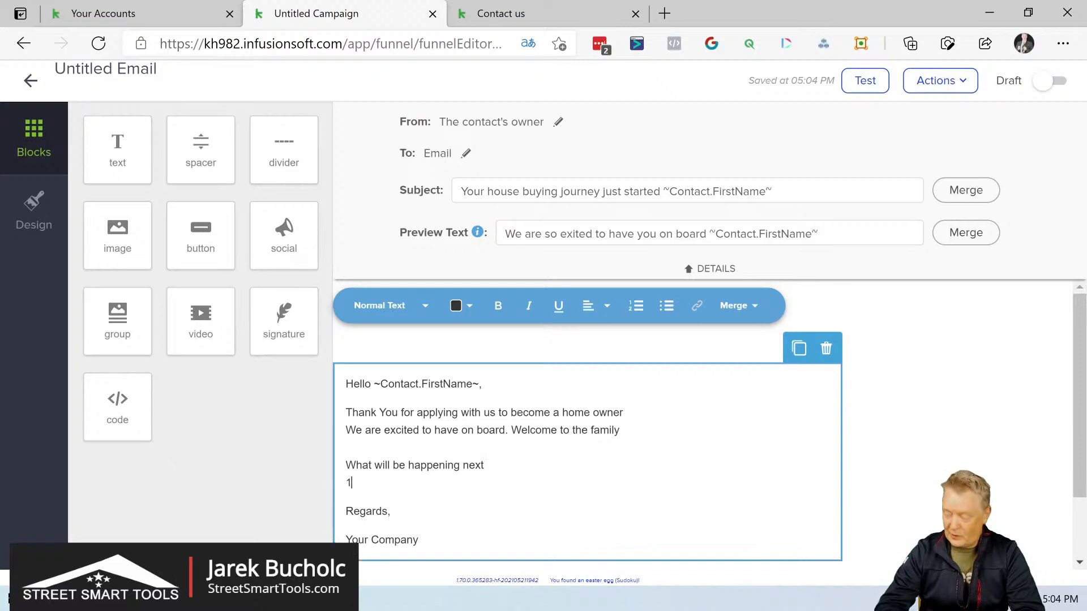
type(")")
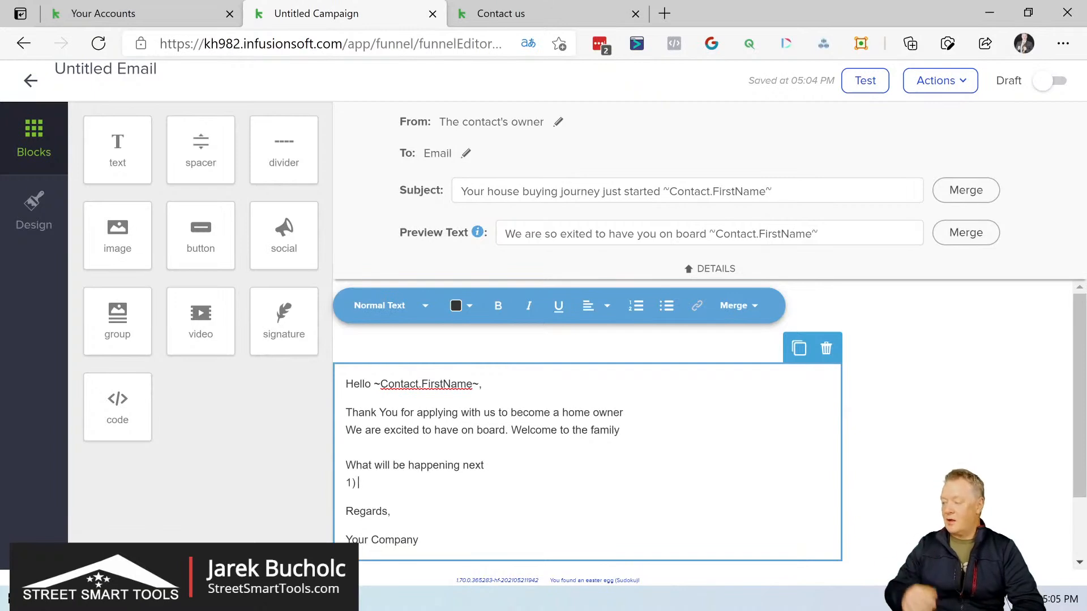
Step: Replace the "Your Company" line under Regards with a signature block below the text
scroll(589, 424, "down", 1)
left_click(435, 457)
left_click_drag(419, 457, 331, 456)
key("BackSpace")
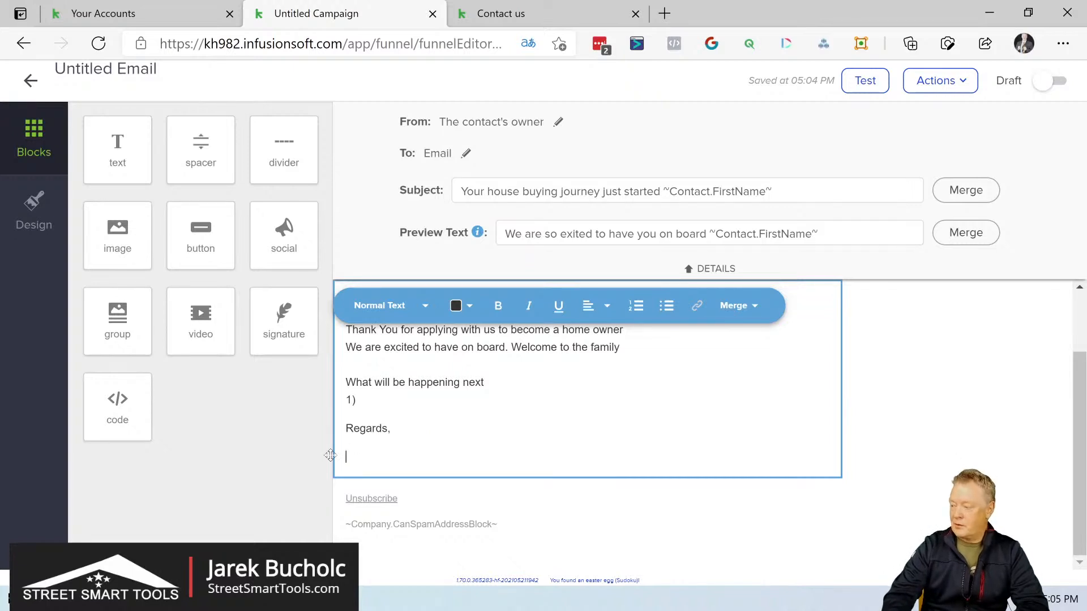
key("BackSpace")
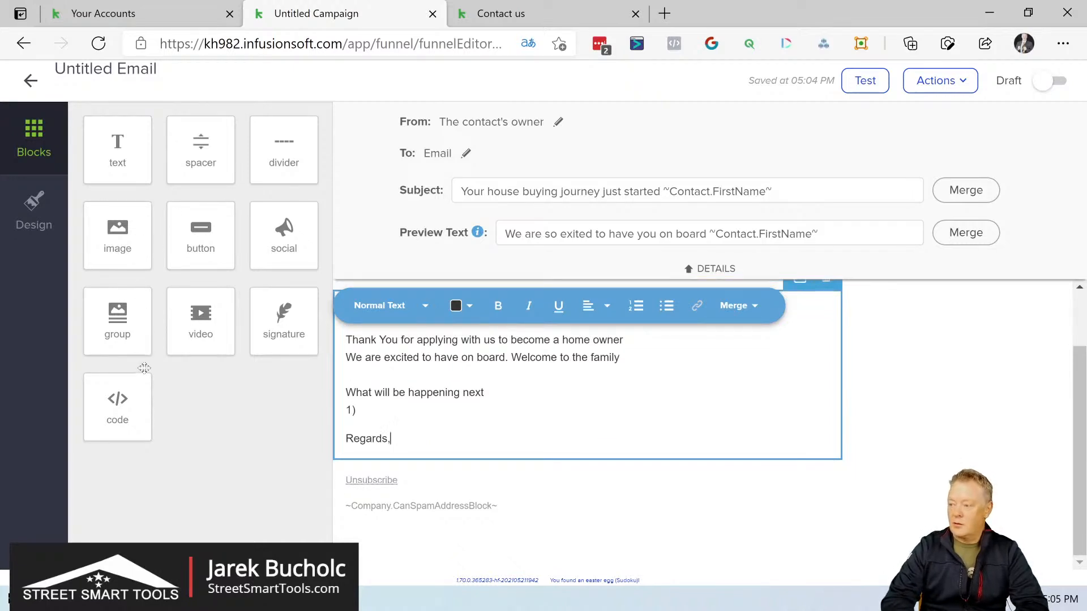
mouse_move(295, 324)
left_mouse_down()
mouse_move(432, 492)
mouse_move(444, 478)
left_mouse_up()
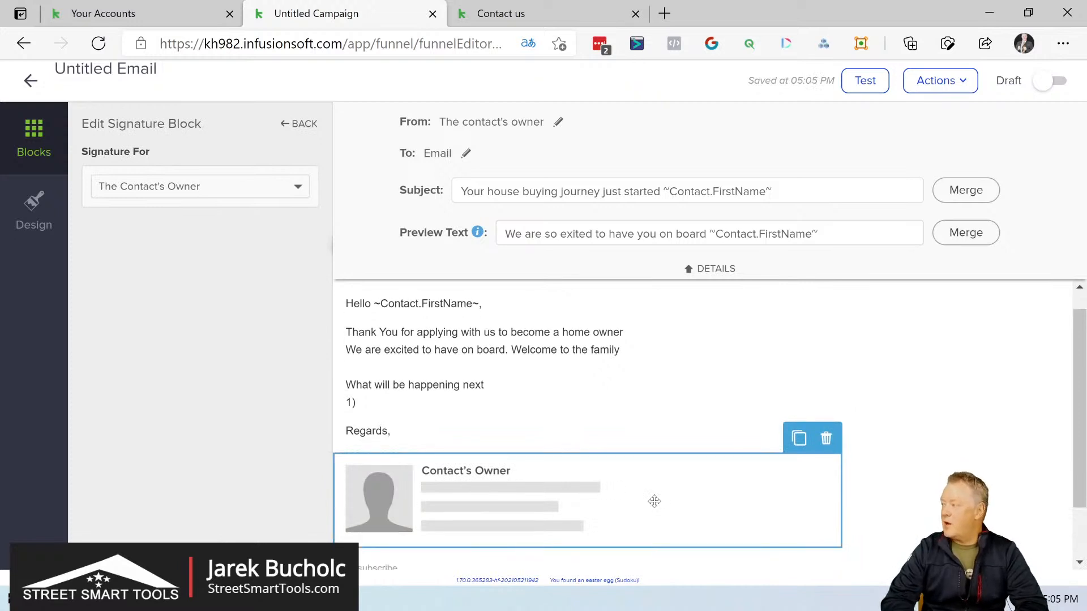
Step: Switch the email's status from Draft to Ready
scroll(654, 501, "up", 1)
left_click(1060, 81)
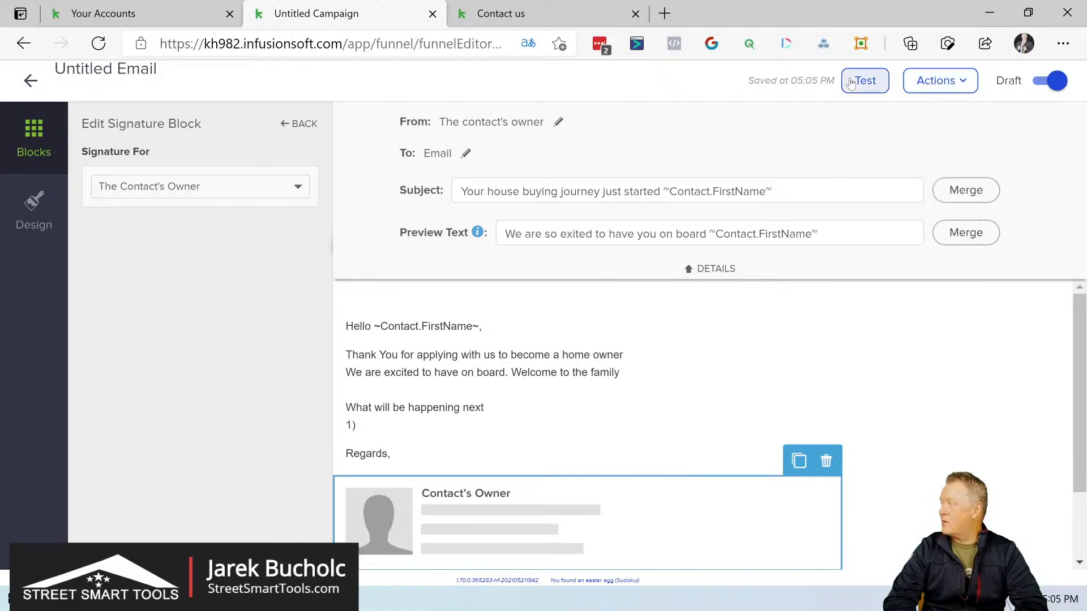
mouse_move(928, 84)
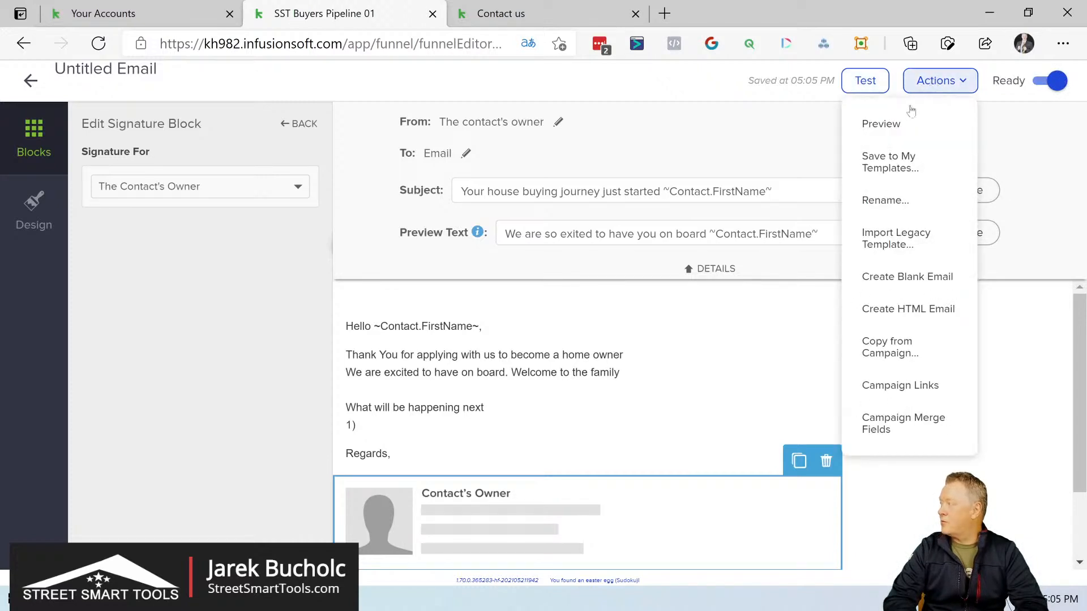
Step: Preview the email's desktop and mobile layouts, check its footer, and return to the sequence
left_click(892, 121)
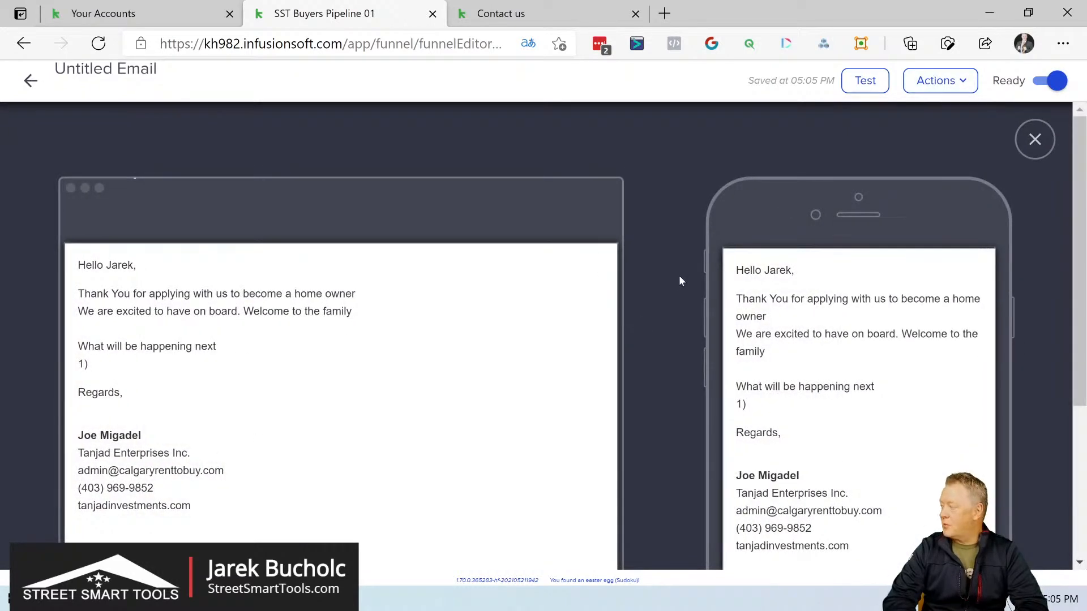
left_click(1035, 140)
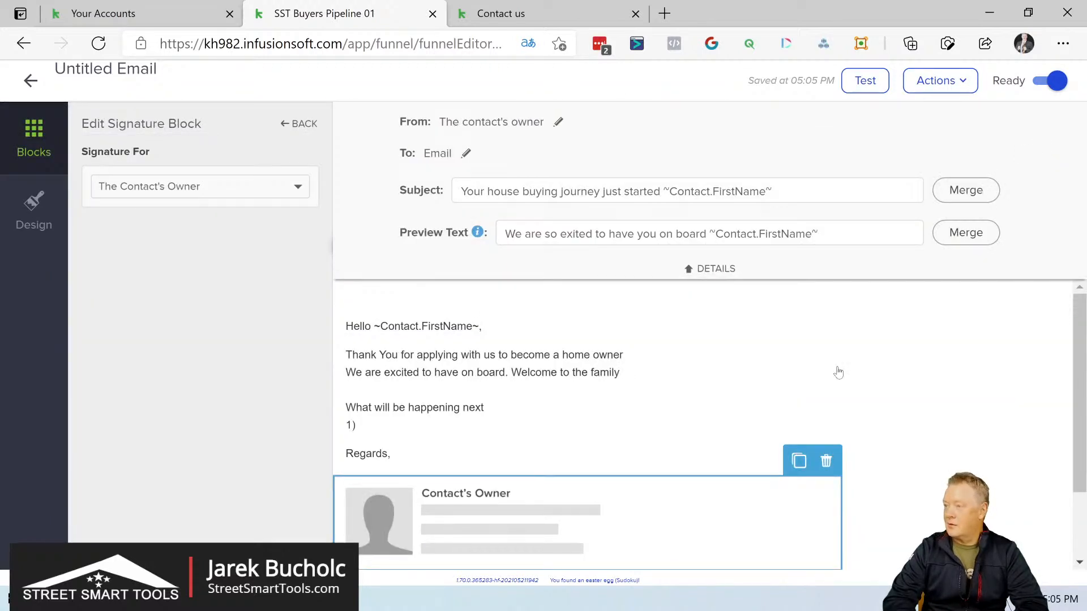
scroll(836, 371, "down", 2)
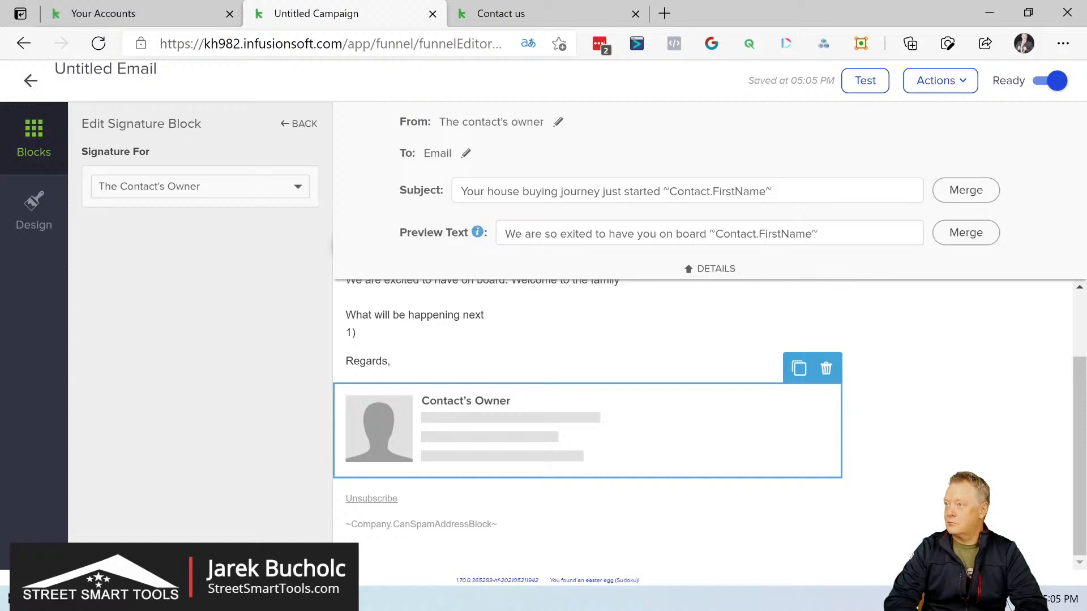
left_click(31, 81)
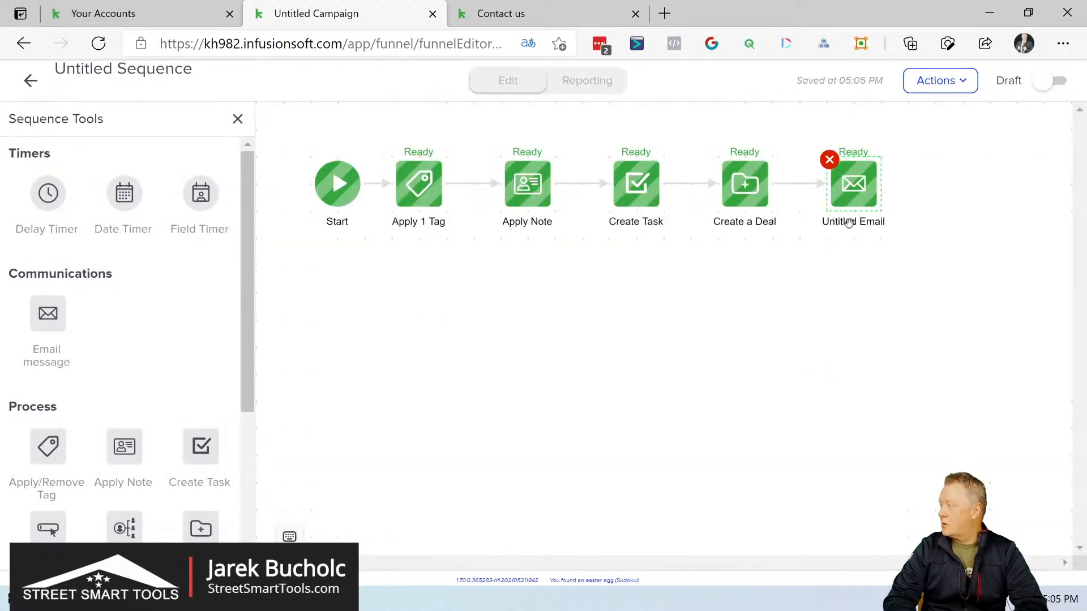
double_click(849, 222)
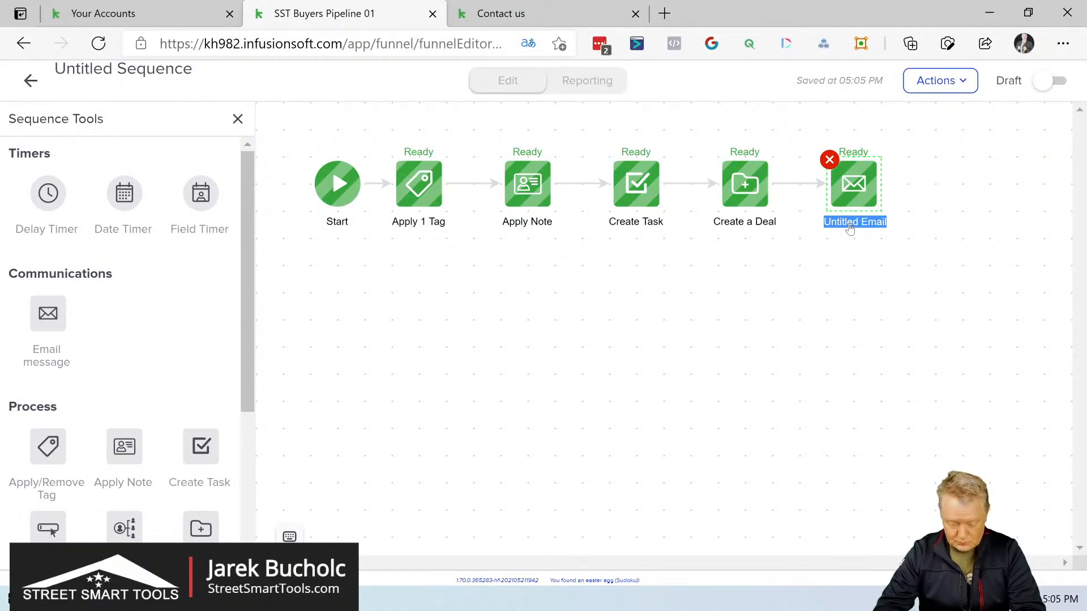
type("Ind")
key("BackSpace")
key("BackSpace")
type("Welcoem ")
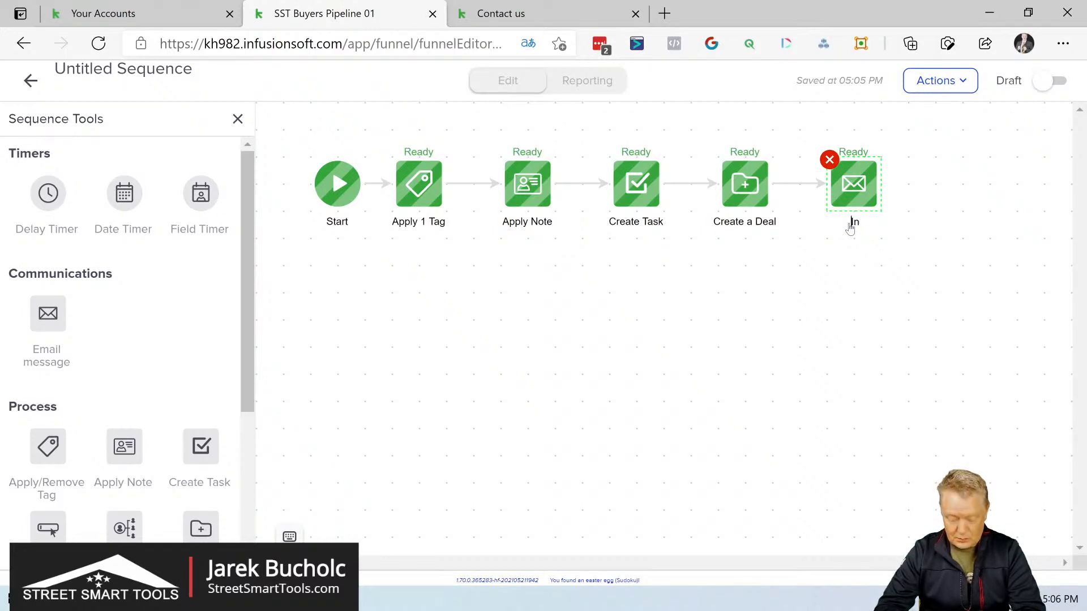
type("Email")
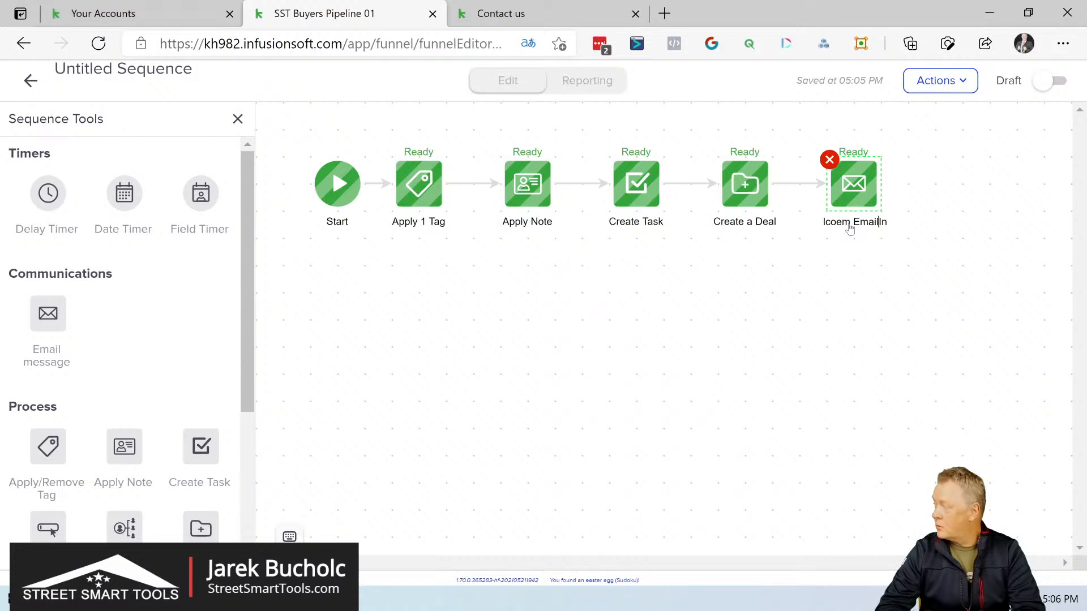
key("BackSpace")
key("BackSpace")
key("BackSpace")
key("BackSpace")
key("BackSpace")
key("BackSpace")
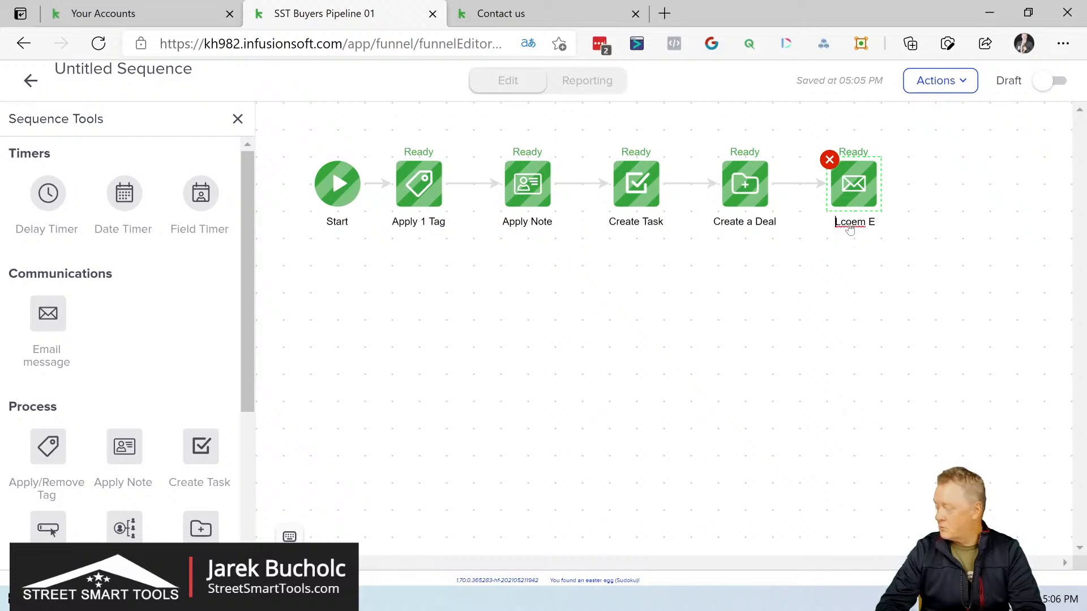
key("Delete")
key("Delete")
key("Delete")
key("Delete")
key("Delete")
key("Delete")
key("Delete")
type("nd")
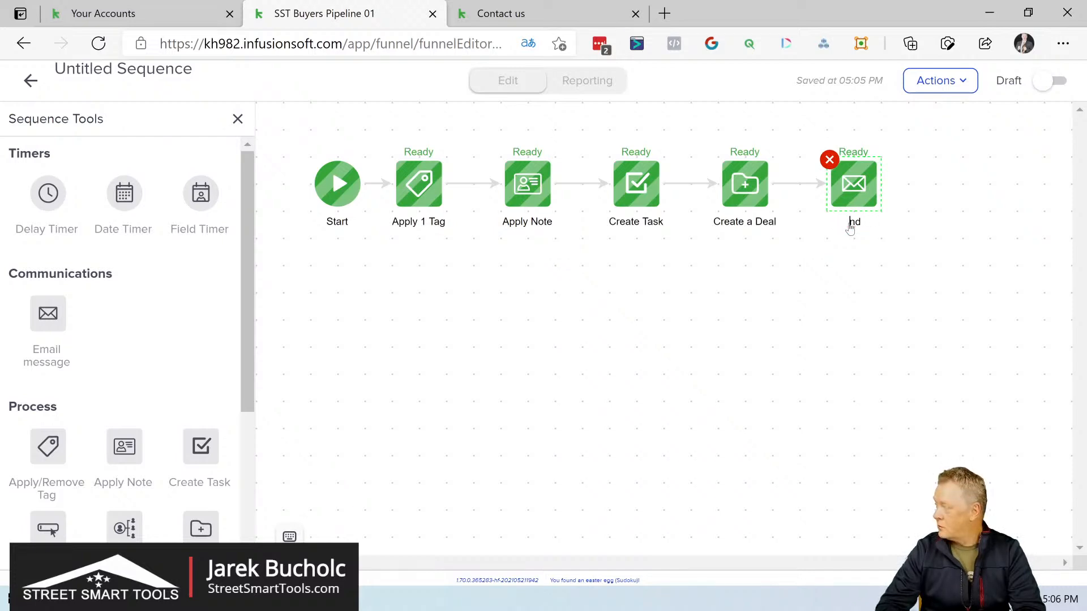
key("Delete")
key("Delete")
type("D")
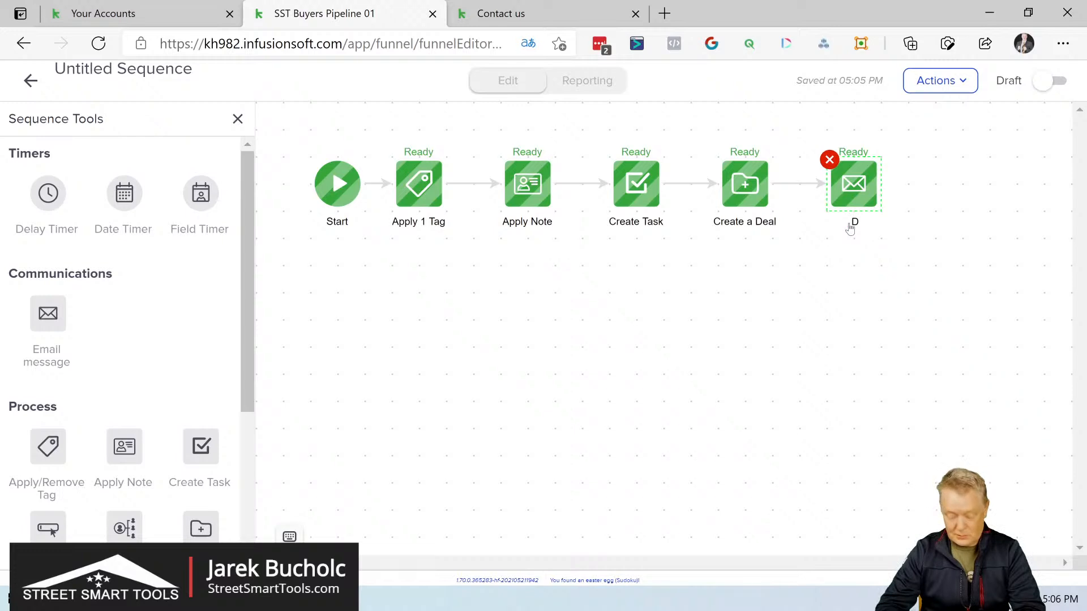
type("Wec")
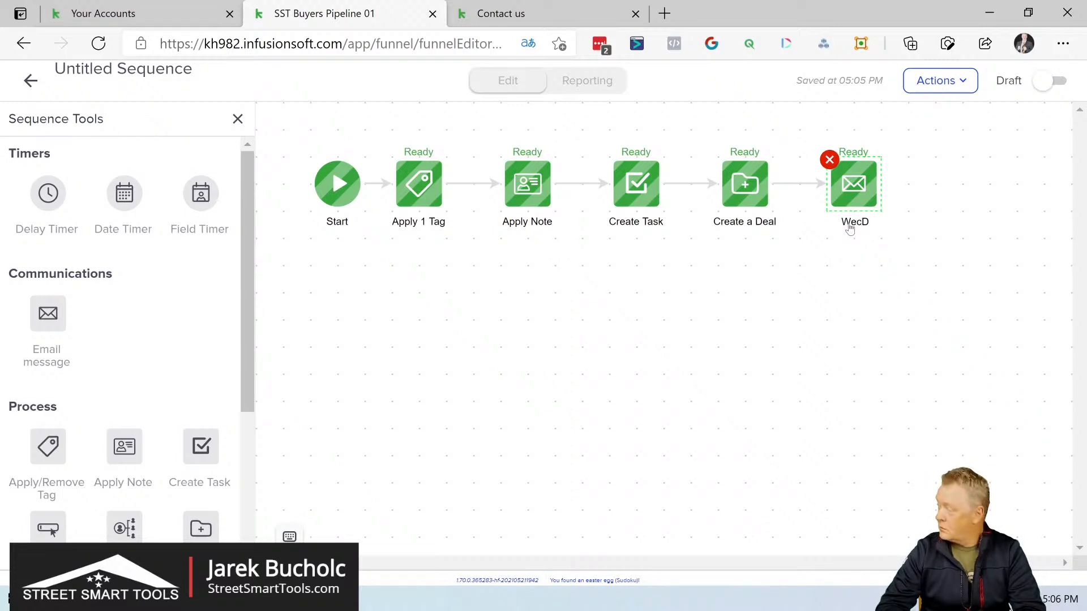
key("BackSpace")
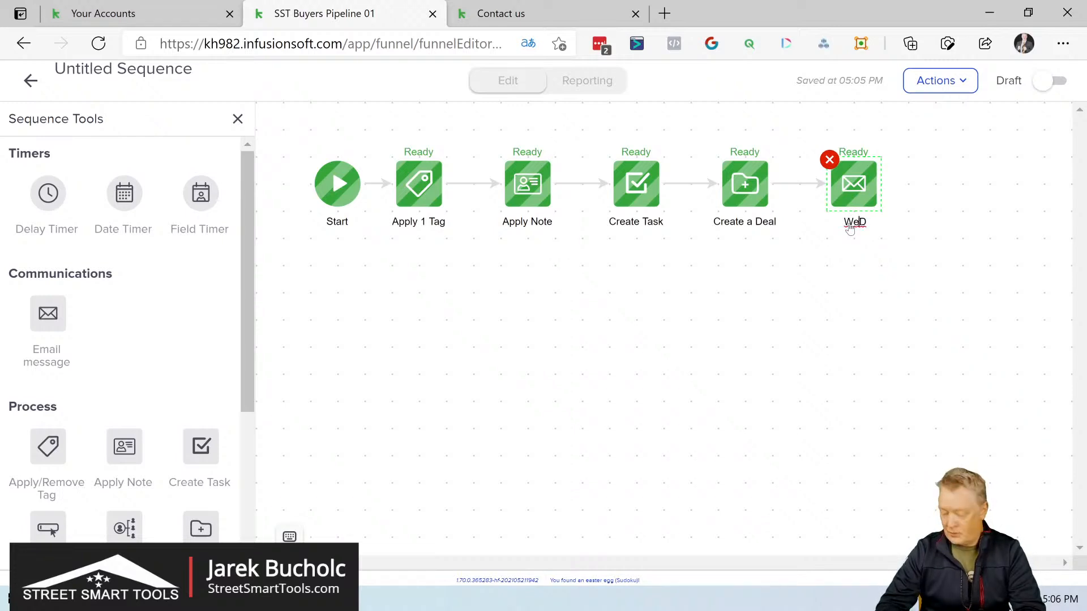
key("Delete")
type("lcome")
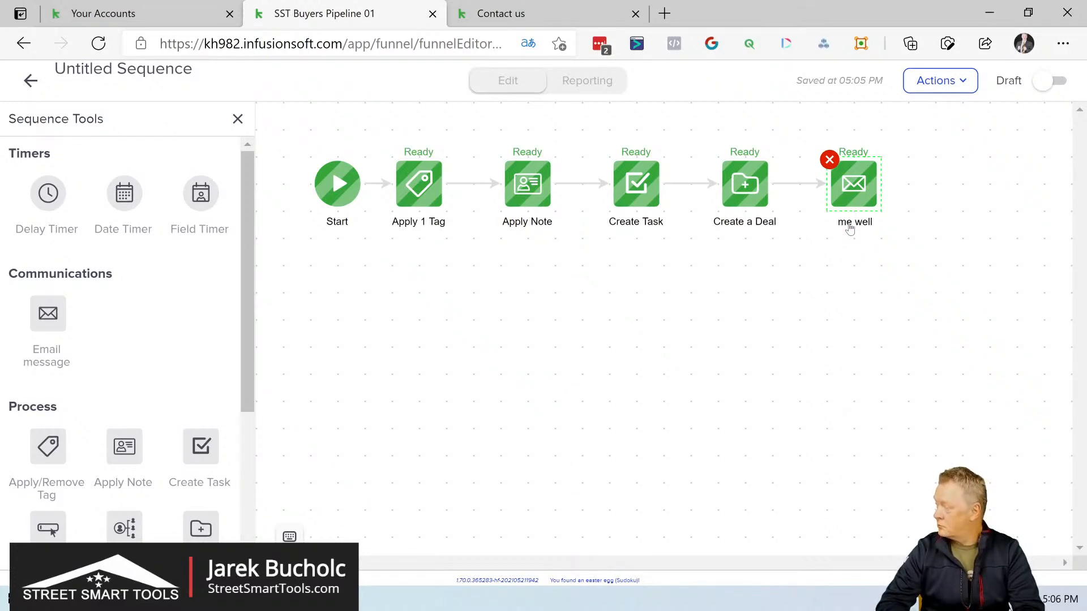
key("BackSpace")
key("BackSpace")
key("BackSpace")
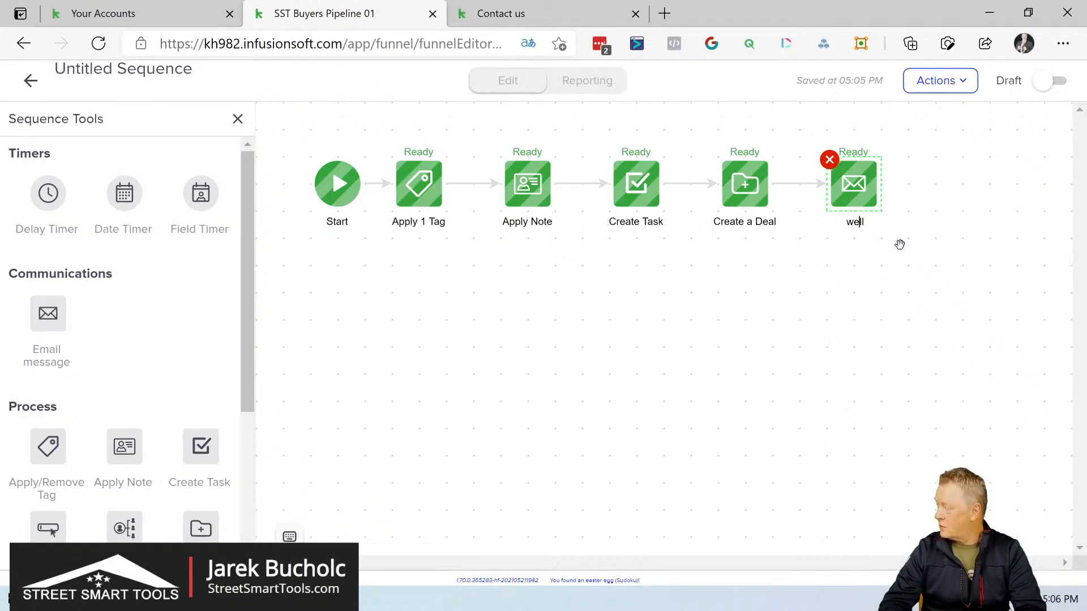
key("BackSpace")
key("BackSpace")
key("BackSpace")
key("BackSpace")
type("In")
key("Home")
type("We")
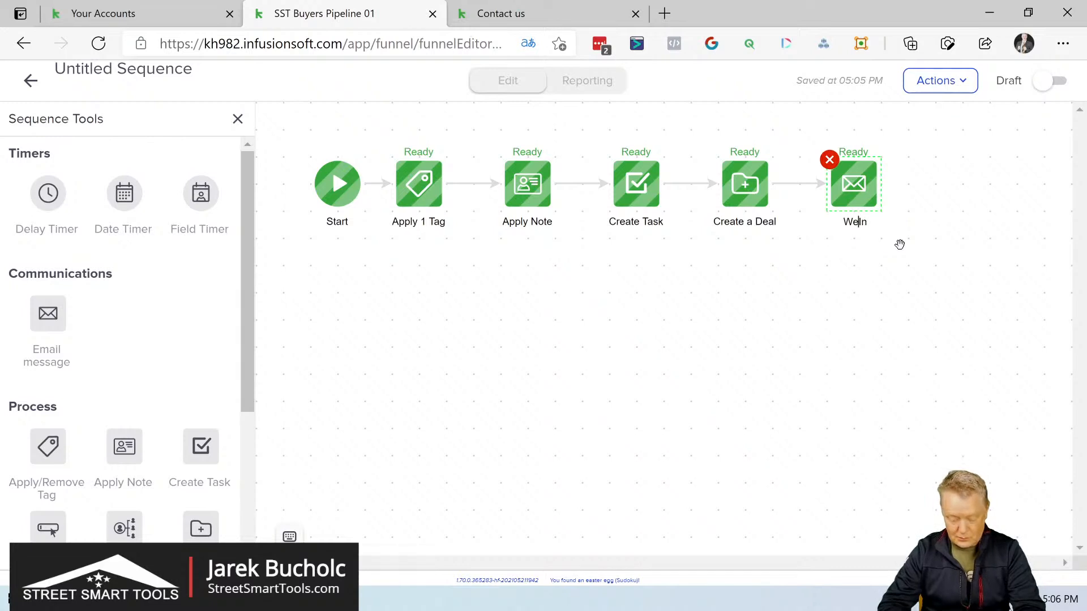
key("BackSpace")
key("BackSpace")
key("BackSpace")
key("BackSpace")
type("wine")
key("Home")
type("cl")
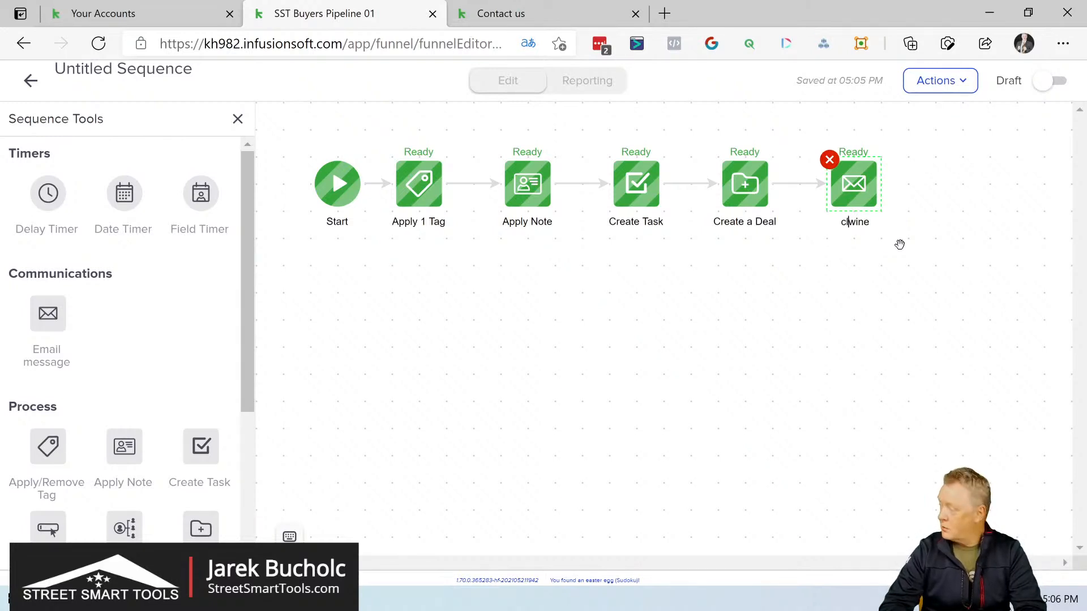
key("Delete")
key("Delete")
key("Delete")
key("Delete")
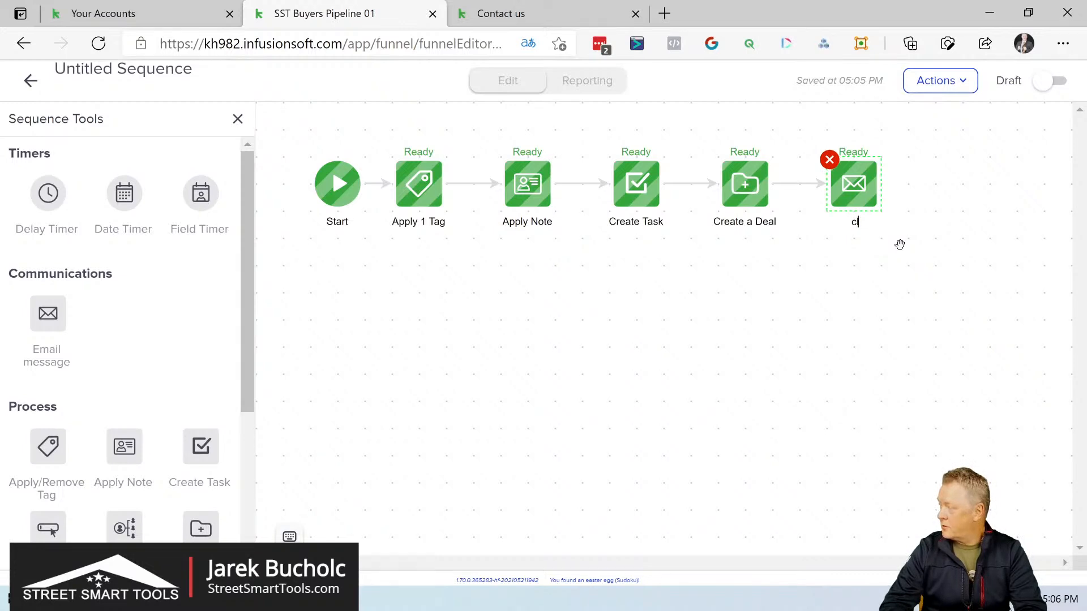
key("BackSpace")
key("BackSpace")
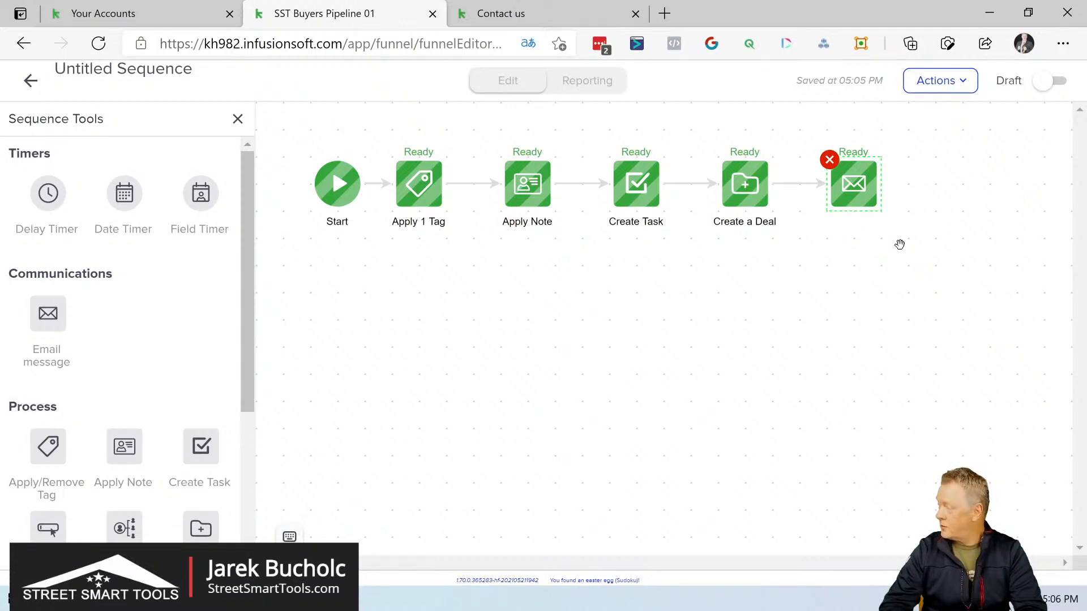
type("WeIn")
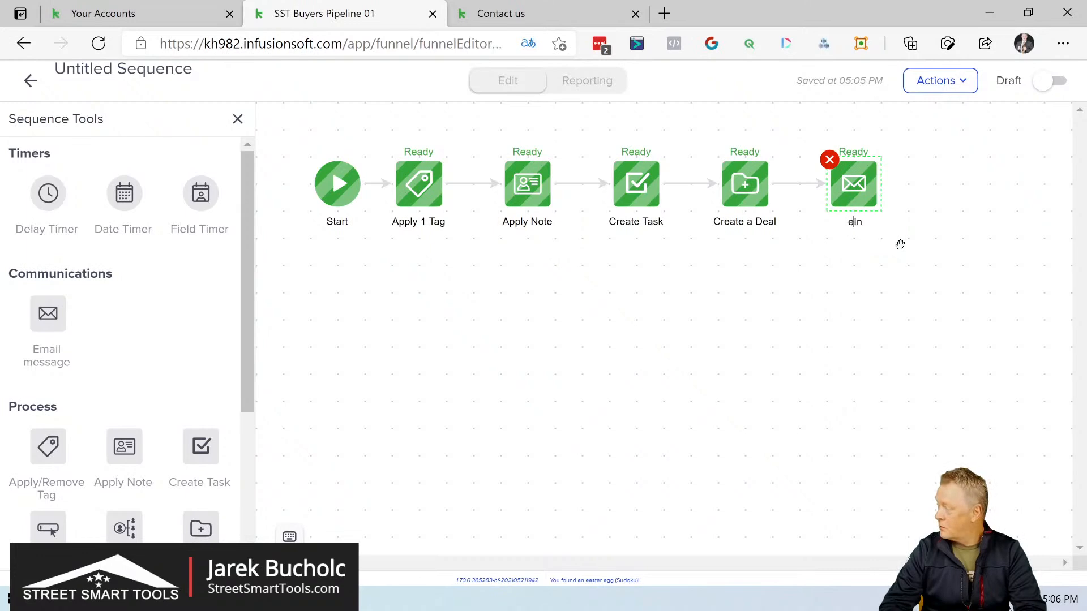
type("one")
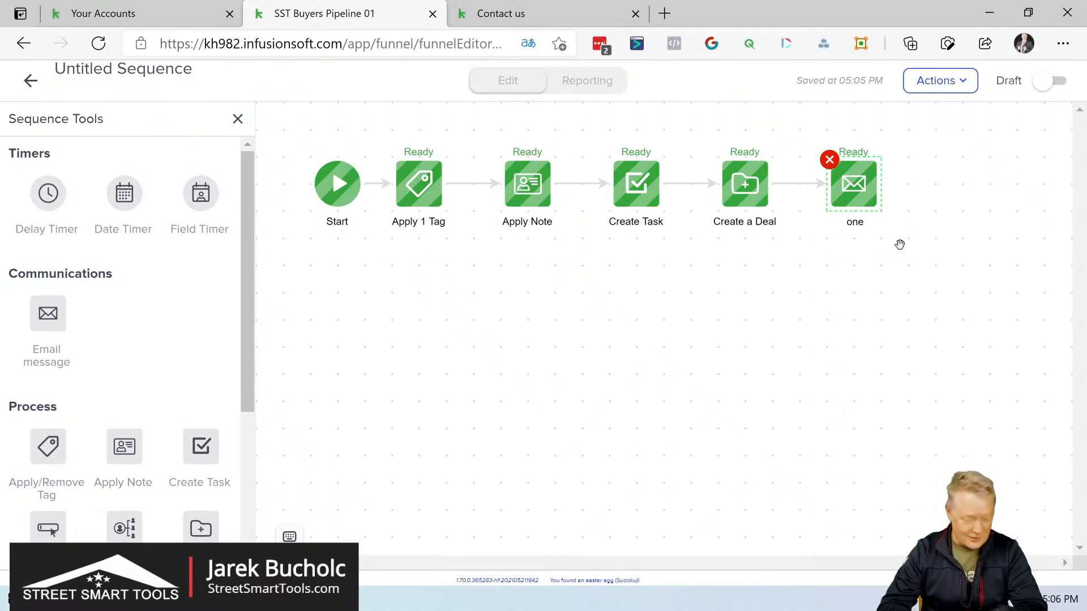
type("welcome email")
Step: Rename the email step at the end of the sequence as "welcome email"
key("Delete")
key("Delete")
key("Delete")
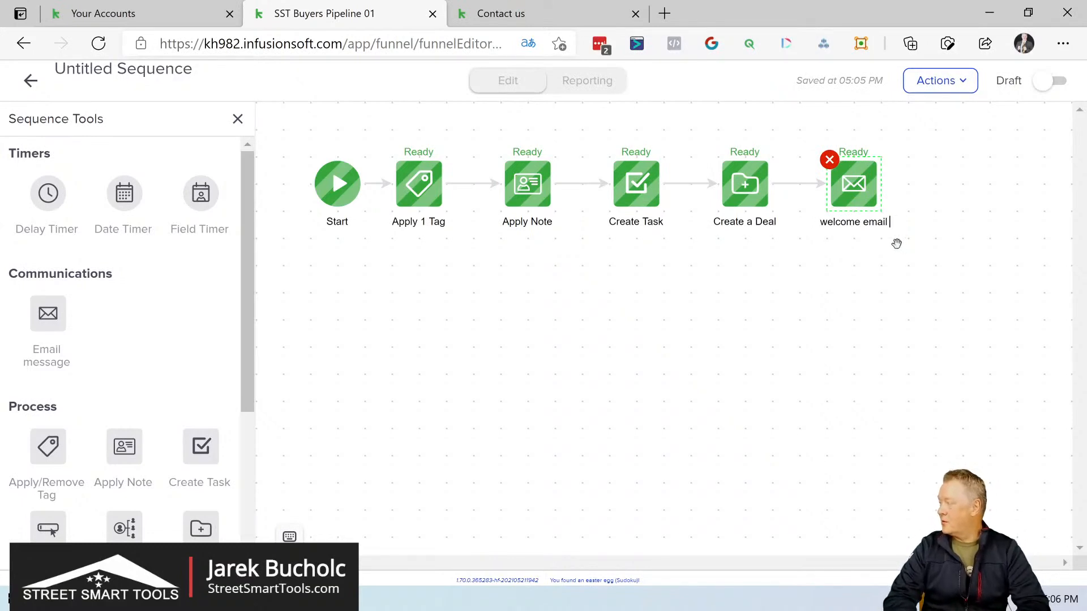
left_click(895, 244)
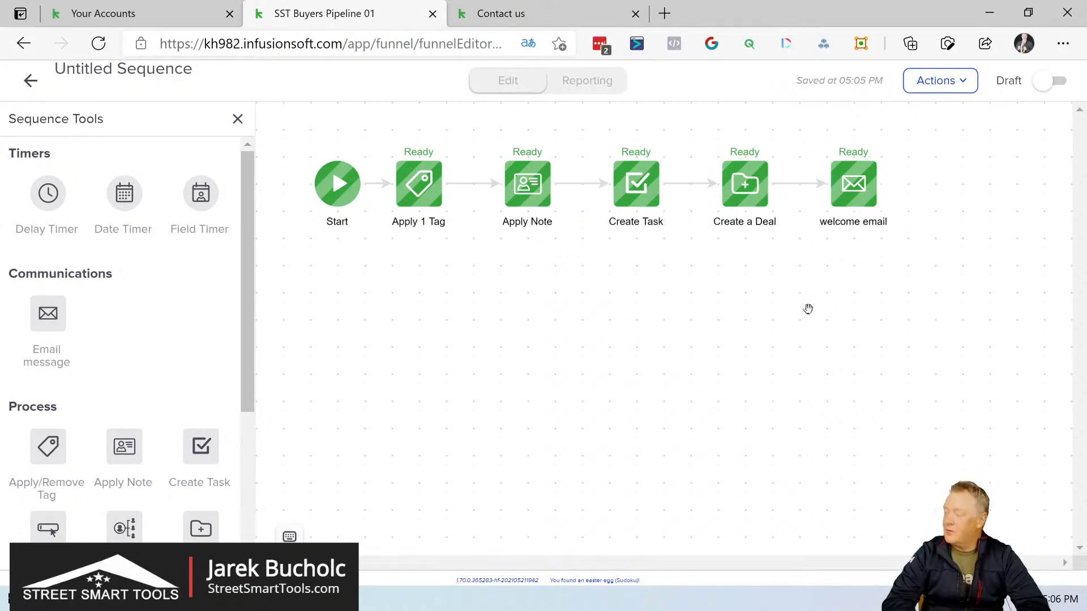
Step: Switch the sequence's status to Ready and back to Draft
left_click(1063, 84)
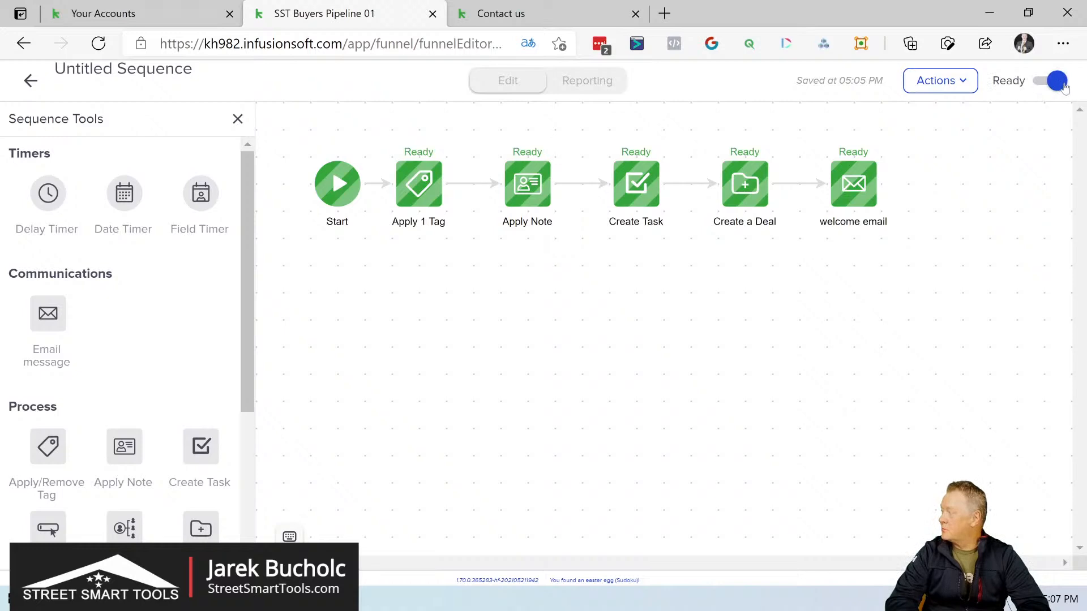
left_click(1063, 84)
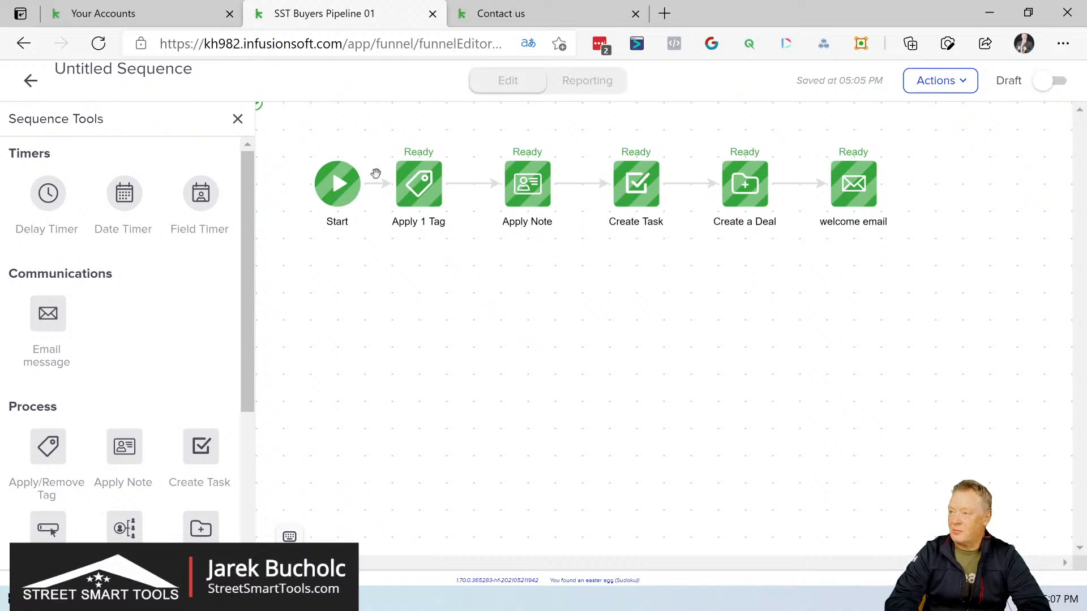
Step: Add a delay timer below the gap between Start and Apply 1 Tag and delete its automatic link from the welcome email
left_click_drag(331, 187, 300, 184)
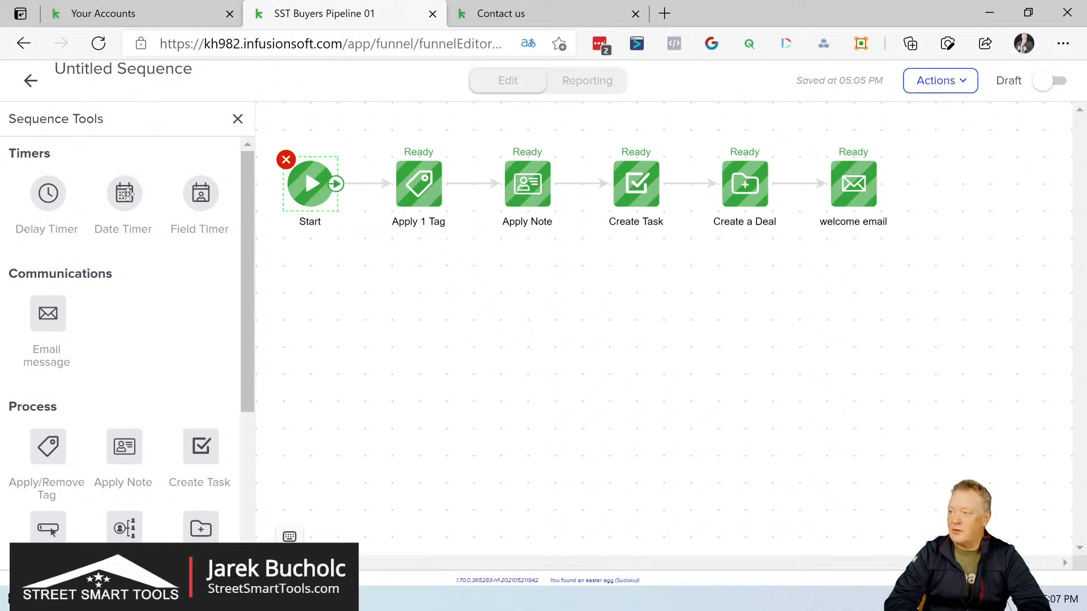
left_click_drag(48, 193, 356, 291)
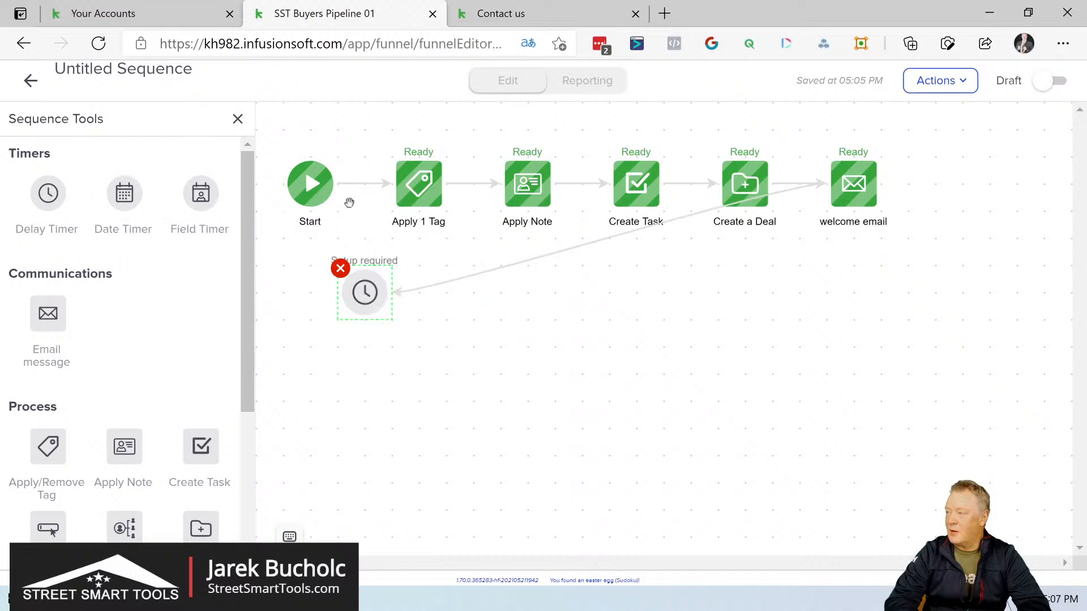
left_click(553, 260)
key("Delete")
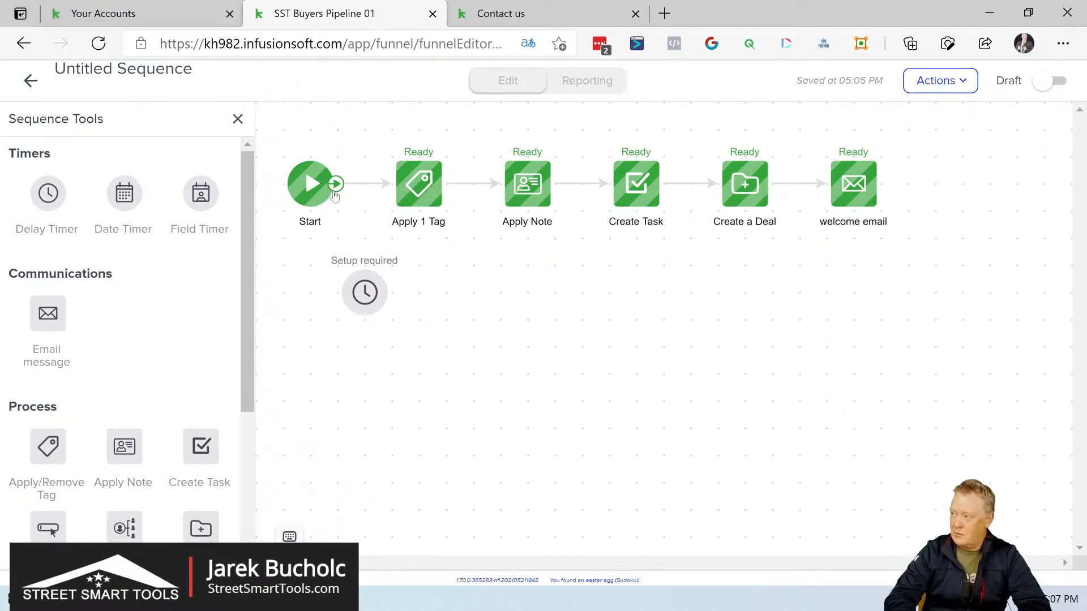
Step: Replace the direct link from Start to Apply 1 Tag with a route through the delay timer
left_click_drag(336, 189, 359, 300)
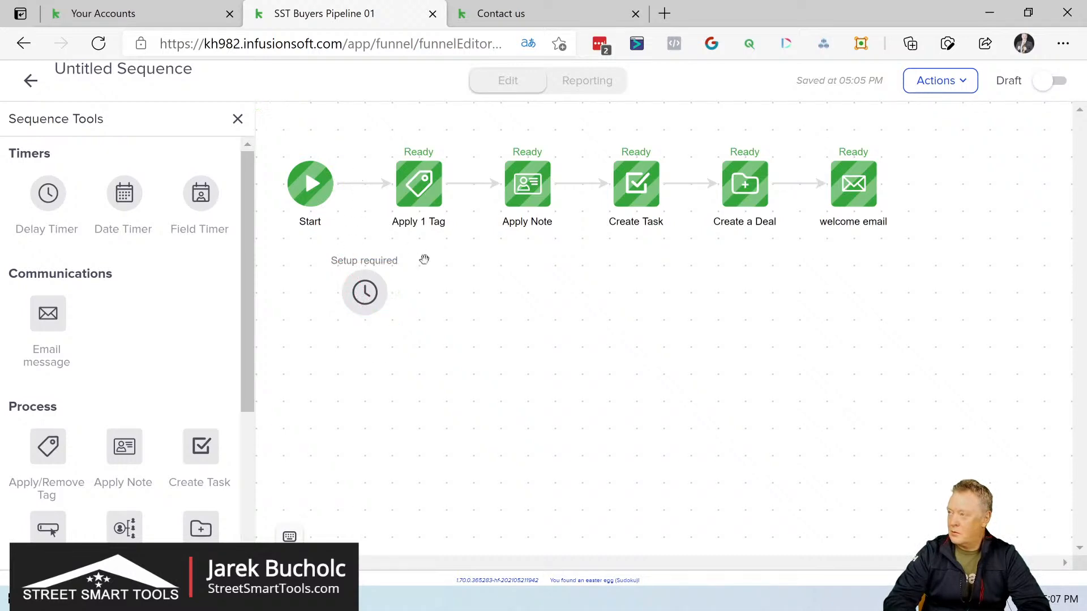
left_click_drag(464, 295, 564, 340)
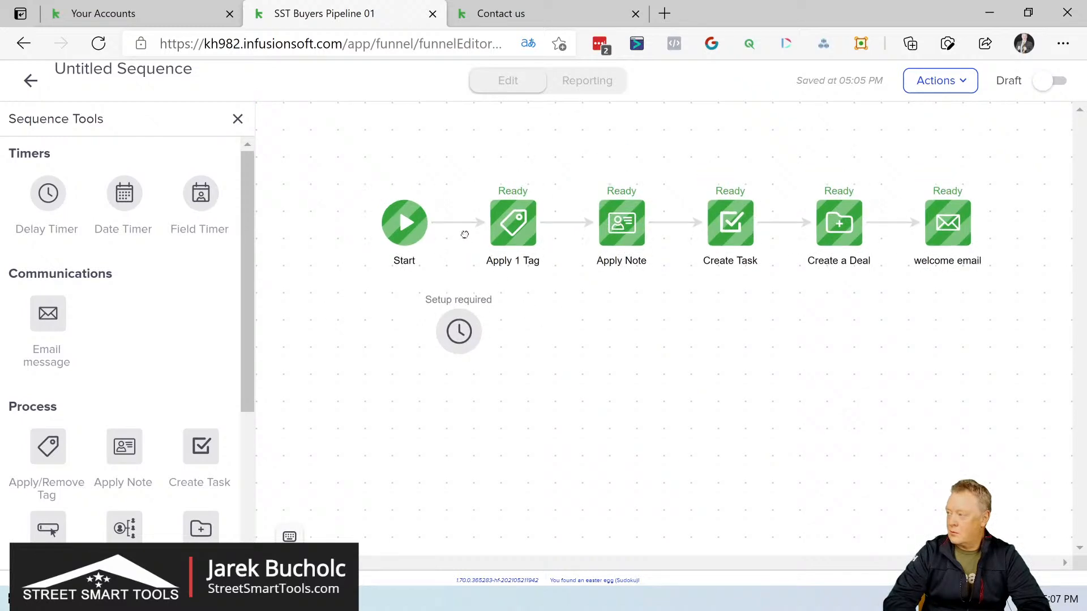
left_click(458, 224)
key("Delete")
left_click_drag(430, 223, 507, 229)
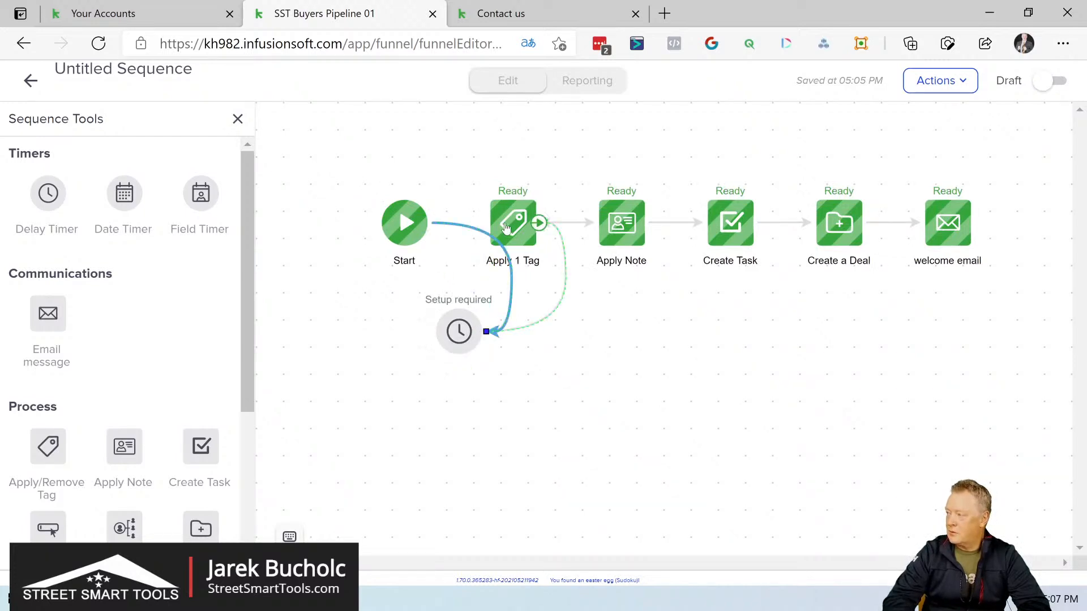
Step: Space Start further from Apply 1 Tag and place the delay timer in line between them
left_click(405, 224)
left_click_drag(358, 220, 349, 221)
left_click_drag(459, 339, 435, 214)
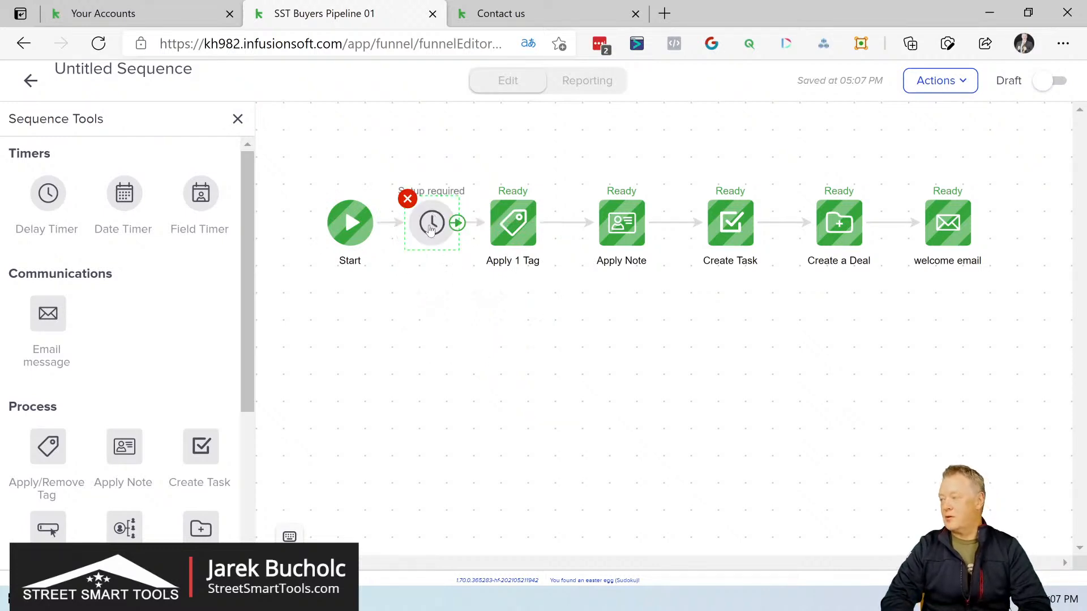
Step: Configure the delay timer to wait at least 30 minutes and run on a weekday between 8:00 AM and 5:00 PM
left_click(430, 227)
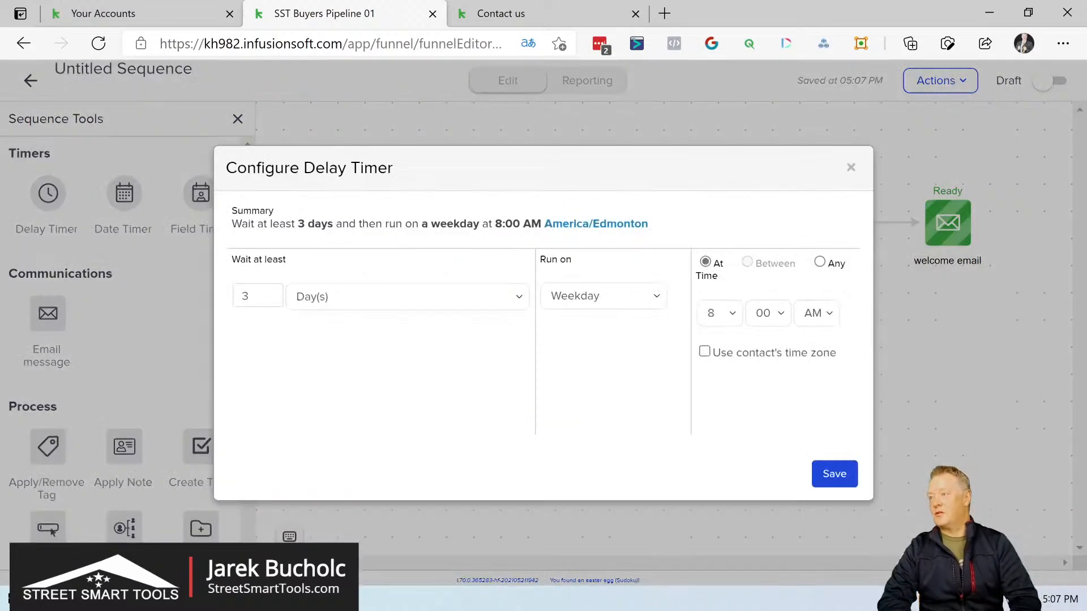
left_click(354, 304)
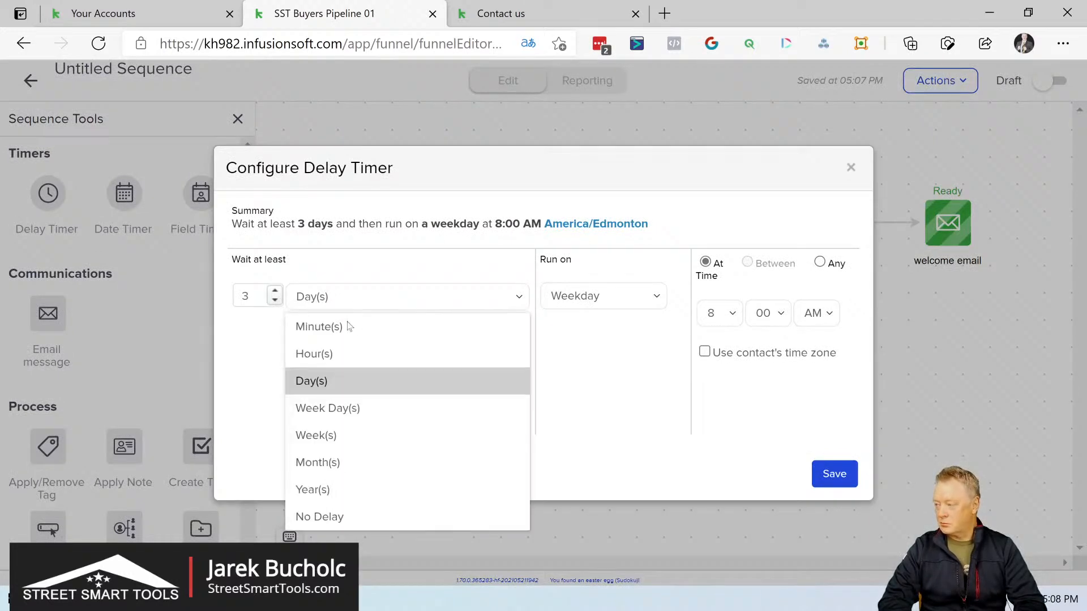
left_click(343, 327)
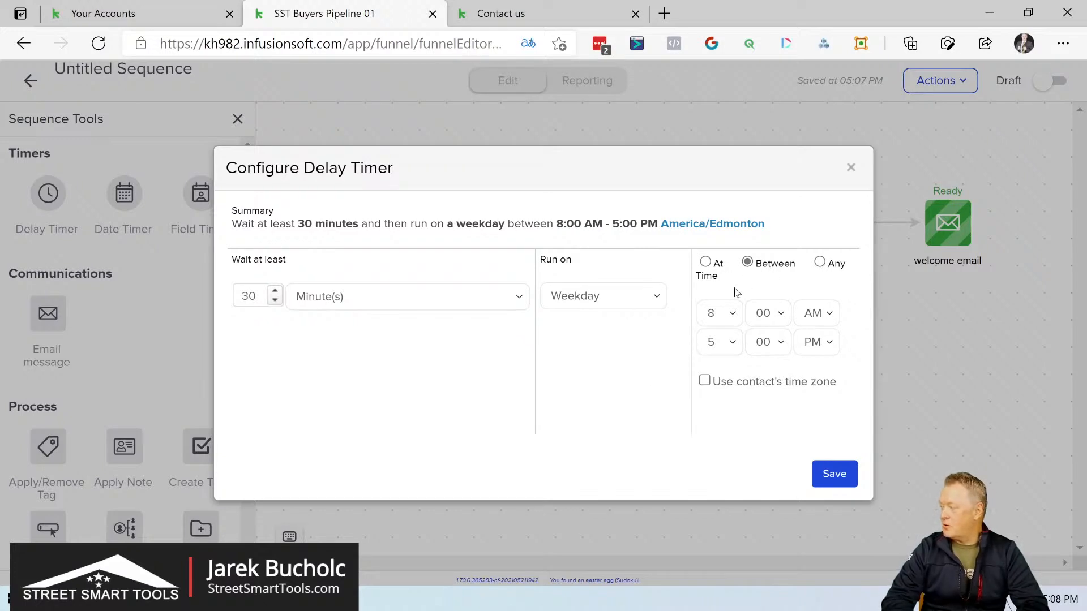
left_click(834, 474)
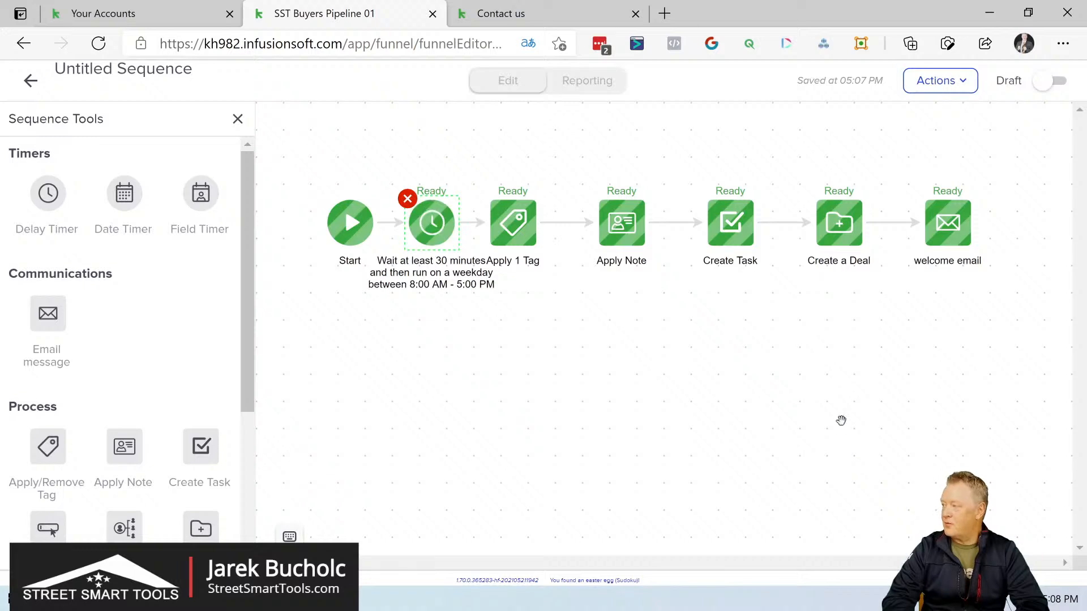
Step: Mark the untitled sequence as ready and rename it "Buyers Pipeline New Lead"
left_click(1054, 83)
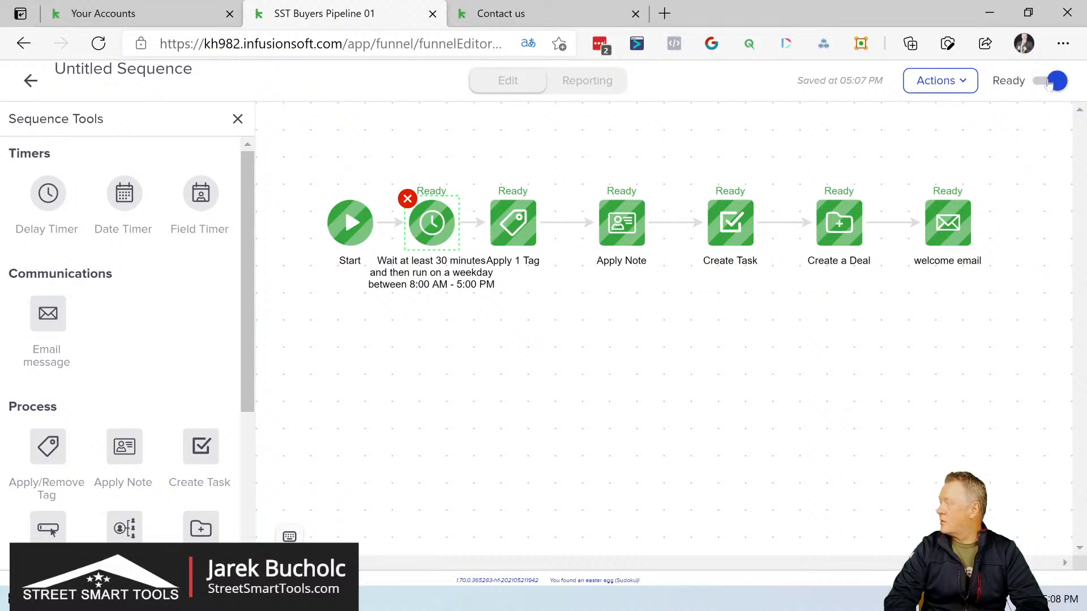
left_click(968, 82)
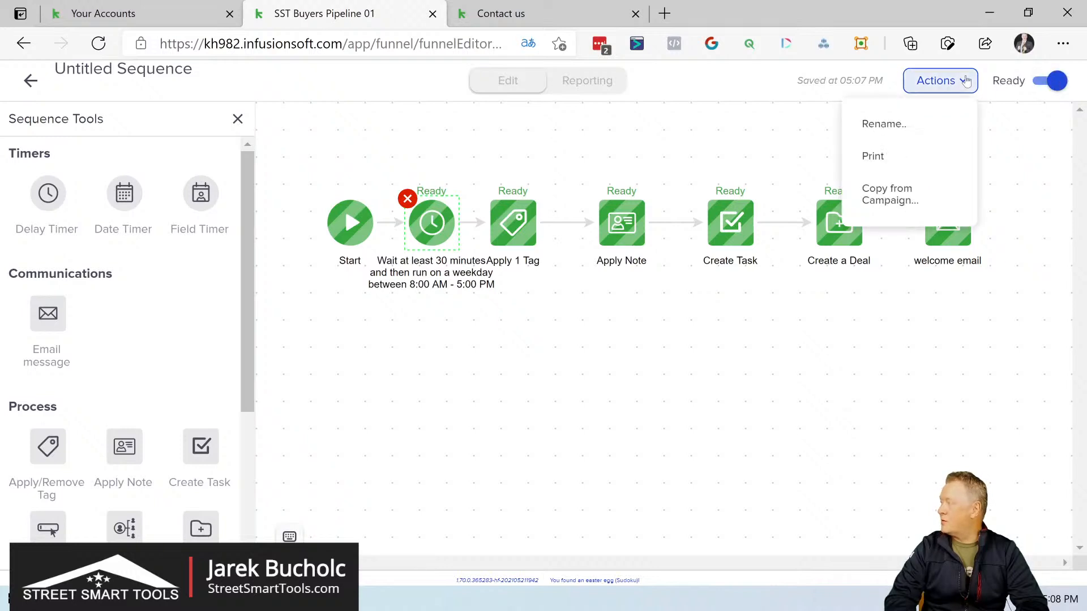
left_click(890, 126)
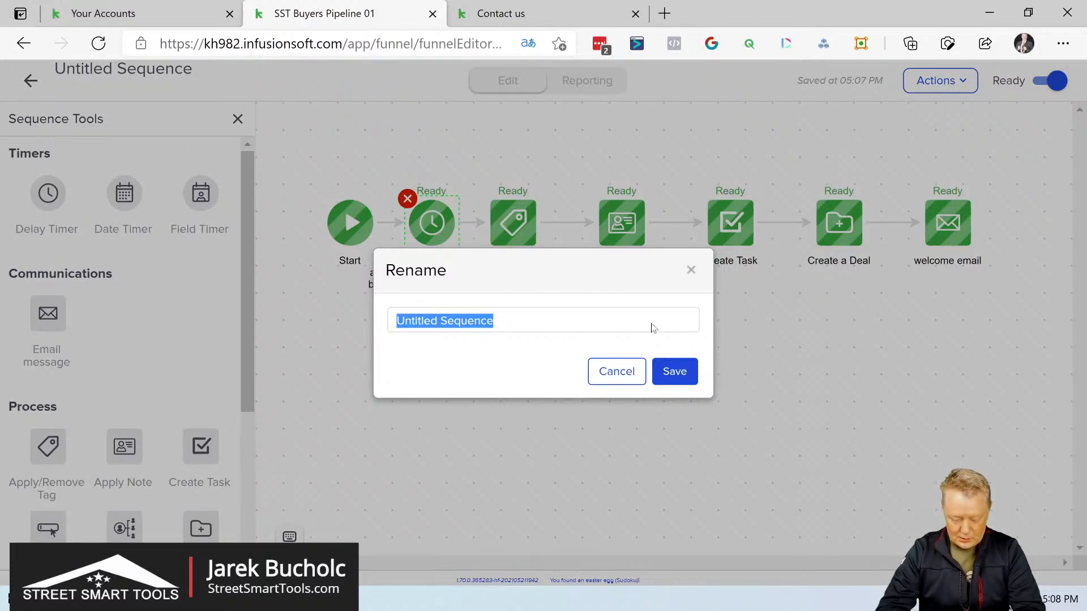
type("New")
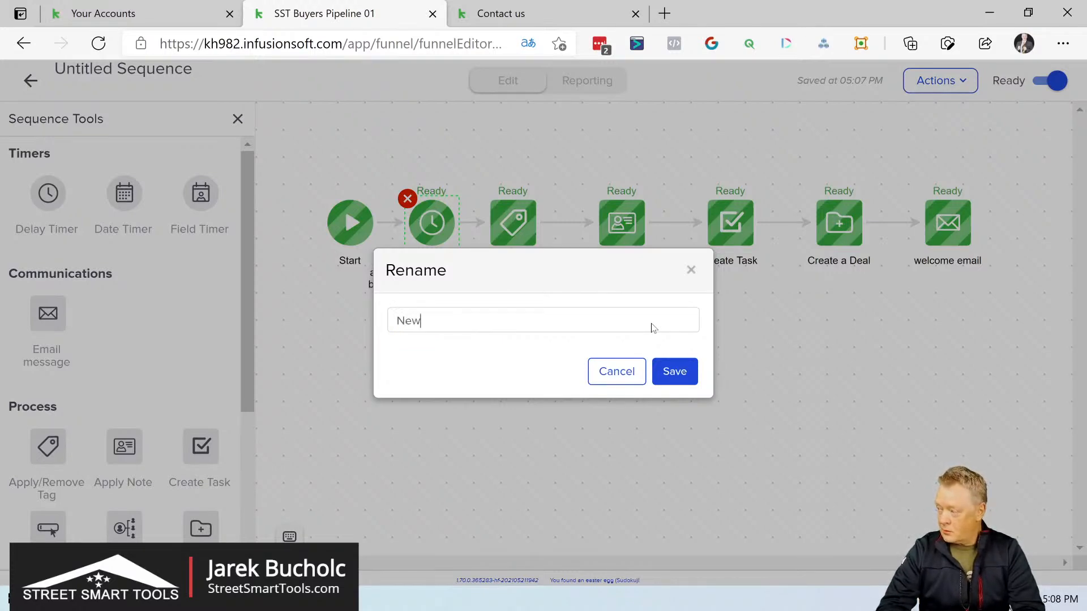
key("BackSpace")
key("BackSpace")
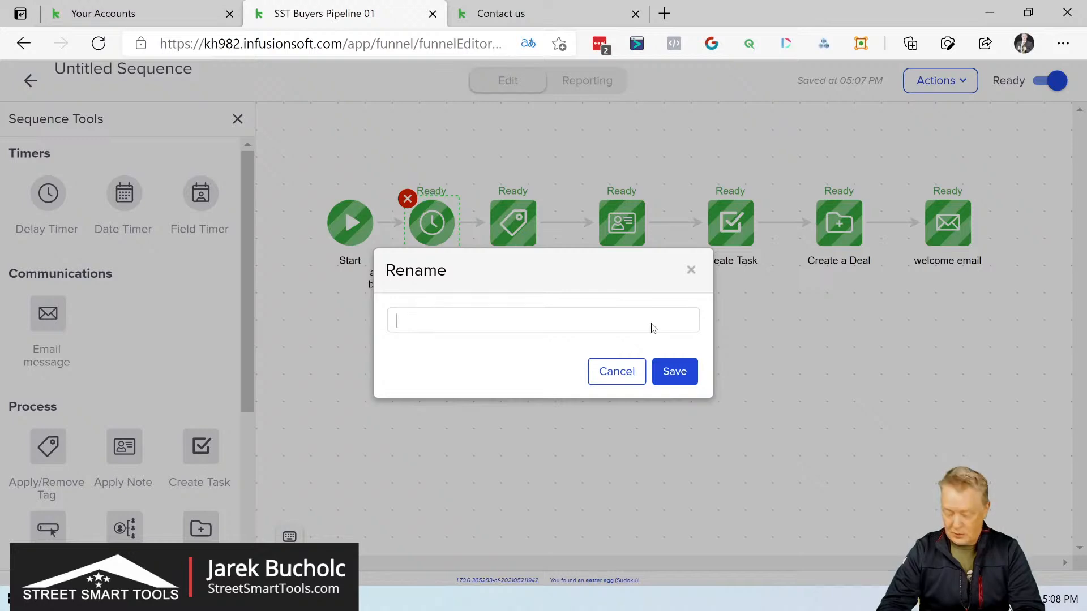
type("Buyers ")
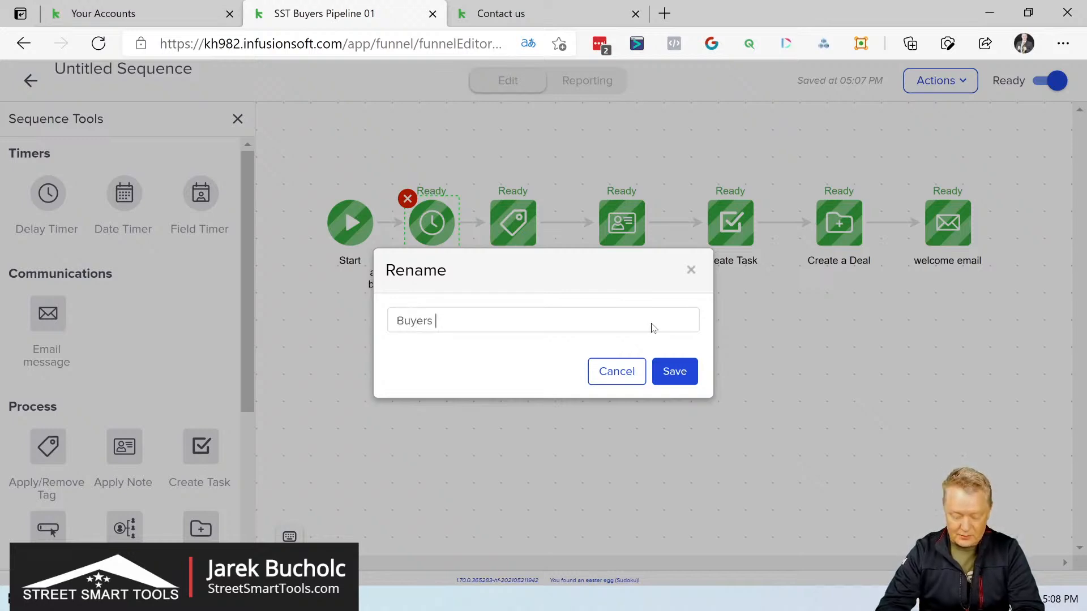
type("Pipeline ")
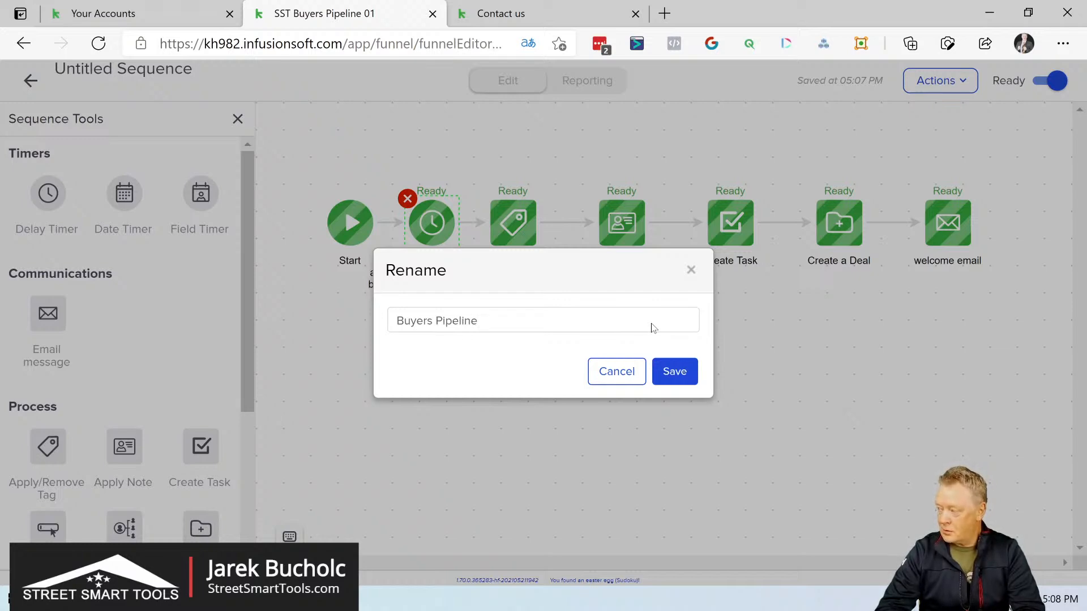
type("New Le")
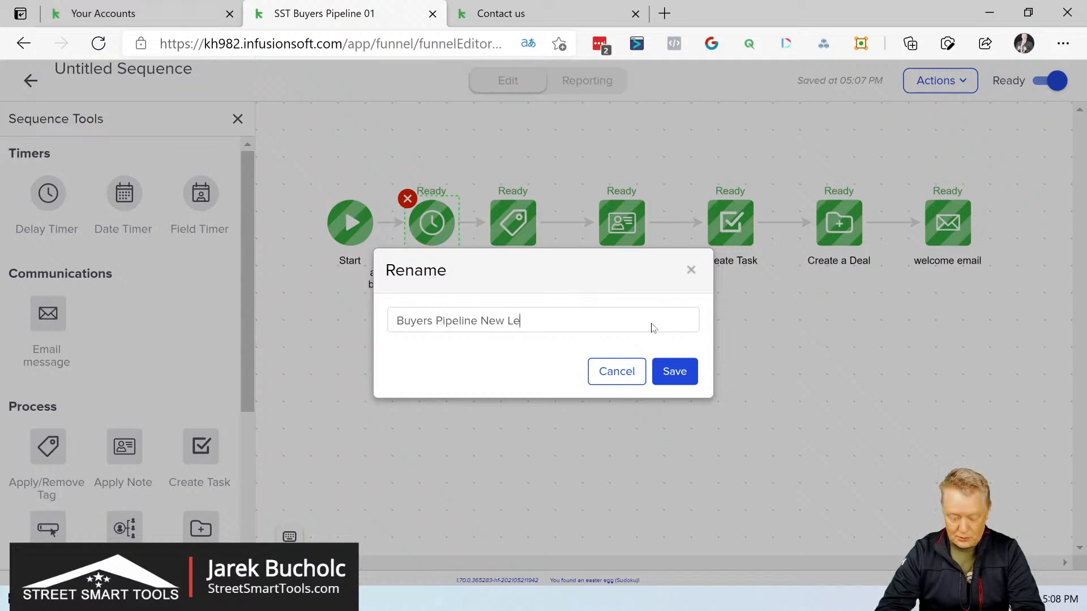
type("ad")
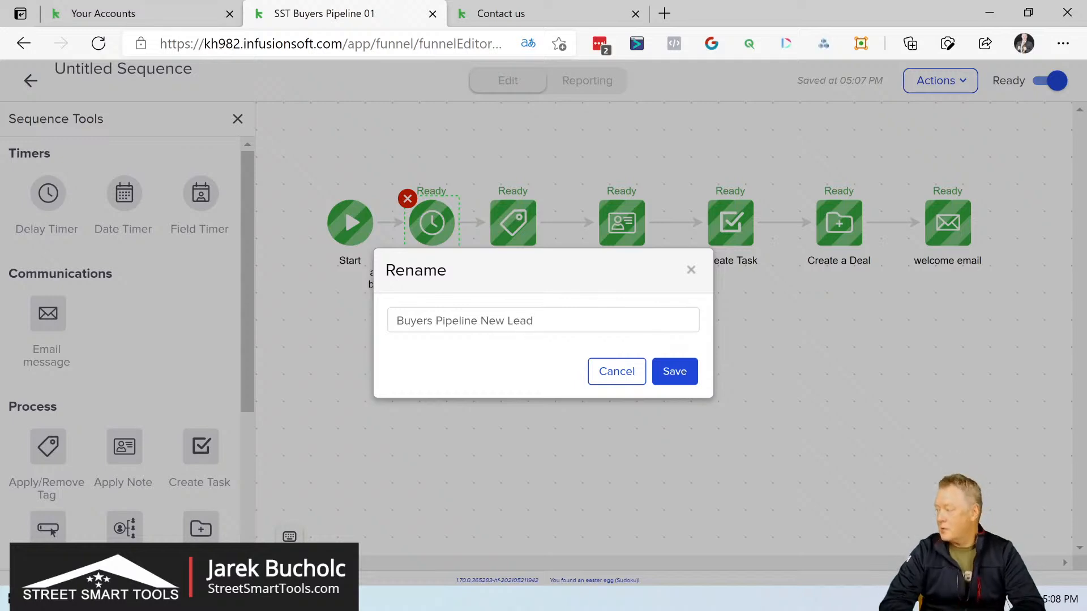
left_click(681, 378)
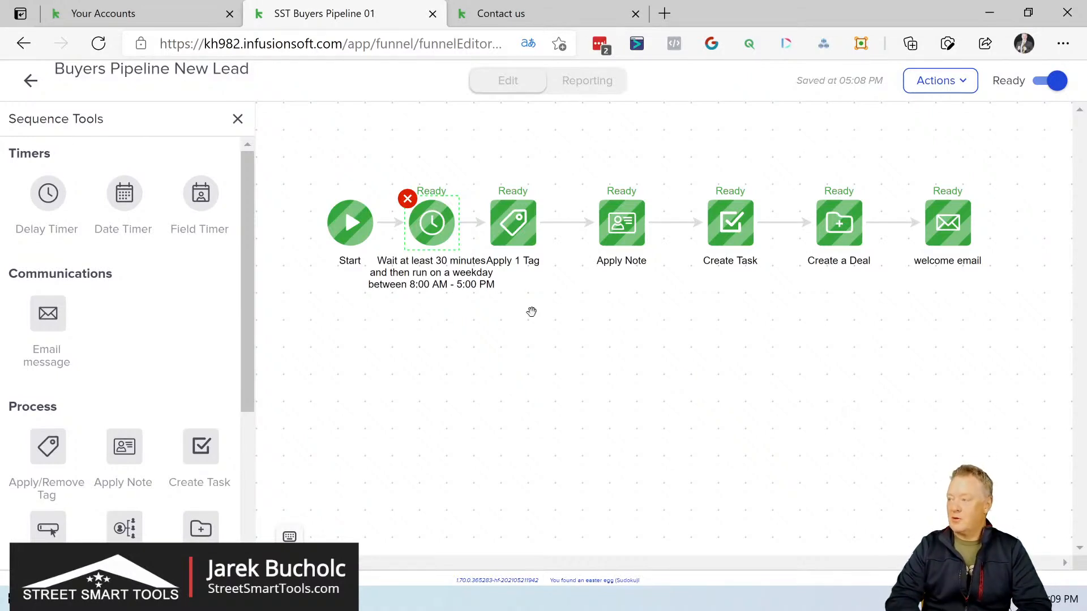
Step: Leave the Buyers Pipeline New Lead sequence and return to the SST Buyers Pipeline 01 campaign canvas
scroll(245, 337, "down", 2)
scroll(255, 371, "down", 3)
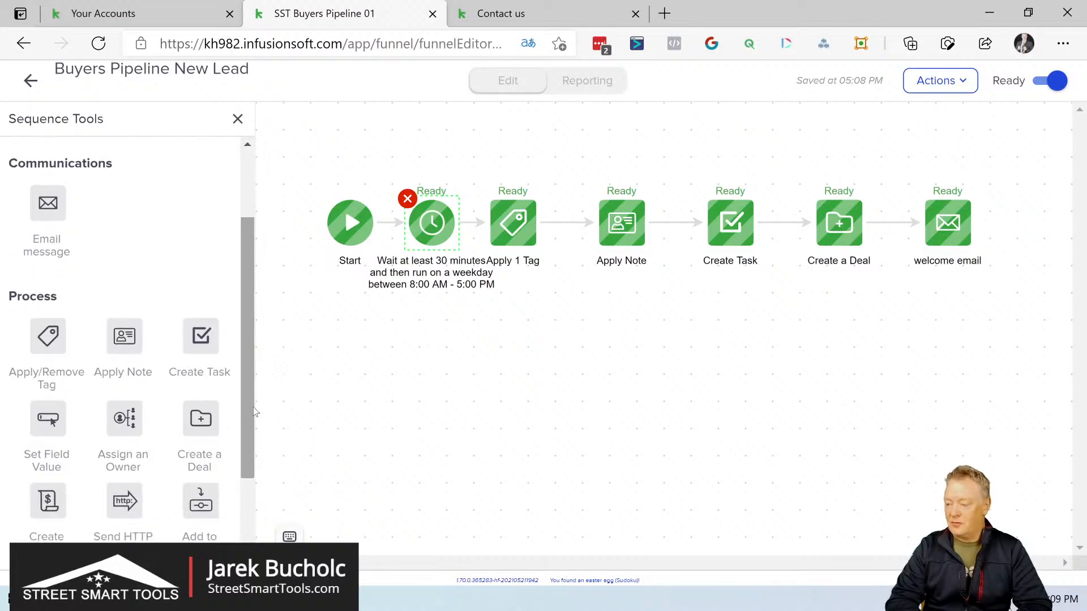
left_click(30, 81)
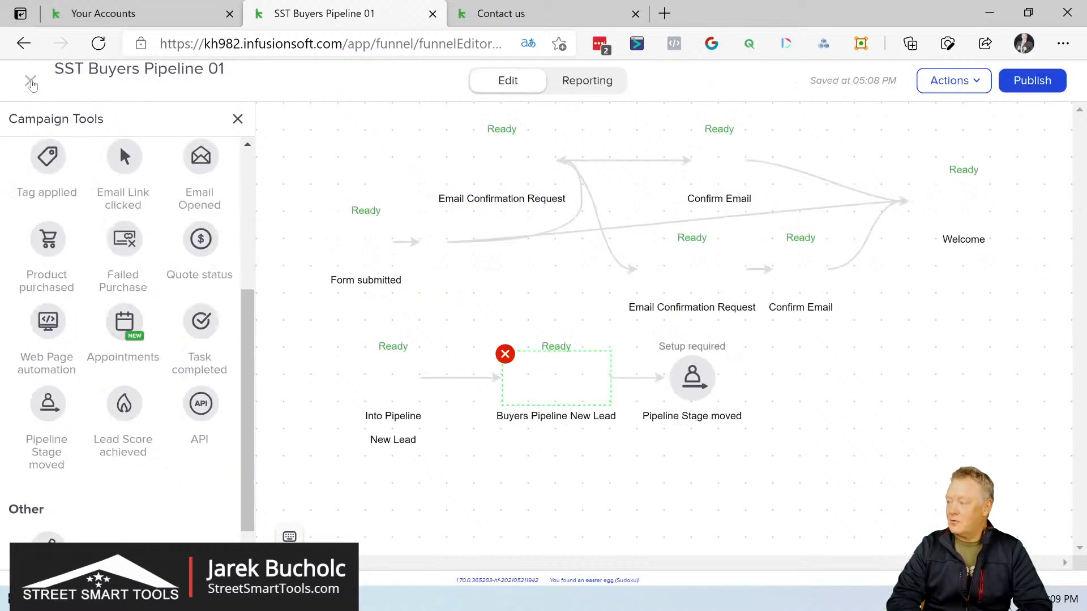
Step: Check the stages of the Buyers pipeline and reopen the SST Buyers Pipeline 01 advanced automation
mouse_move(695, 384)
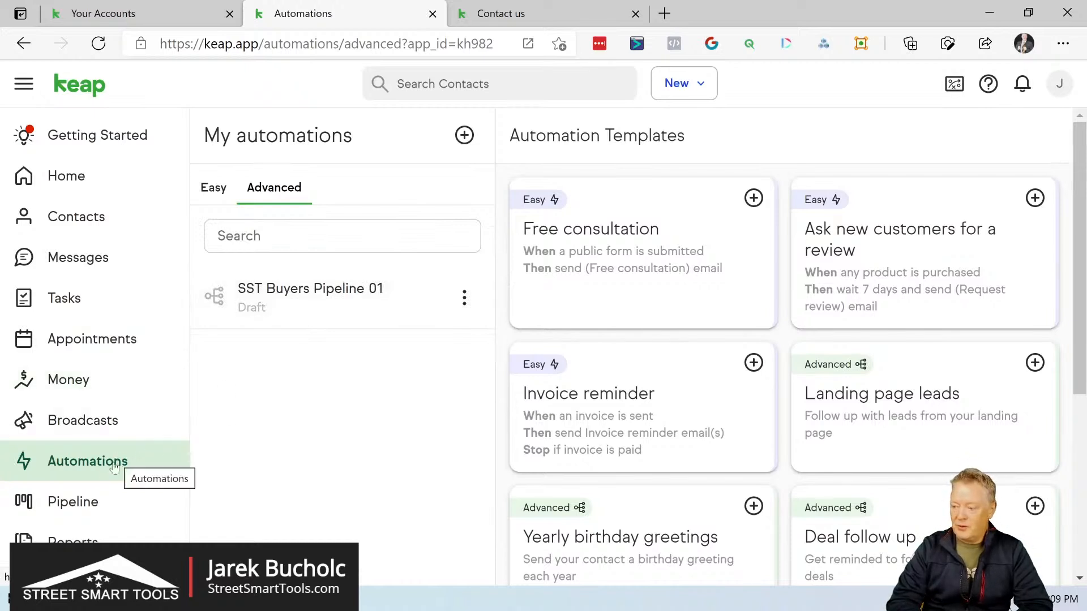
left_click(91, 509)
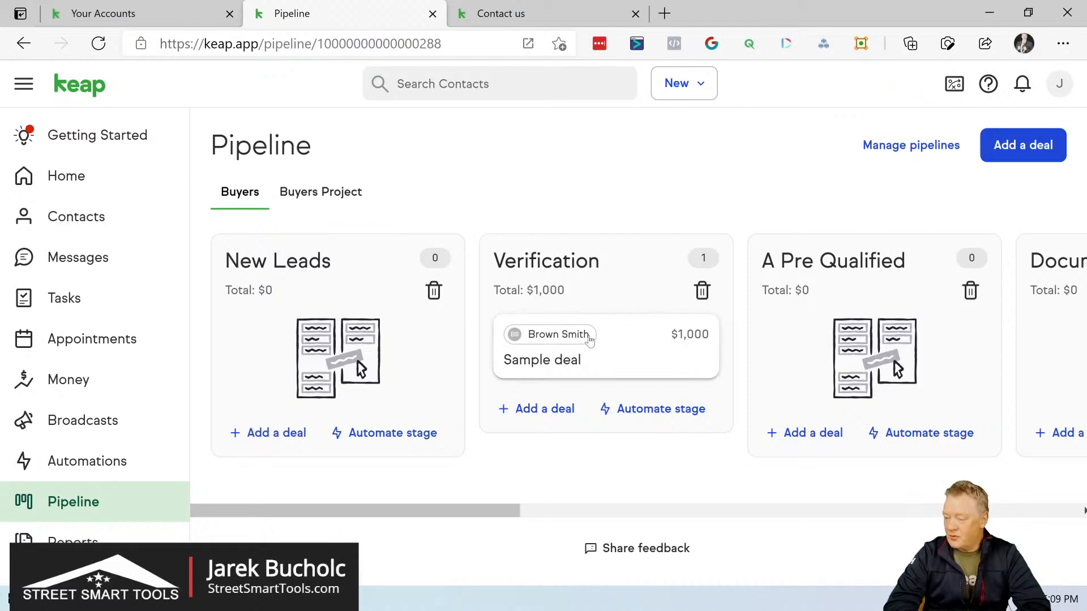
left_click(102, 463)
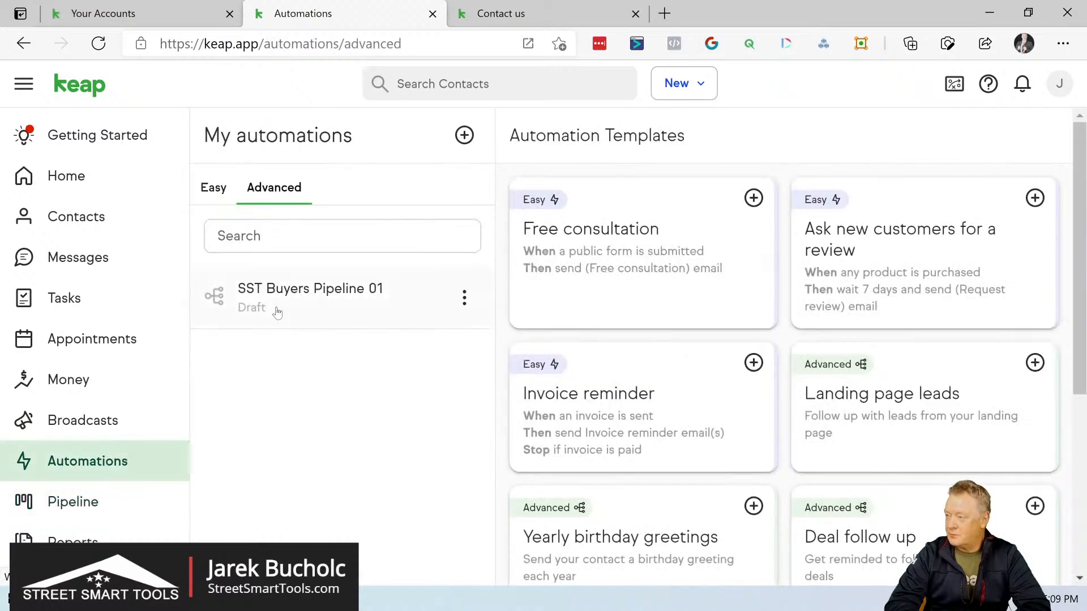
double_click(308, 293)
left_click(787, 300)
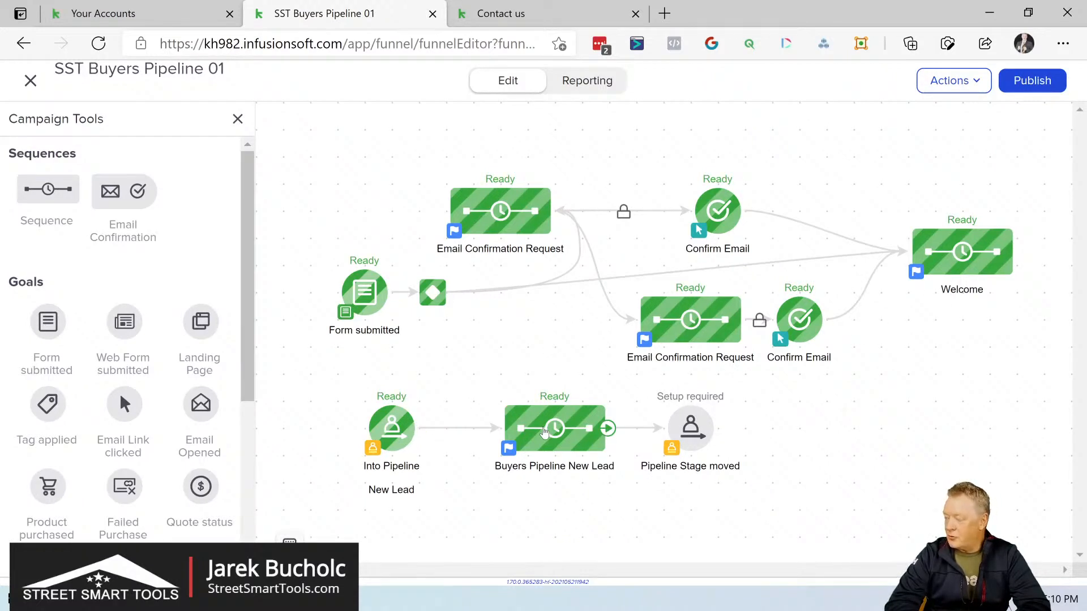
Step: Configure the Pipeline Stage moved goal to trigger when moving out of the New Leads stage of the Buyers pipeline
left_click(697, 426)
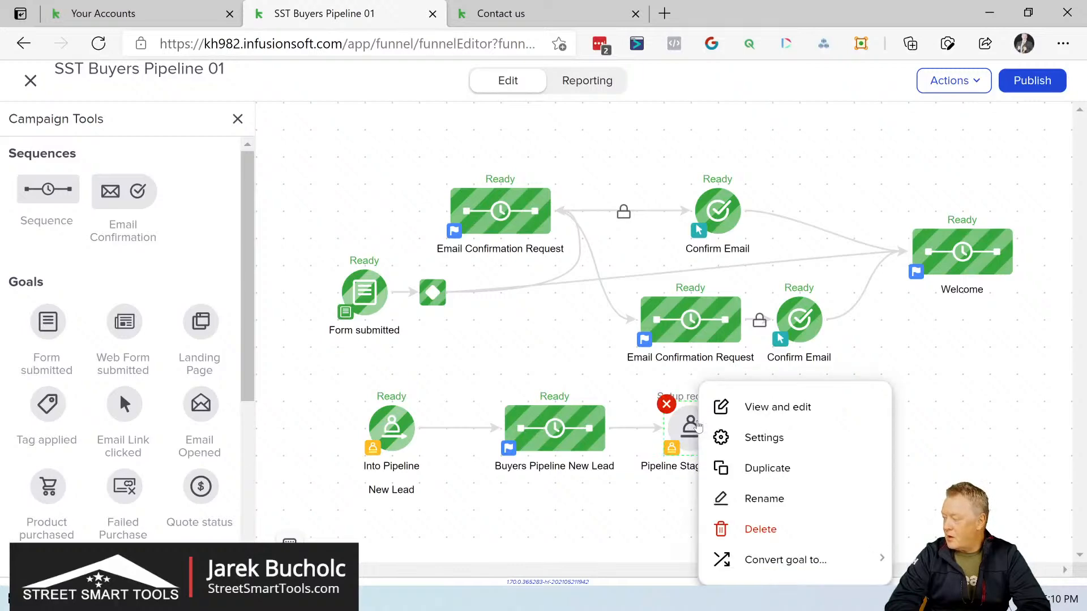
left_click(758, 410)
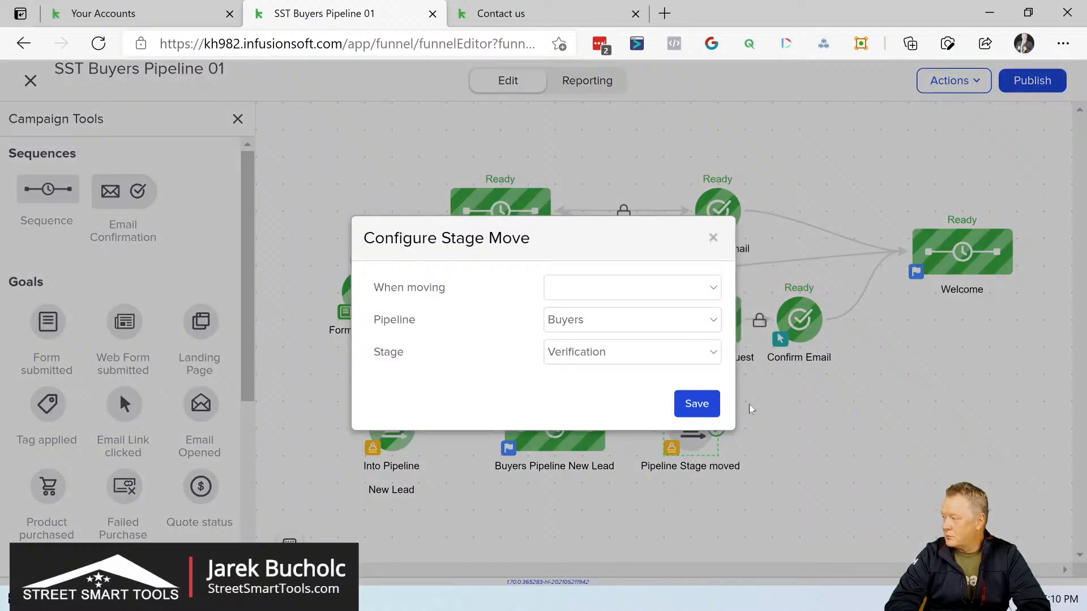
left_click(715, 287)
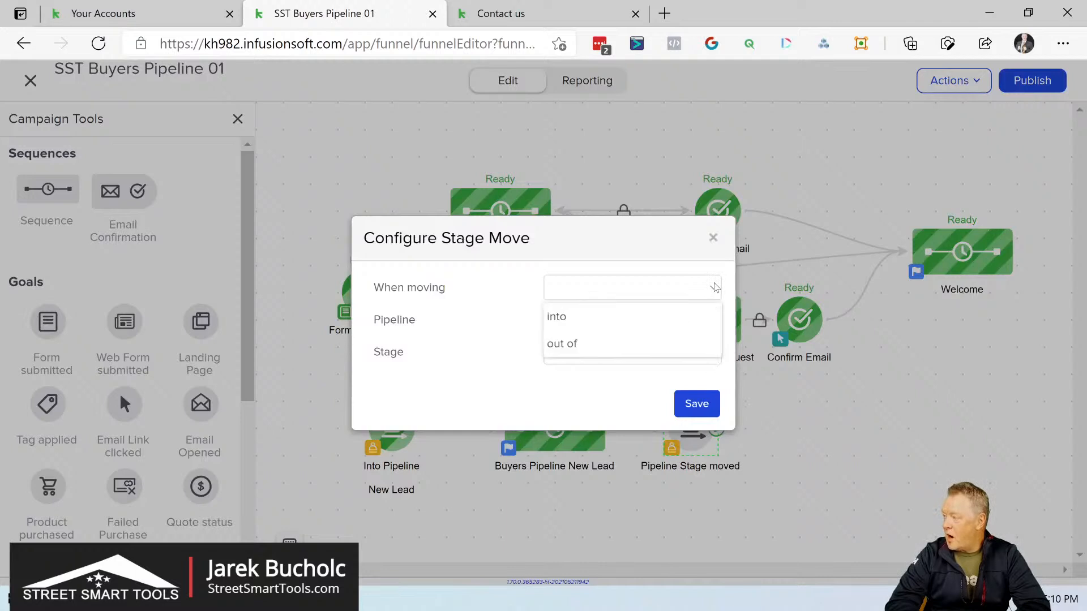
left_click(607, 348)
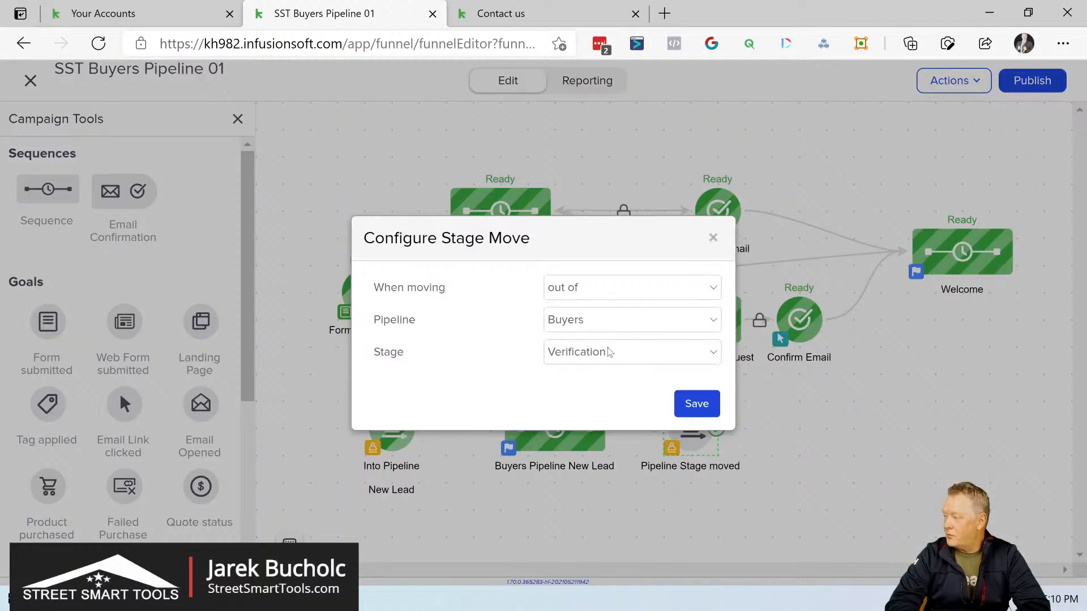
left_click(647, 320)
left_click(647, 320)
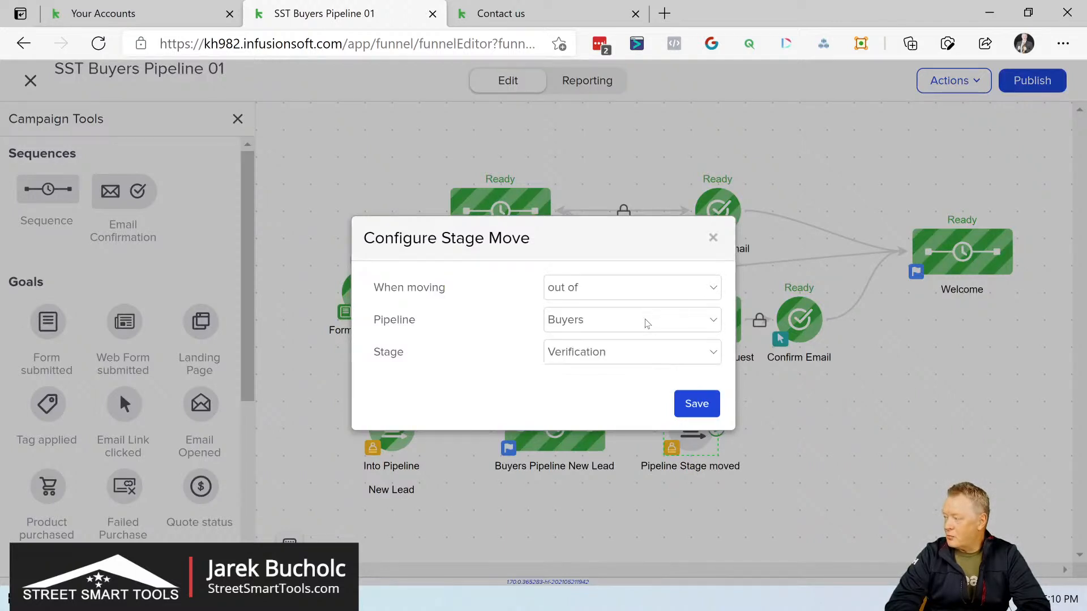
left_click(630, 352)
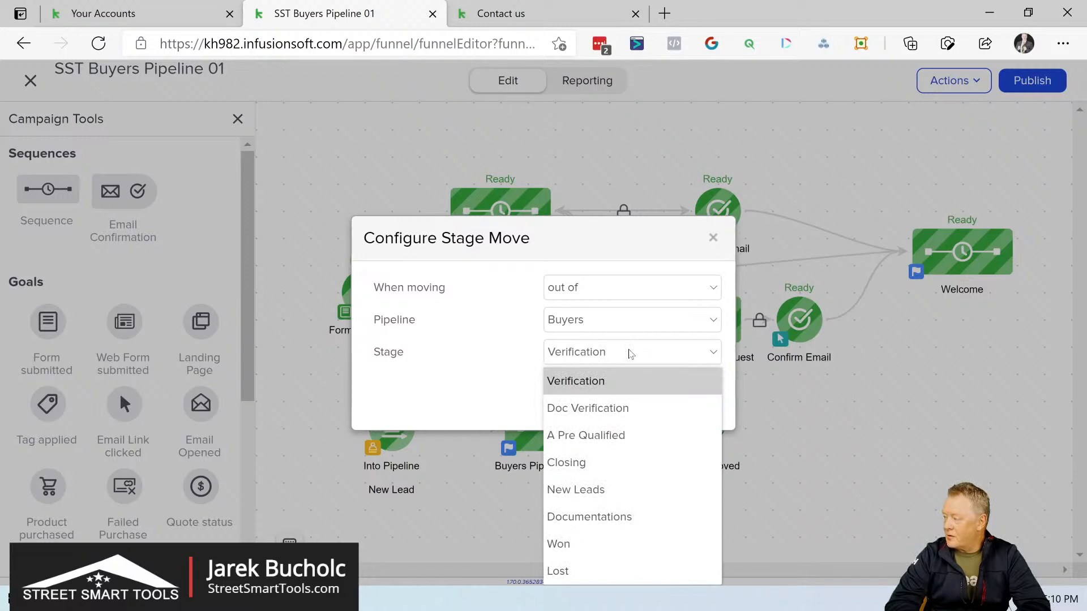
left_click(600, 489)
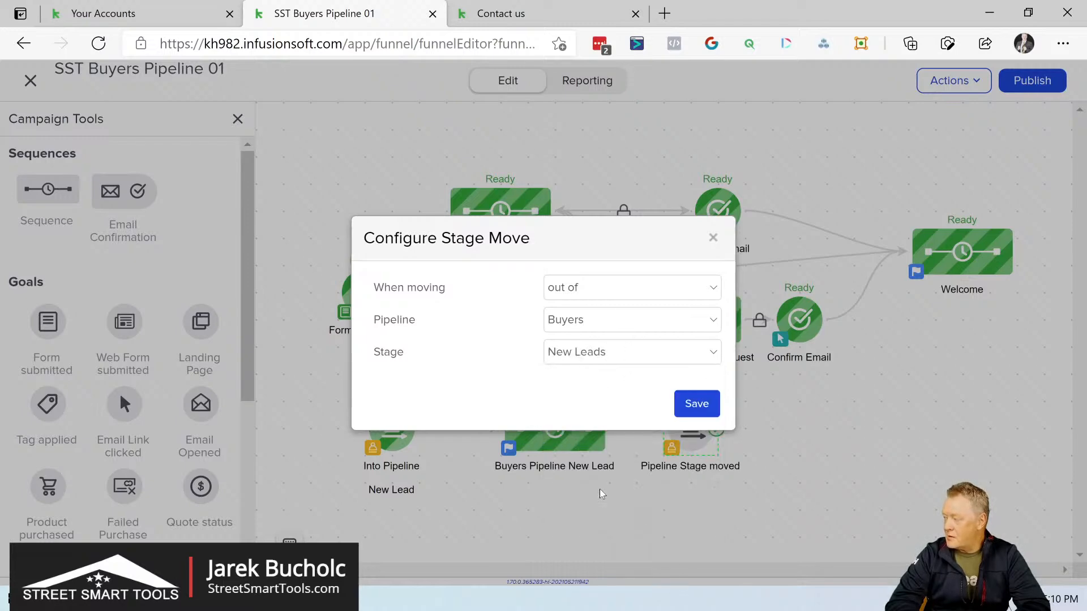
left_click(700, 405)
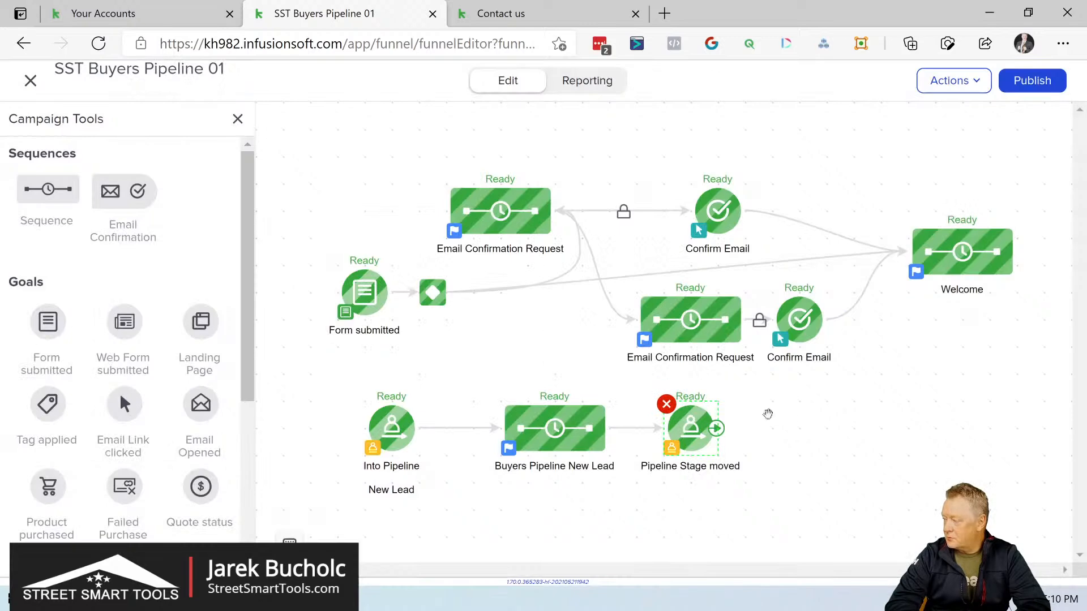
Step: Rename the Pipeline Stage moved goal after the Buyers Pipeline New Lead sequence as "Out Of New Lead"
left_click_drag(806, 459, 806, 296)
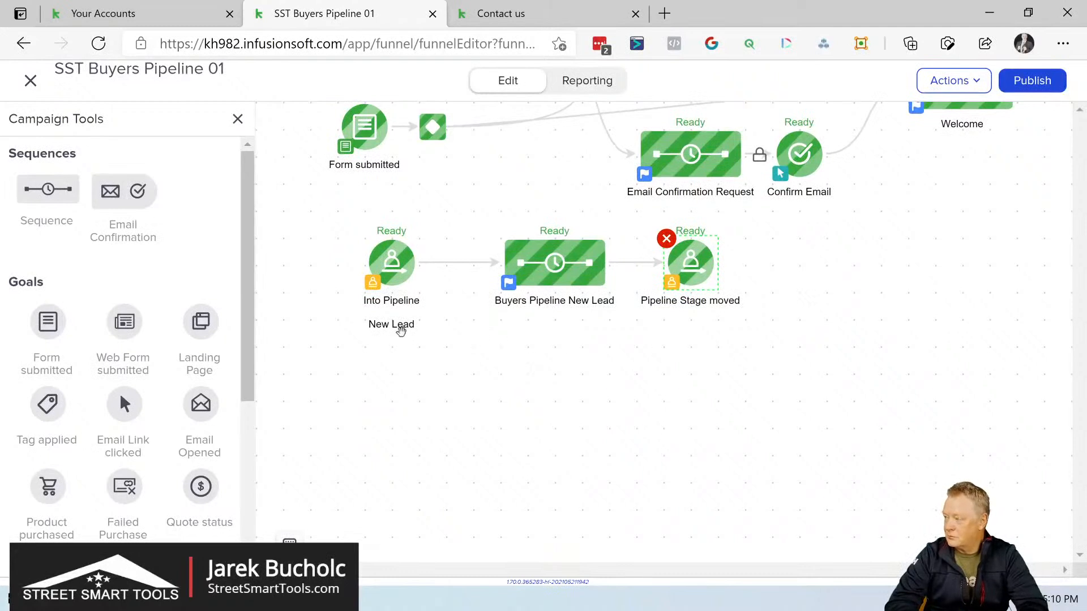
left_click(696, 303)
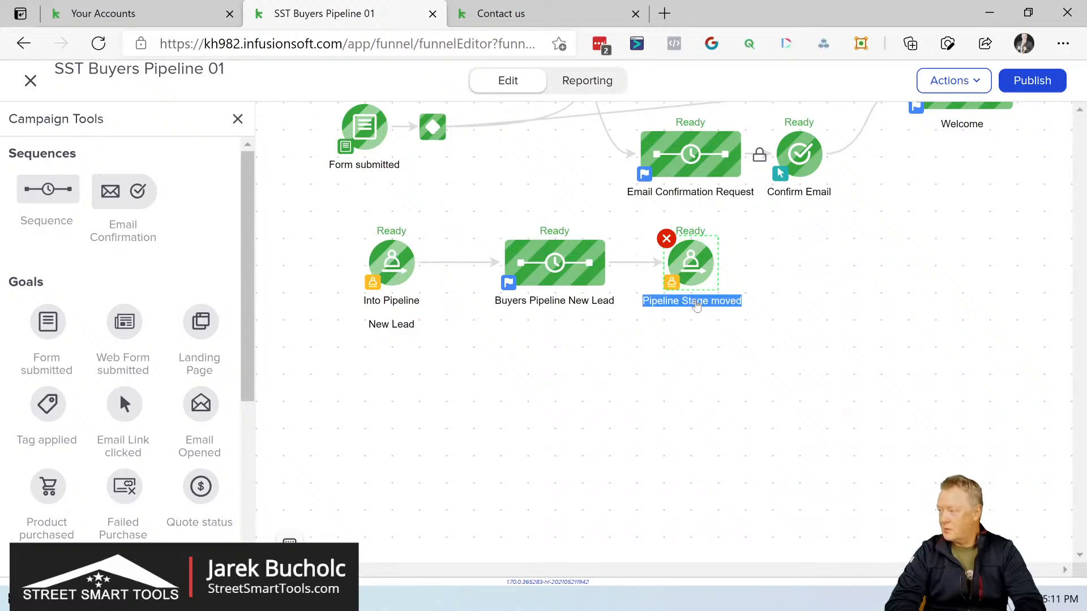
type("OU")
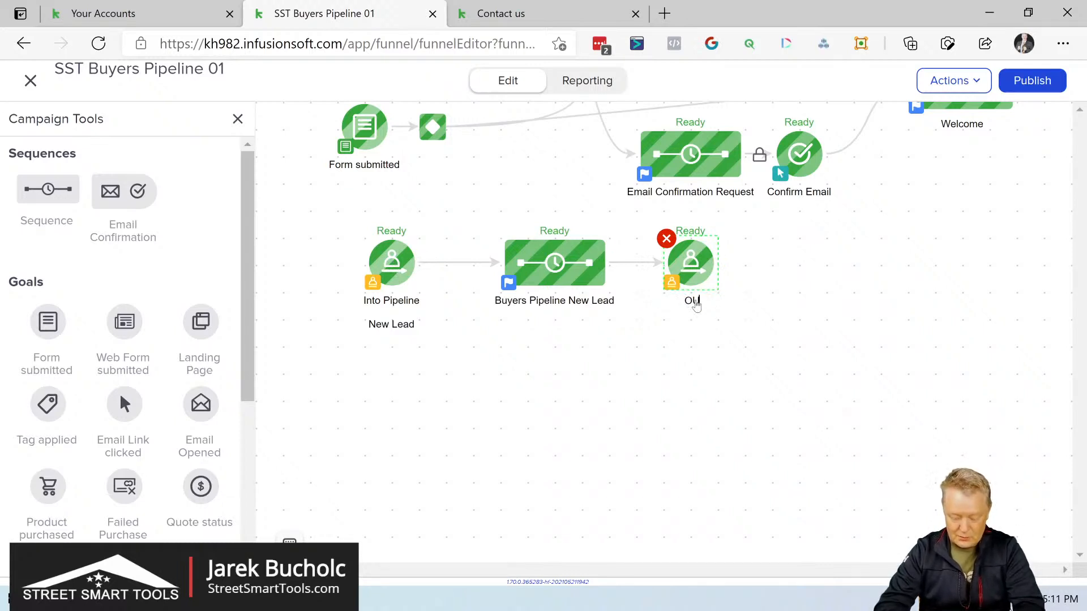
type("t df")
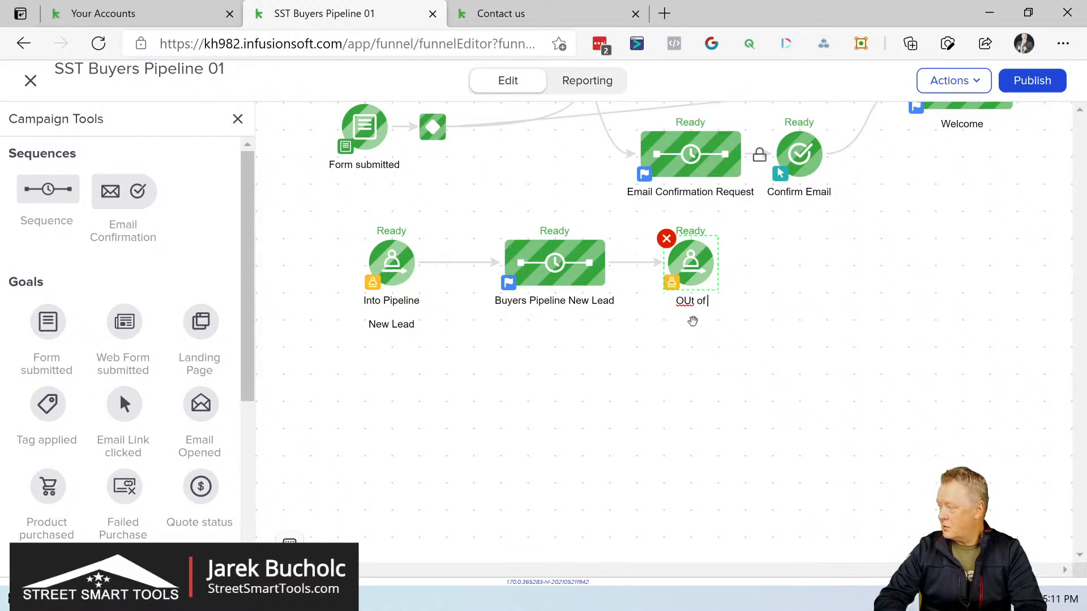
key("BackSpace")
key("BackSpace")
key("BackSpace")
key("BackSpace")
key("BackSpace")
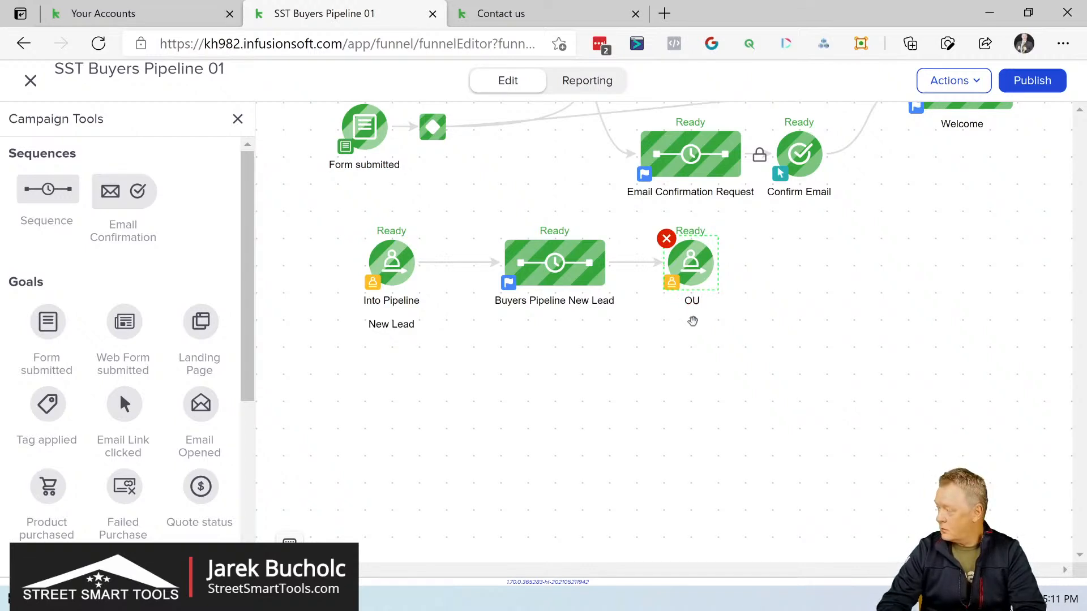
type("d")
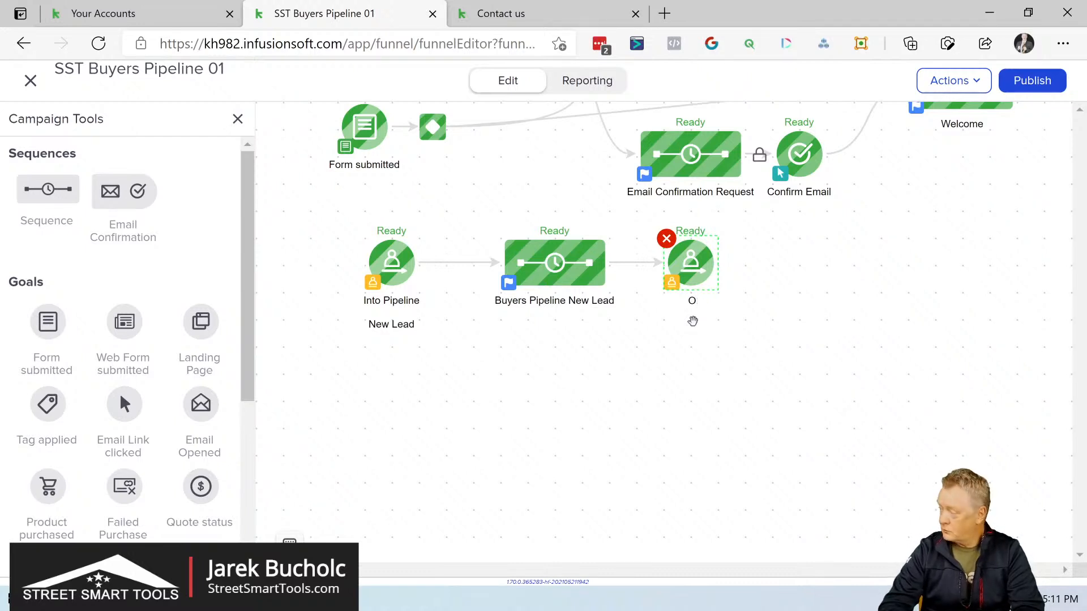
type("ut Of")
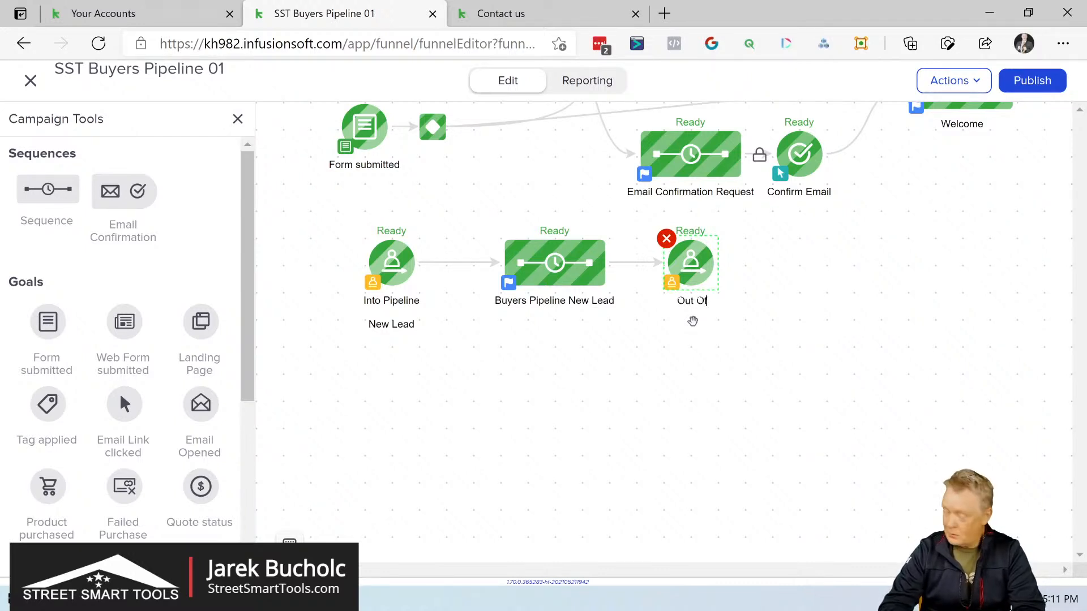
type(" New LEad")
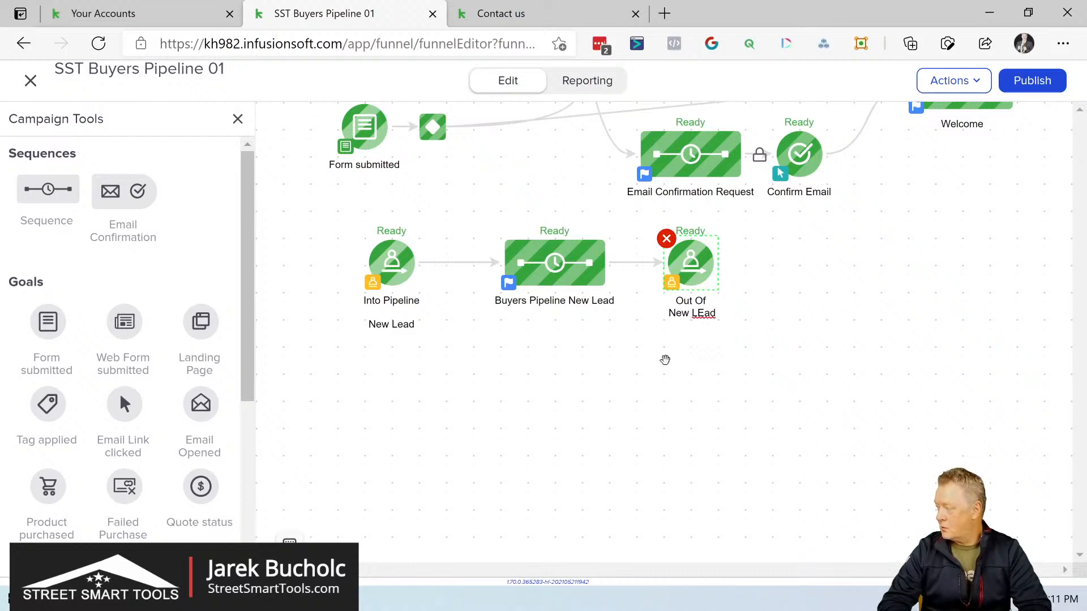
key("BackSpace")
type("e")
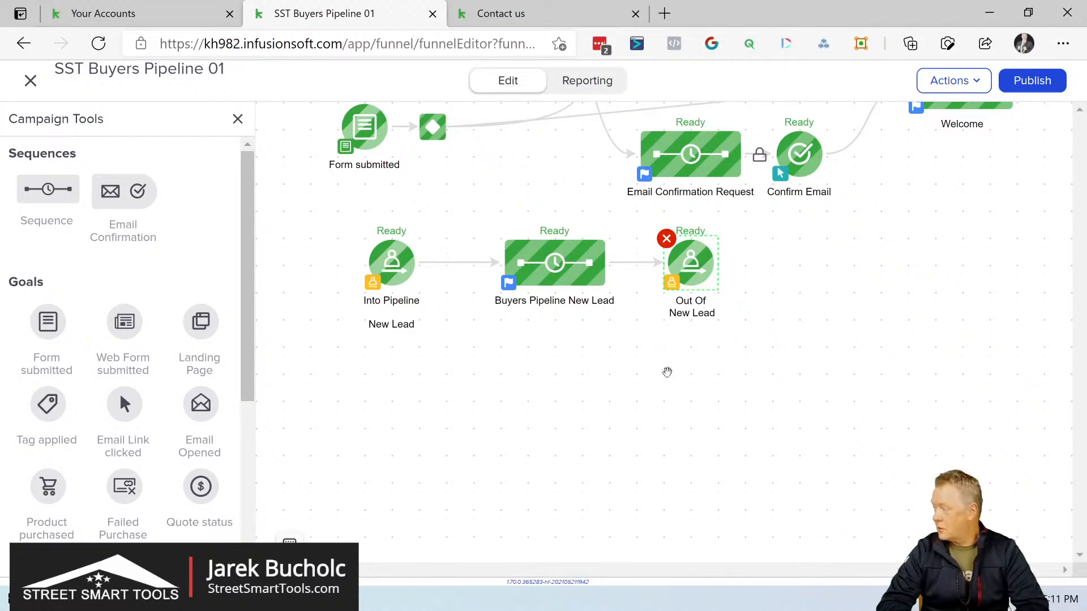
left_click(666, 374)
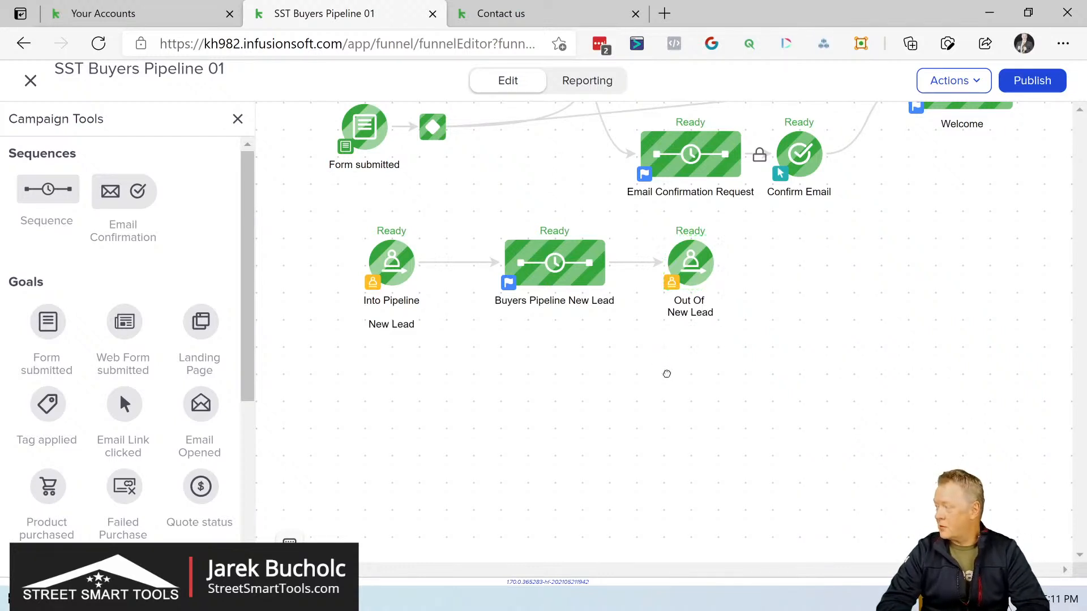
Step: Duplicate the Into Pipeline New Lead goal, Buyers Pipeline New Lead sequence and Out Of New Lead goal together, placing the copies below the originals
right_click(385, 265)
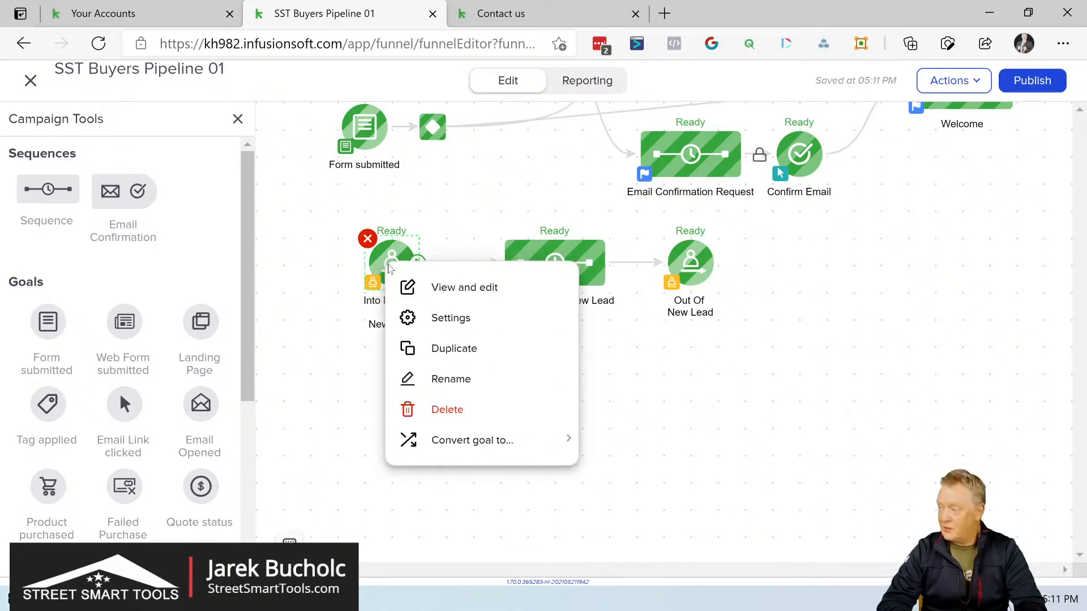
left_click(583, 257)
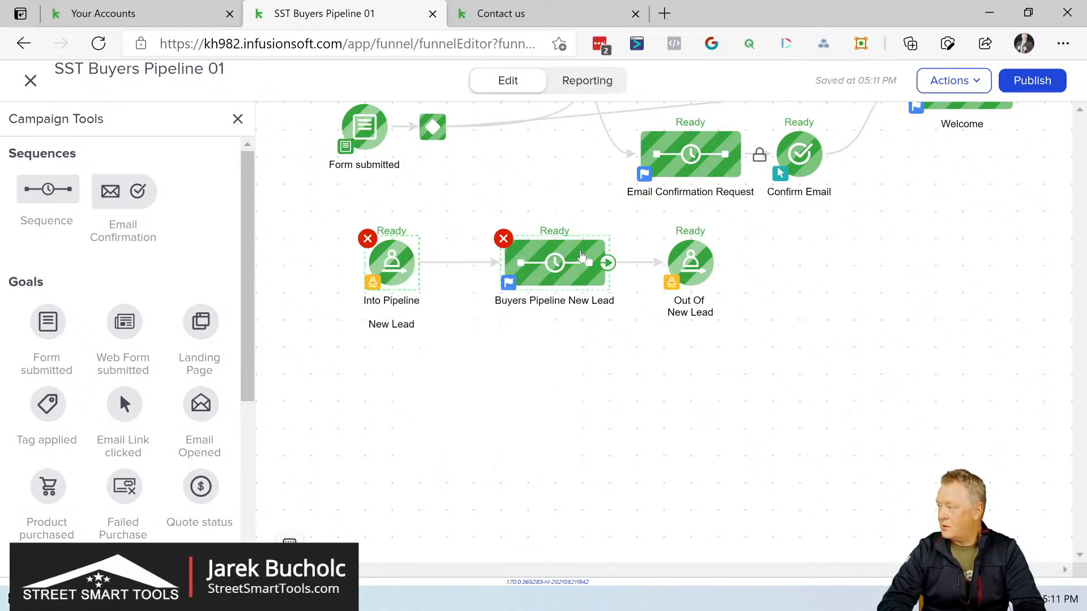
left_click(691, 260)
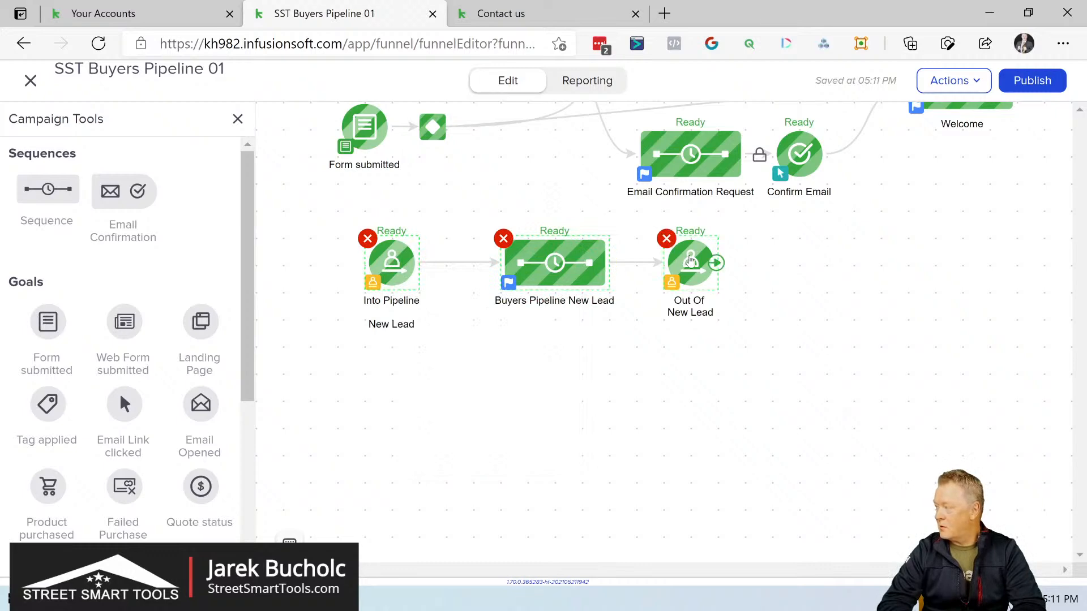
right_click(690, 260)
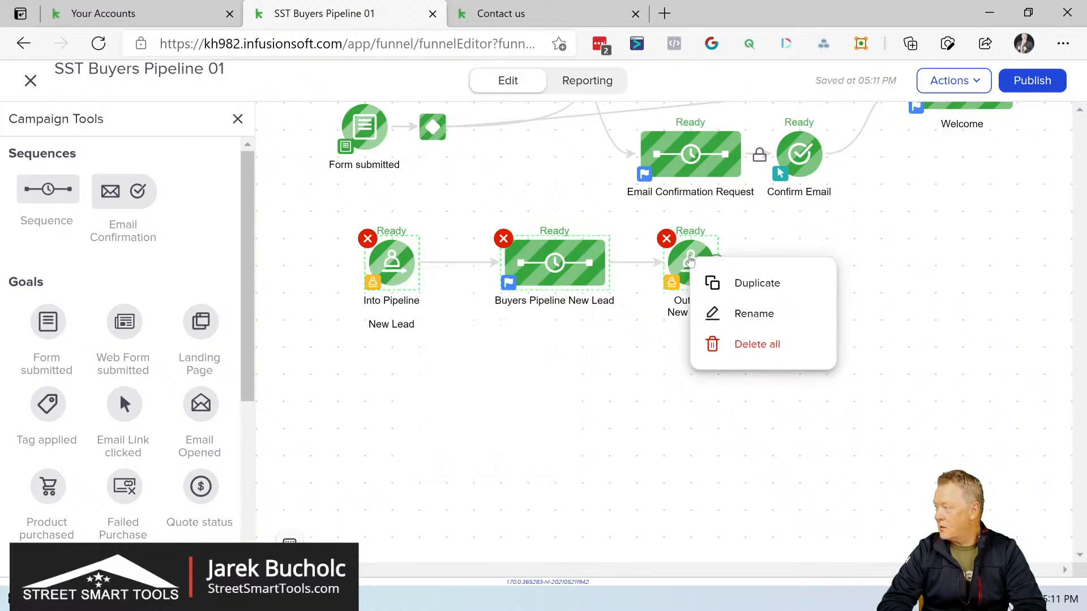
left_click(722, 286)
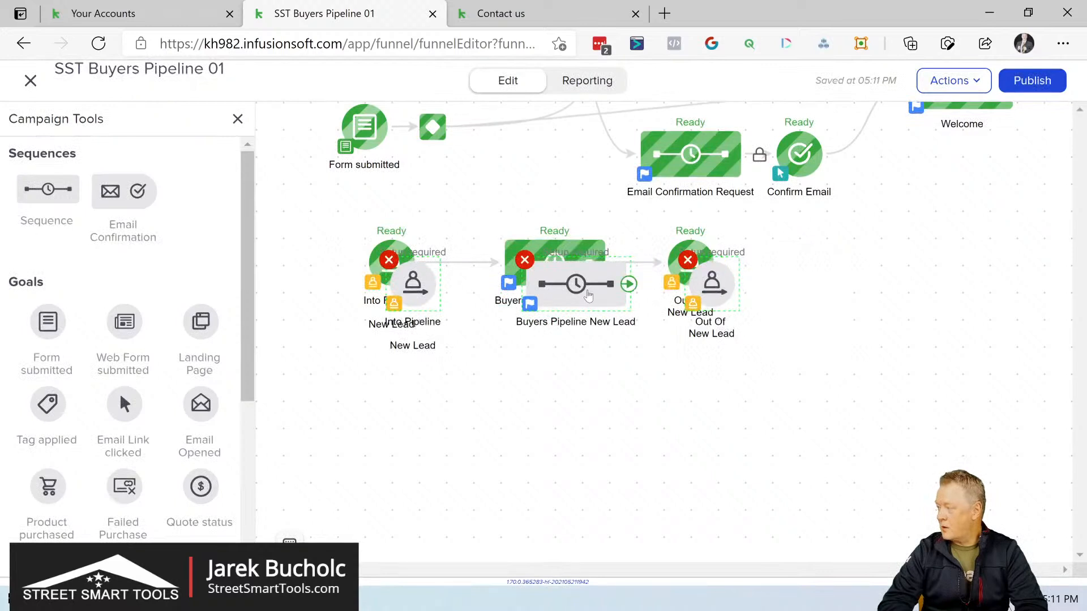
left_click(605, 376)
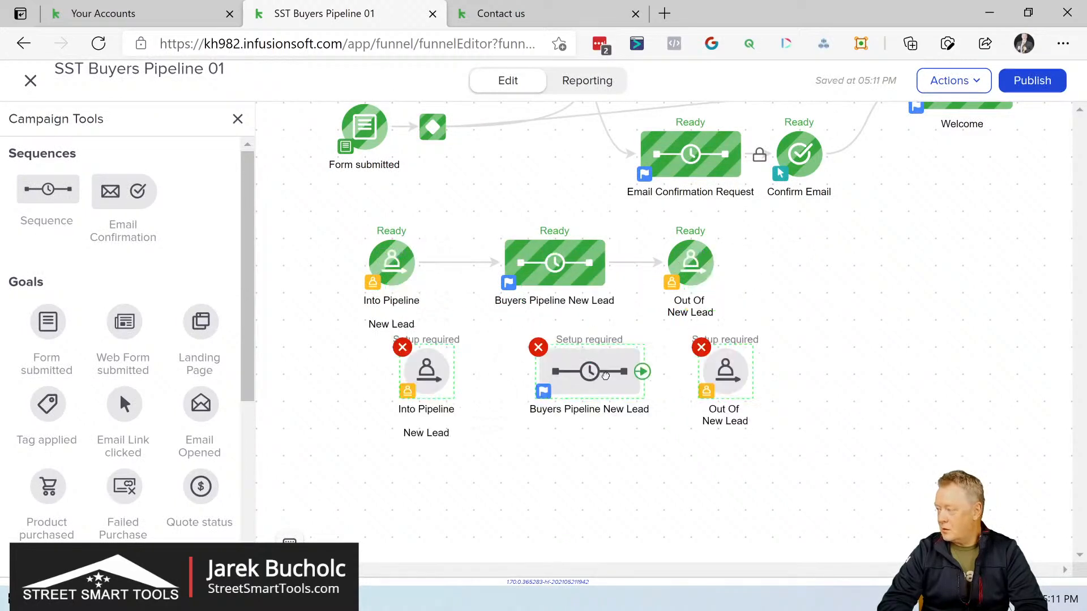
Step: Set the copied Into Pipeline goal to trigger when moving into the Buyers pipeline's Verification stage, and connect the three copied elements in order
double_click(435, 413)
left_click(435, 438)
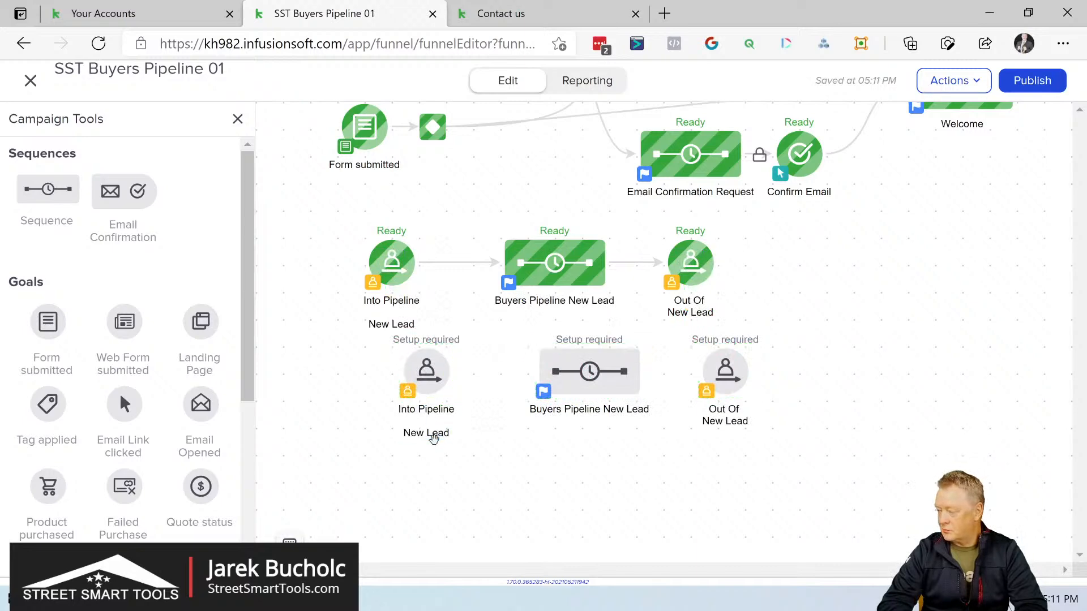
double_click(429, 369)
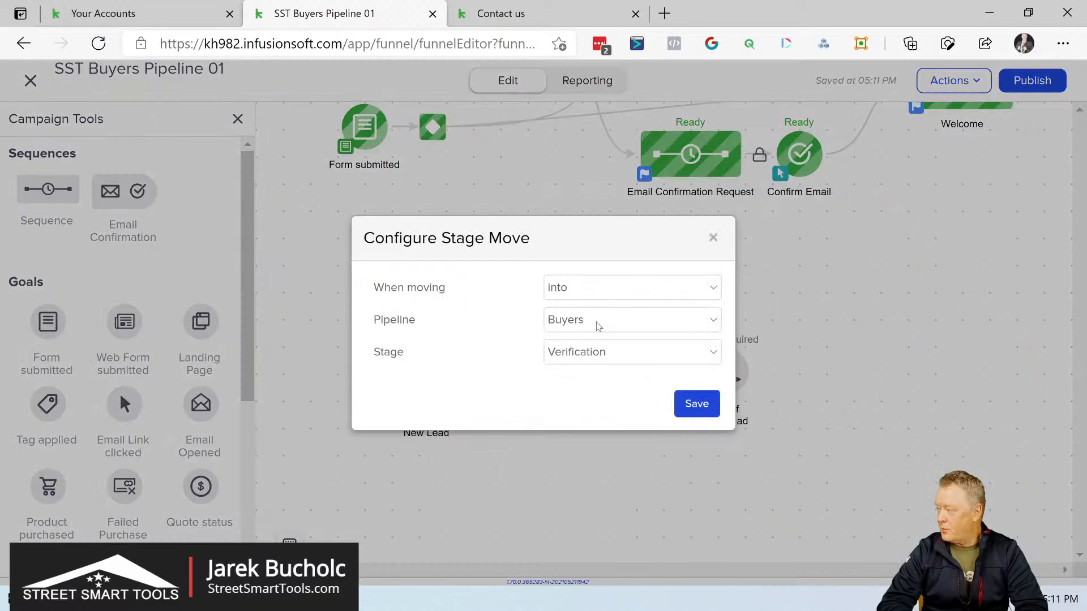
left_click(595, 354)
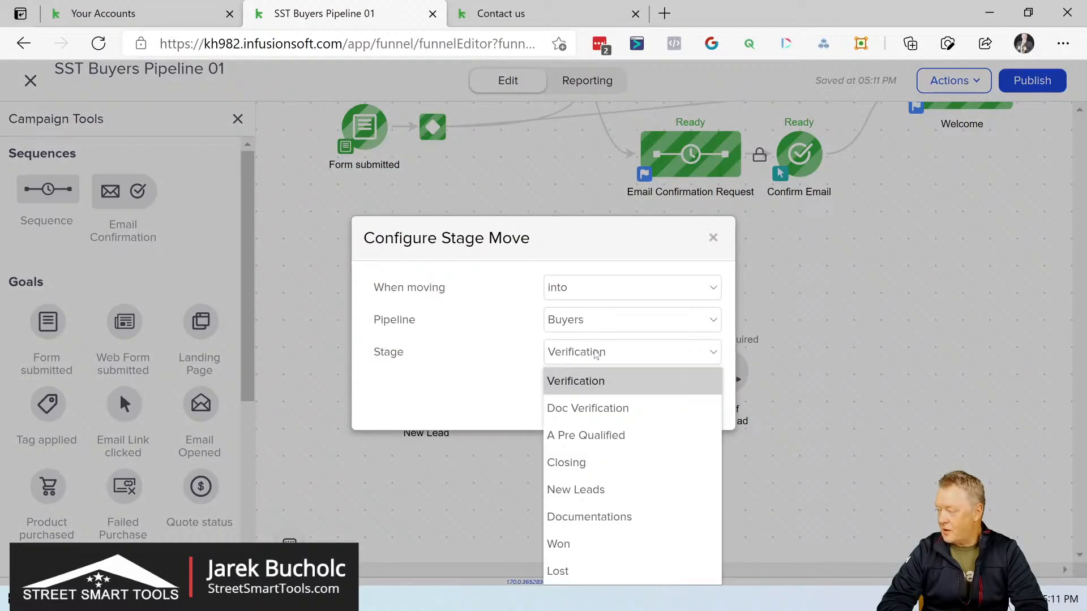
left_click(590, 384)
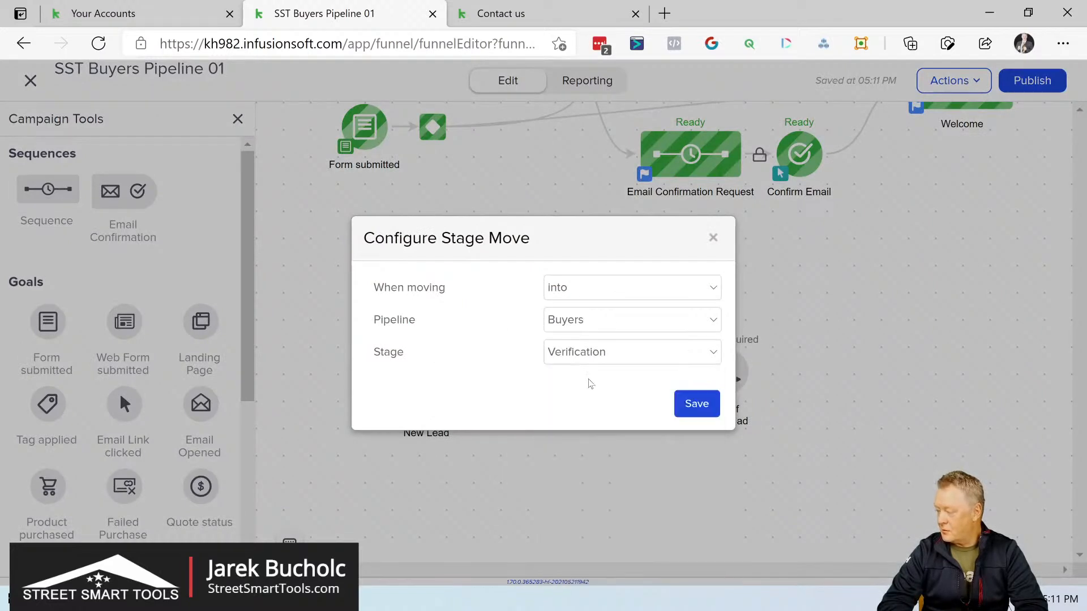
left_click(696, 403)
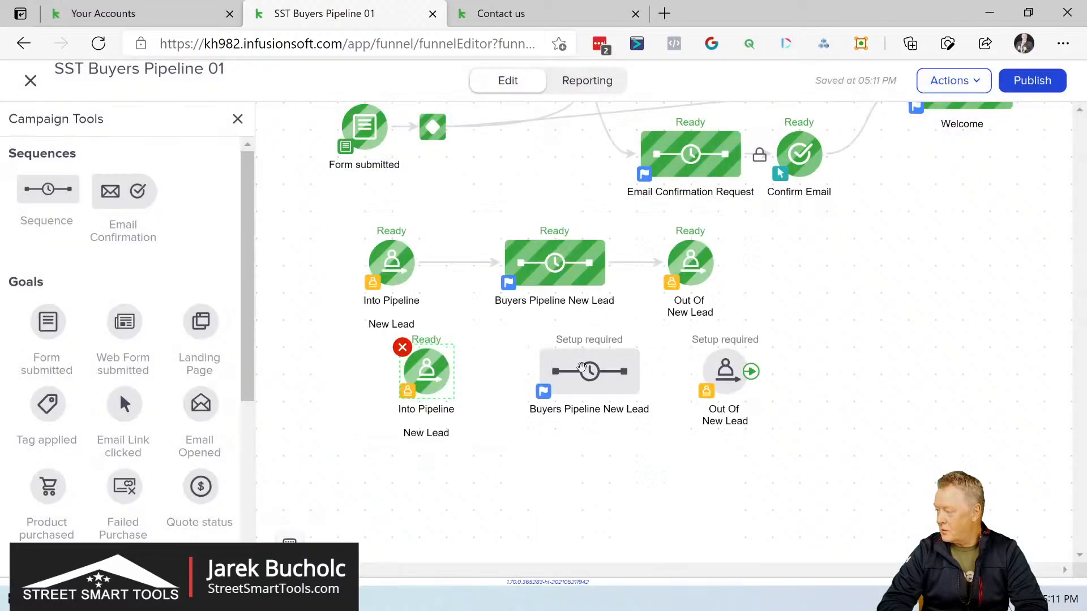
left_click_drag(457, 386, 552, 376)
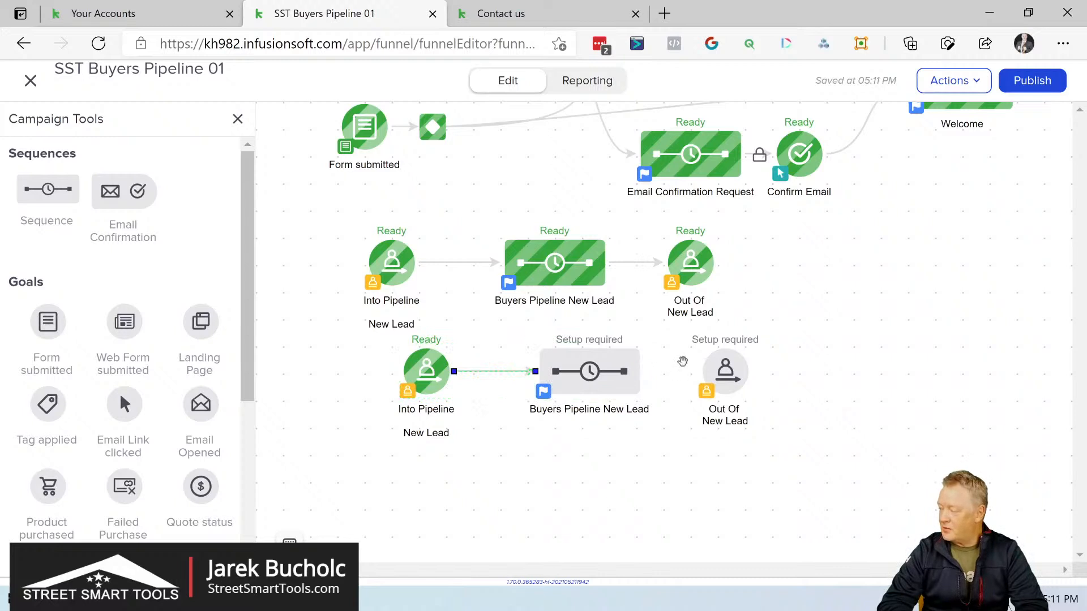
left_click_drag(641, 383, 722, 377)
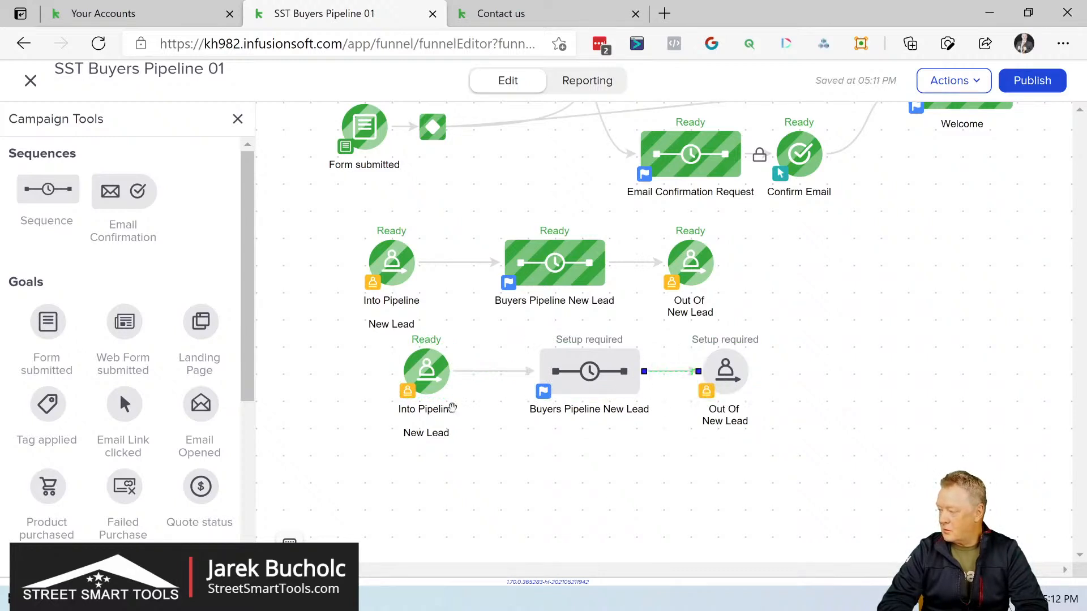
Step: Rename the copied Into Pipeline New Lead goal as "Into Pipeline Verification"
double_click(422, 434)
double_click(421, 436)
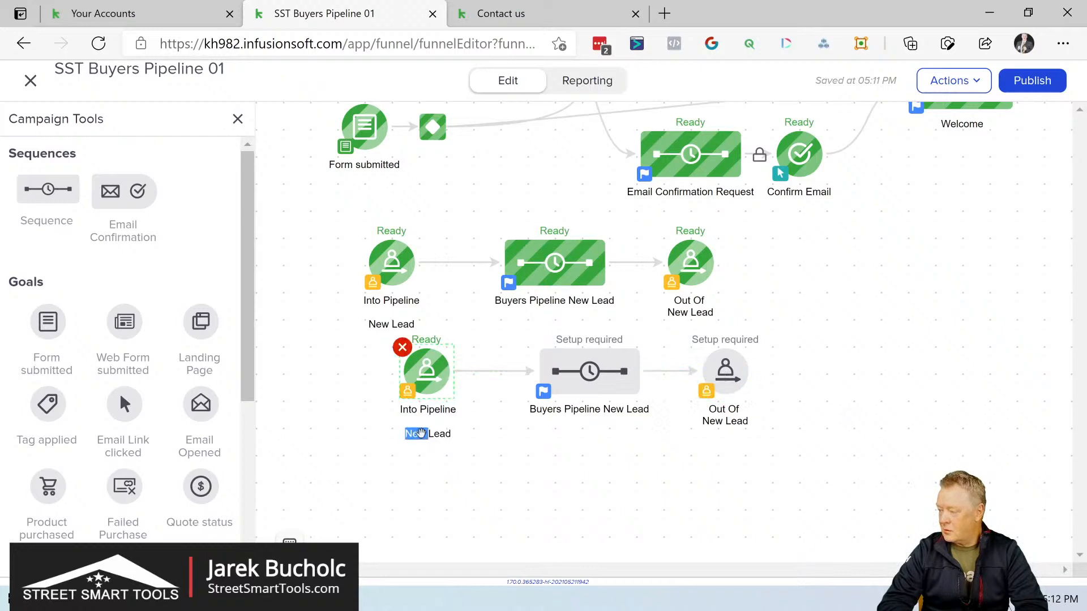
key("BackSpace")
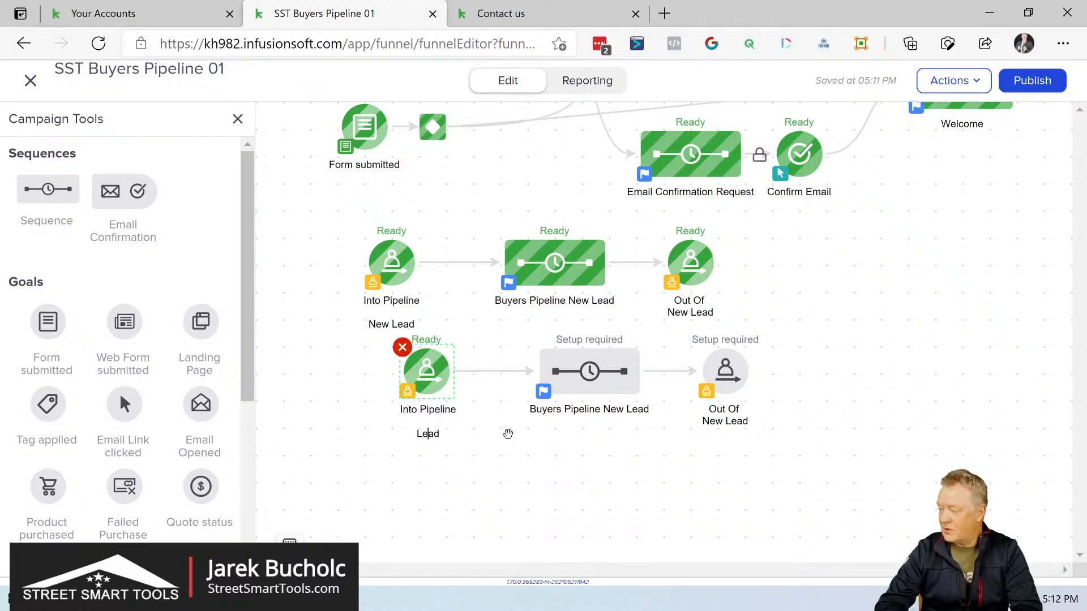
key("BackSpace")
key("BackSpace")
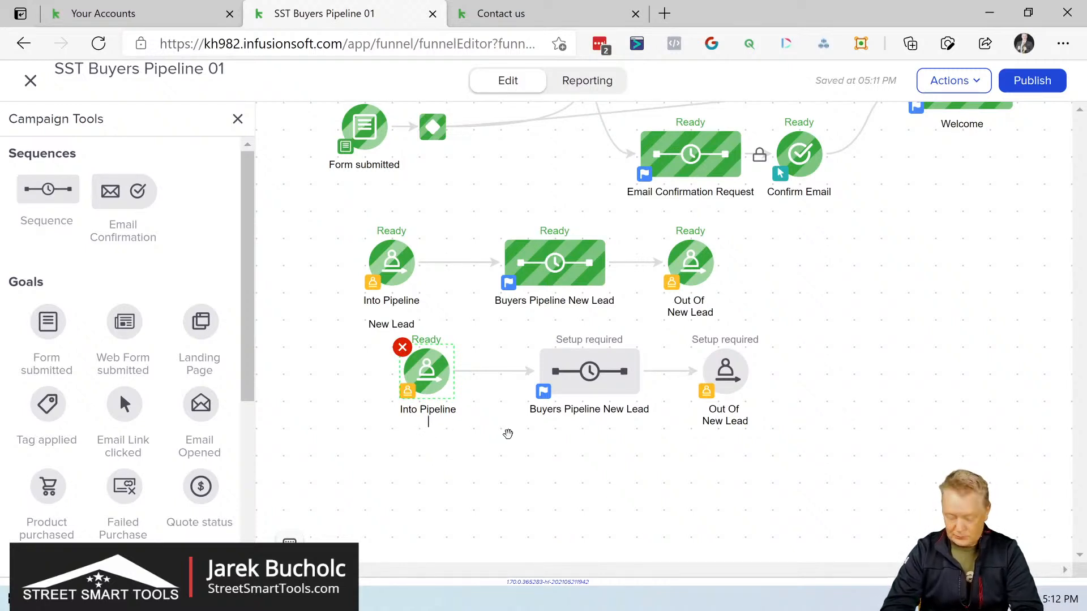
type("Ver")
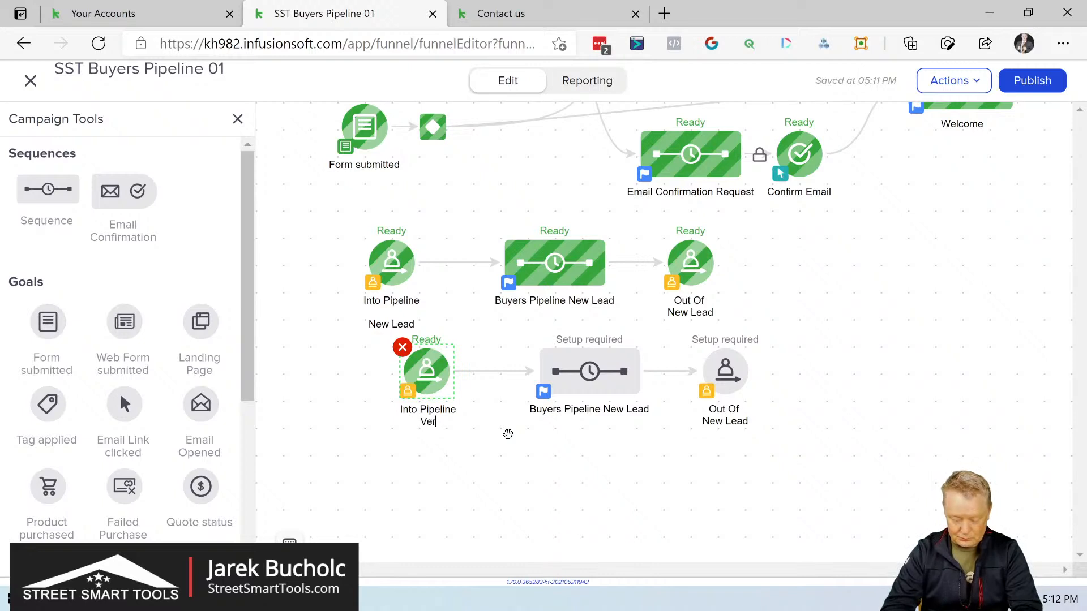
type("ification")
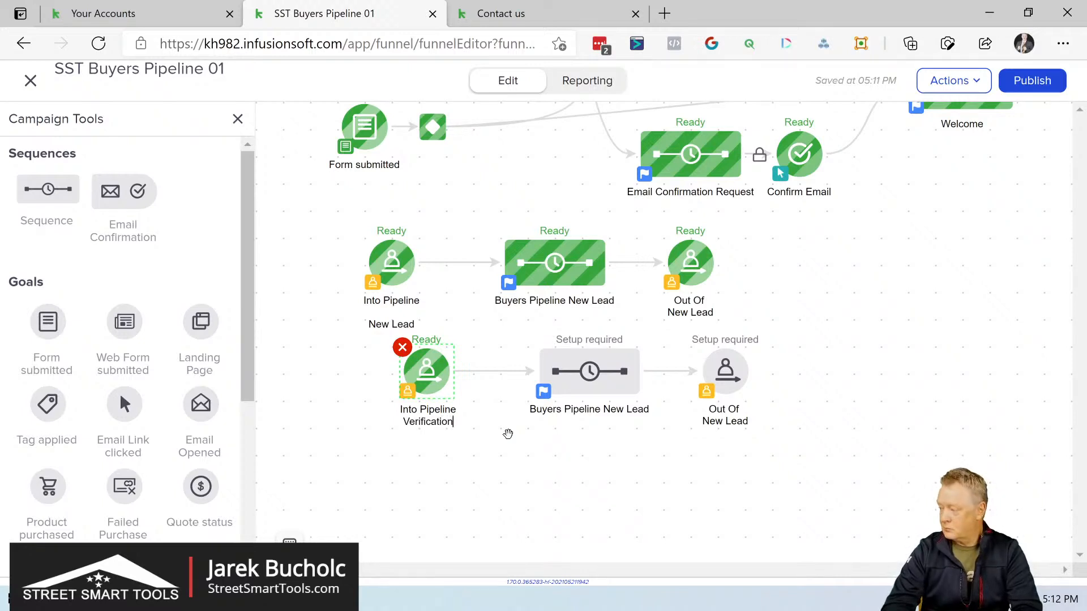
left_click(607, 426)
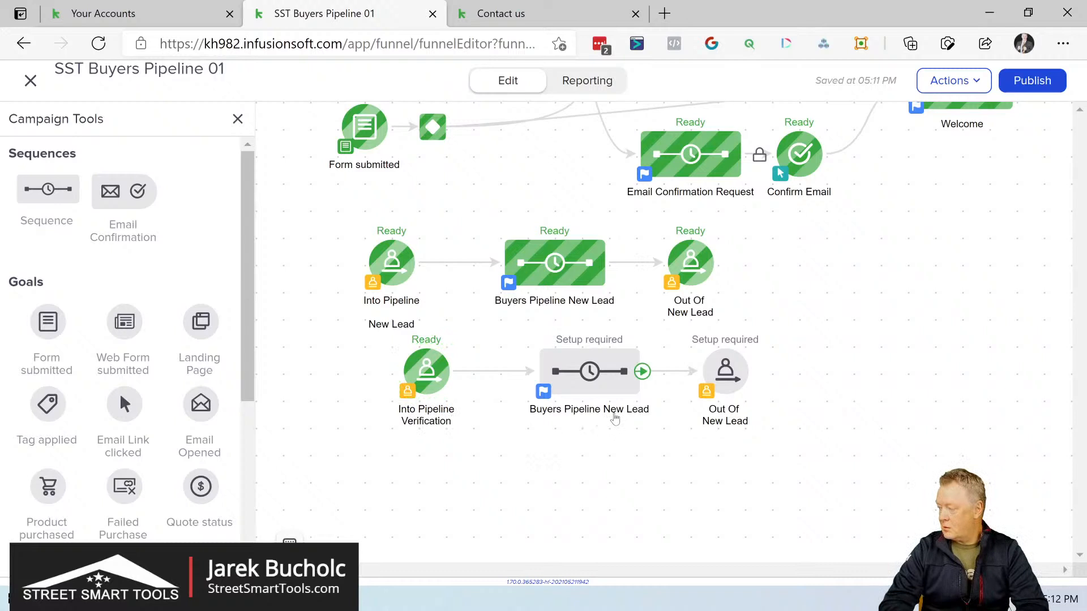
double_click(616, 411)
left_click(617, 413)
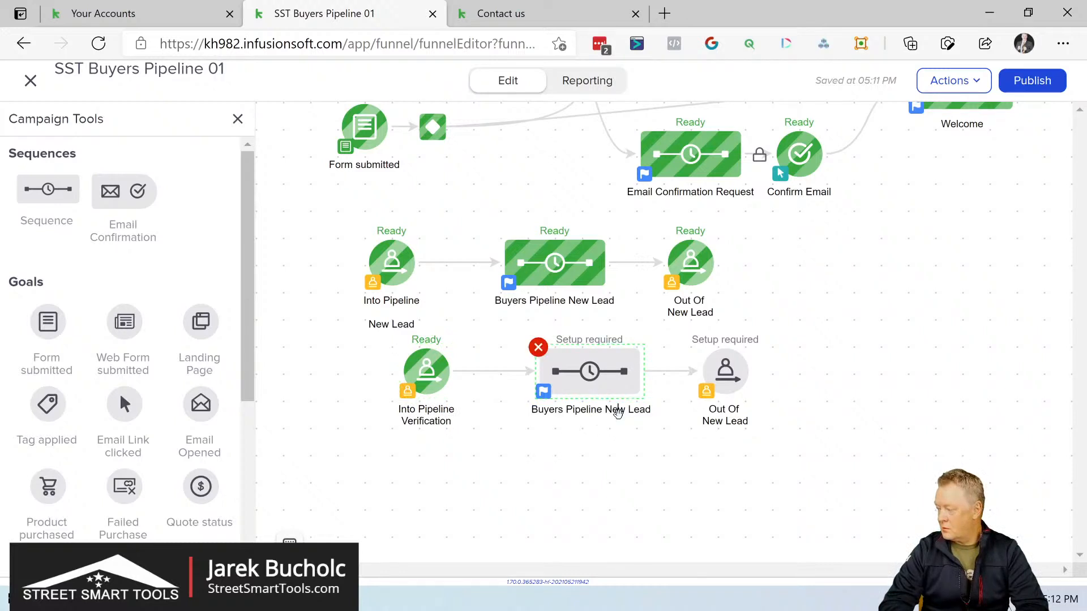
left_click(868, 327)
key("Delete")
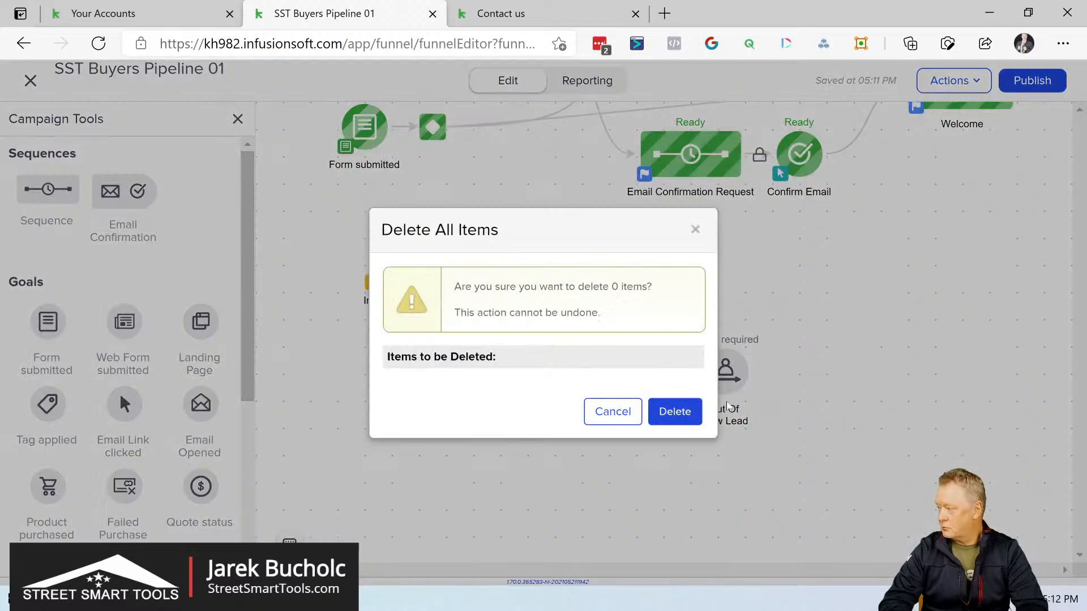
left_click(623, 412)
Step: Rename the copied Buyers Pipeline New Lead sequence as "Buyers PipelineVerification"
left_click(621, 414)
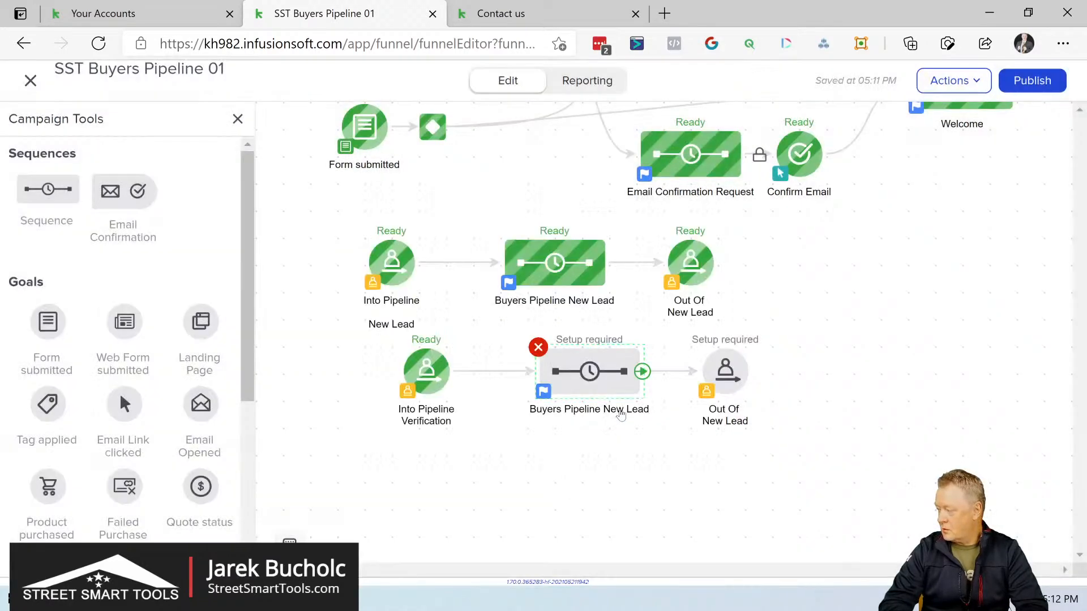
left_click(621, 414)
key("End")
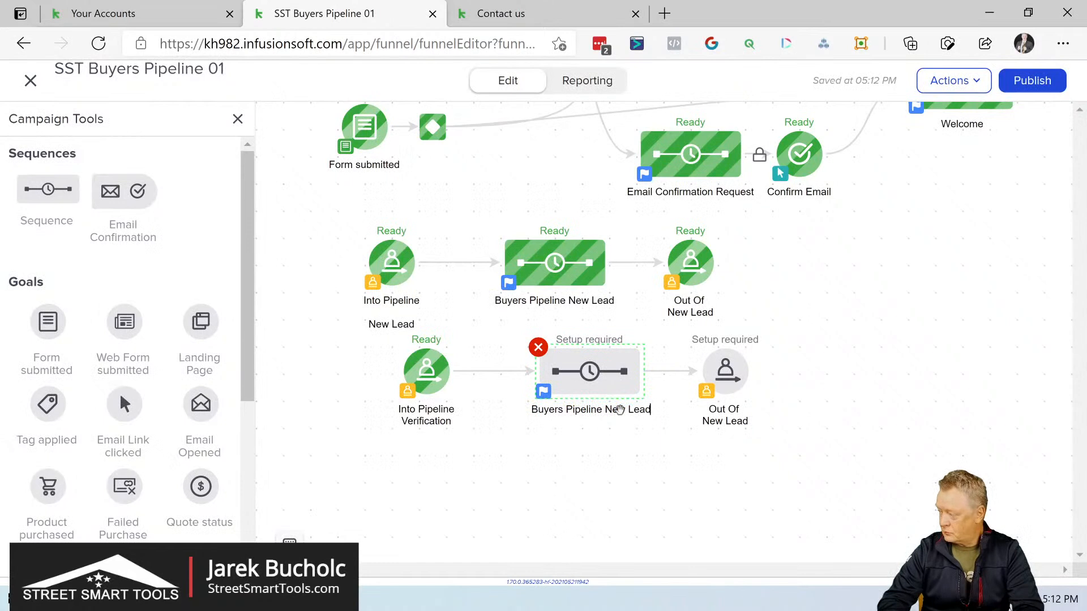
key("BackSpace")
key("BackSpace")
key("BackSpace")
key("BackSpace")
key("BackSpace")
key("BackSpace")
key("BackSpace")
key("BackSpace")
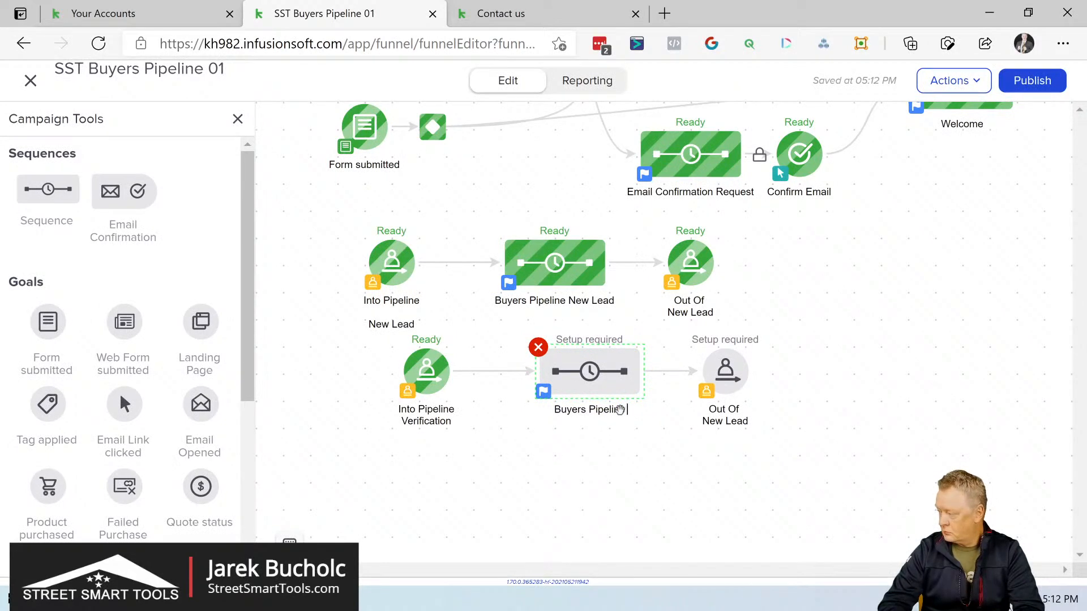
key("BackSpace")
type("Ve")
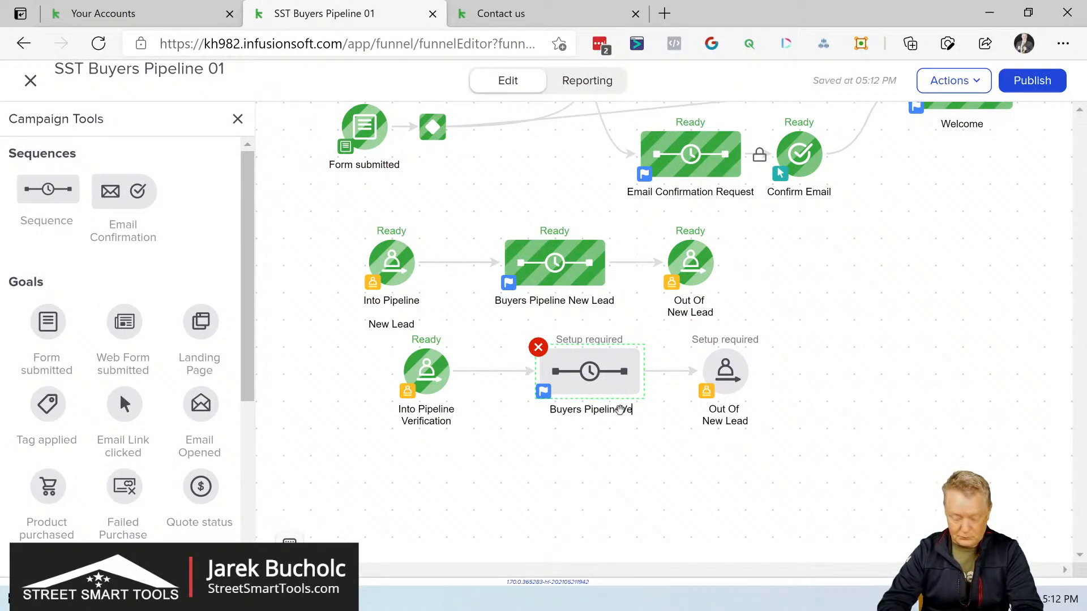
type("rification")
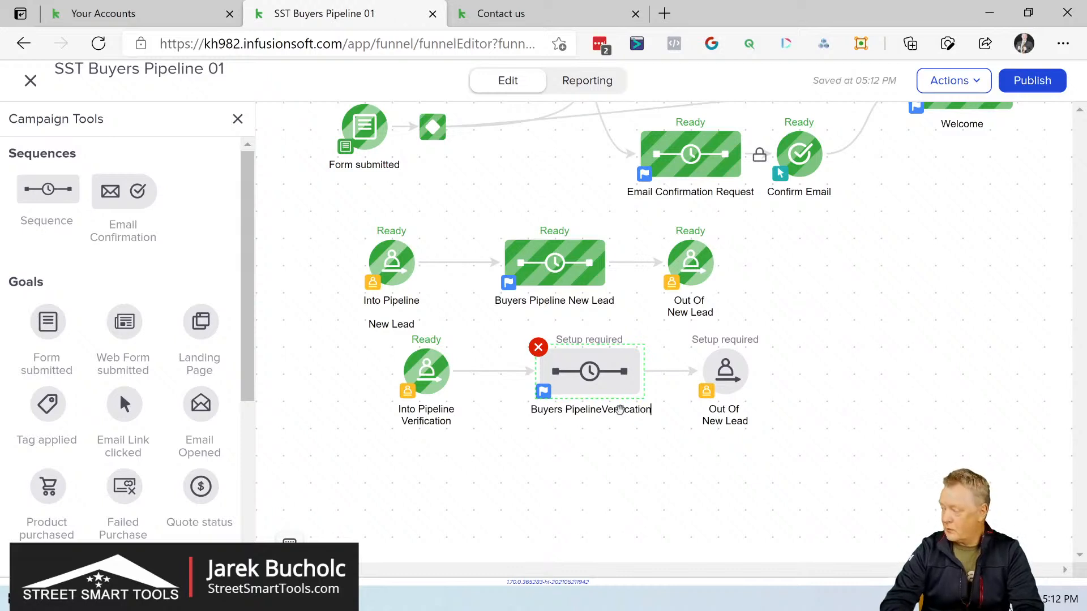
left_click(638, 442)
Step: Rename the copied Out Of New Lead goal as "Out Of Verification"
left_click(729, 408)
left_click(728, 416)
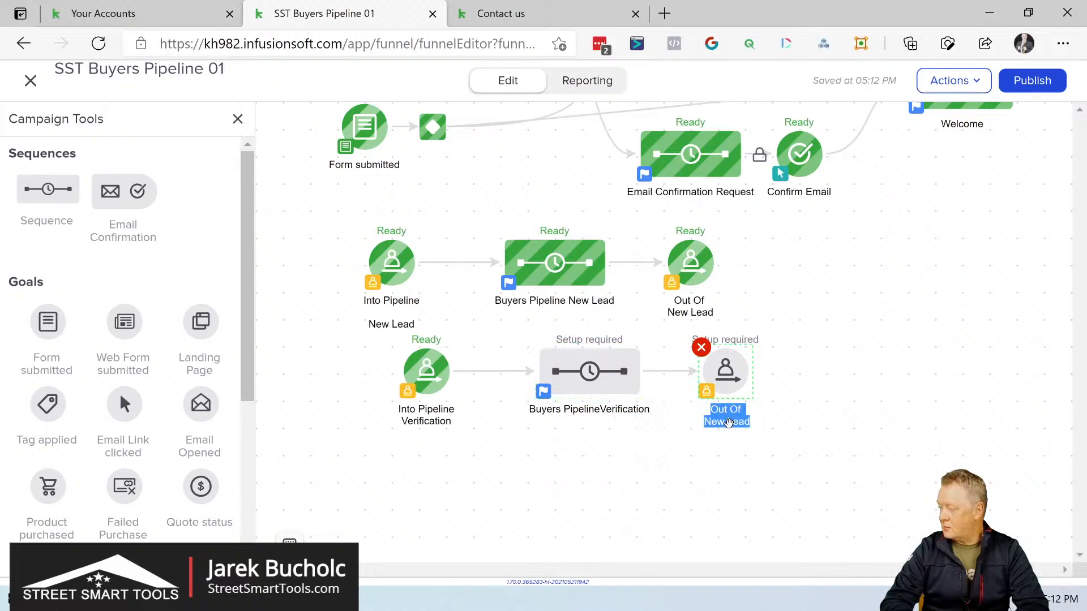
key("End")
key("BackSpace")
key("BackSpace")
key("BackSpace")
key("BackSpace")
key("BackSpace")
key("BackSpace")
key("BackSpace")
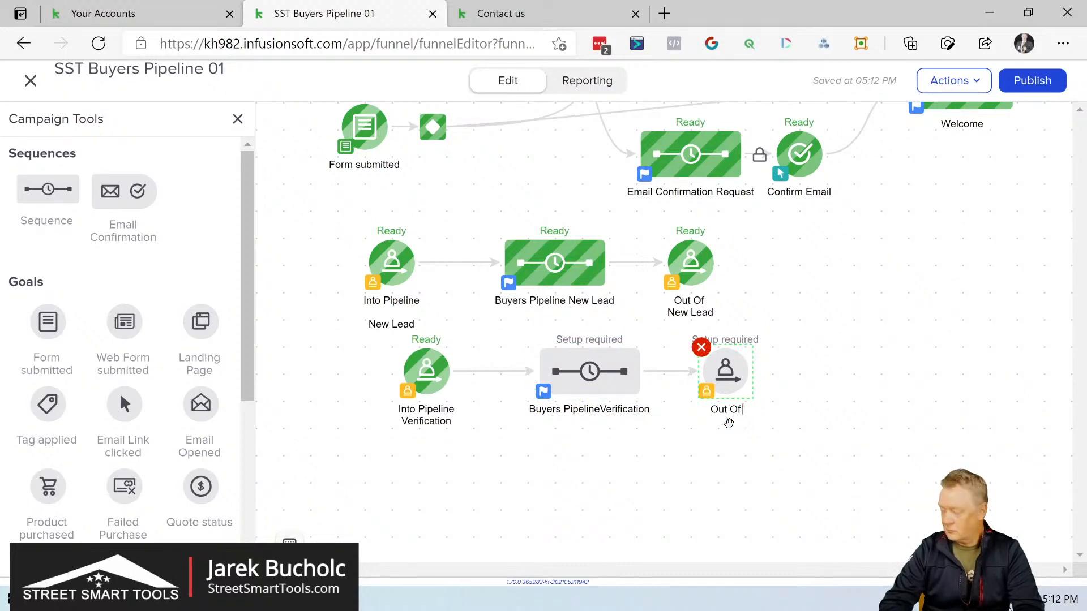
type("Ver")
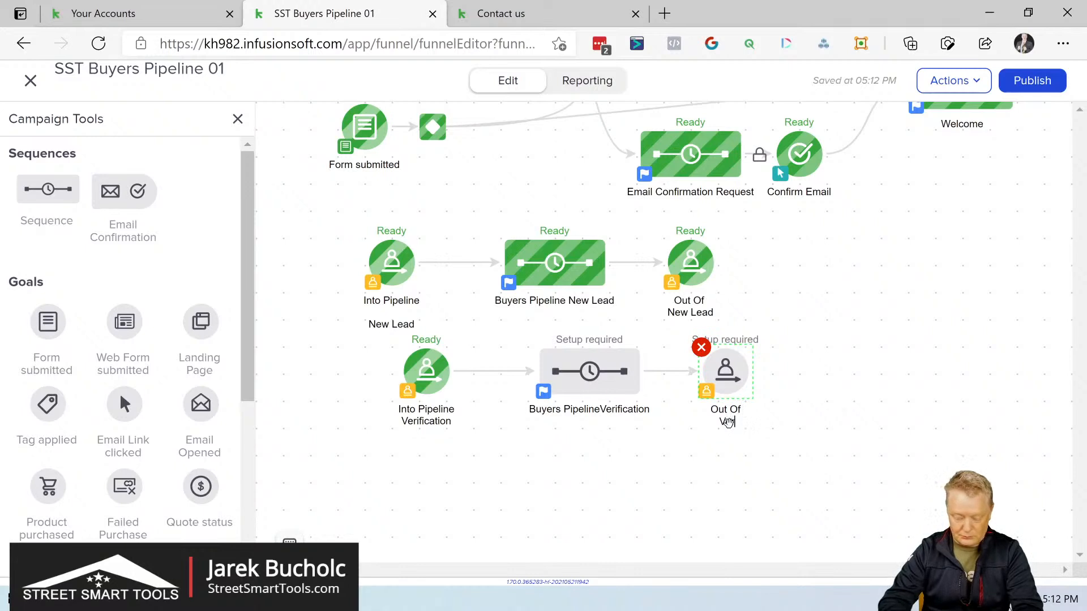
type("ification")
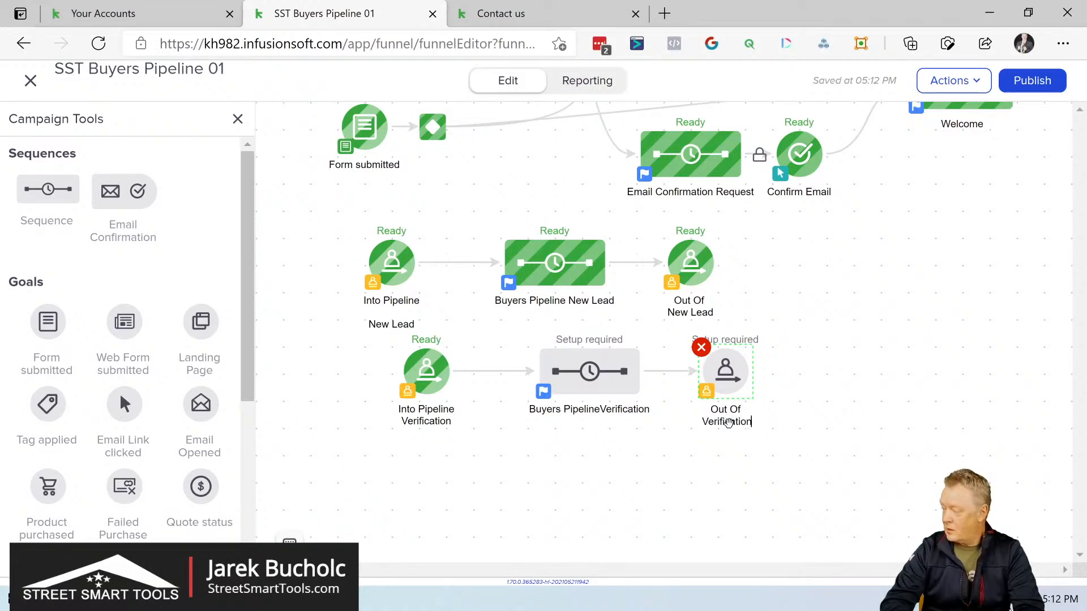
key("Return")
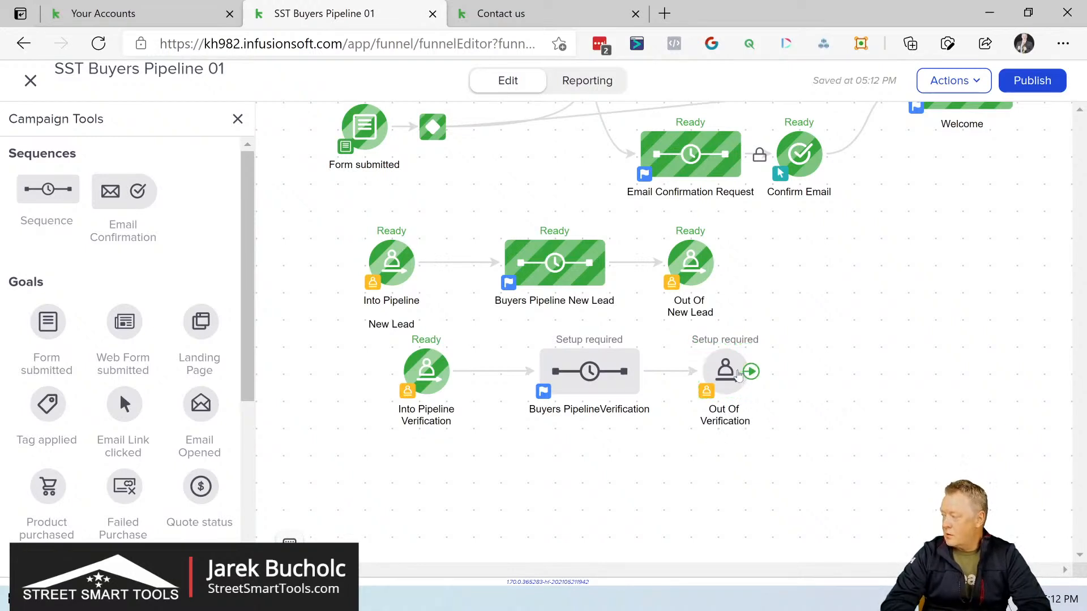
Step: Configure the Out Of Verification goal to trigger when moving out of the Verification stage of the Buyers pipeline
double_click(727, 375)
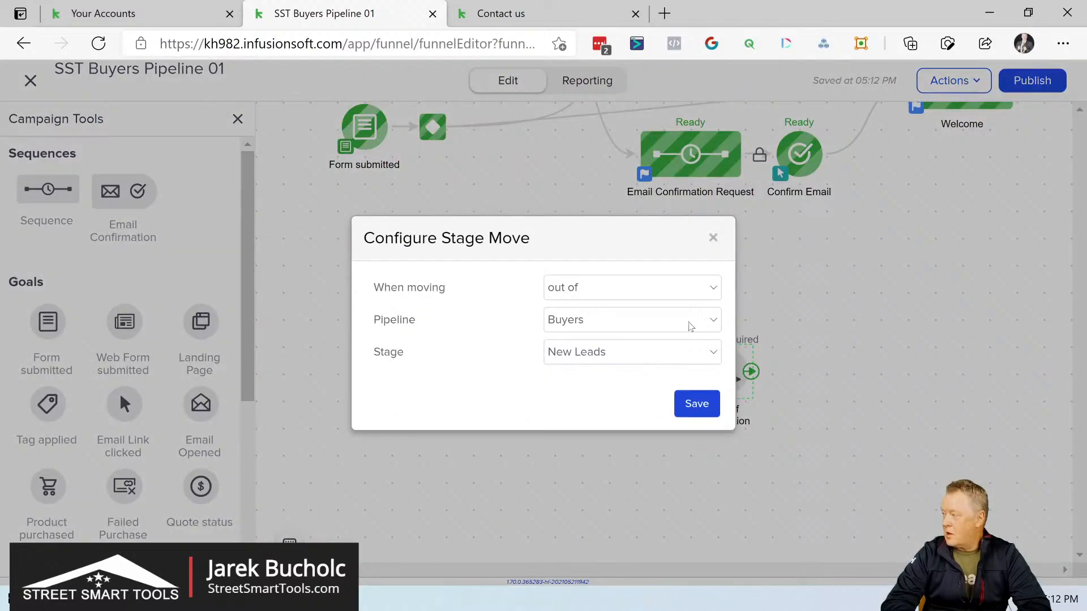
left_click(687, 320)
left_click(687, 319)
left_click(680, 354)
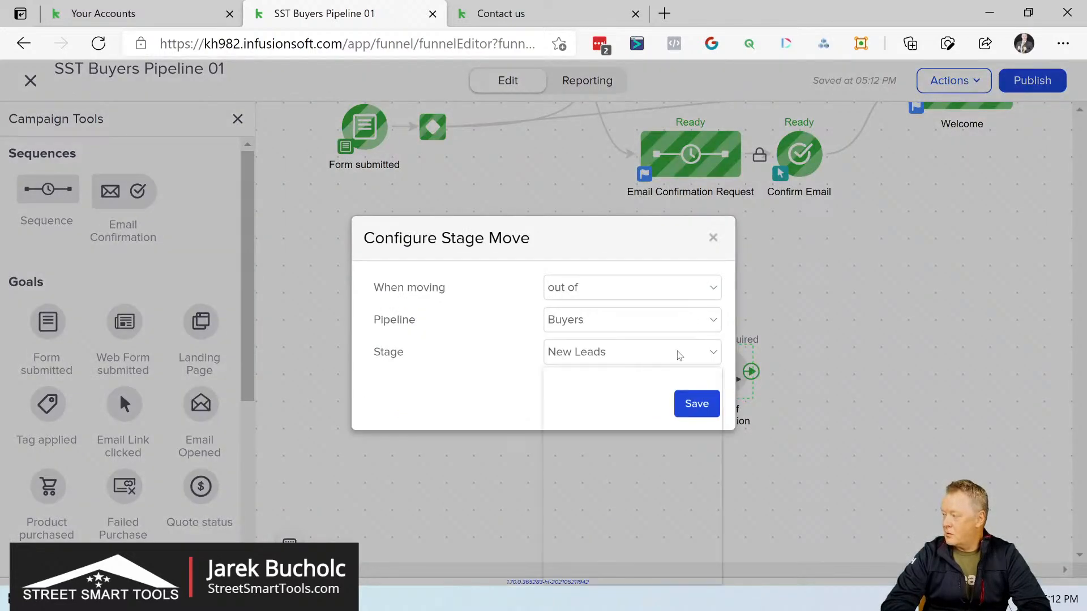
left_click(637, 385)
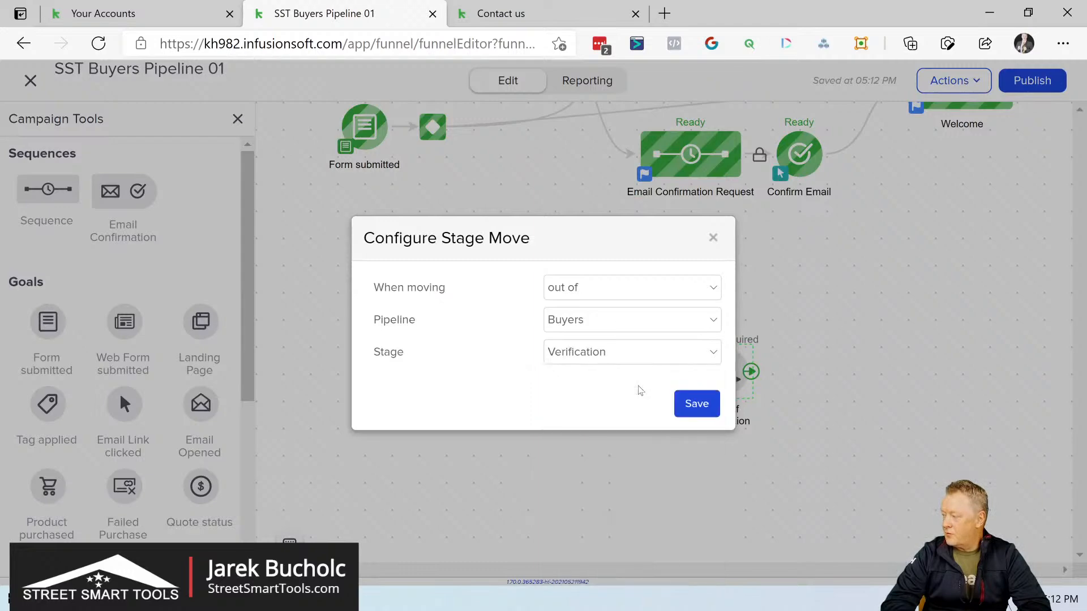
left_click(696, 404)
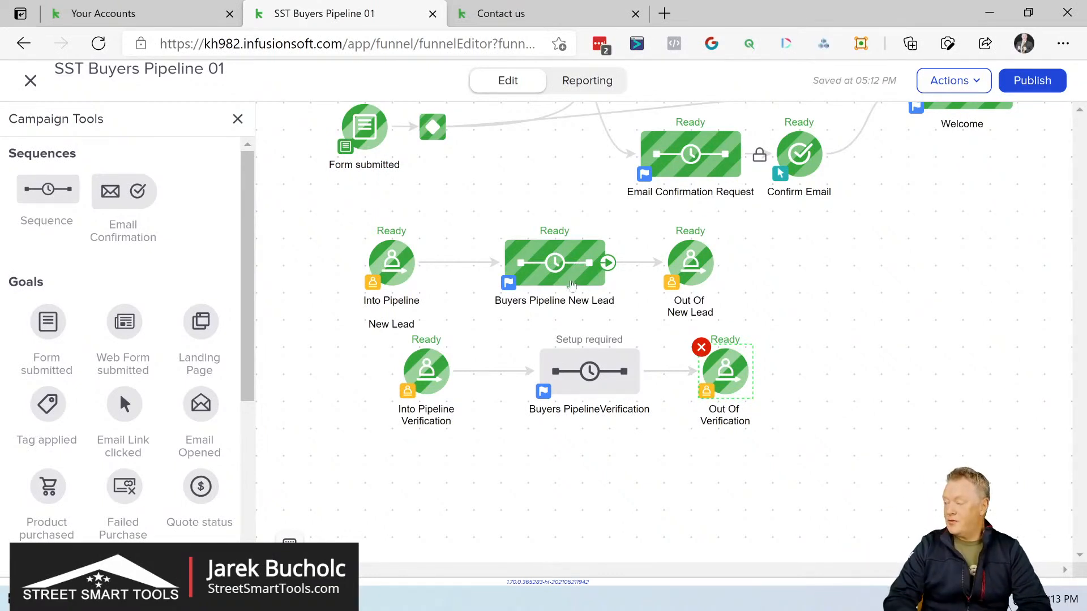
Step: Open the Buyers PipelineVerification sequence and save its delay timer as 30 minutes, running weekdays between 8:00 AM and 5:00 PM
right_click(571, 371)
right_click(565, 370)
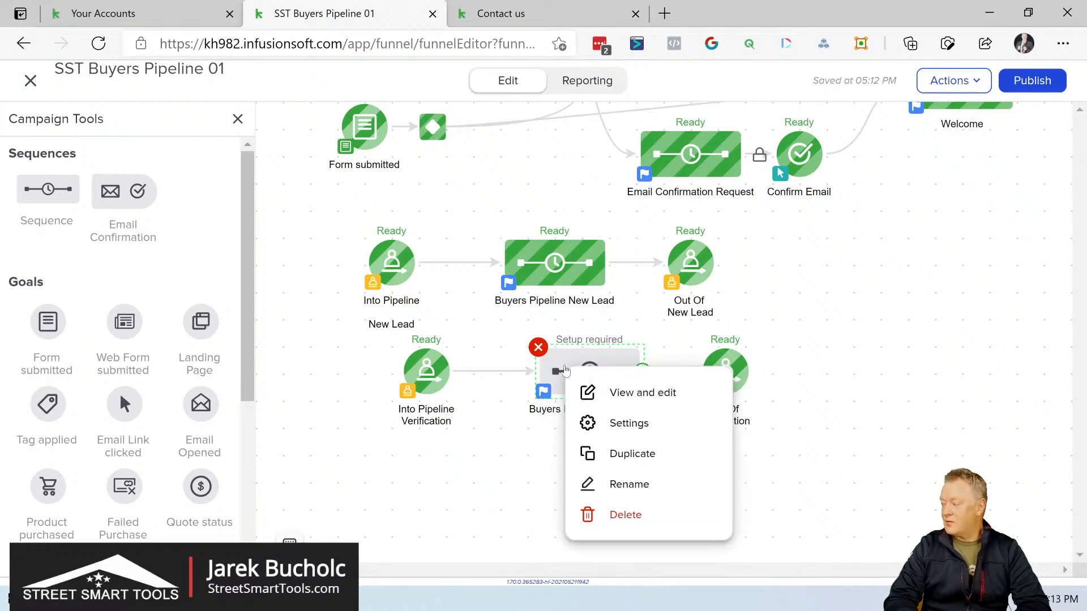
left_click(615, 393)
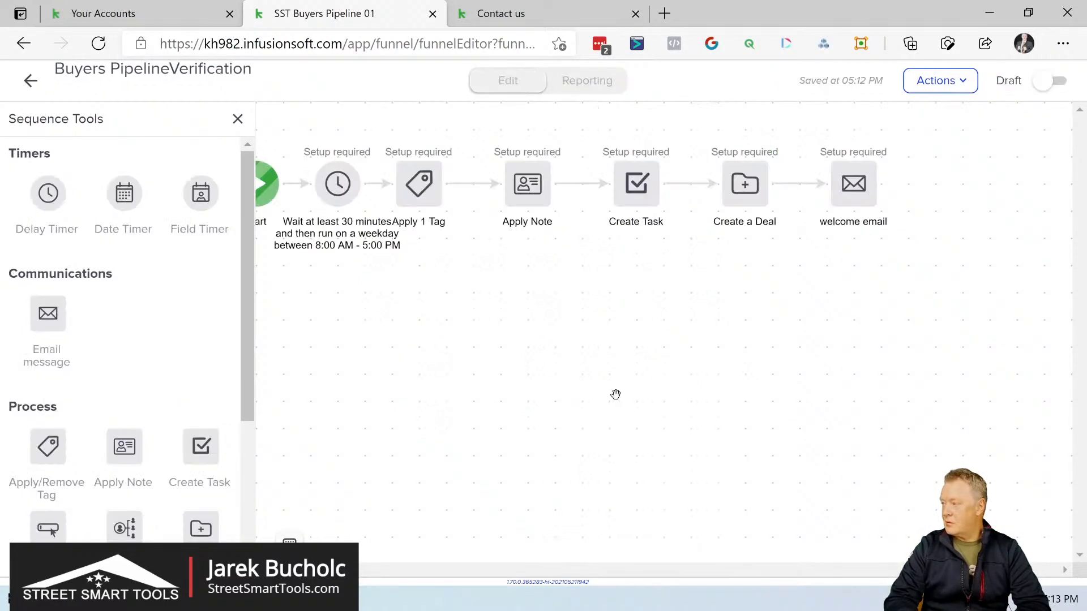
left_click_drag(561, 398, 692, 408)
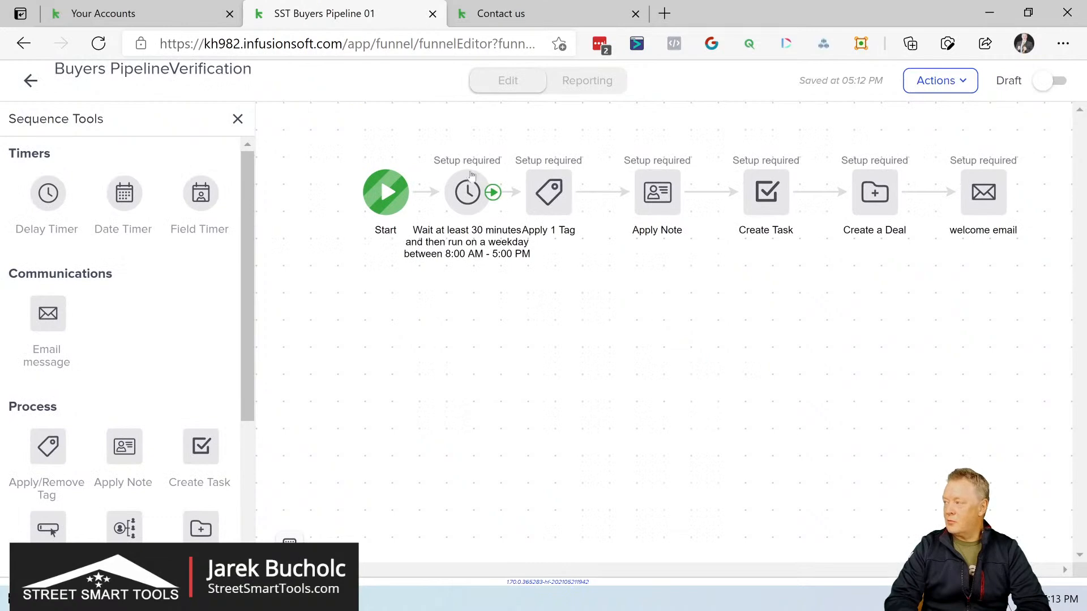
left_click(469, 190)
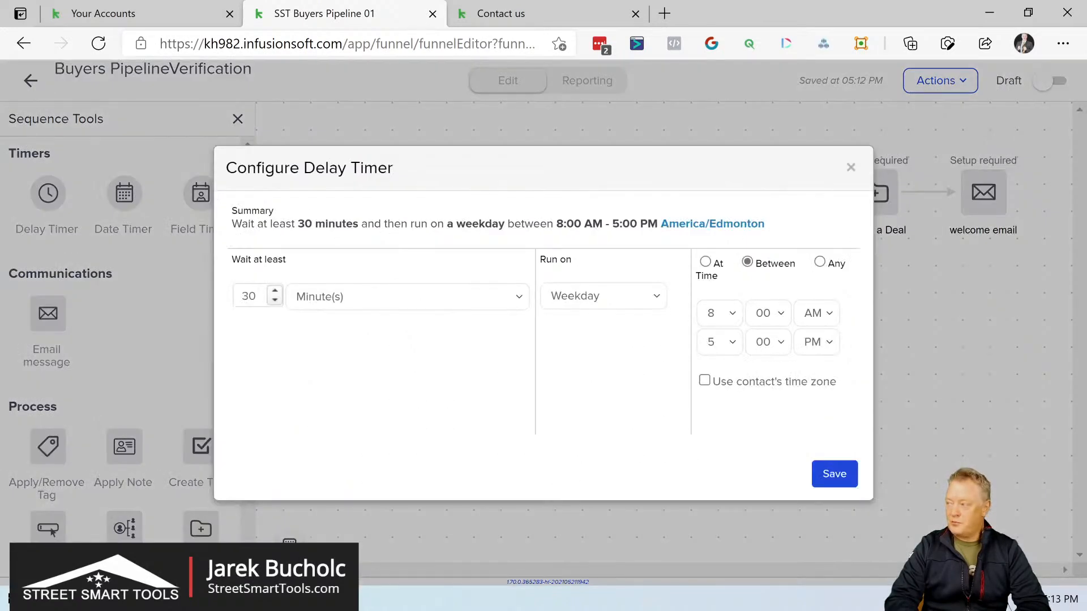
left_click(834, 472)
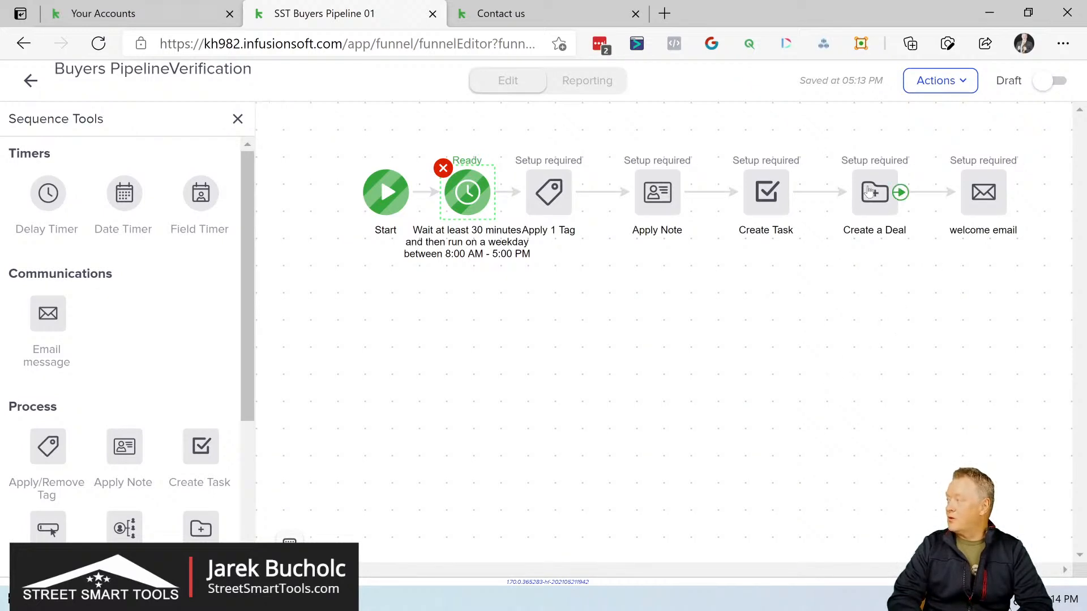
Step: Delete the Create a Deal step from the Buyers PipelineVerification sequence and return to the campaign canvas
left_click(885, 194)
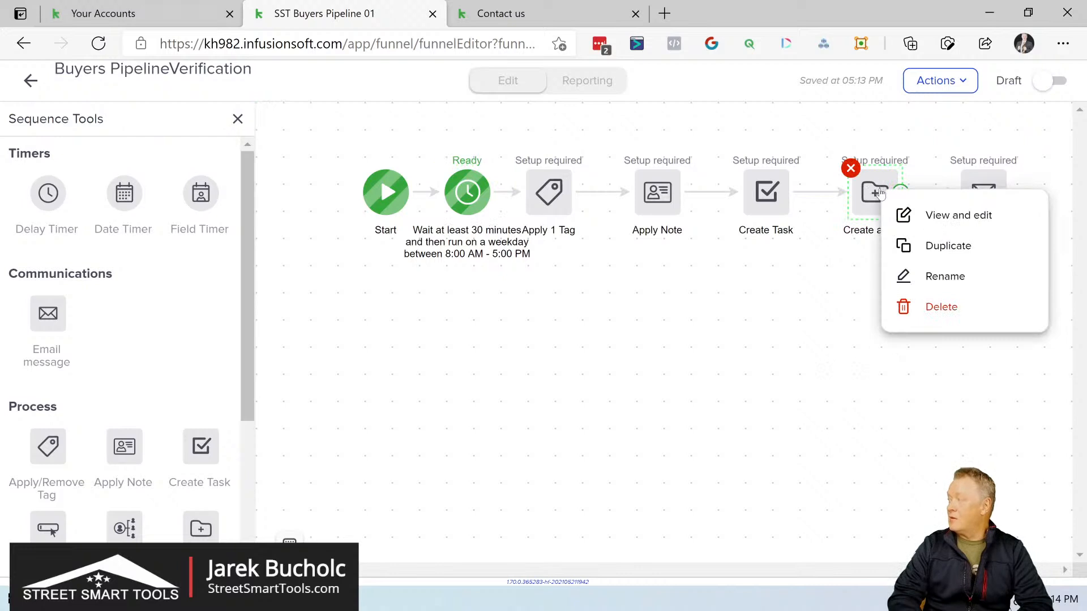
left_click(850, 168)
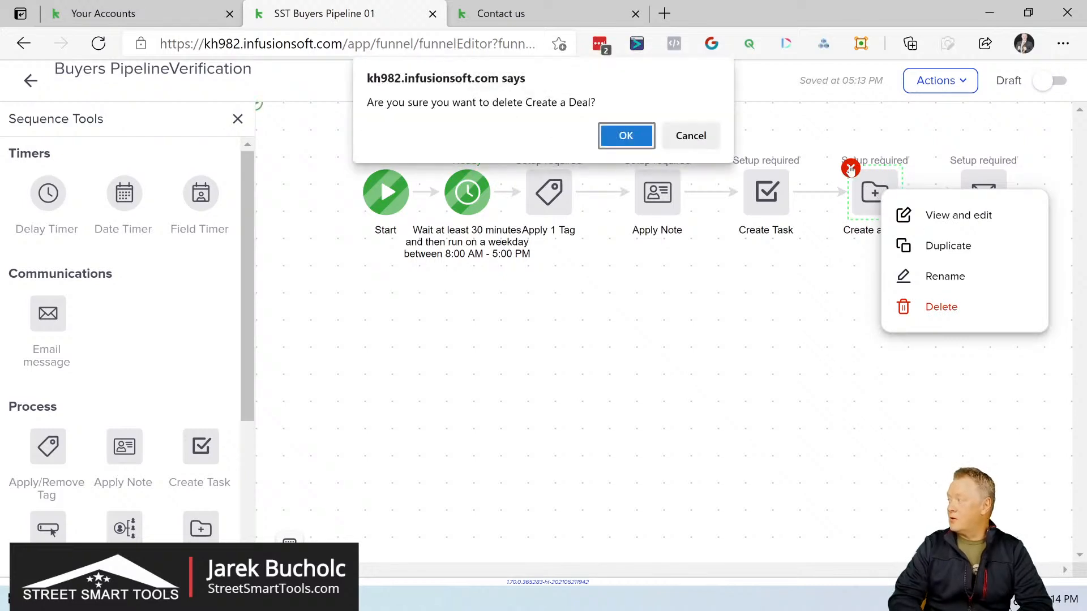
left_click(634, 143)
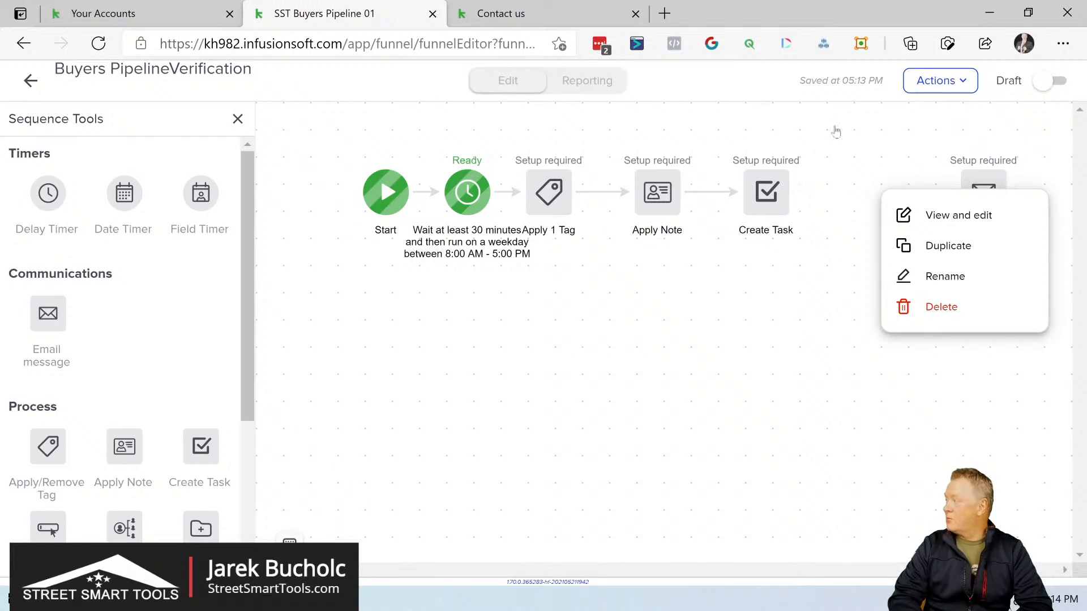
left_click(816, 329)
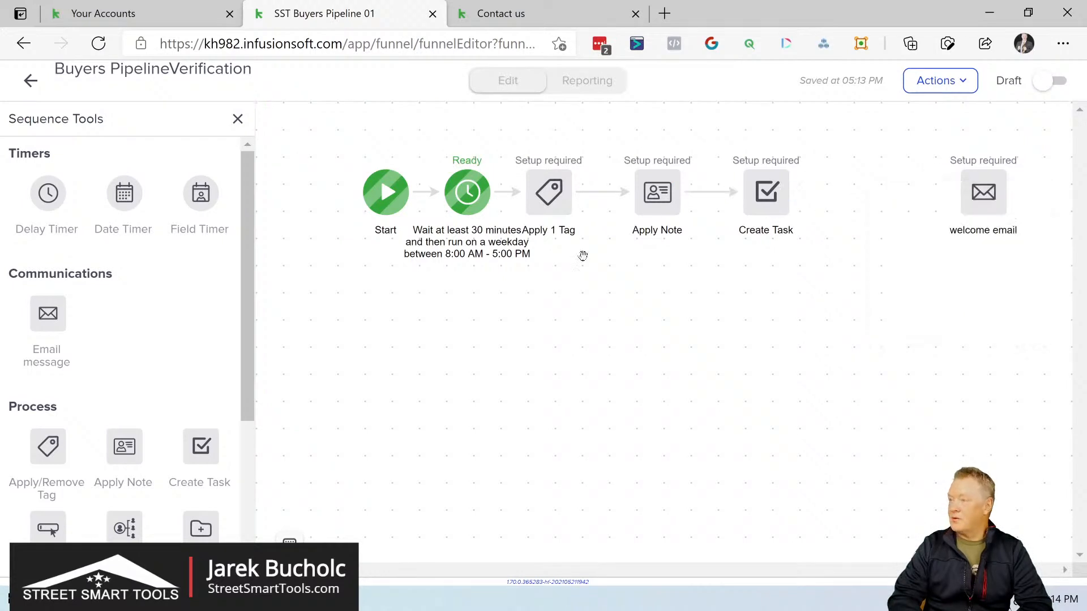
left_click(31, 81)
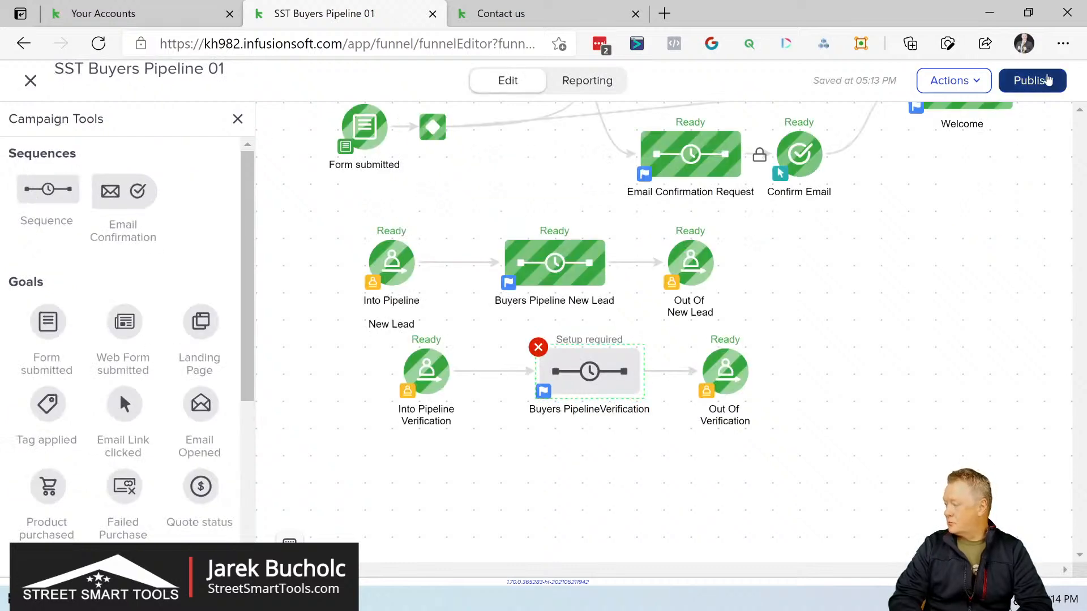
Step: Publish the SST Buyers Pipeline 01 campaign, look over its flow in the reporting view and close the editor
left_click(1046, 79)
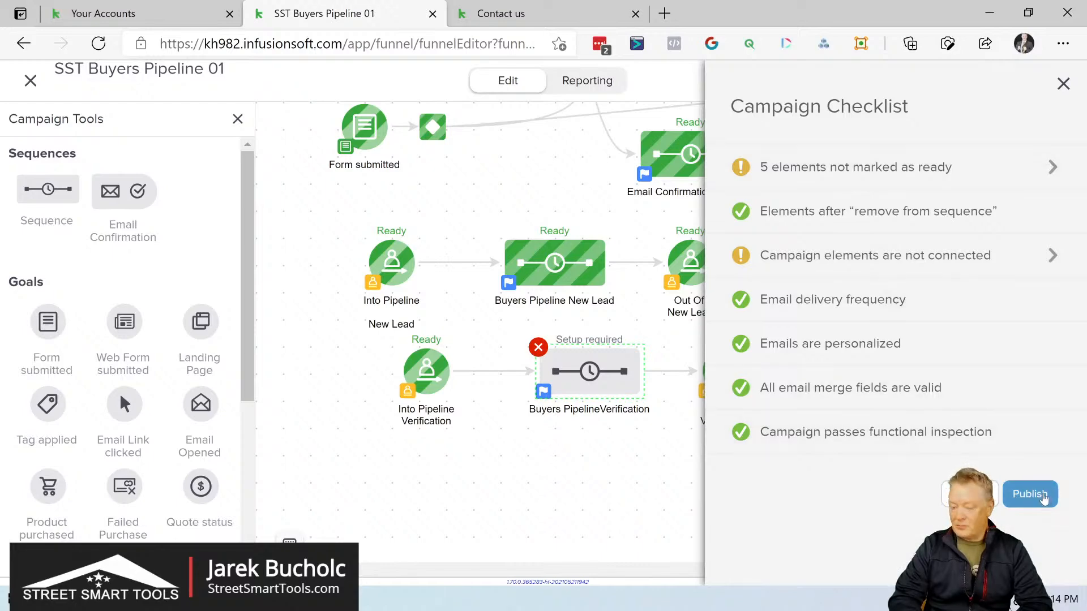
left_click(1043, 496)
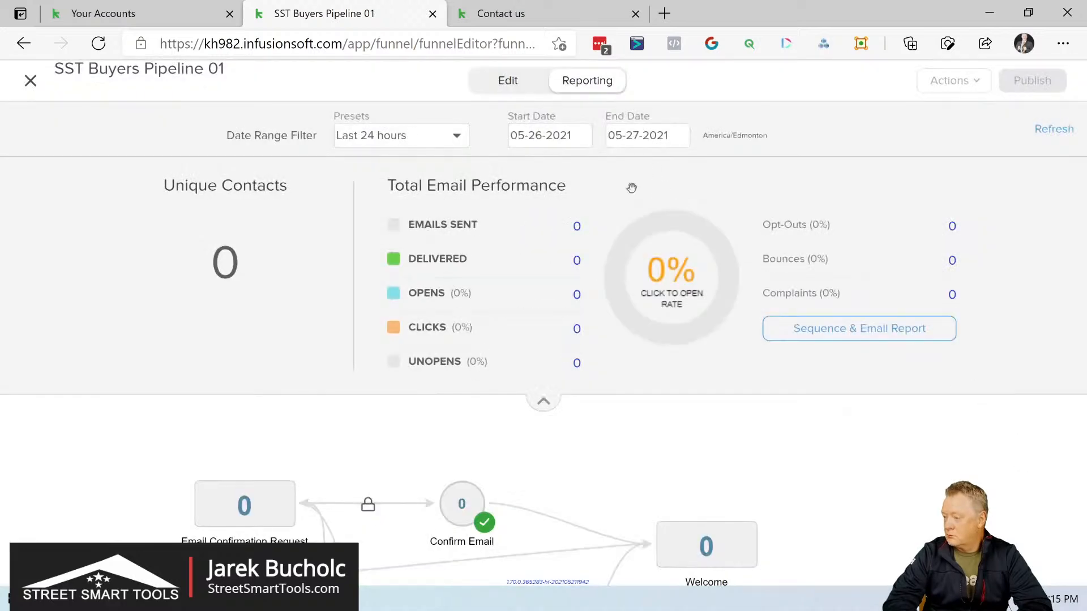
left_click(543, 401)
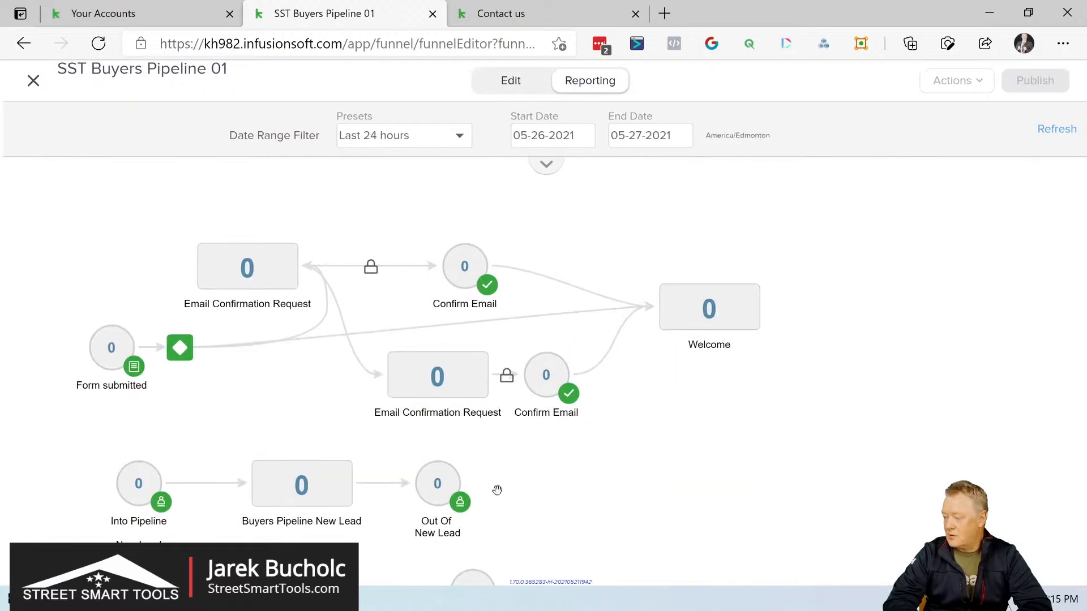
left_click_drag(499, 484, 527, 338)
left_click_drag(519, 388, 640, 427)
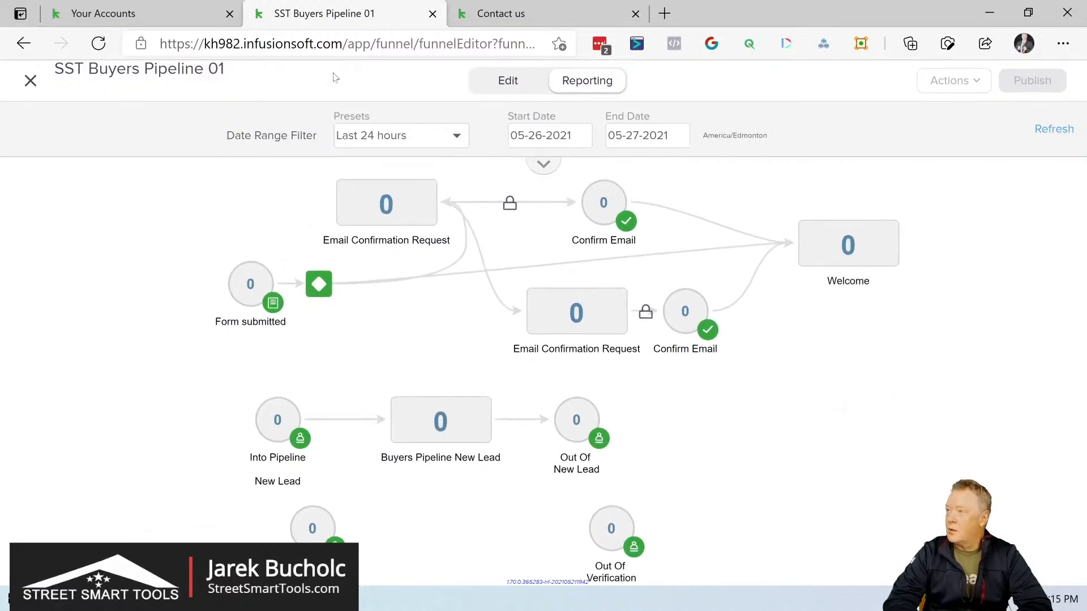
left_click(22, 85)
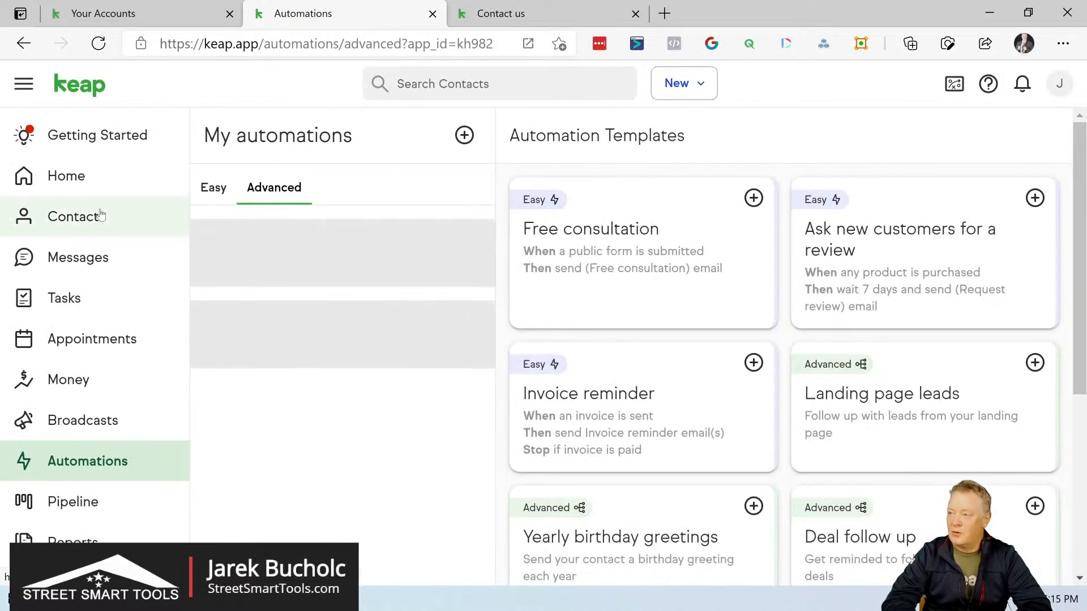
Step: Open the lead's contact record and review its pipeline, notes and email activity
left_click(101, 215)
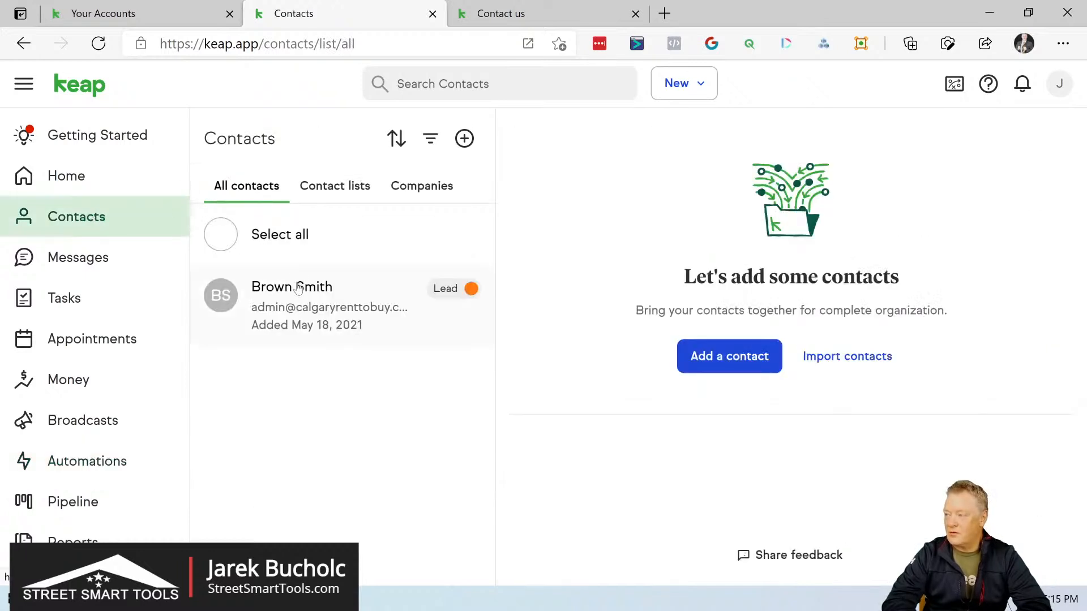
left_click(299, 287)
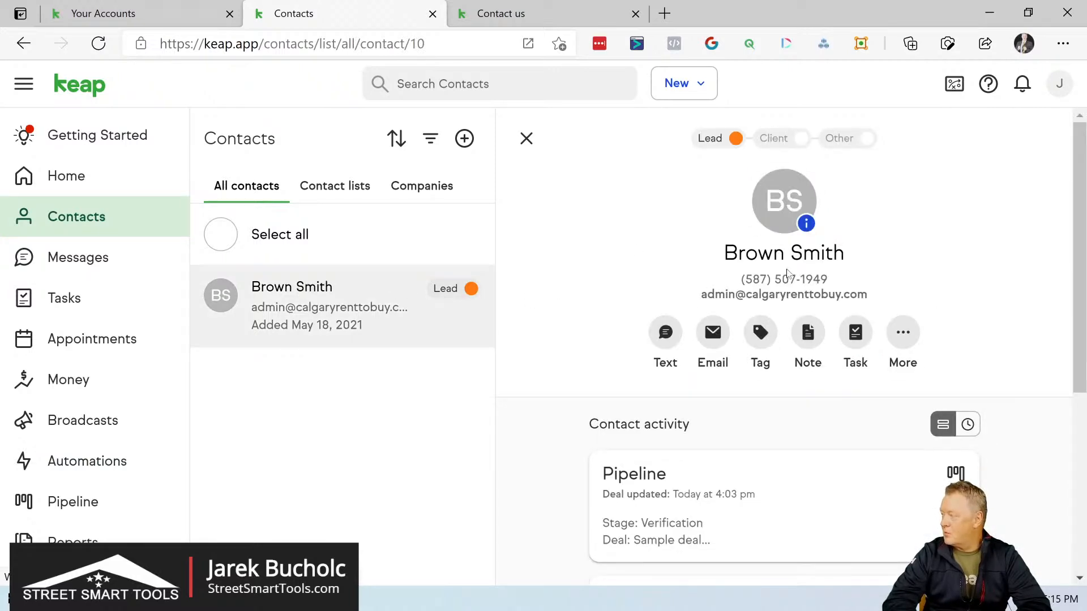
scroll(786, 274, "down", 3)
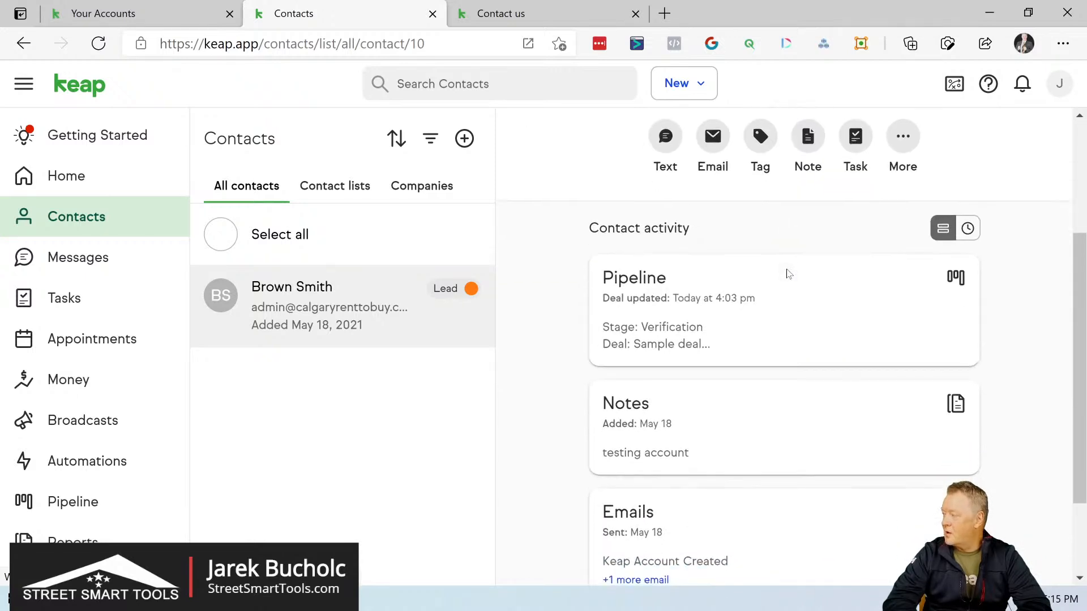
scroll(717, 310, "down", 2)
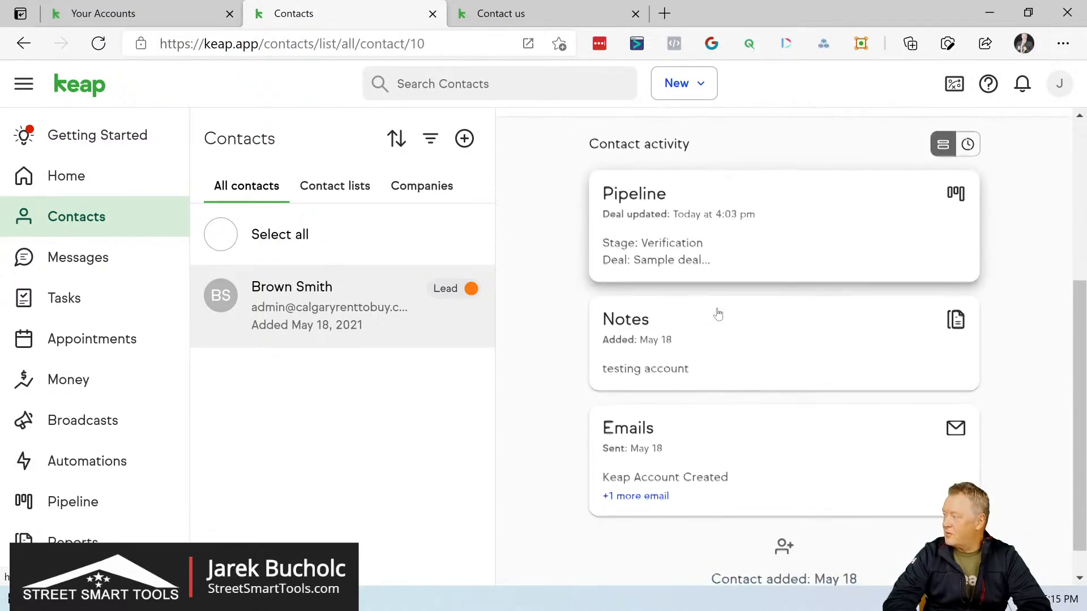
scroll(717, 314, "down", 1)
scroll(718, 314, "up", 5)
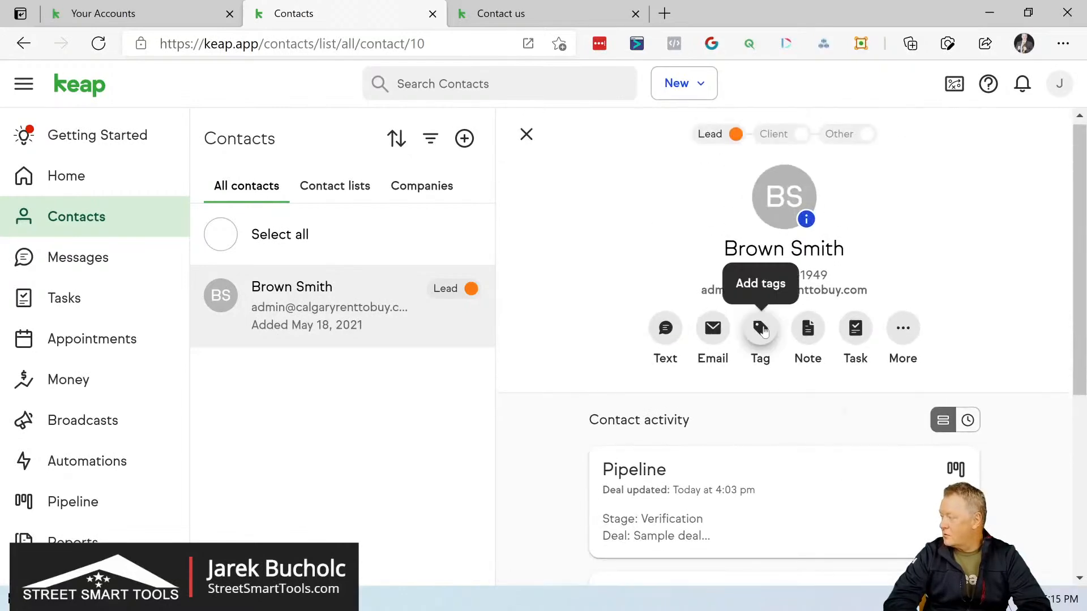
Step: Go from the contact's Add tags dialog to tag management and look through the list of tags
left_click(761, 328)
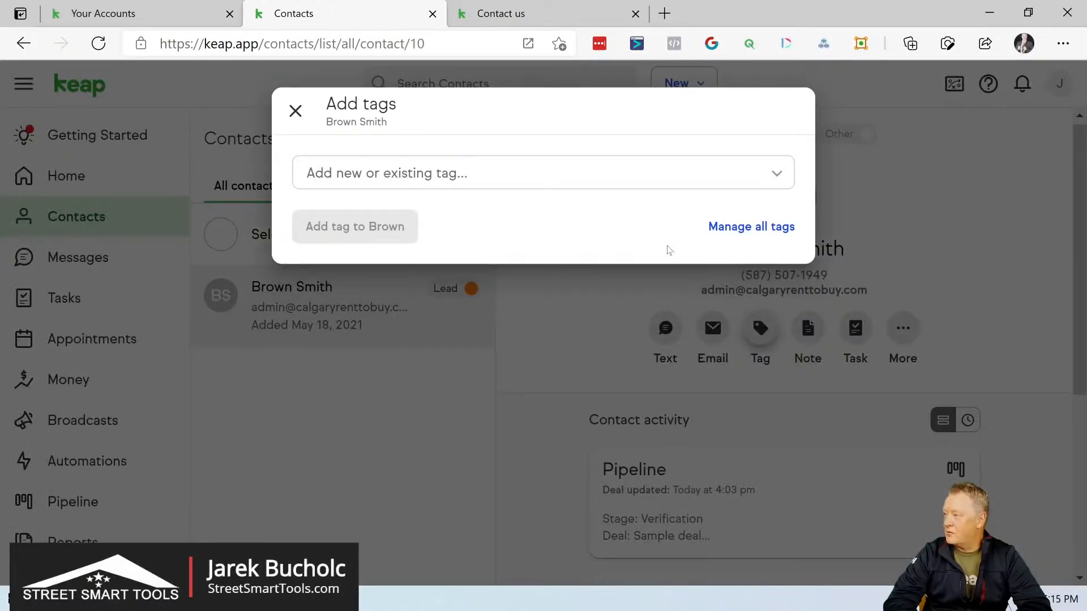
left_click(755, 227)
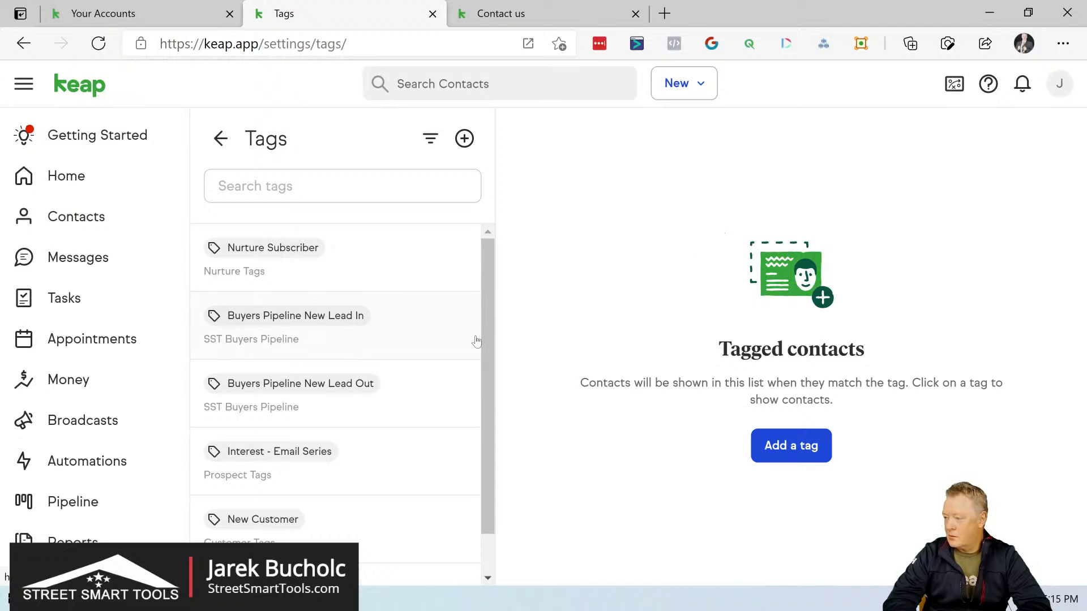
scroll(416, 412, "down", 1)
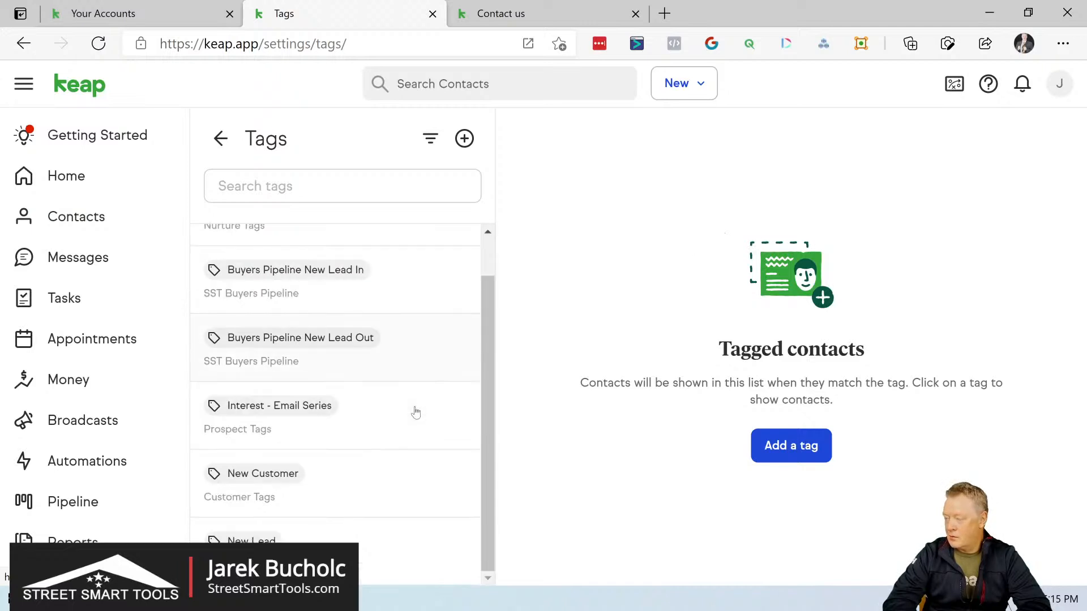
left_click(220, 138)
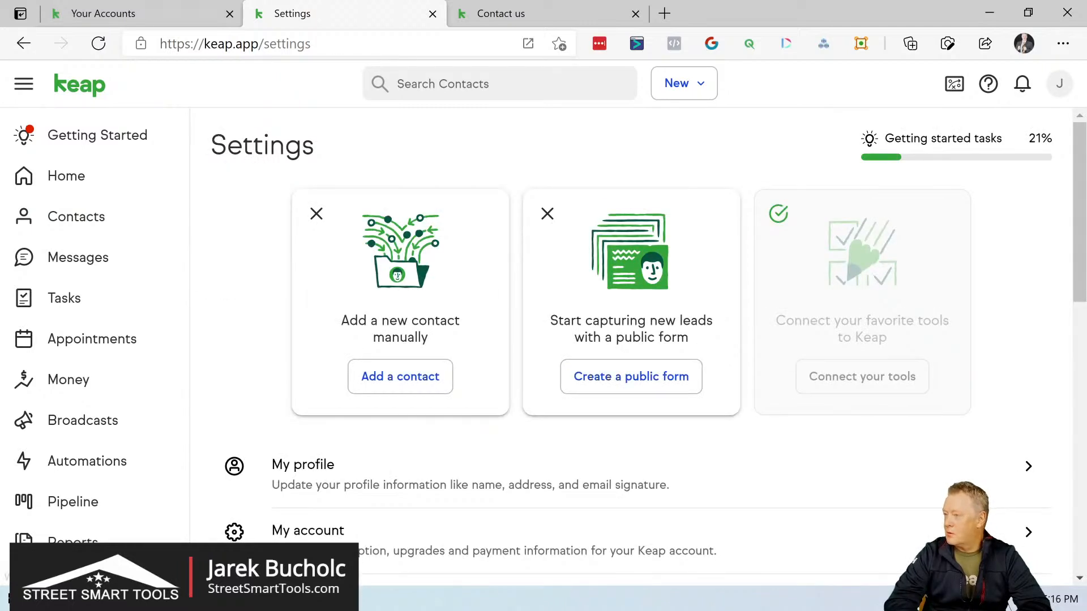
Step: Reopen the lead's contact record and examine its general, phone and email details
left_click(75, 224)
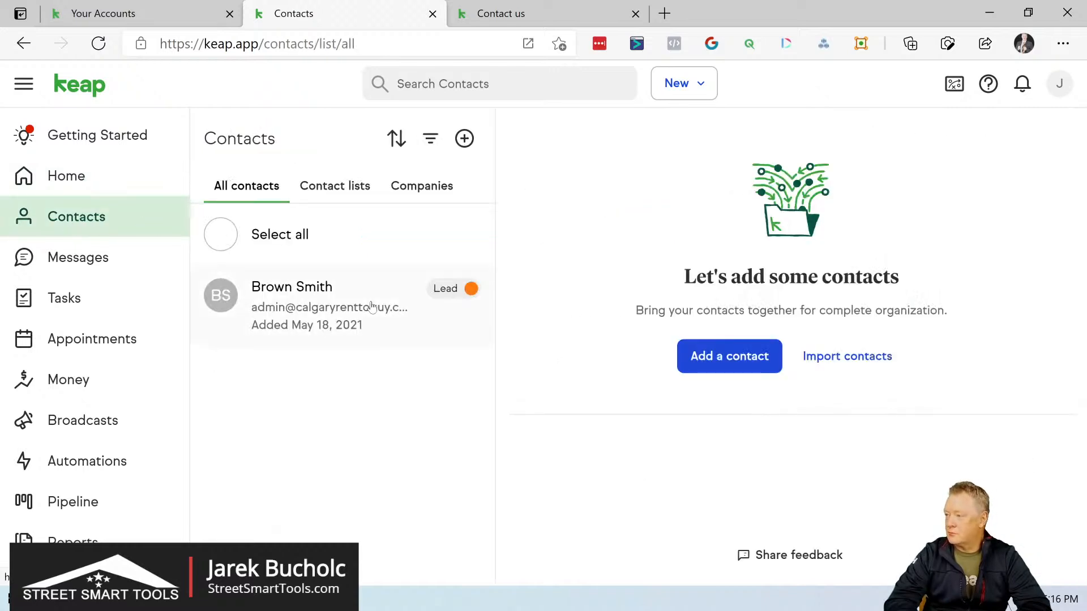
left_click(349, 310)
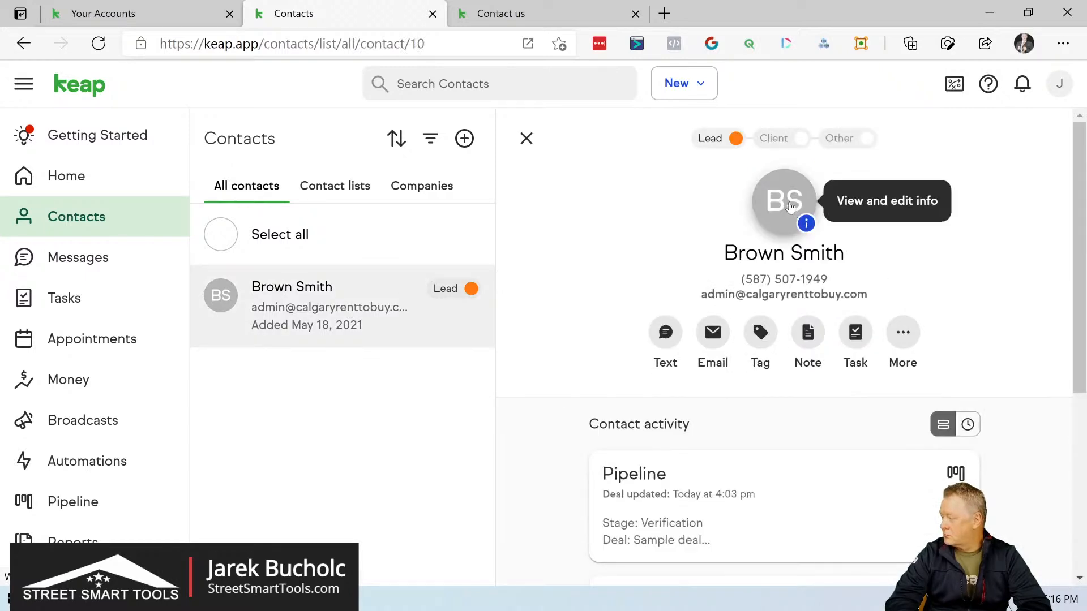
left_click(790, 207)
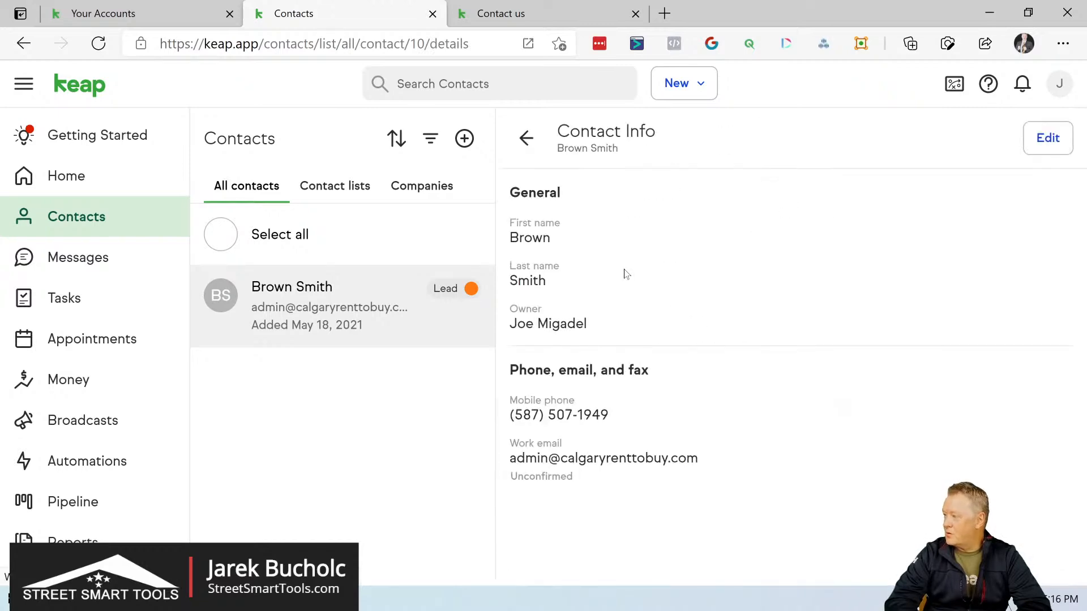
scroll(624, 275, "down", 1)
scroll(623, 275, "up", 1)
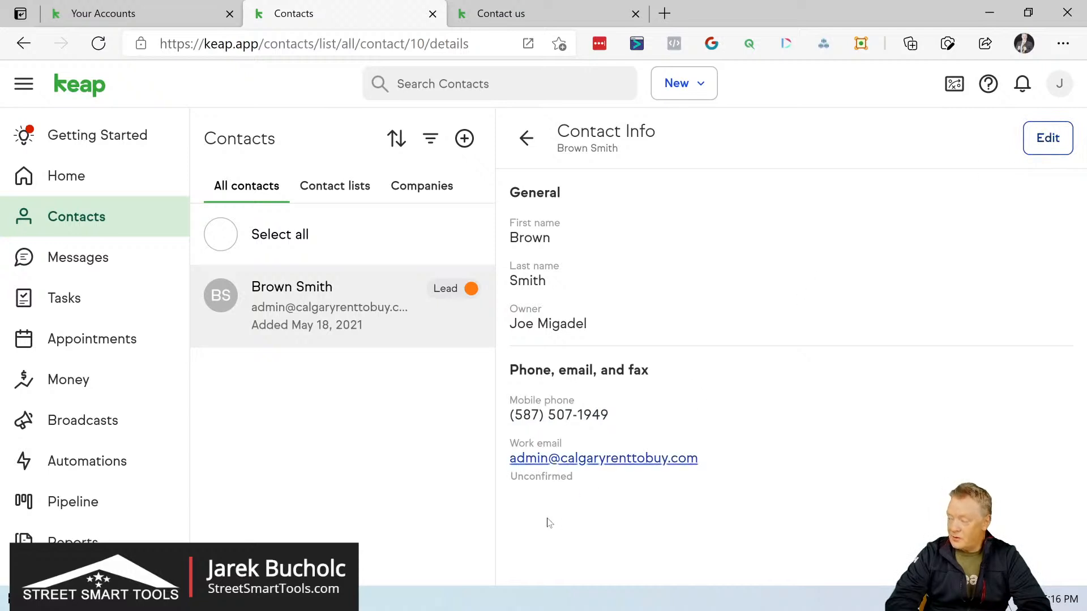
Step: Open the contact's info for editing, leave without saving and check the contact's activity again
left_click(1048, 139)
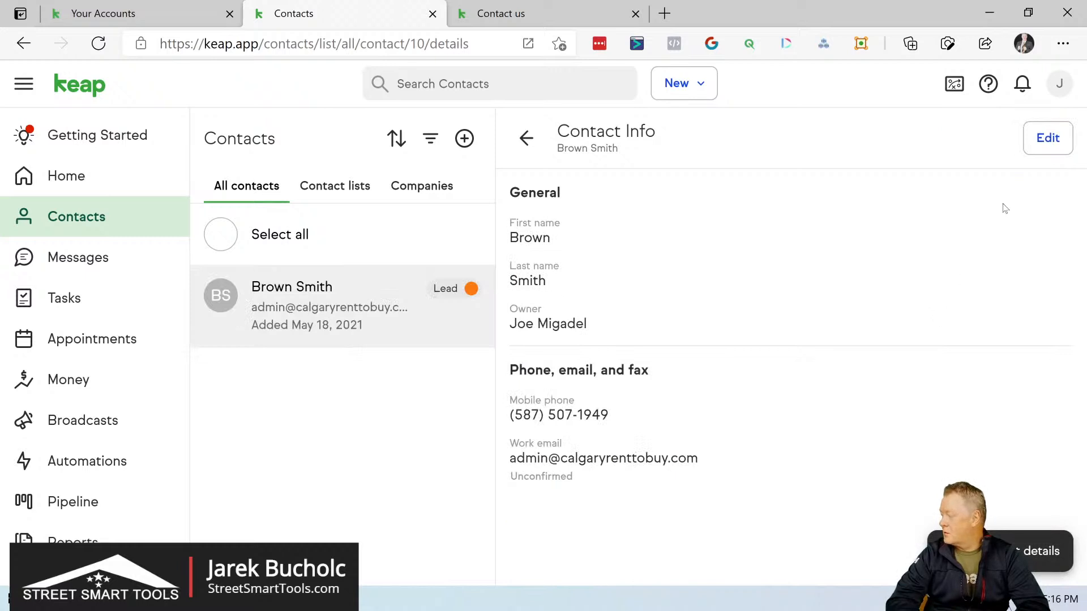
left_click(1047, 138)
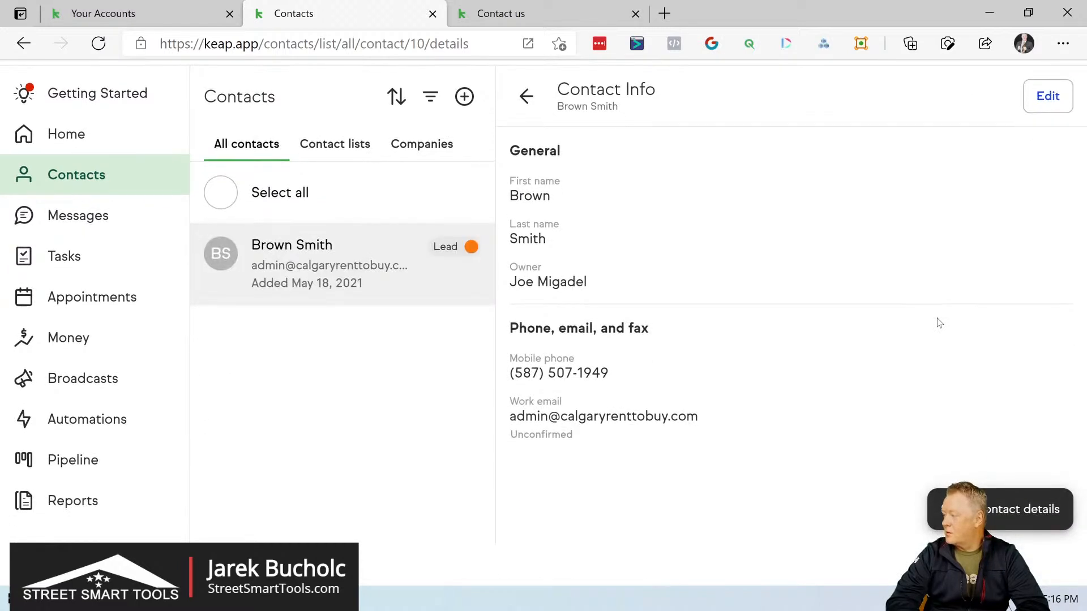
scroll(938, 322, "up", 1)
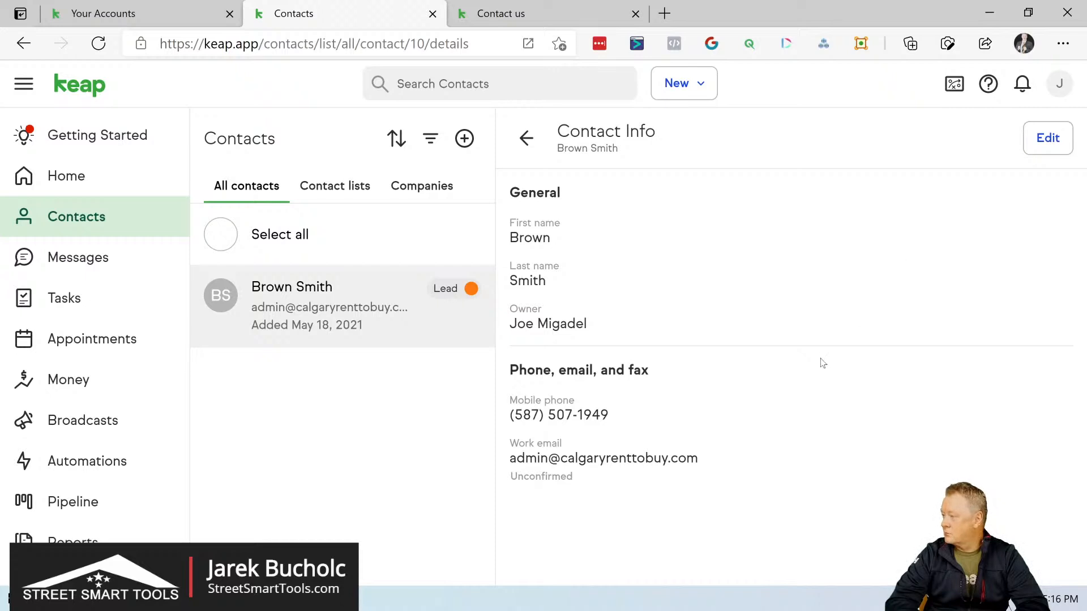
scroll(820, 363, "up", 1)
scroll(864, 297, "down", 1)
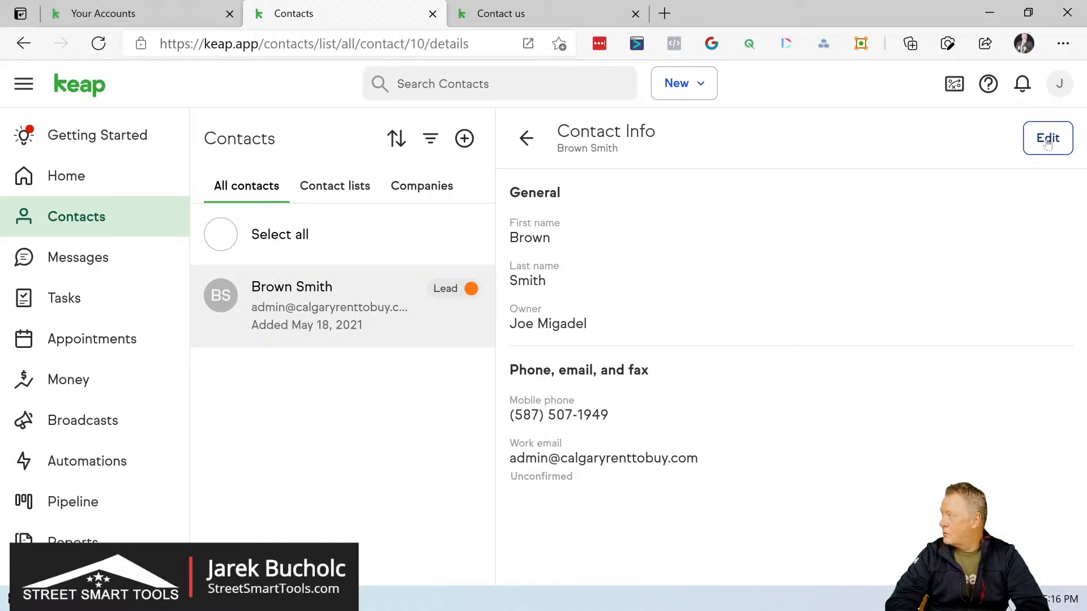
left_click(526, 140)
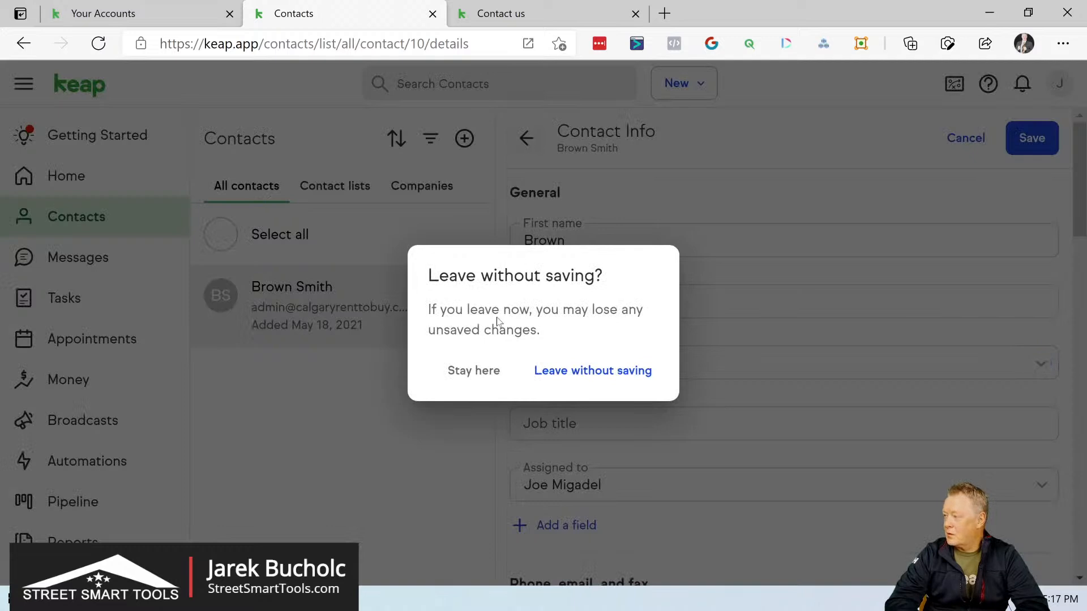
left_click(582, 371)
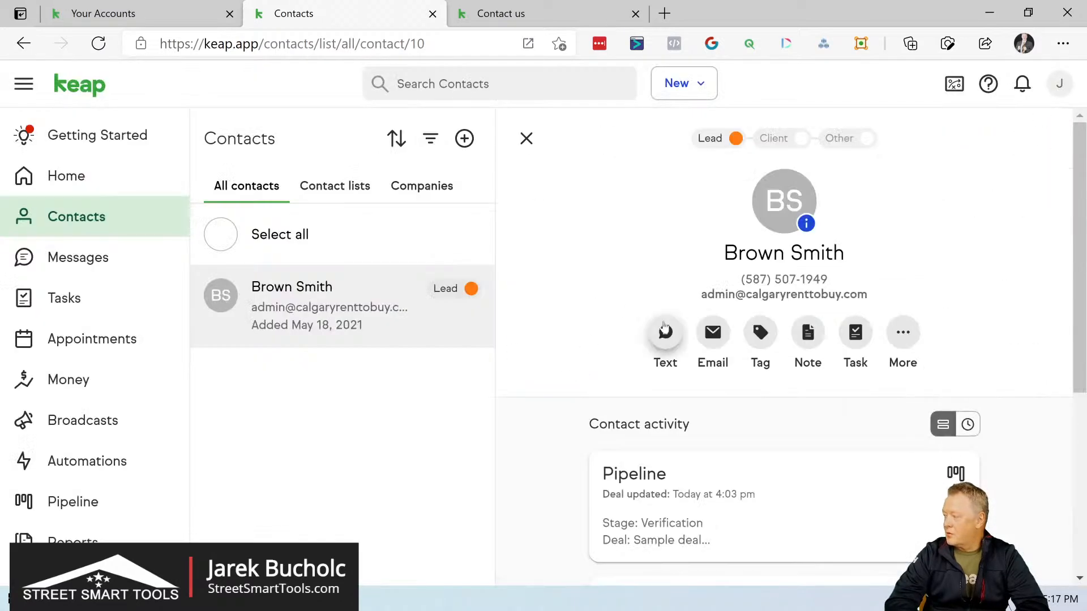
scroll(656, 412, "down", 5)
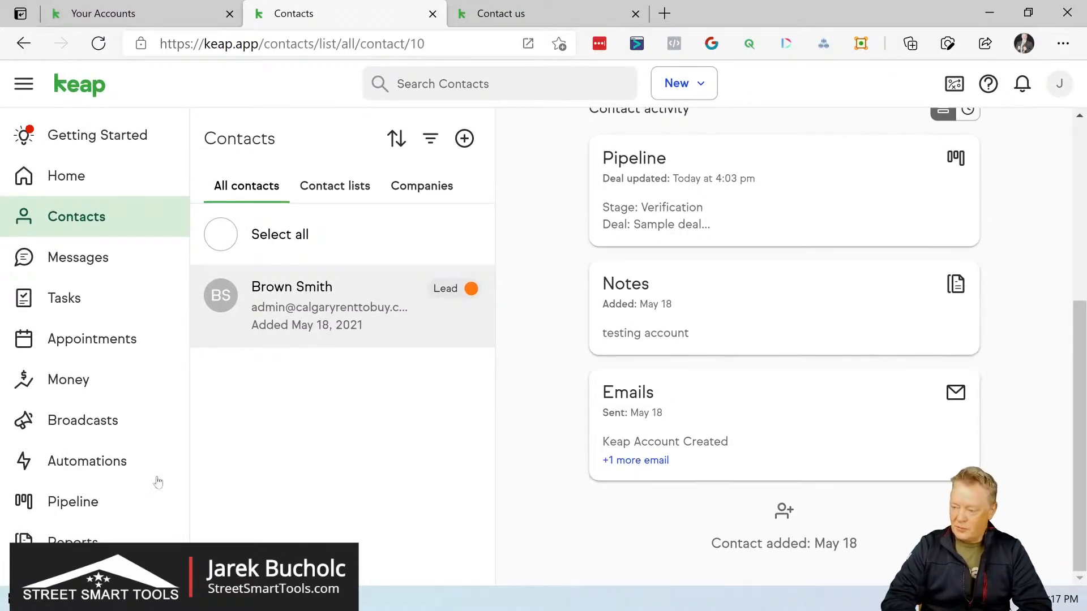
Step: Move the Sample deal from Verification back to New Leads in the Buyers pipeline and review its deal details and activity
left_click(75, 504)
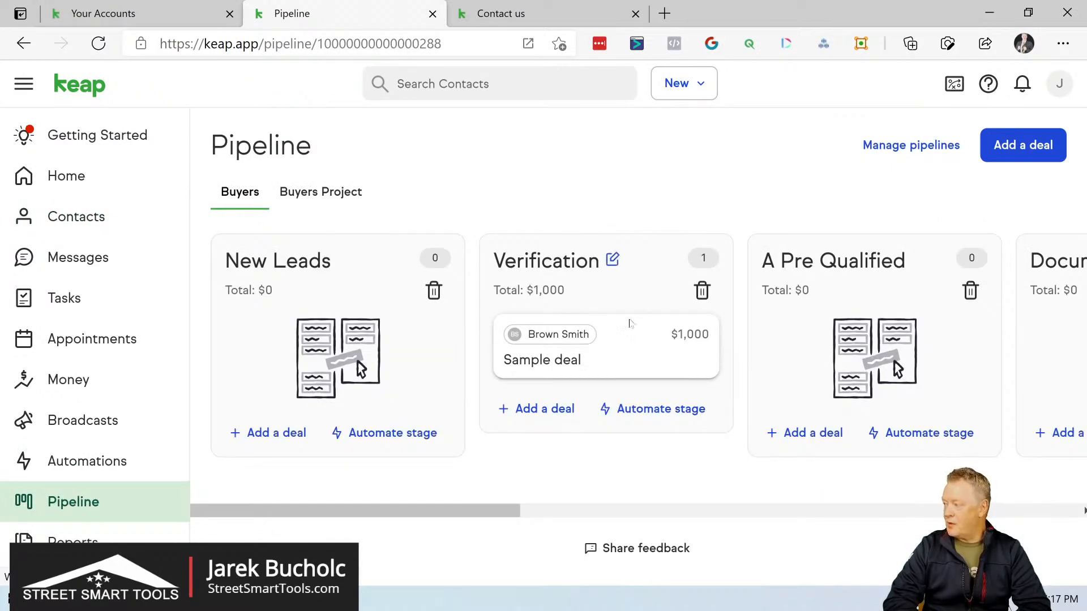
left_click_drag(623, 343, 347, 333)
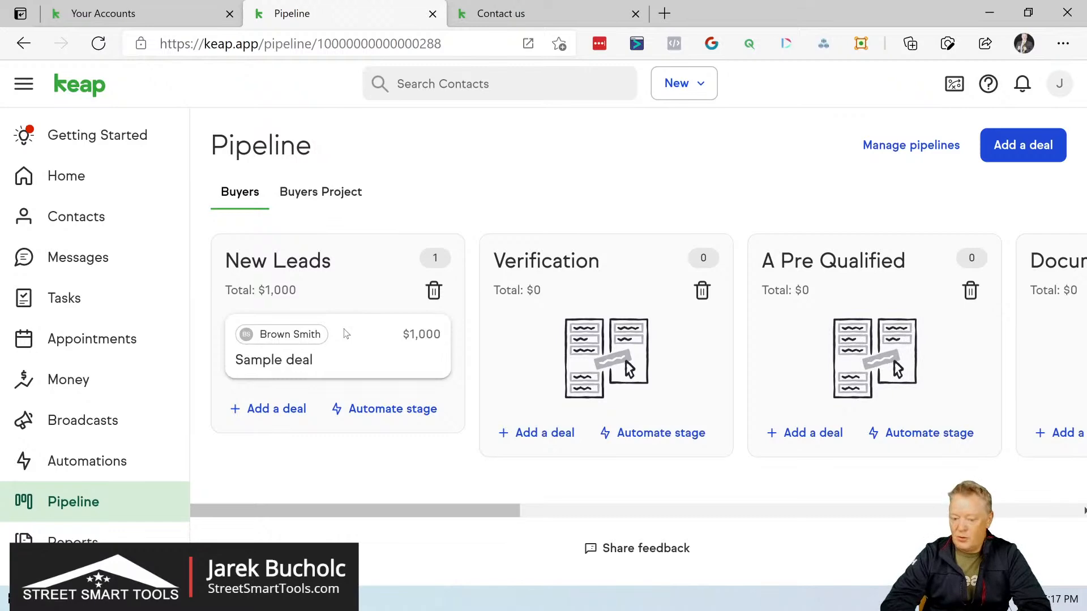
left_click(305, 338)
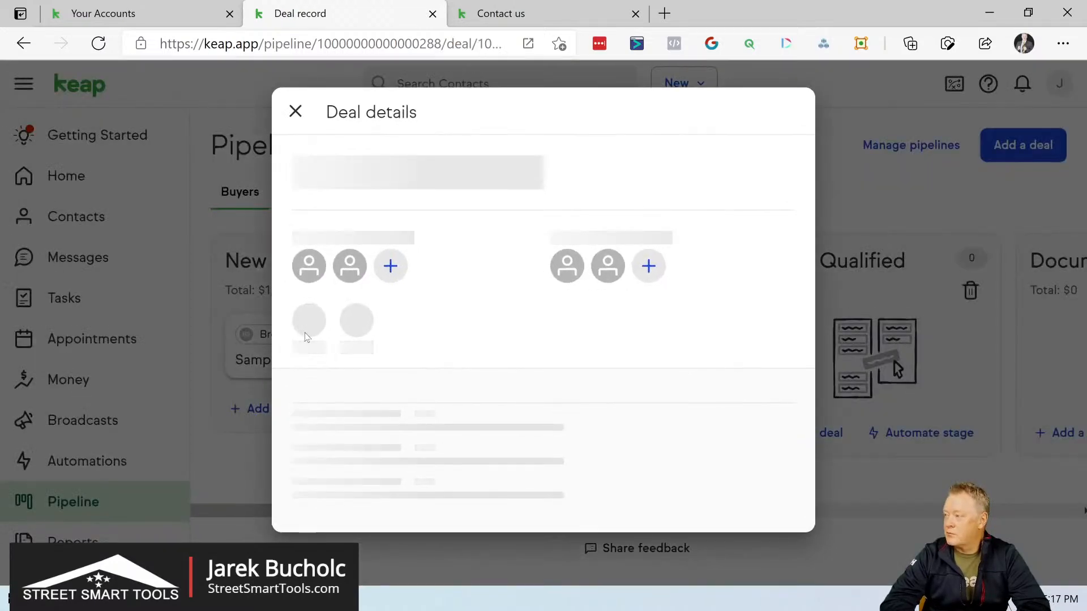
scroll(477, 308, "down", 3)
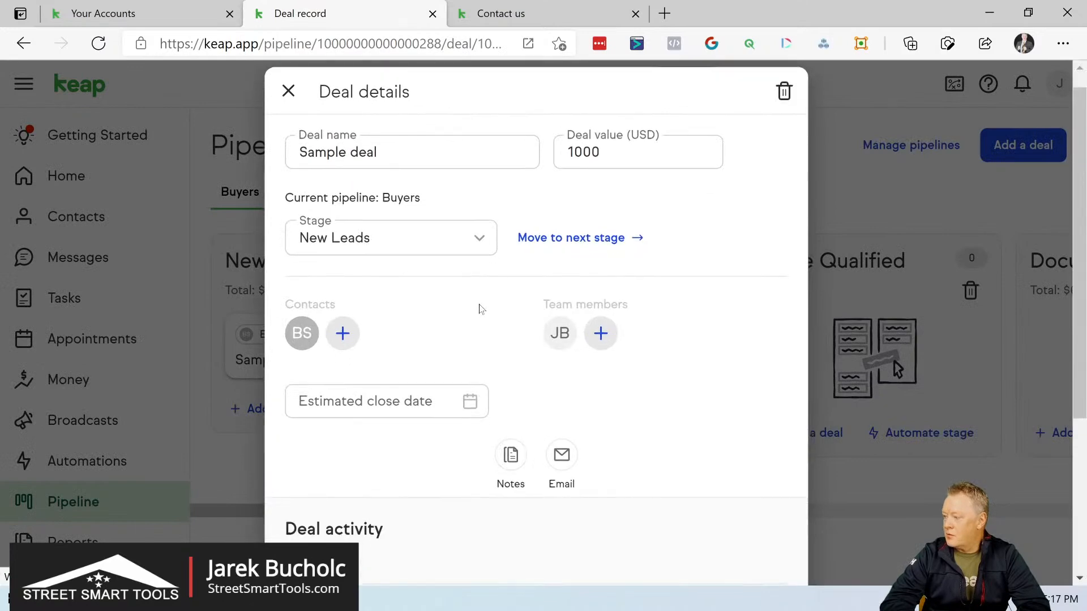
scroll(479, 309, "down", 2)
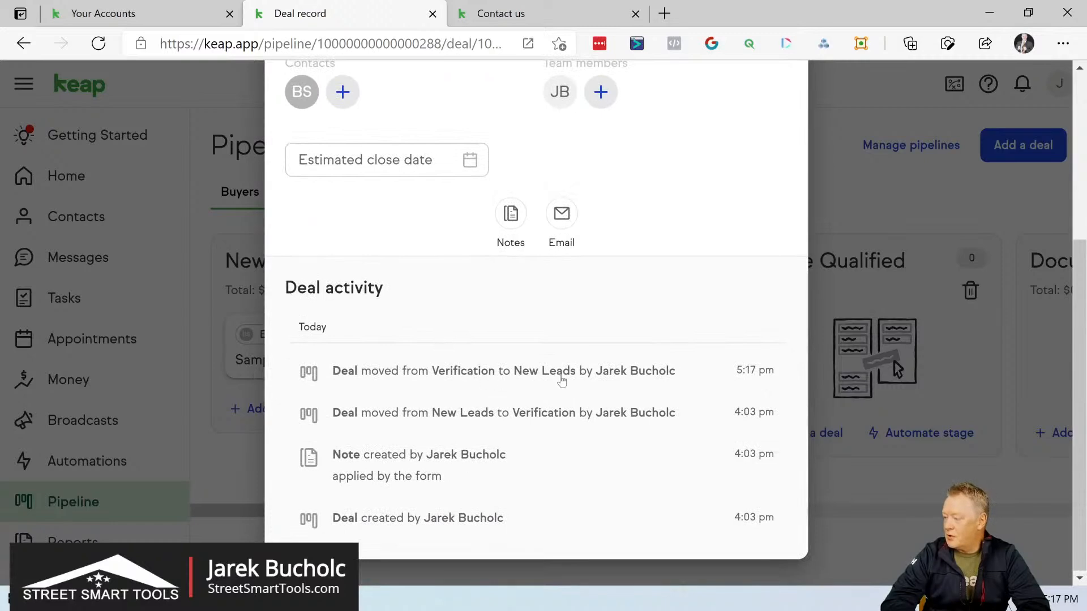
scroll(562, 380, "up", 5)
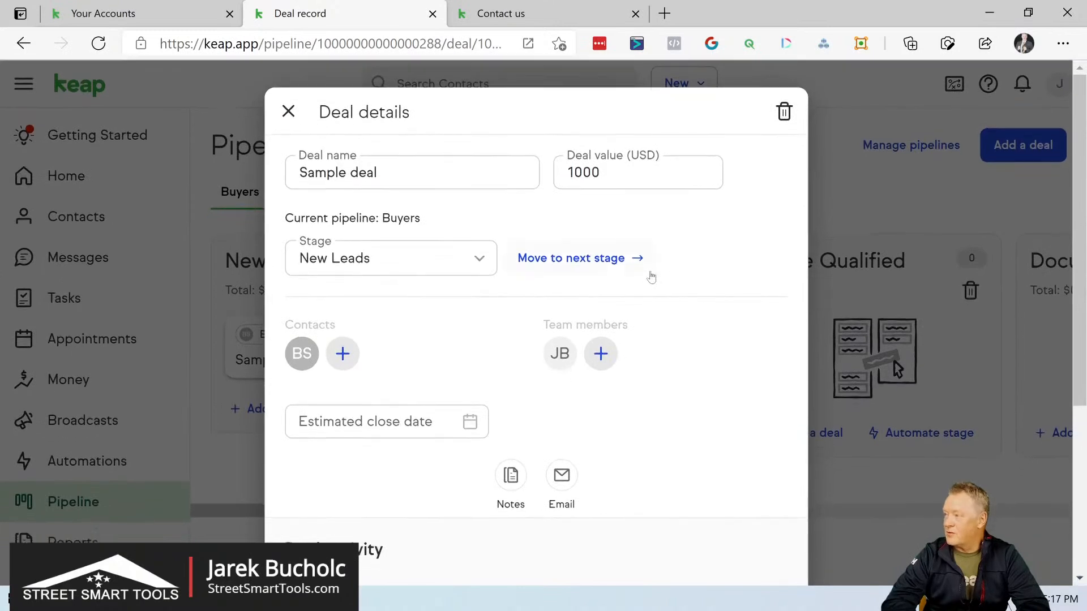
Step: Open the primary contact's record from the deal and examine its pipeline, notes and email activity
left_click(301, 355)
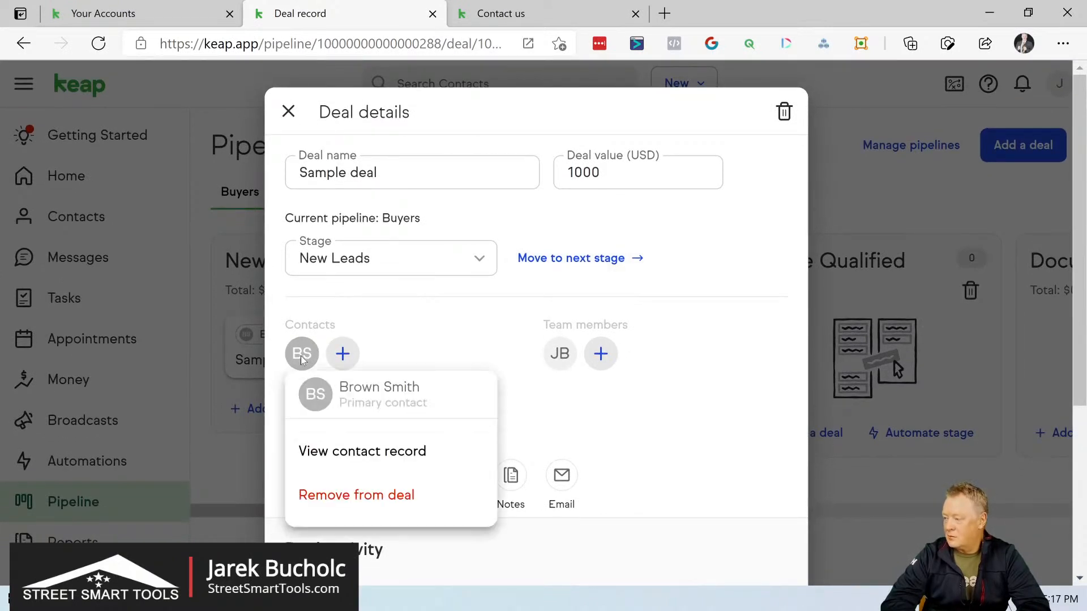
left_click(346, 457)
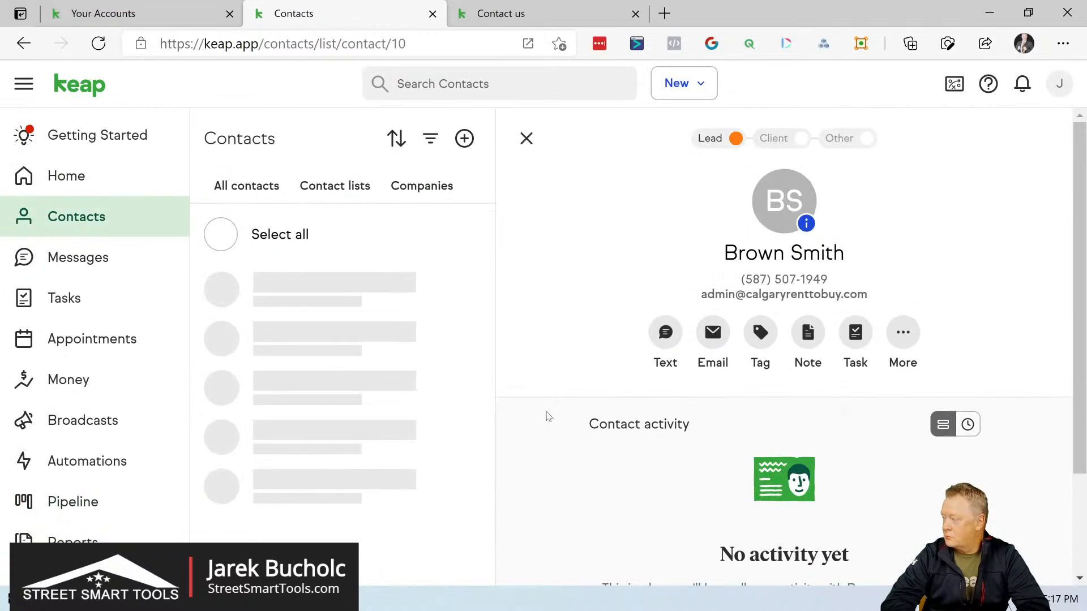
scroll(548, 417, "down", 2)
scroll(548, 417, "down", 4)
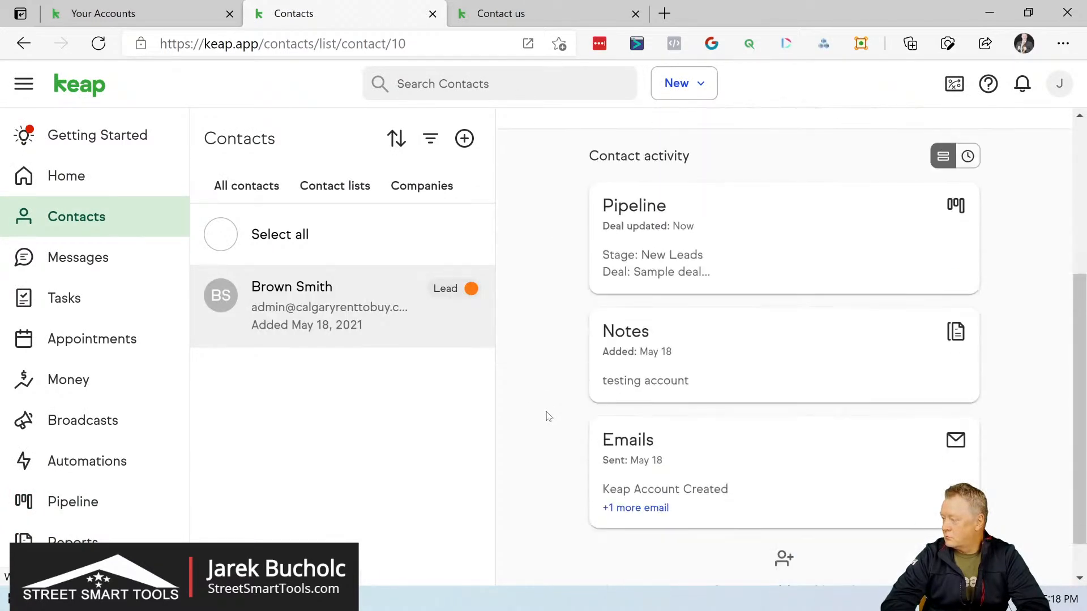
scroll(548, 417, "down", 1)
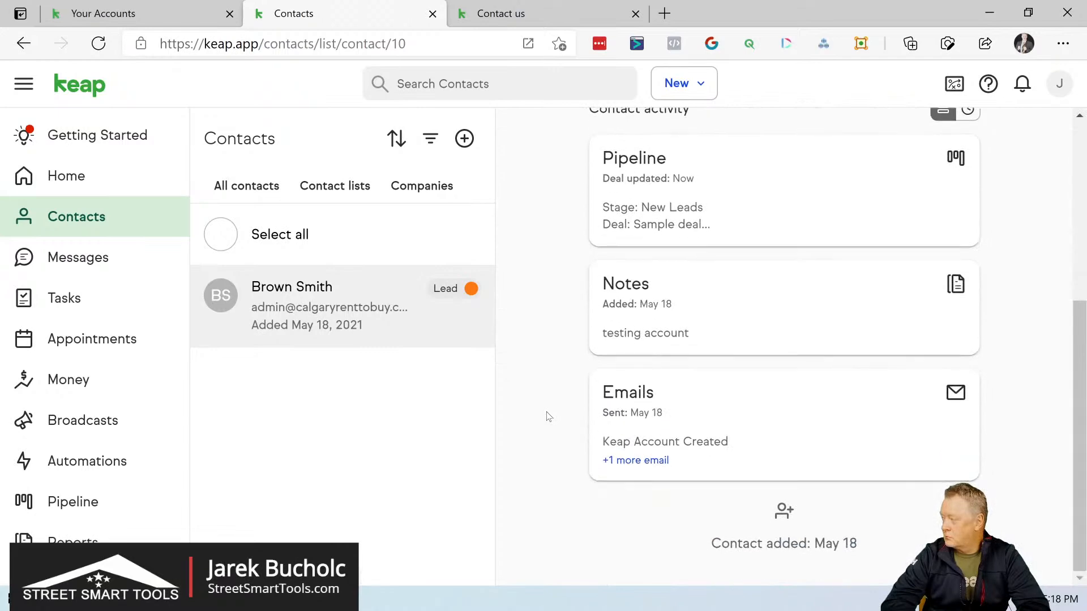
scroll(548, 417, "down", 1)
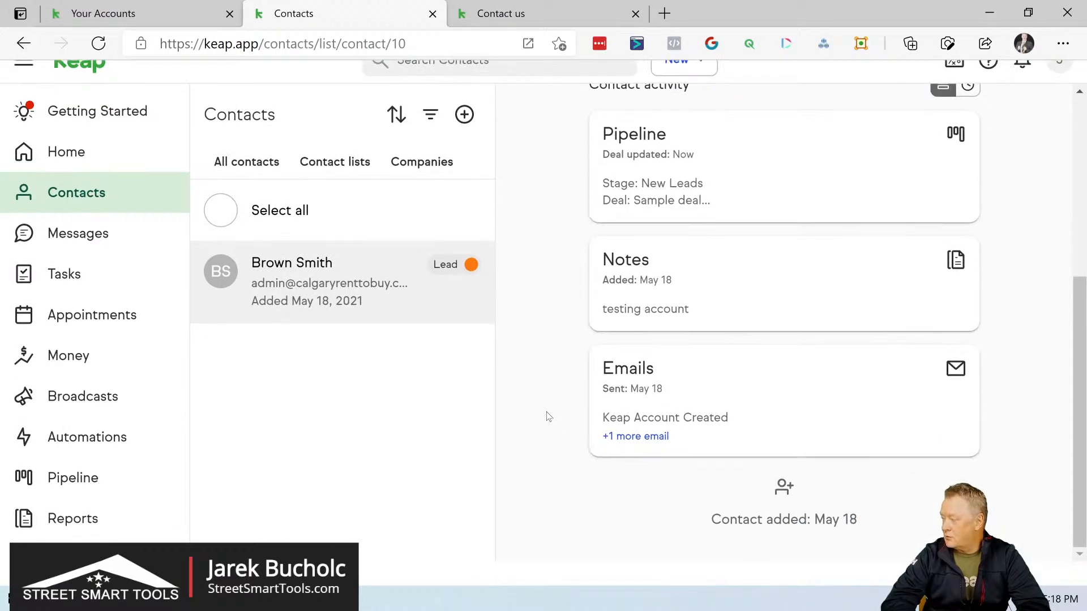
scroll(548, 417, "up", 1)
scroll(655, 460, "up", 2)
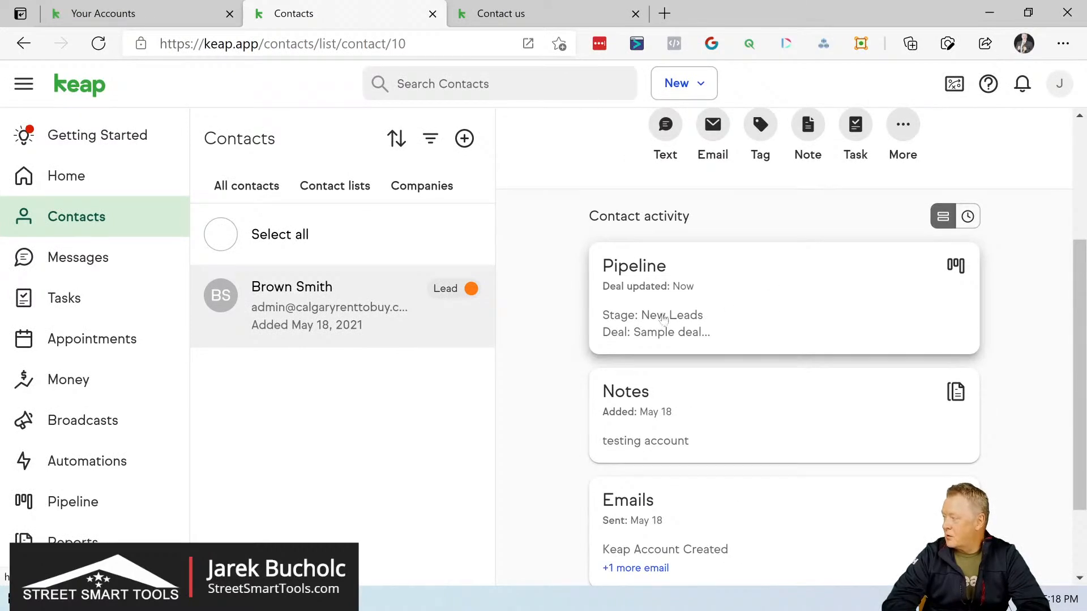
scroll(716, 308, "up", 3)
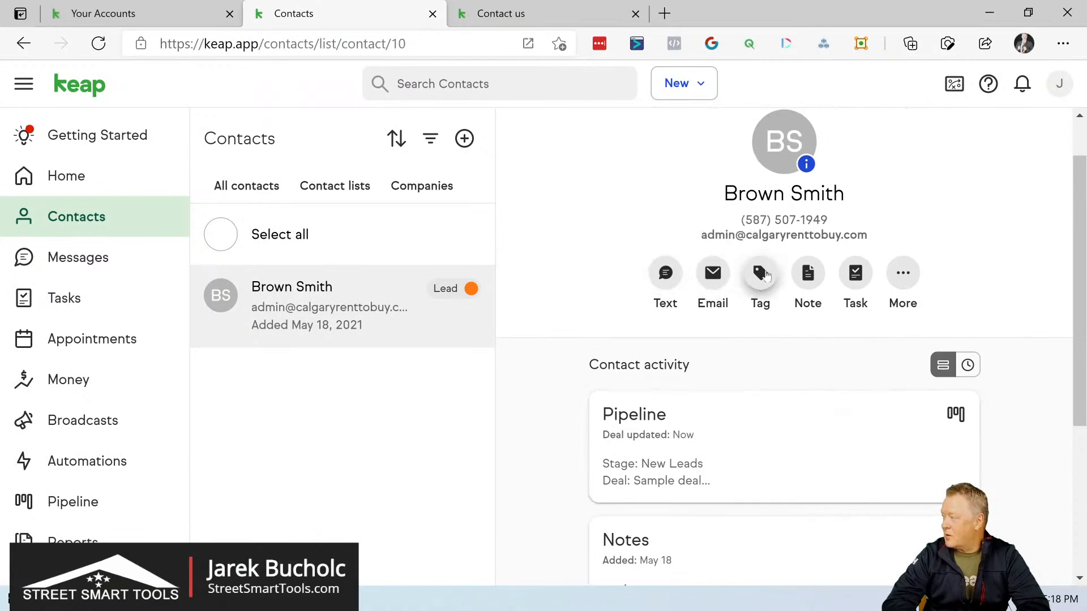
Step: Check the existing tags available for the contact and leave the Add tags dialog without adding one
left_click(762, 275)
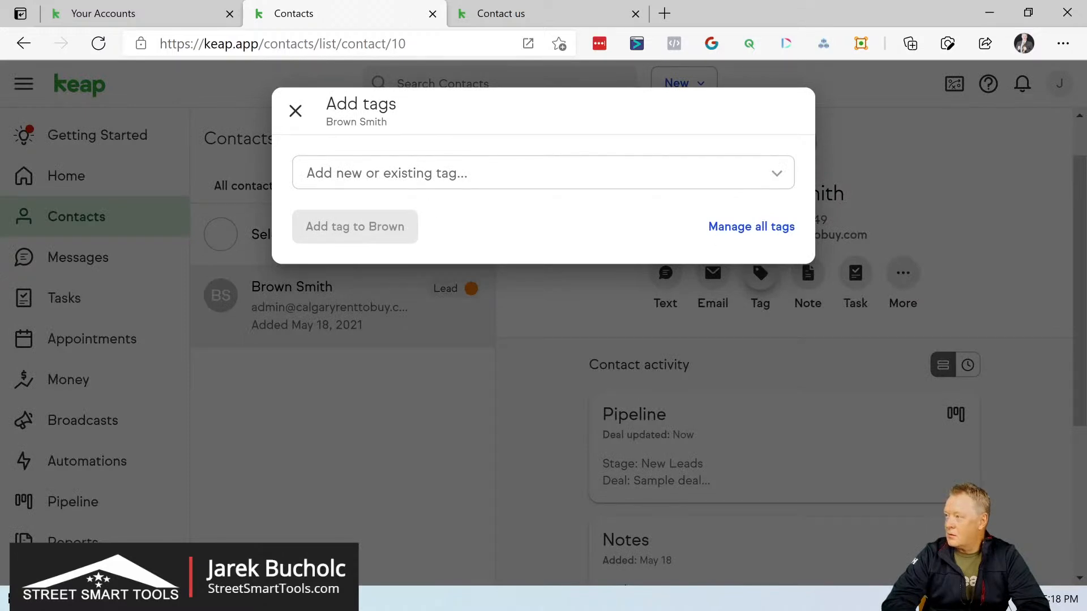
left_click(486, 173)
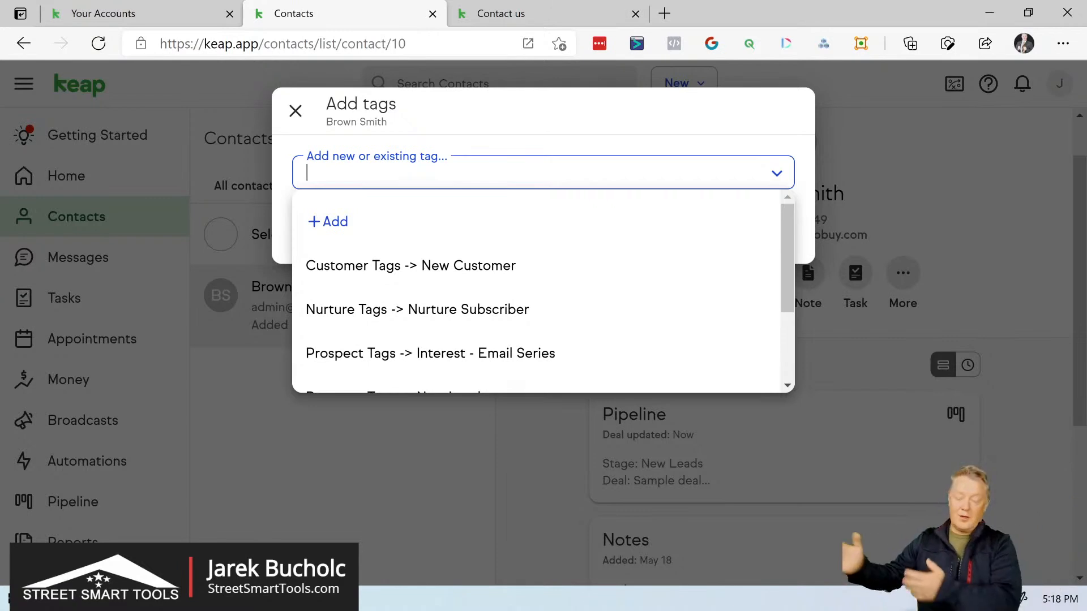
left_click(295, 111)
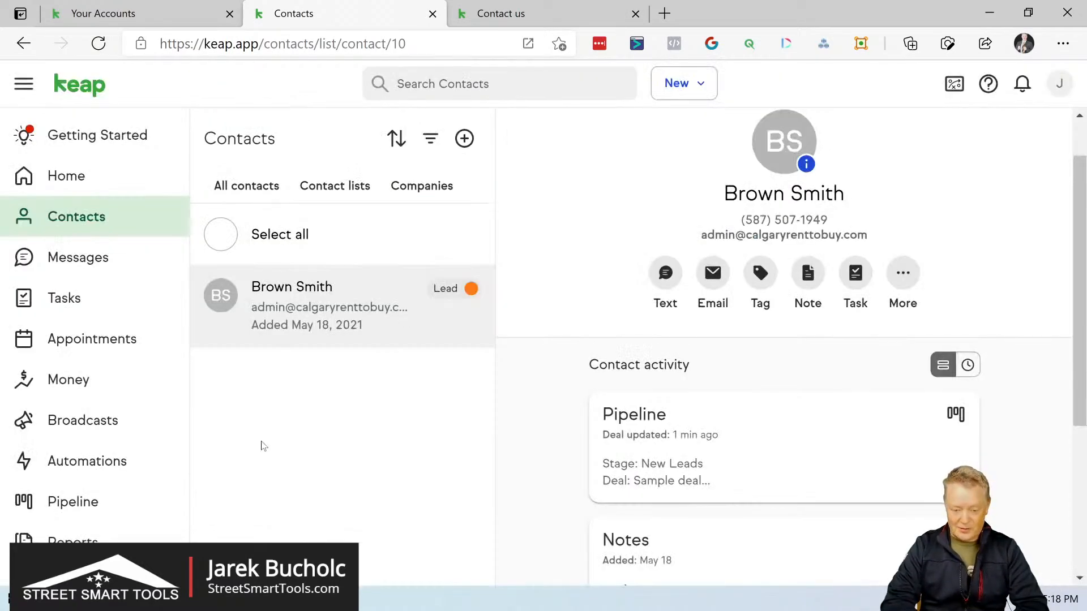